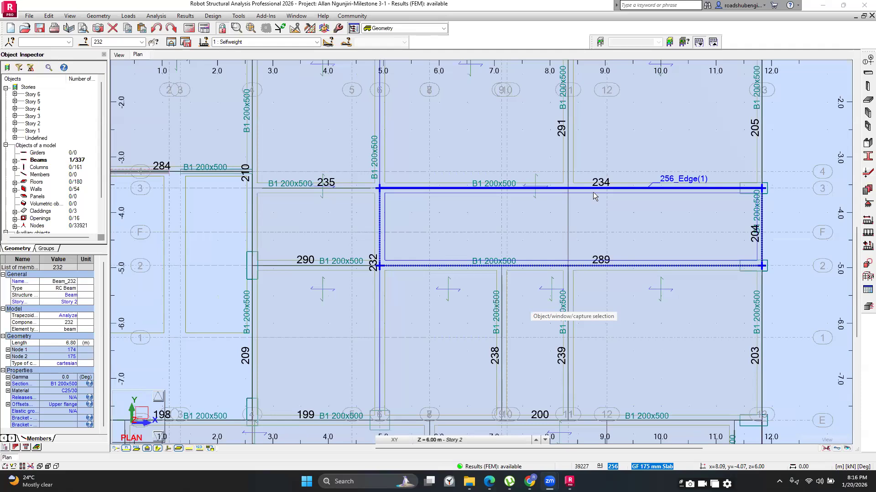
# - Examine the beam and slab layout on the Story 2 plan around the floor panel between beams 234 and 289
pyautogui.scroll(-2, 693, 176)
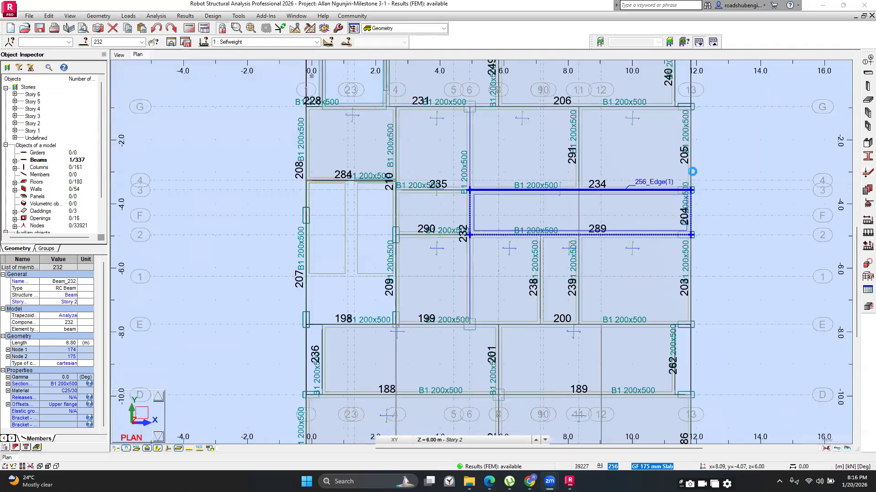
pyautogui.scroll(-1, 696, 218)
pyautogui.click(699, 244)
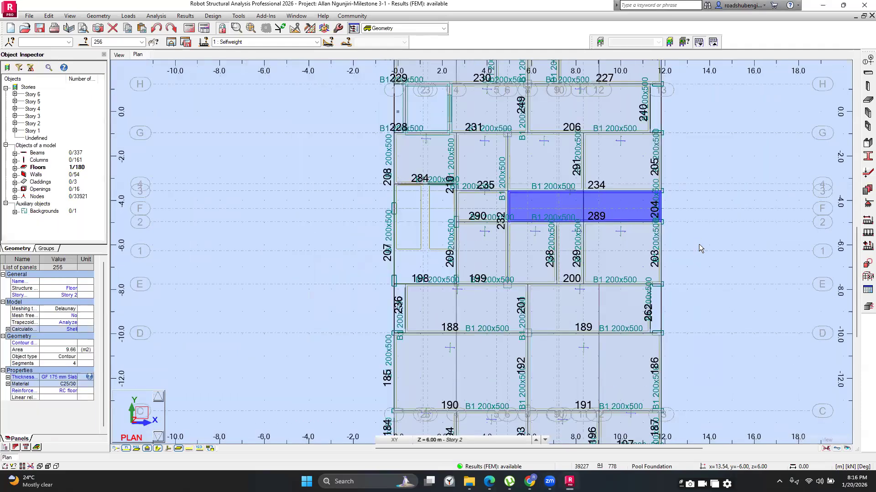
pyautogui.click(699, 244)
pyautogui.moveTo(698, 244); pyautogui.dragTo(563, 247, button='middle')
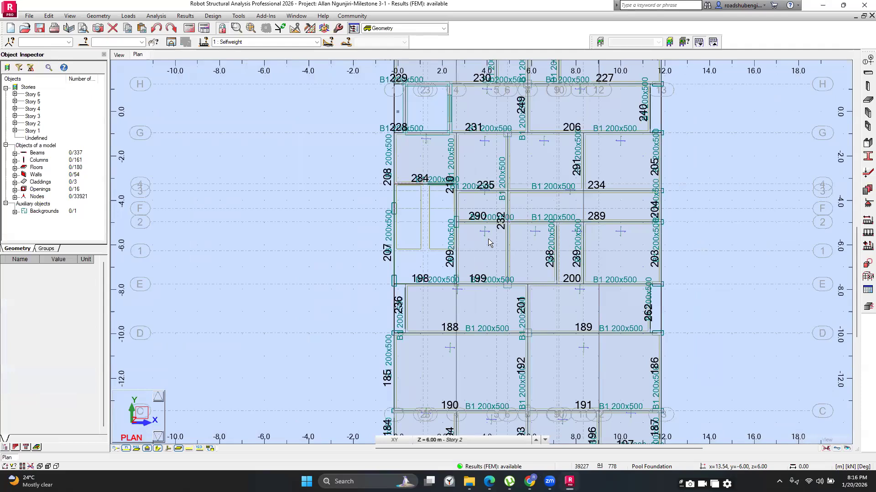
pyautogui.scroll(-2, 504, 201)
pyautogui.scroll(-1, 501, 181)
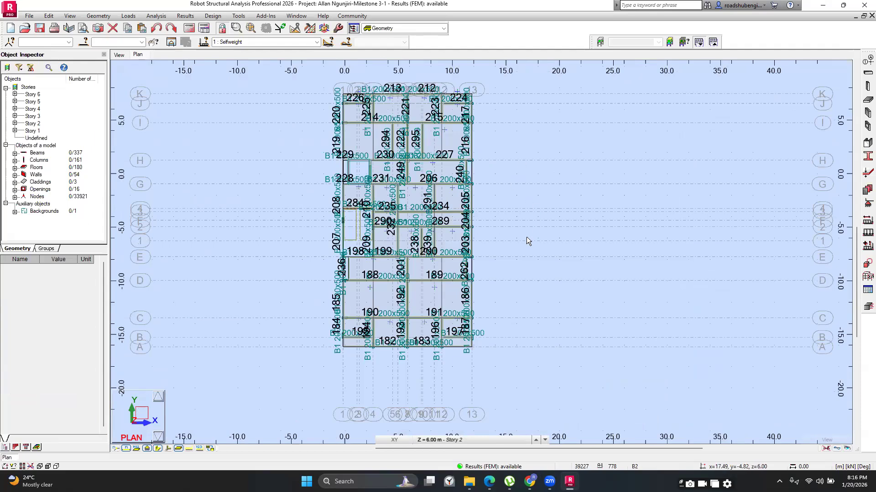
pyautogui.scroll(1, 527, 236)
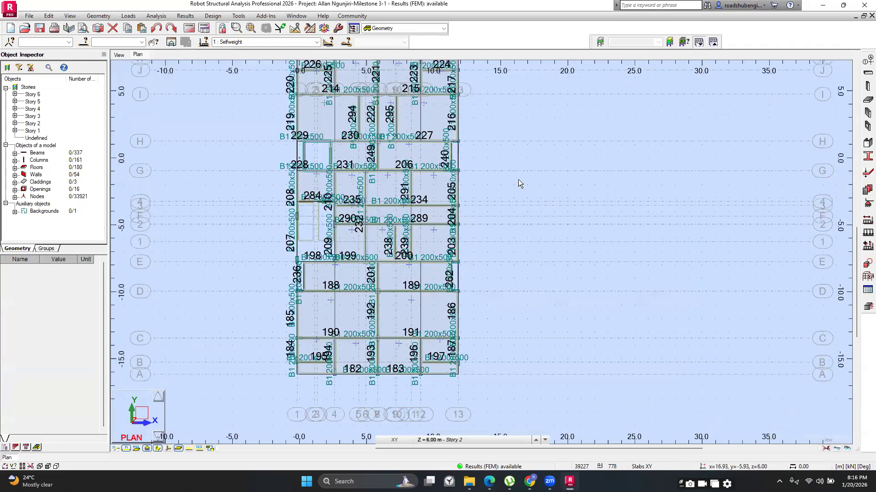
pyautogui.scroll(1, 520, 183)
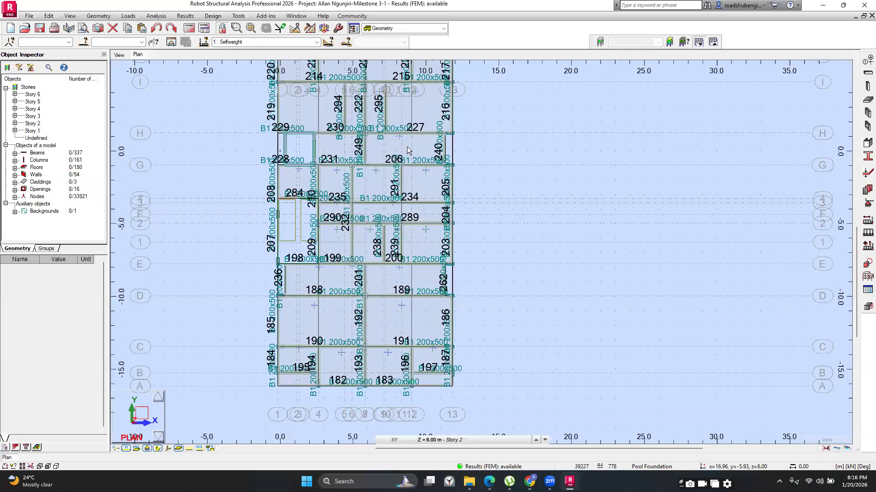
pyautogui.scroll(1, 494, 157)
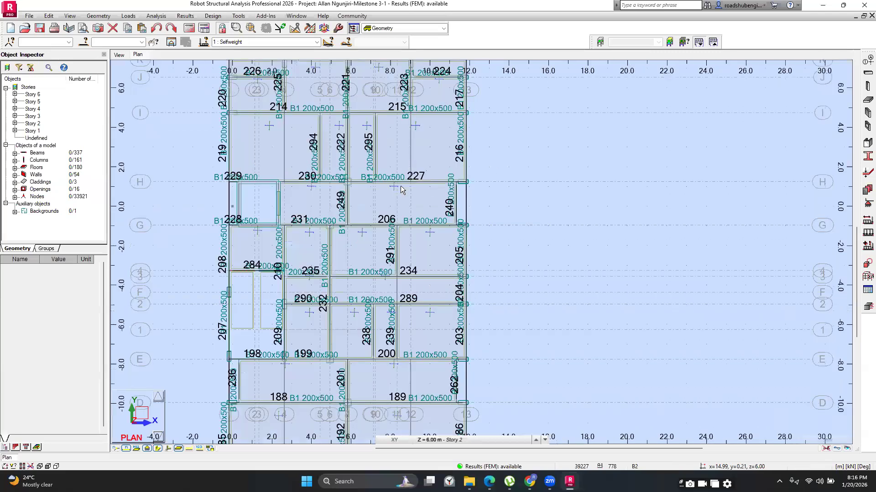
pyautogui.scroll(-2, 466, 173)
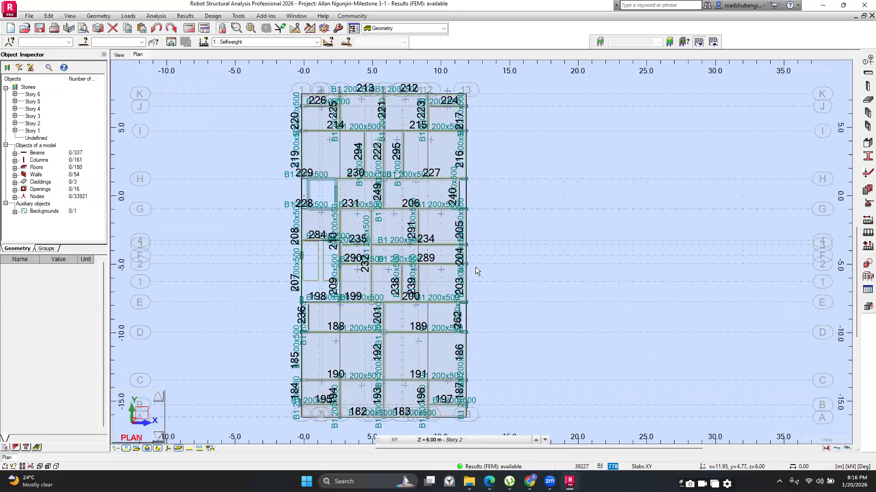
pyautogui.scroll(2, 477, 266)
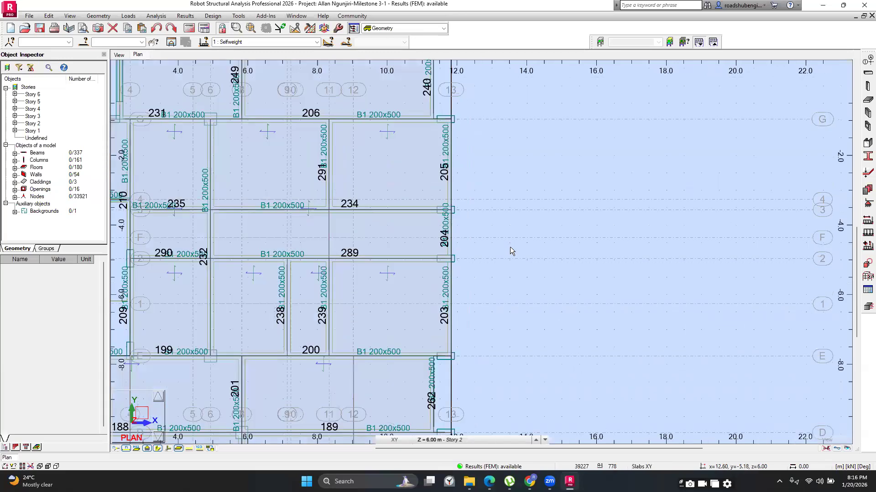
pyautogui.scroll(-1, 511, 248)
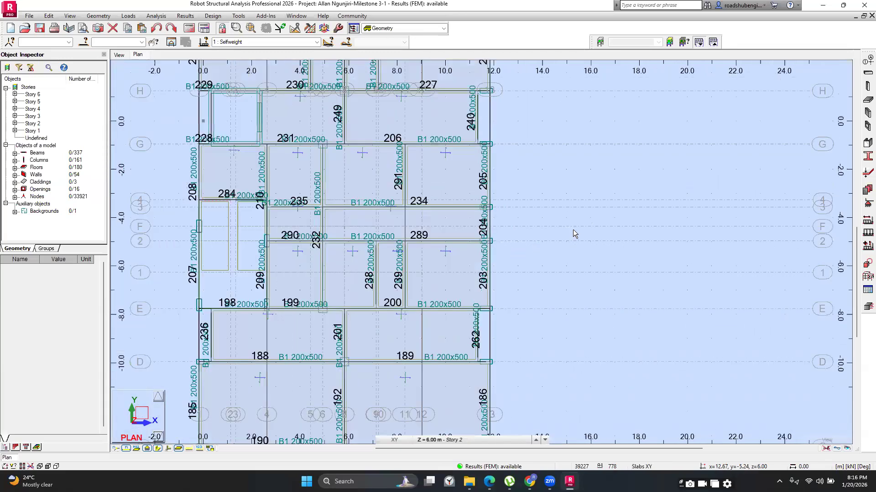
pyautogui.scroll(-1, 573, 231)
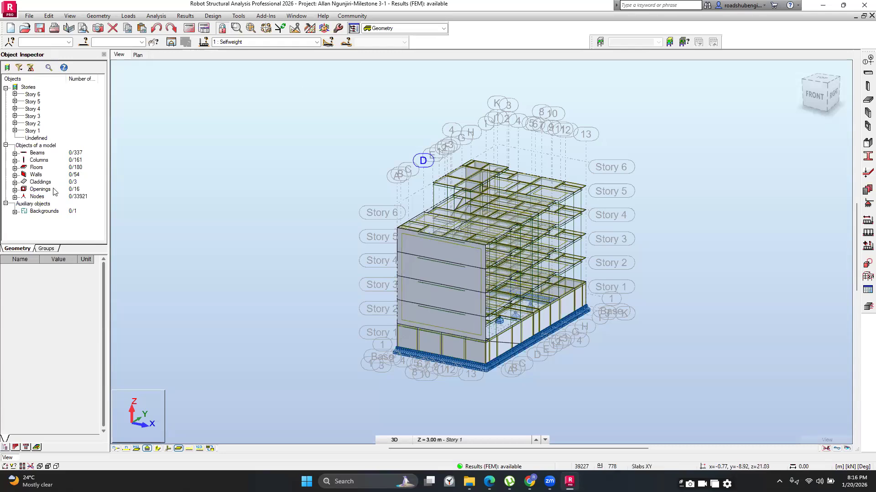
# - Select all columns of the model, isolate them in the 3D view and clear the selection
pyautogui.rightClick(41, 162)
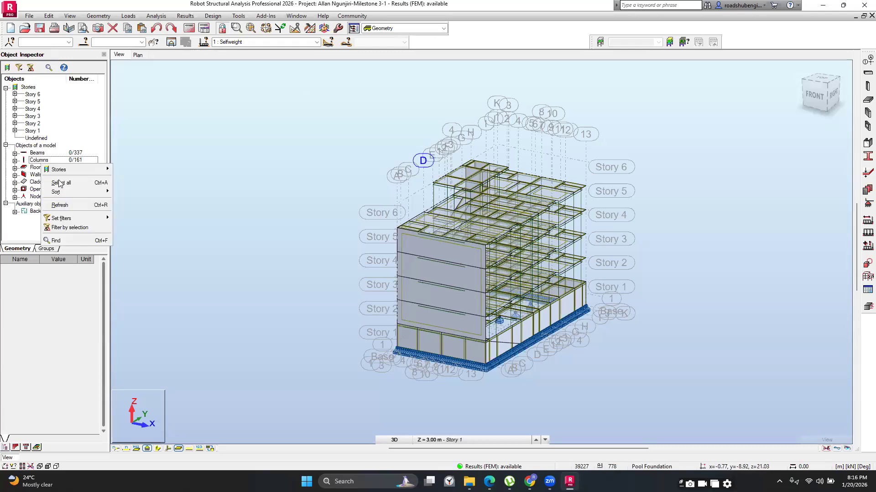
pyautogui.click(59, 183)
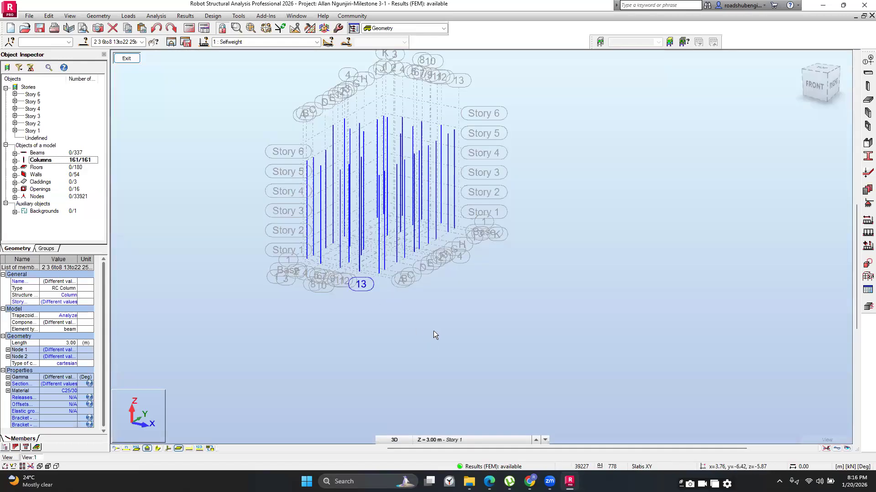
pyautogui.click(443, 318)
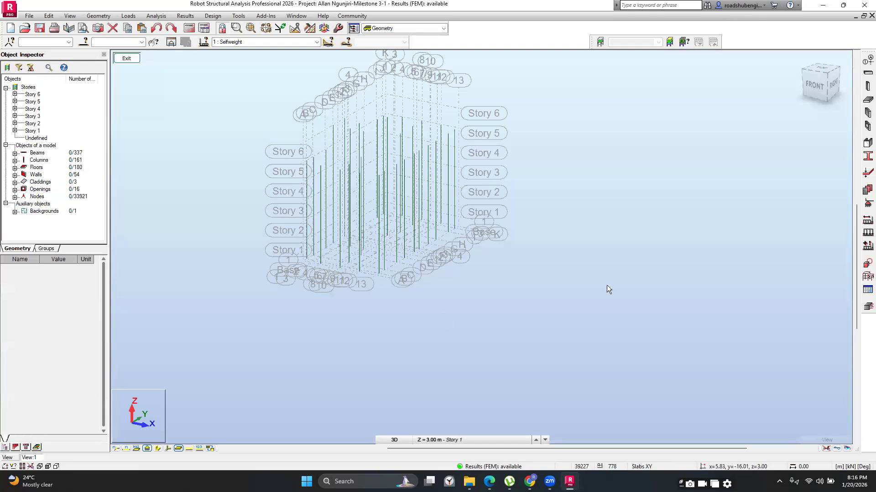
# - Show the isolated columns from the top with their section shapes displayed
pyautogui.click(802, 72)
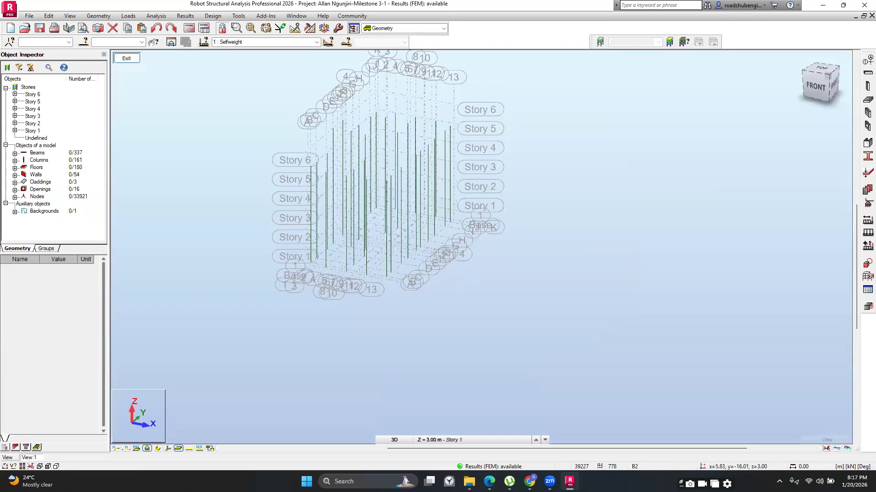
pyautogui.moveTo(807, 77); pyautogui.dragTo(777, 84)
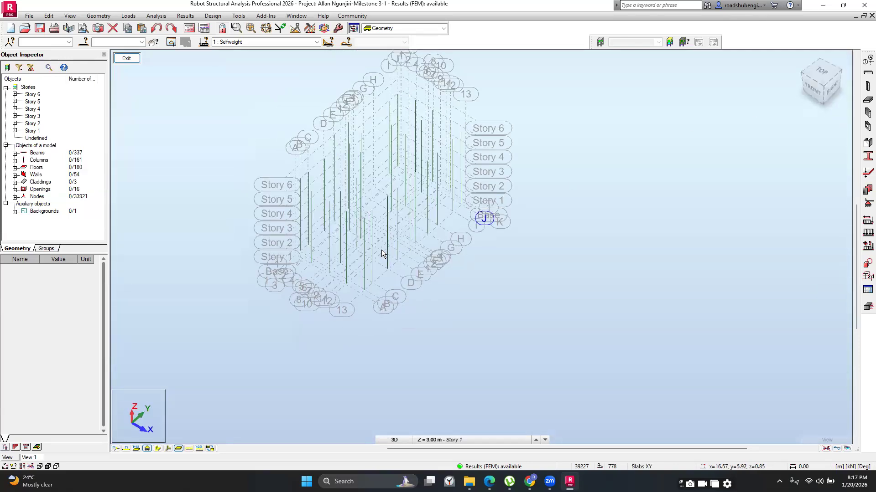
pyautogui.scroll(3, 381, 251)
pyautogui.scroll(3, 348, 330)
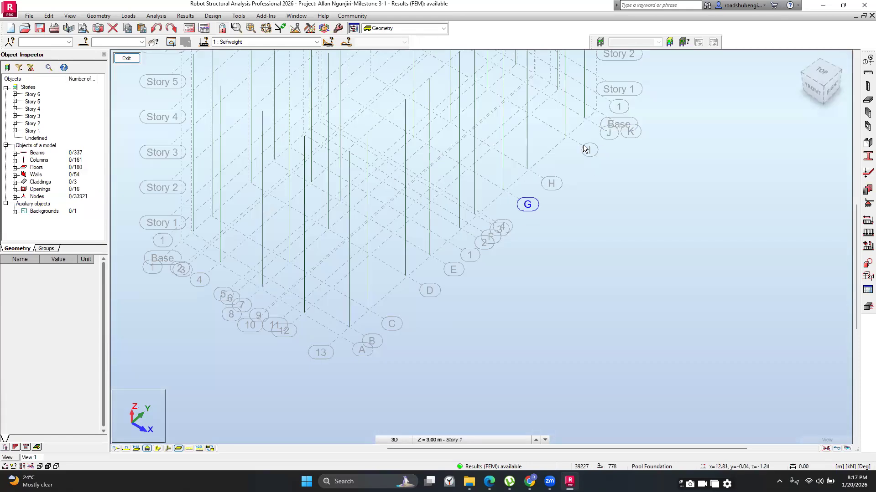
pyautogui.scroll(-2, 586, 148)
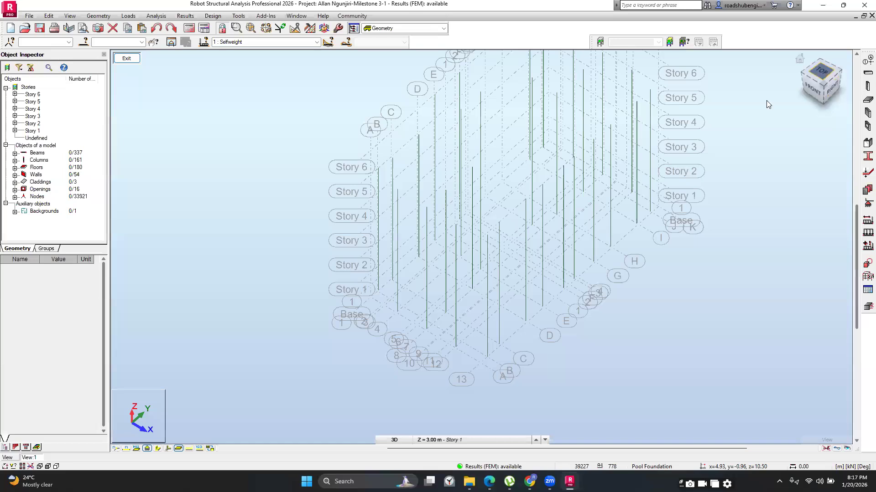
pyautogui.scroll(-3, 521, 102)
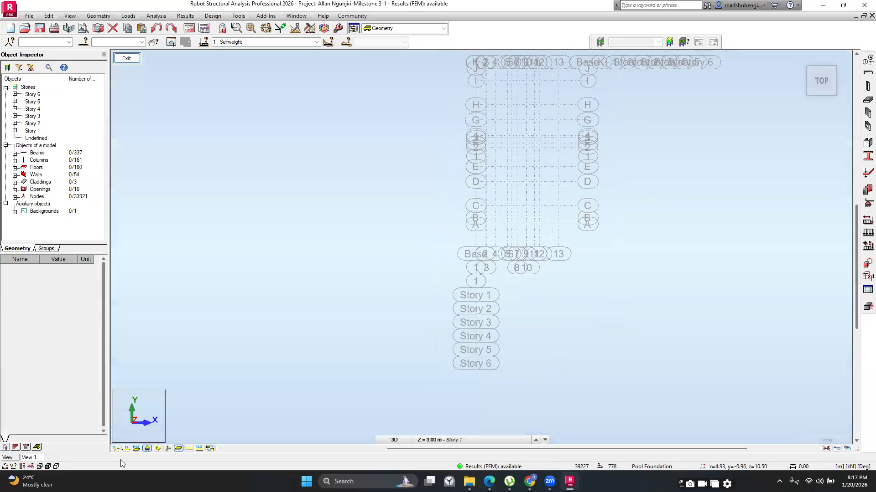
pyautogui.click(157, 449)
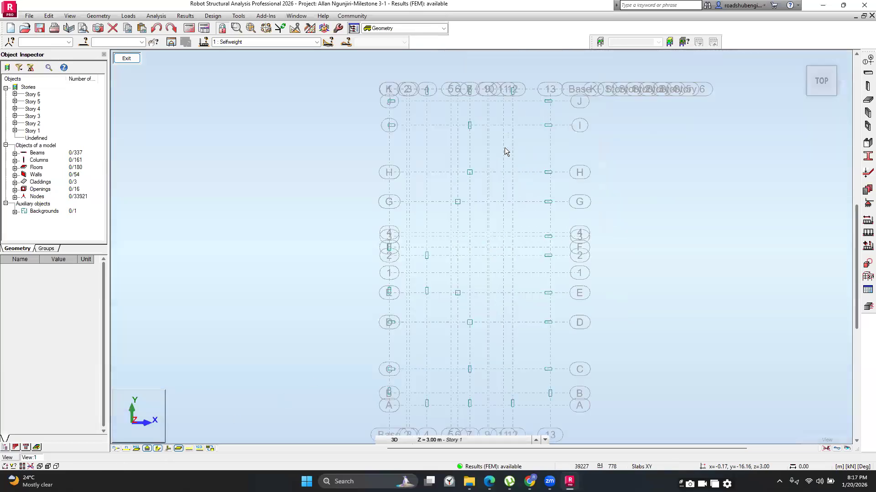
pyautogui.scroll(2, 496, 131)
pyautogui.scroll(-3, 454, 117)
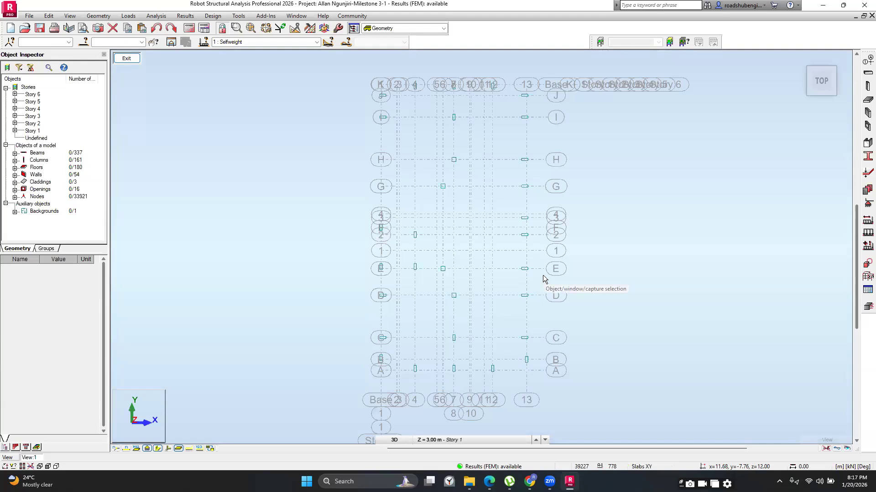
# - Examine the positions, orientations and section shapes of the isolated columns in 3D across all stories
pyautogui.moveTo(810, 95); pyautogui.dragTo(292, 290)
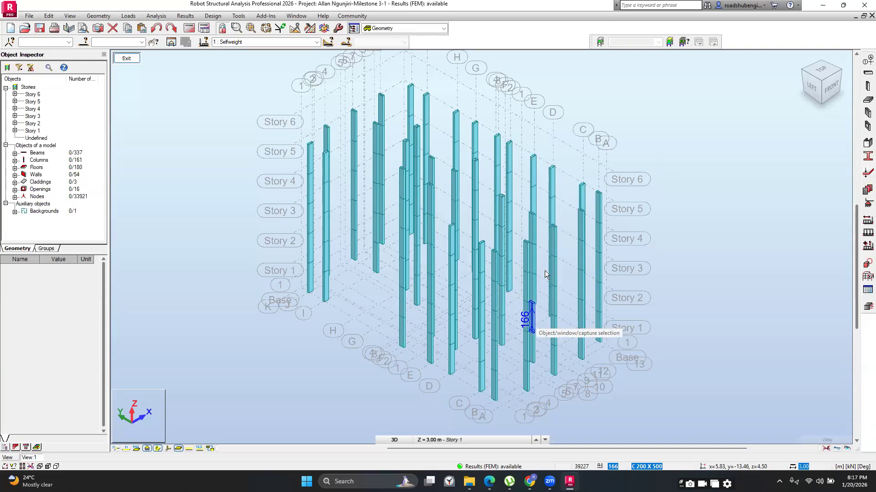
pyautogui.moveTo(821, 84); pyautogui.dragTo(717, 187)
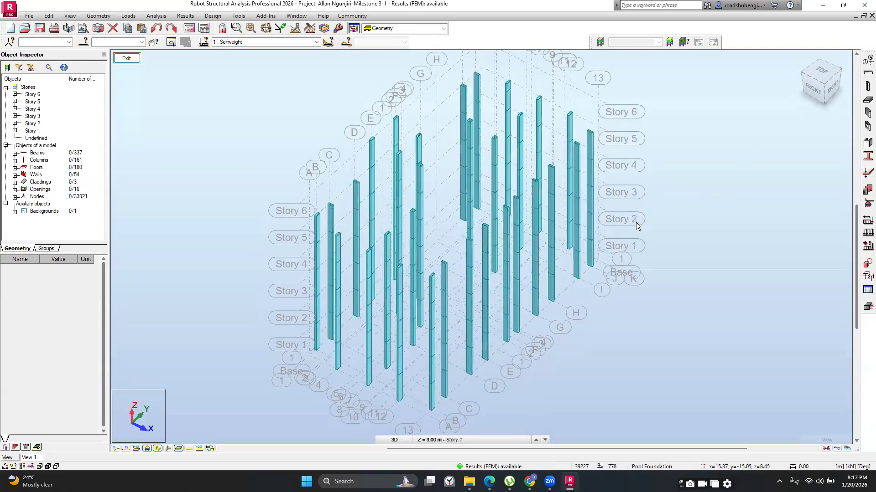
pyautogui.moveTo(621, 321); pyautogui.dragTo(614, 284, button='middle')
pyautogui.scroll(2, 556, 338)
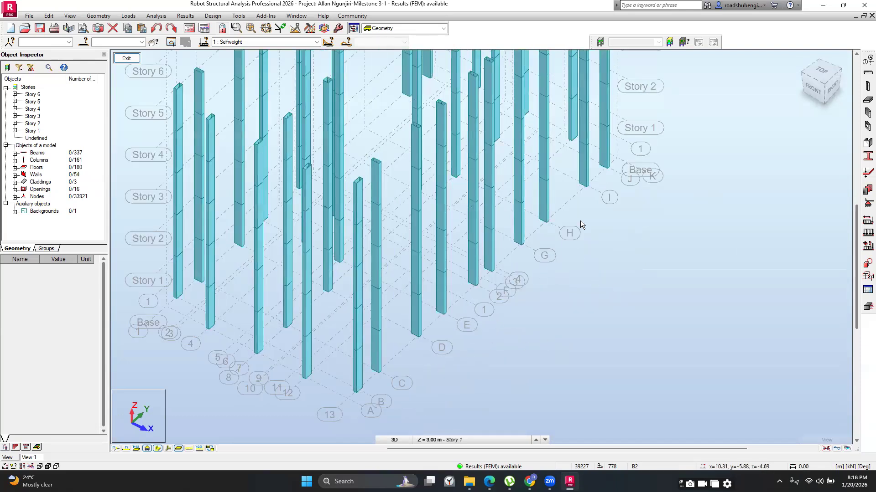
pyautogui.scroll(-1, 598, 187)
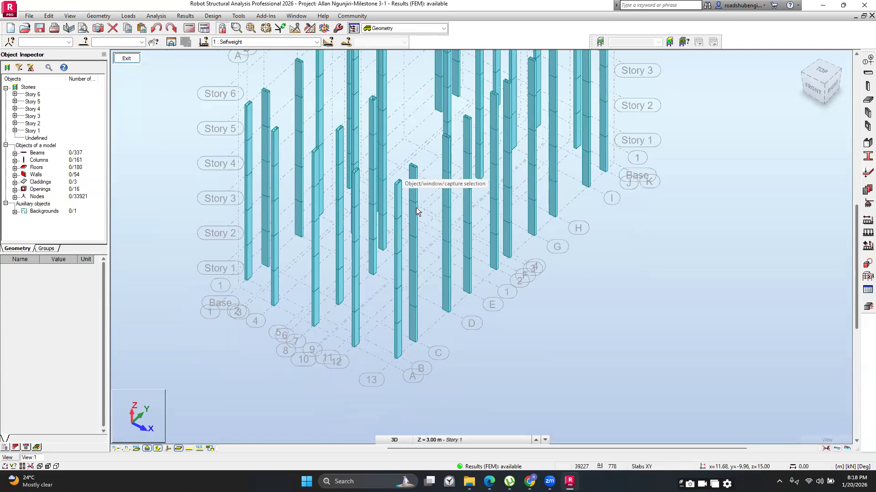
pyautogui.scroll(-4, 417, 209)
pyautogui.scroll(5, 446, 232)
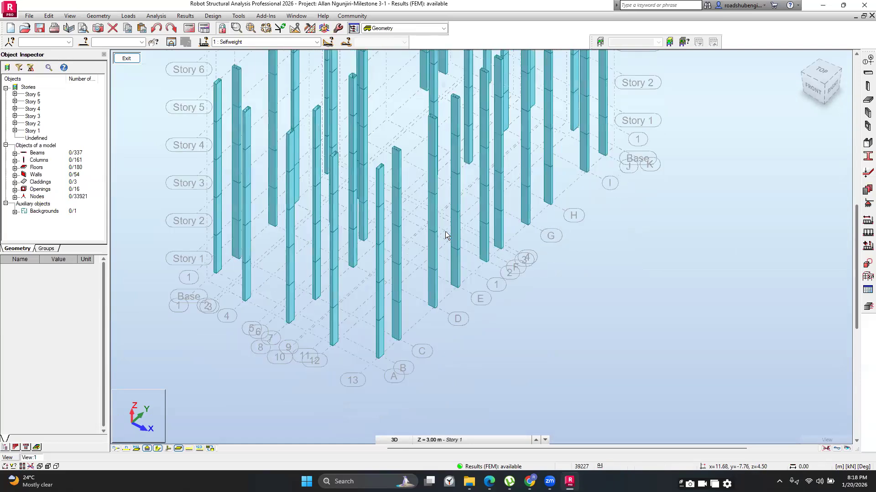
pyautogui.scroll(-3, 446, 236)
pyautogui.scroll(-2, 526, 264)
pyautogui.scroll(3, 541, 266)
pyautogui.scroll(-2, 540, 232)
pyautogui.moveTo(539, 272); pyautogui.dragTo(541, 338, button='middle')
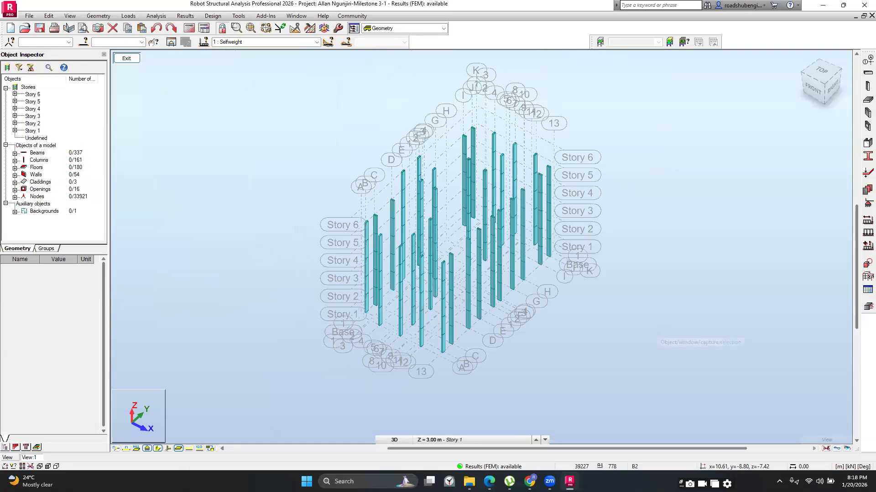
# - Turn off the section shape display for the isolated columns
pyautogui.click(157, 449)
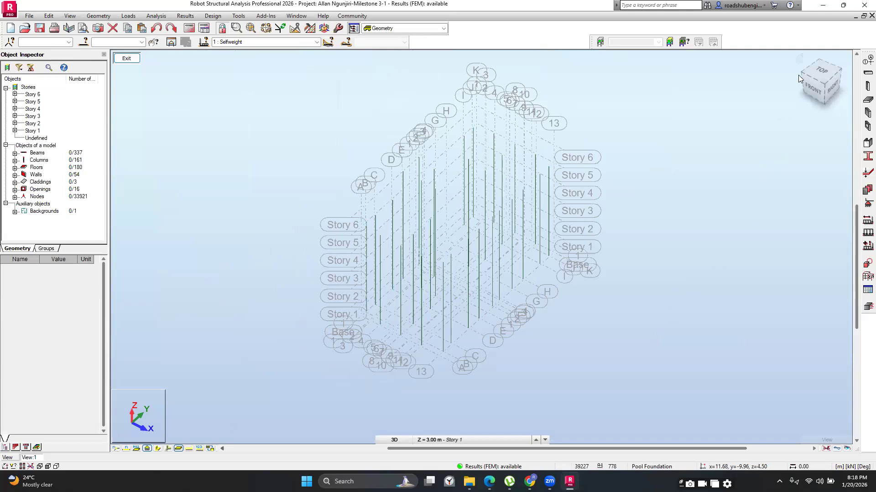
pyautogui.click(813, 88)
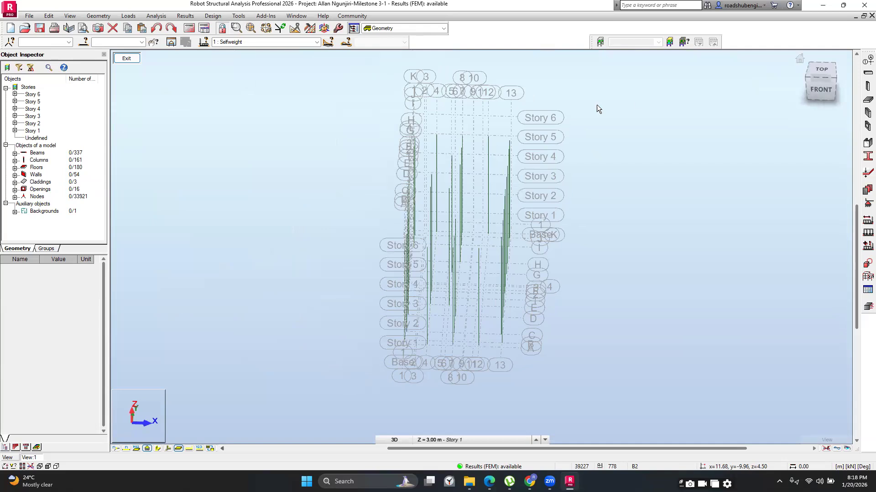
pyautogui.click(192, 17)
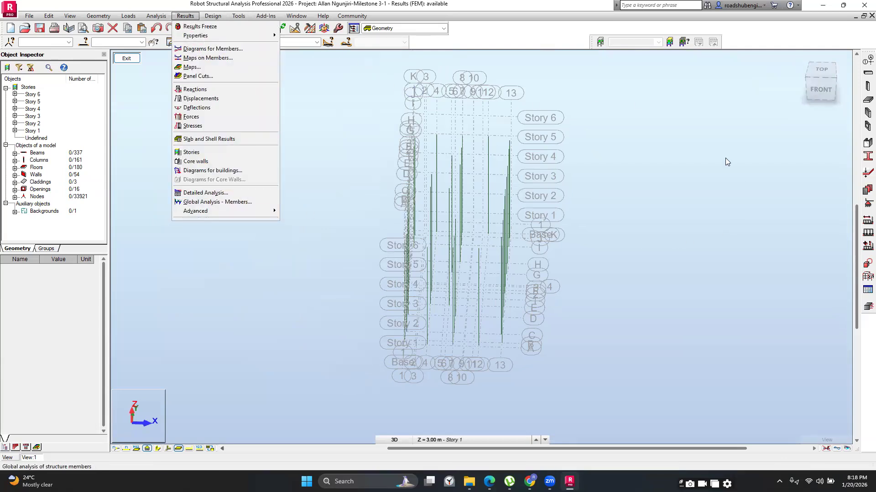
pyautogui.click(818, 140)
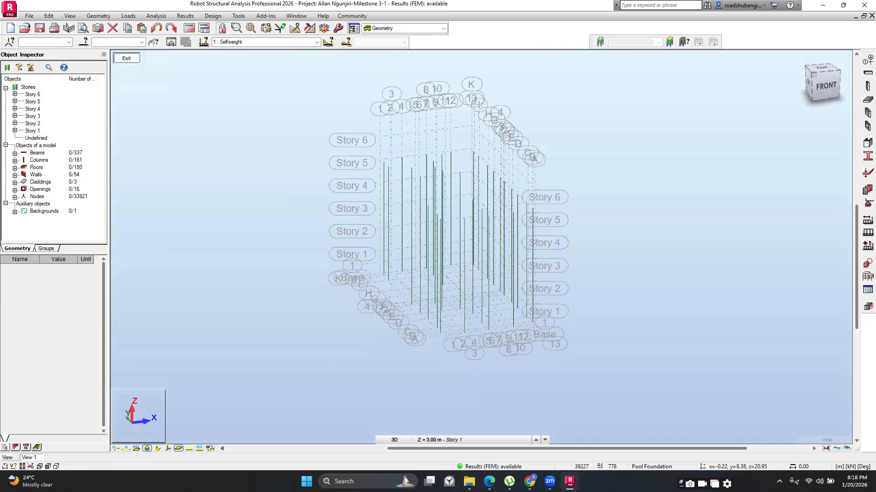
# - Display the Fx force diagrams on the isolated columns with value labels, differentiated positive and negative values, and filled shapes
pyautogui.click(185, 16)
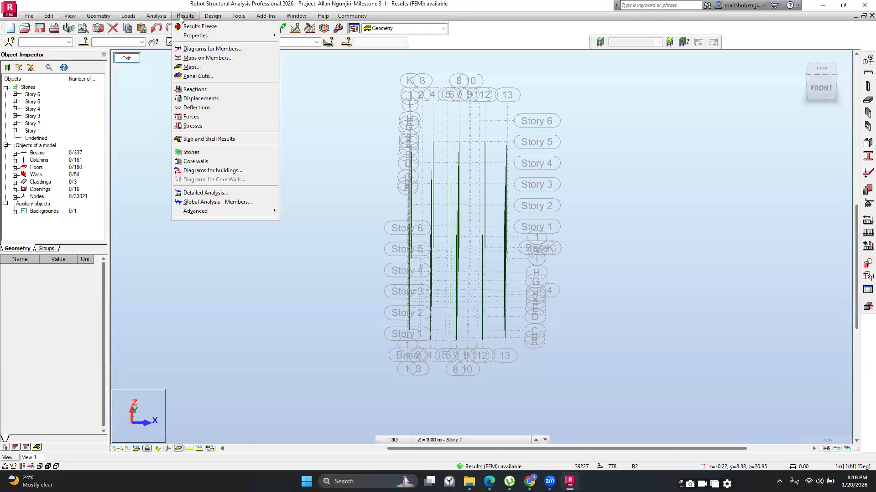
pyautogui.click(188, 49)
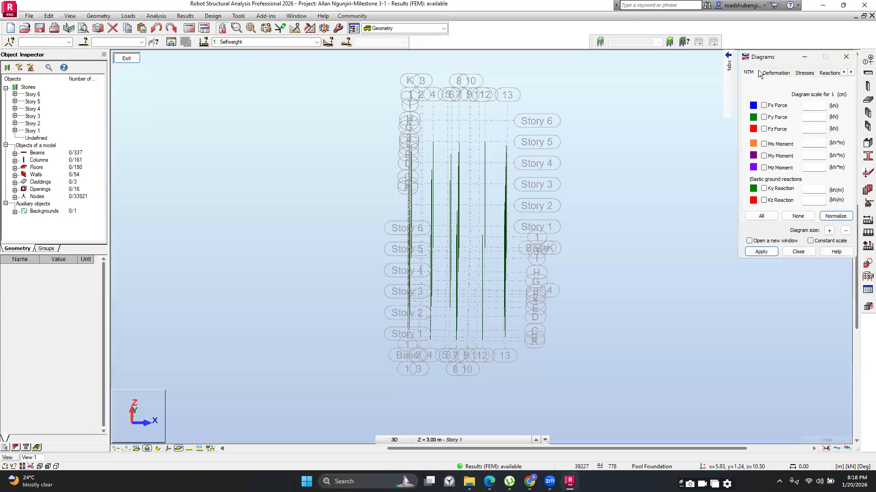
pyautogui.click(835, 76)
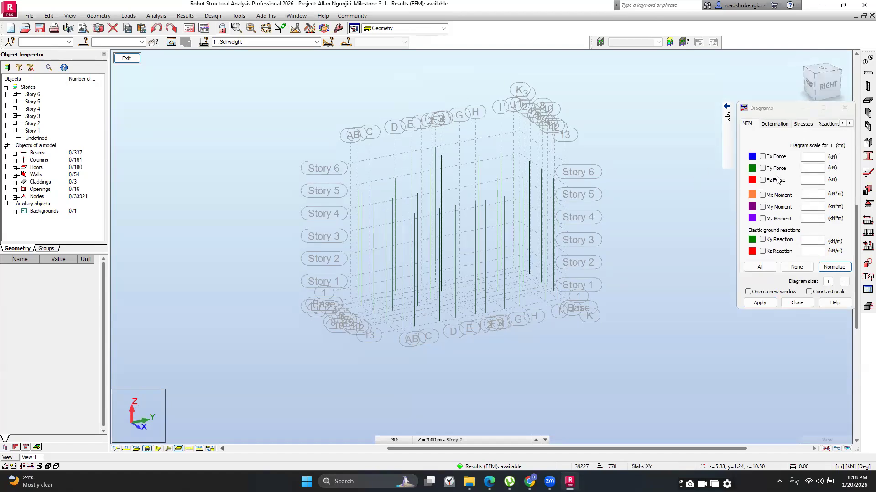
pyautogui.click(762, 156)
pyautogui.click(726, 107)
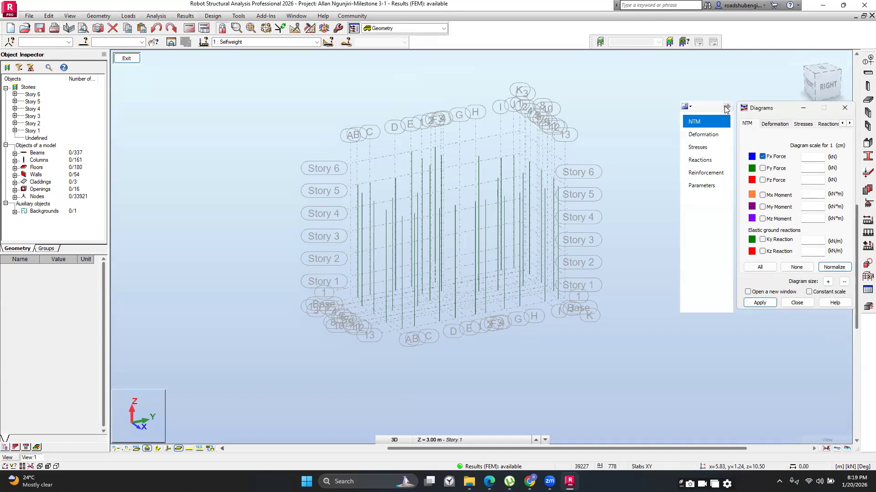
pyautogui.click(704, 186)
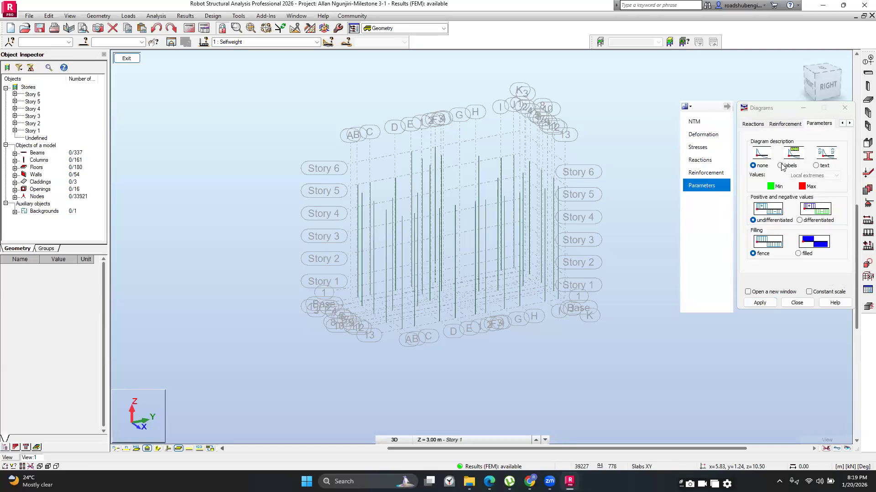
pyautogui.click(781, 166)
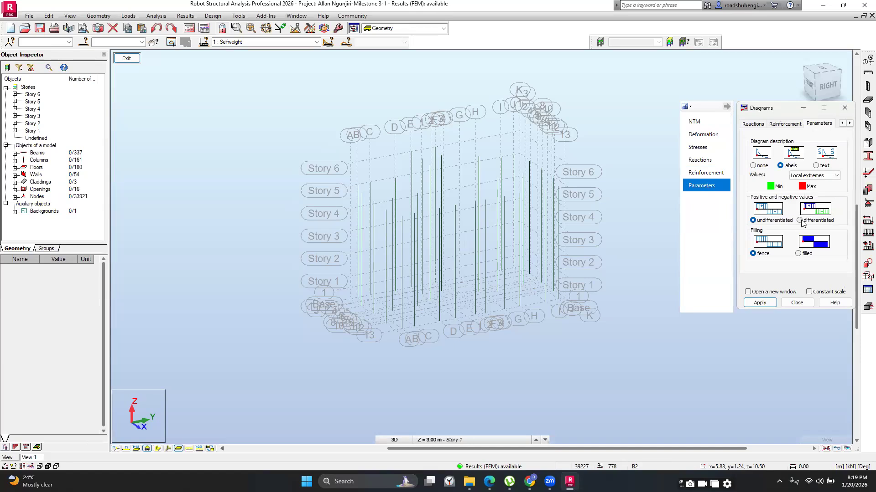
pyautogui.click(759, 304)
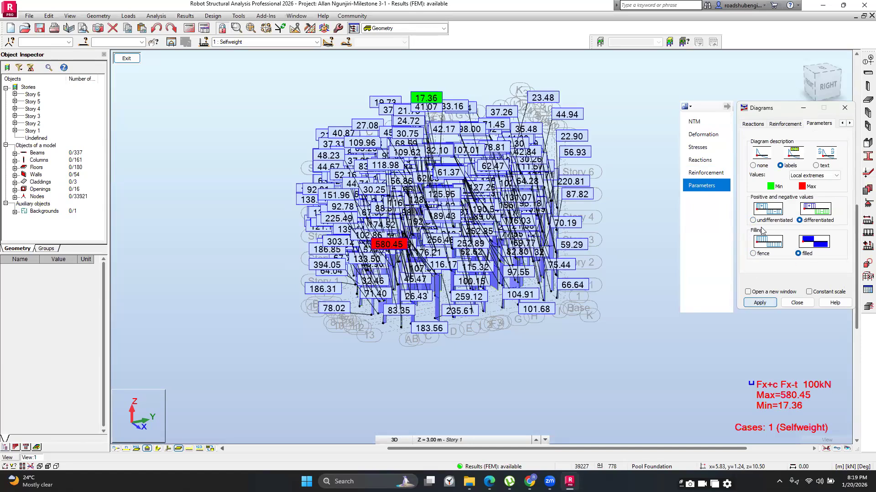
# - Examine the Fx force diagrams and labels on the isolated columns, overall and close up
pyautogui.scroll(1, 514, 246)
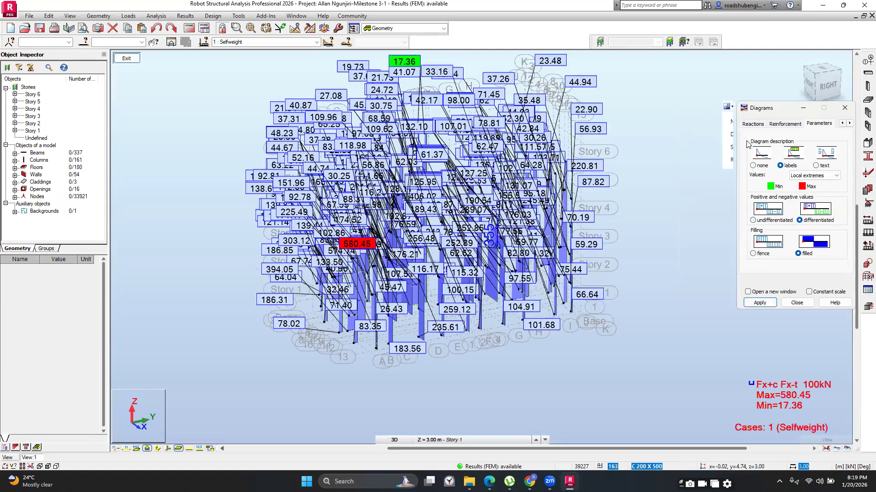
pyautogui.click(710, 120)
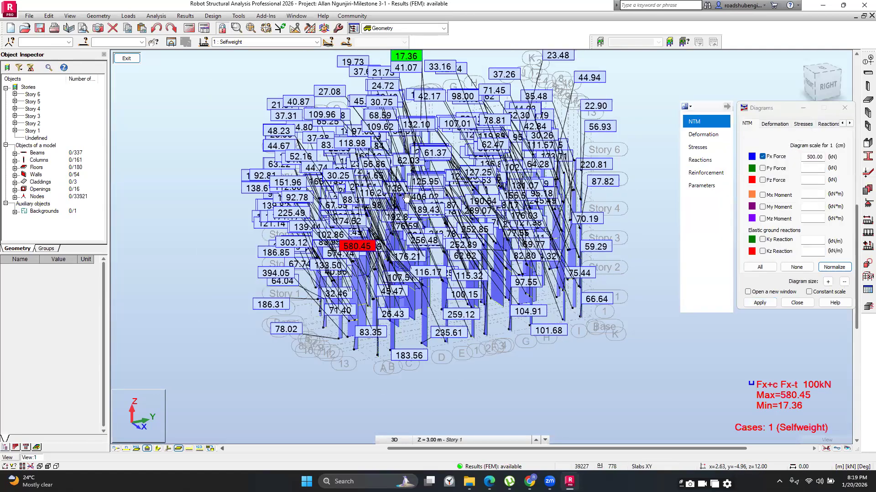
pyautogui.scroll(-3, 473, 147)
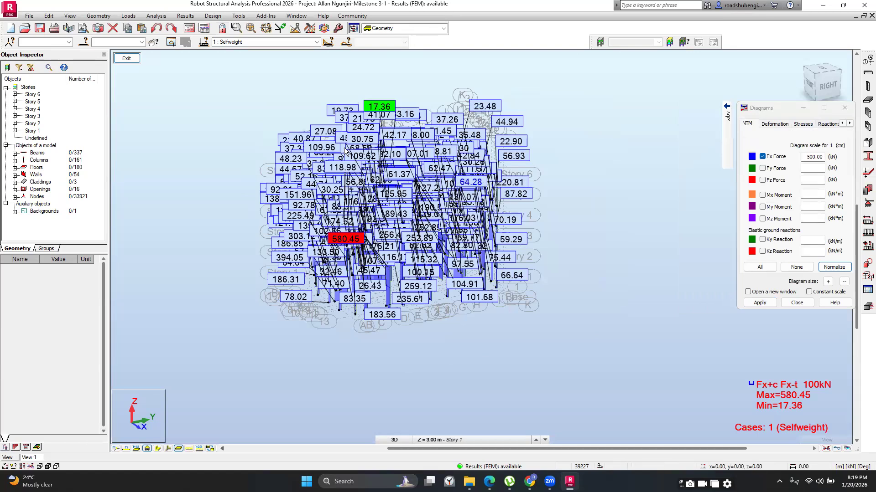
pyautogui.scroll(1, 356, 142)
pyautogui.scroll(1, 454, 156)
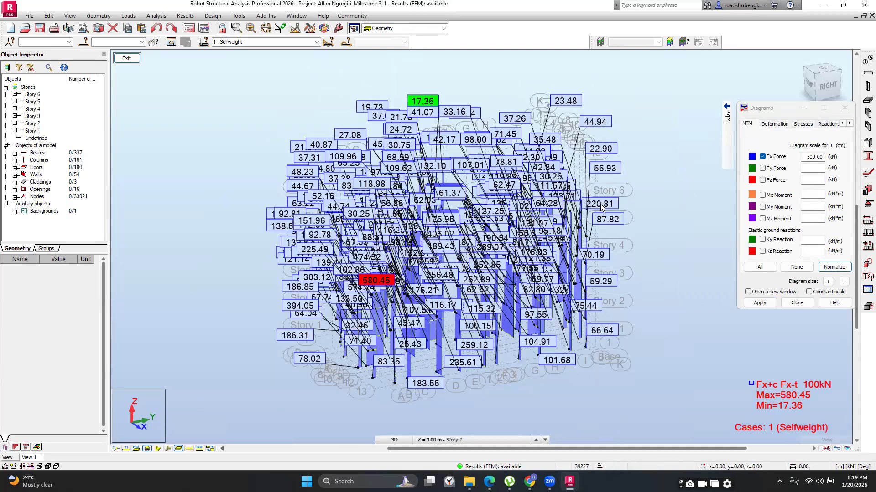
pyautogui.scroll(2, 598, 196)
pyautogui.click(760, 303)
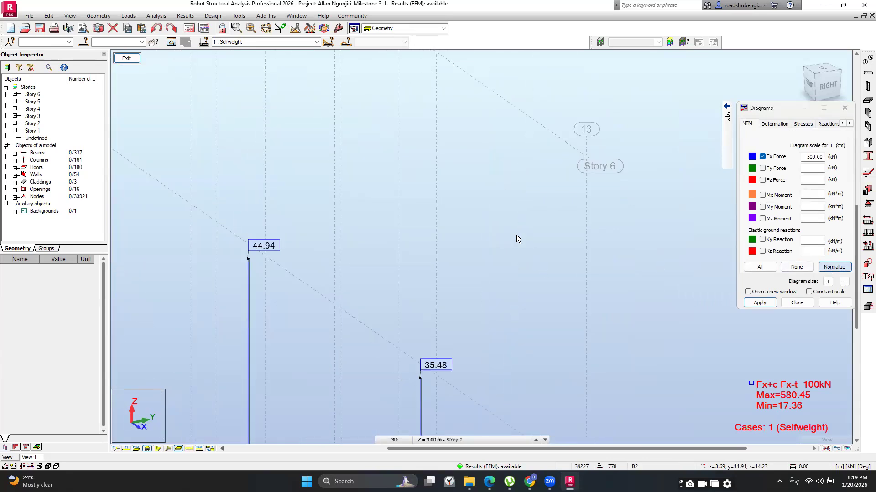
pyautogui.scroll(-4, 518, 241)
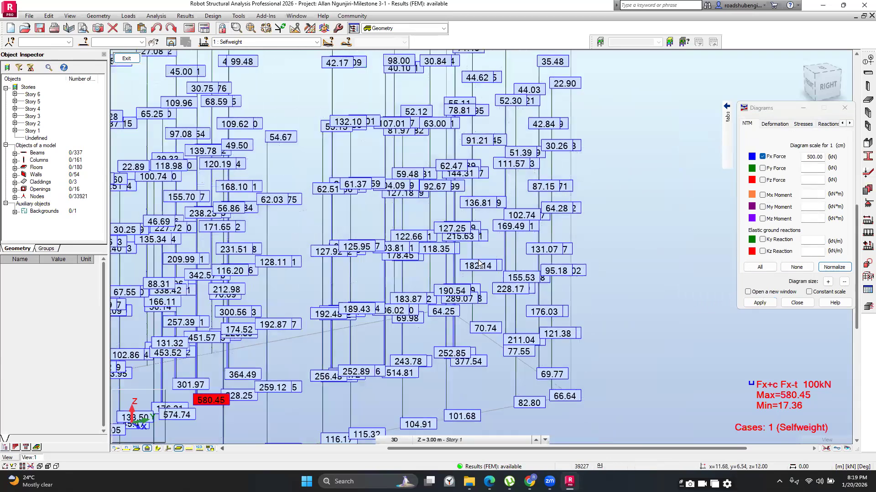
pyautogui.scroll(5, 456, 319)
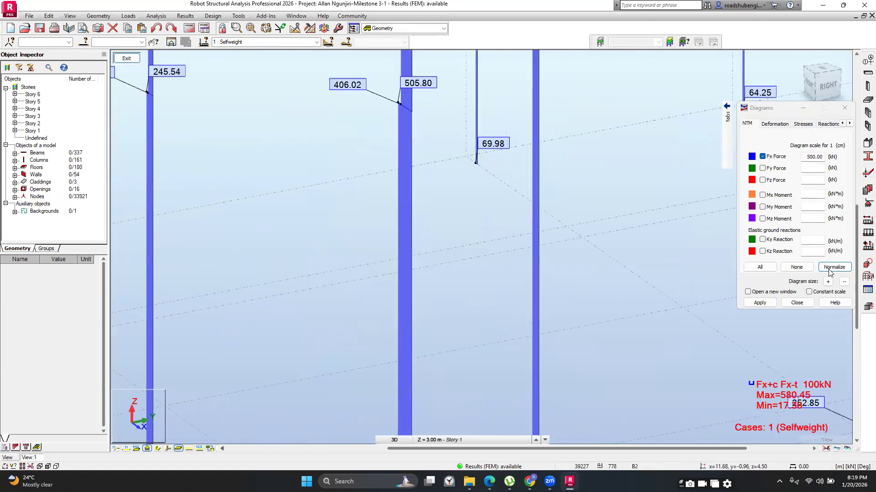
# - Examine the labelled Fx force diagrams of all columns from the opposite sides of the building
pyautogui.scroll(-4, 605, 234)
pyautogui.scroll(-5, 523, 188)
pyautogui.moveTo(806, 70); pyautogui.dragTo(854, 76)
pyautogui.keyDown('shift'); pyautogui.moveTo(536, 223); pyautogui.dragTo(557, 209, button='middle'); pyautogui.keyUp('shift')
pyautogui.scroll(-5, 557, 208)
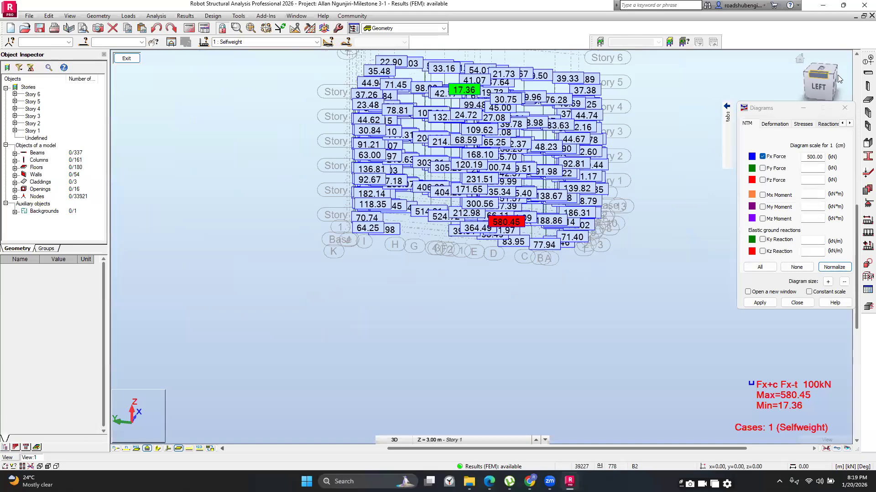
pyautogui.moveTo(831, 76); pyautogui.dragTo(693, 60)
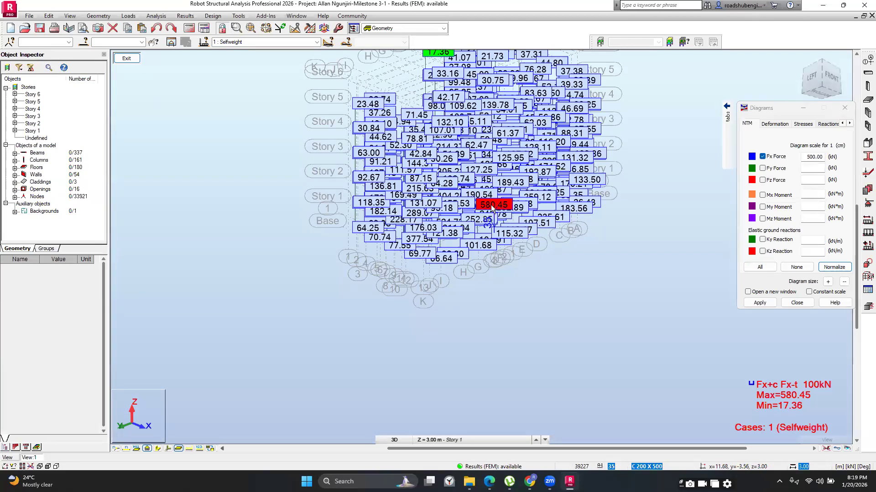
pyautogui.scroll(-1, 497, 207)
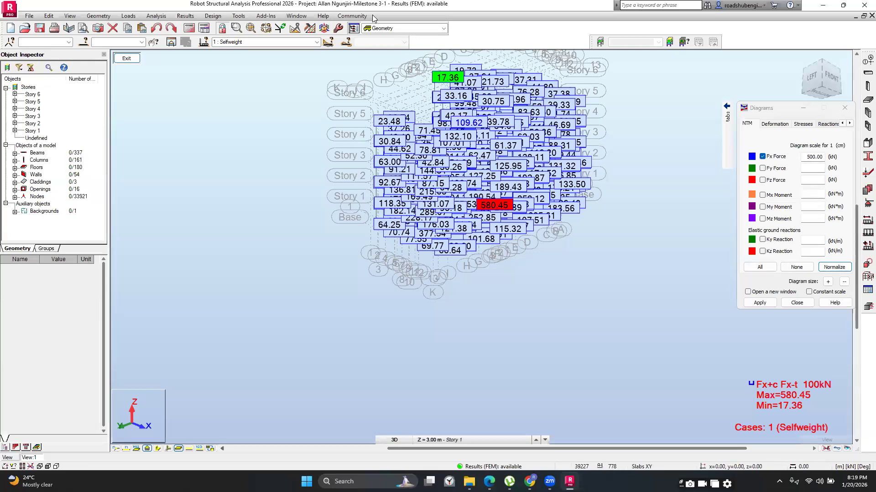
# - Exit the isolated column view to restore the full building model
pyautogui.click(192, 17)
pyautogui.click(364, 135)
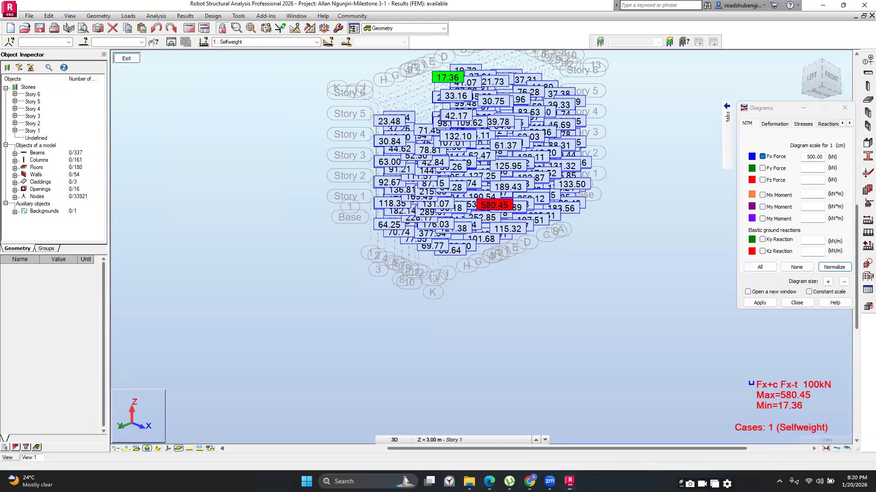
pyautogui.click(120, 60)
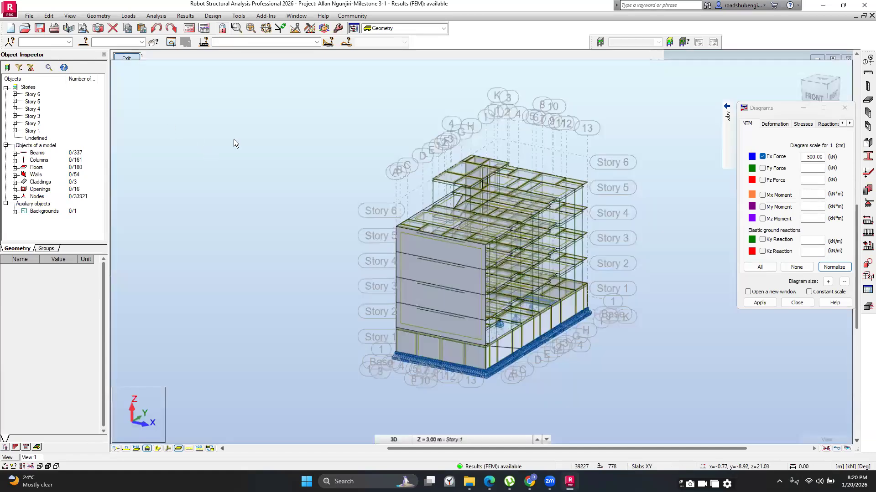
# - Select only the Story 1 columns and isolate them in the 3D view
pyautogui.click(15, 131)
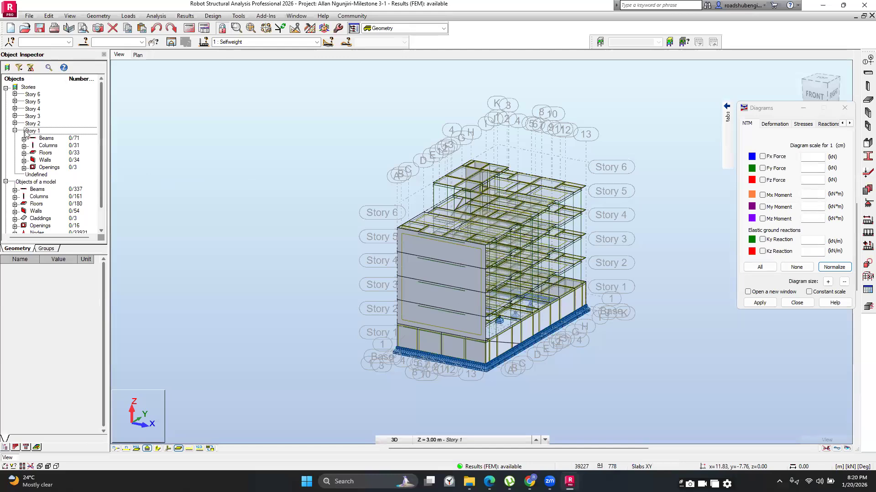
pyautogui.click(47, 145)
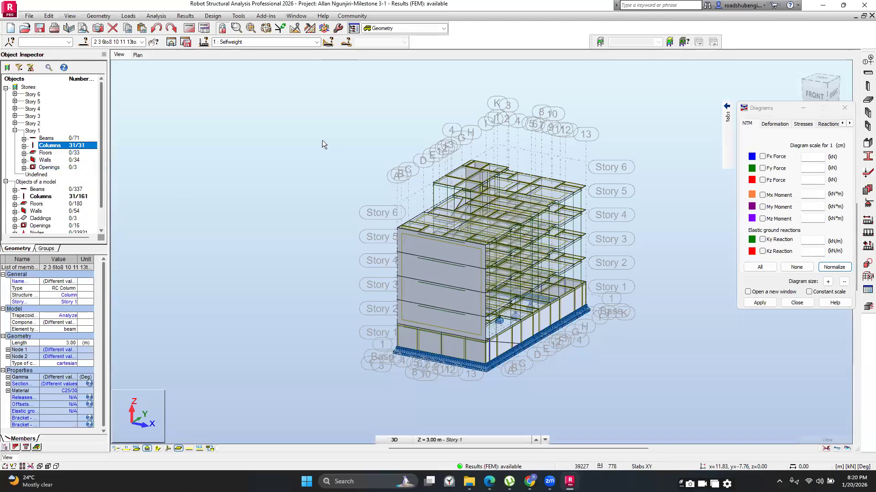
pyautogui.click(171, 43)
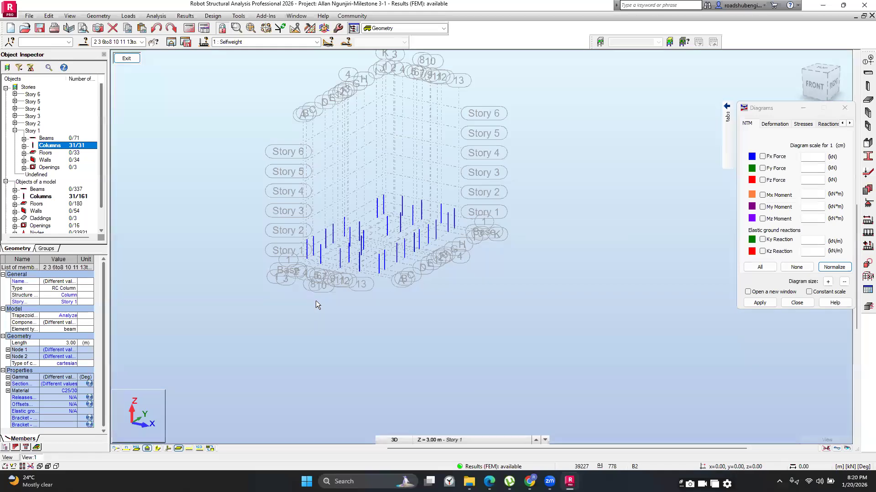
pyautogui.scroll(5, 315, 300)
pyautogui.scroll(-4, 439, 293)
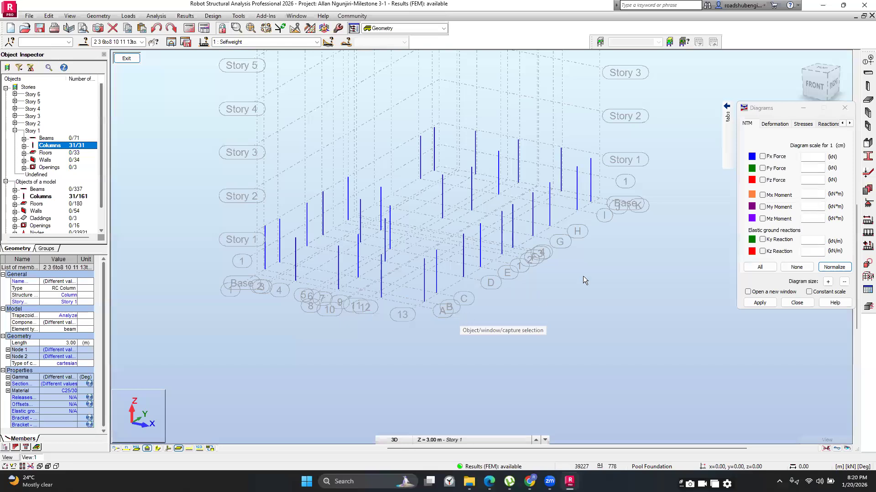
# - Display the Fz force diagrams on the Story 1 columns with value labels, differentiated signs and filled shapes
pyautogui.click(761, 182)
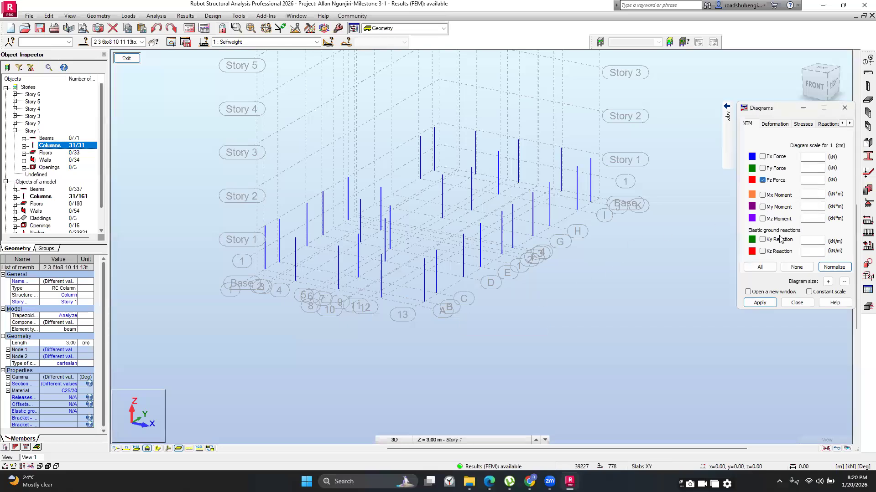
pyautogui.click(760, 303)
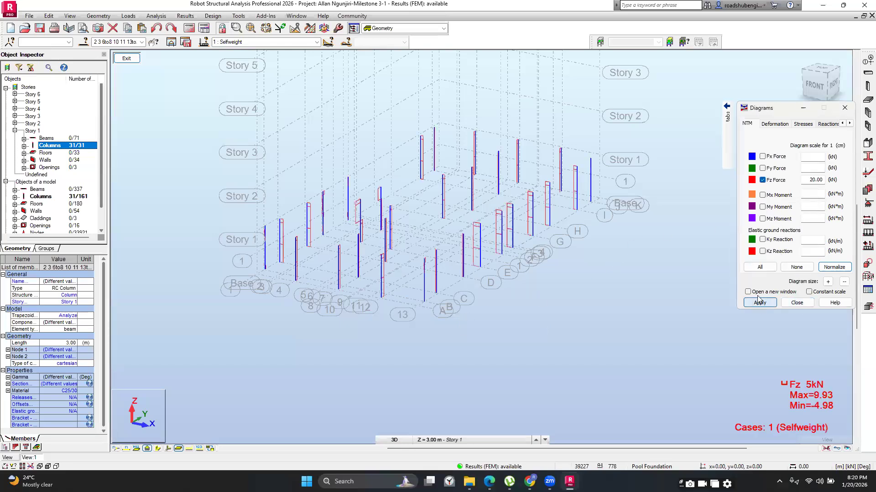
pyautogui.click(726, 107)
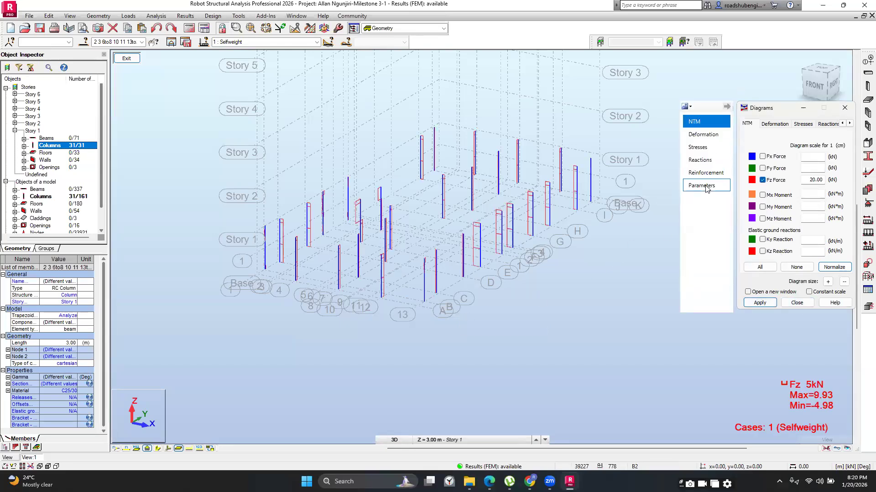
pyautogui.click(706, 187)
pyautogui.click(780, 166)
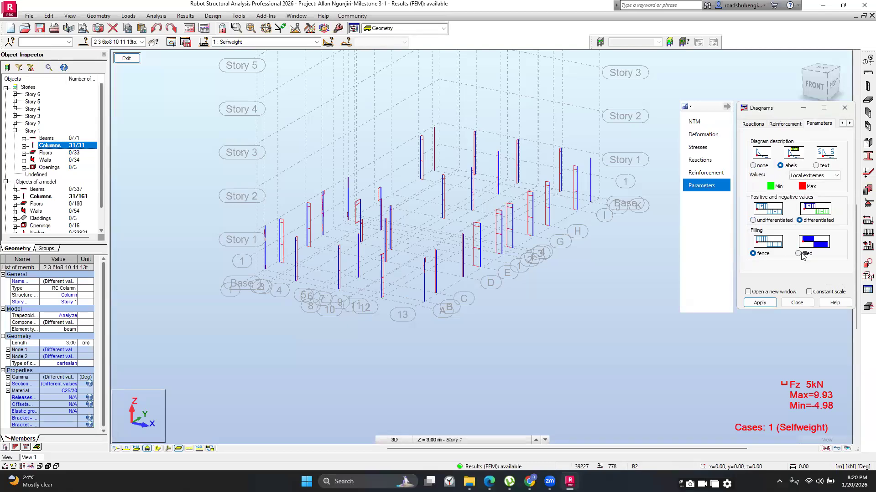
pyautogui.click(759, 302)
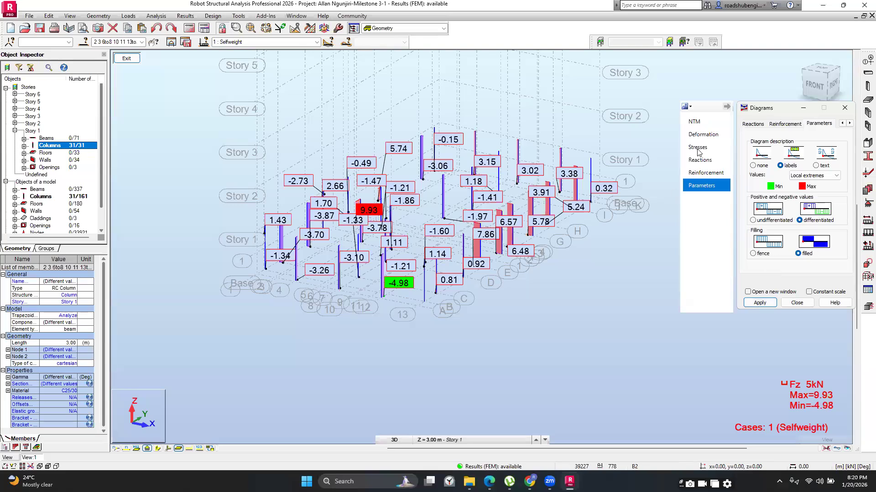
# - Examine the Fz force diagrams and labels on the Story 1 columns from the left side of the model
pyautogui.click(830, 77)
pyautogui.moveTo(822, 82); pyautogui.dragTo(849, 93)
pyautogui.keyDown('shift'); pyautogui.moveTo(383, 255); pyautogui.dragTo(499, 260, button='middle'); pyautogui.keyUp('shift')
pyautogui.scroll(4, 499, 259)
pyautogui.scroll(4, 499, 259)
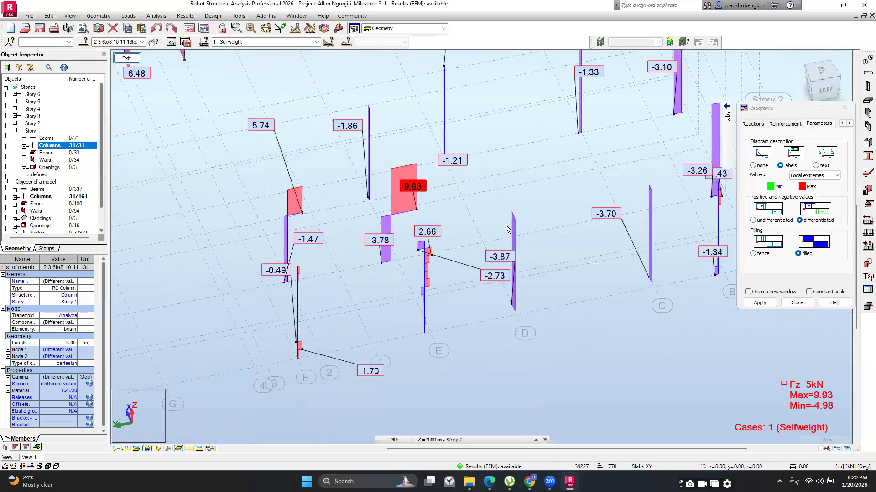
pyautogui.scroll(-3, 506, 228)
# - Replace the Fz force diagrams on the Story 1 columns with Fx force diagrams
pyautogui.click(727, 106)
pyautogui.click(703, 121)
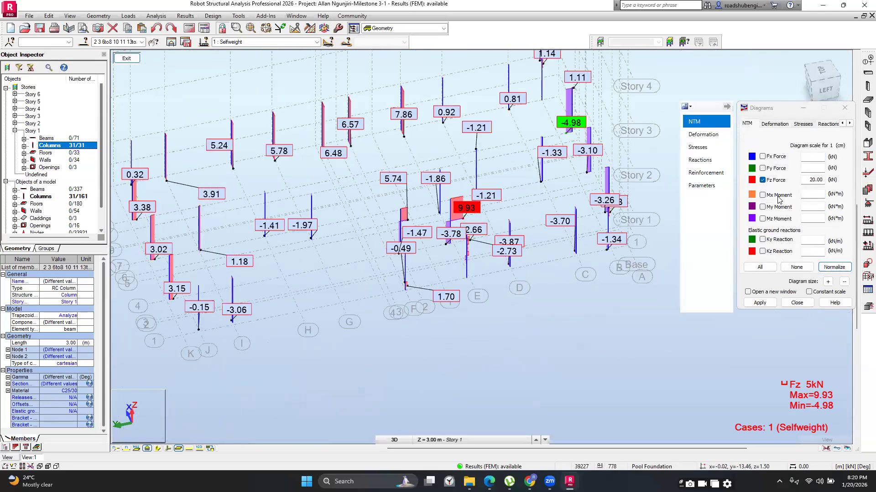
pyautogui.click(762, 157)
pyautogui.click(762, 180)
pyautogui.click(757, 304)
# - Switch the load case to 14: ULS Comb. No wind for the Fx diagrams of the Story 1 columns
pyautogui.scroll(-2, 585, 305)
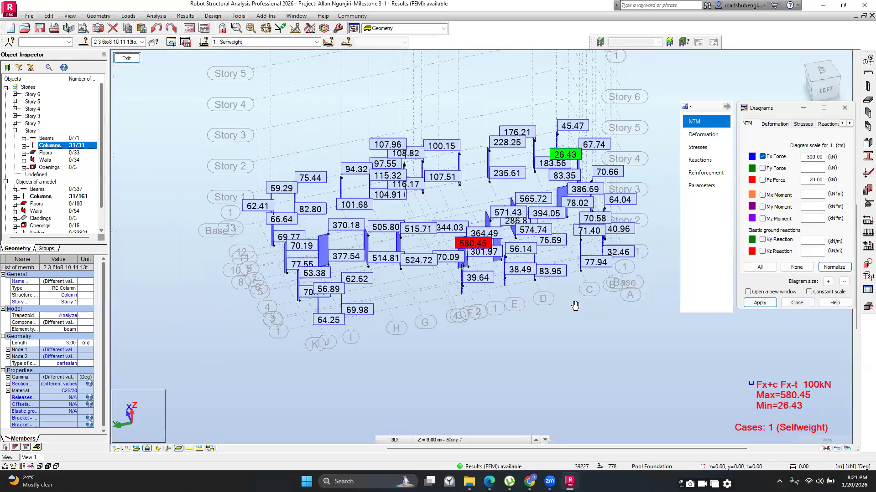
pyautogui.scroll(3, 424, 135)
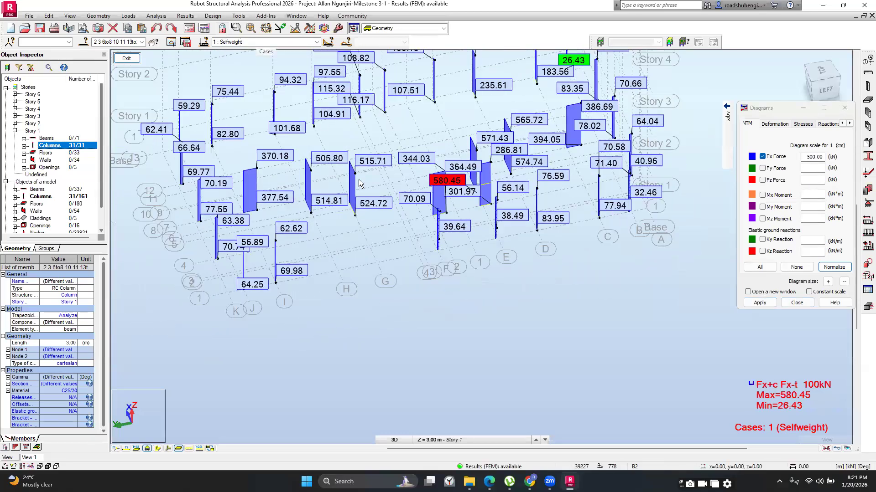
pyautogui.scroll(-2, 377, 191)
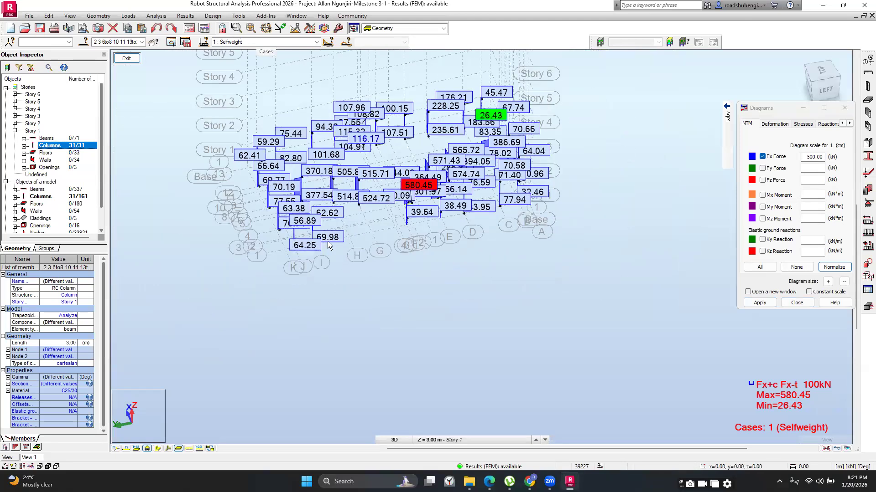
pyautogui.click(315, 42)
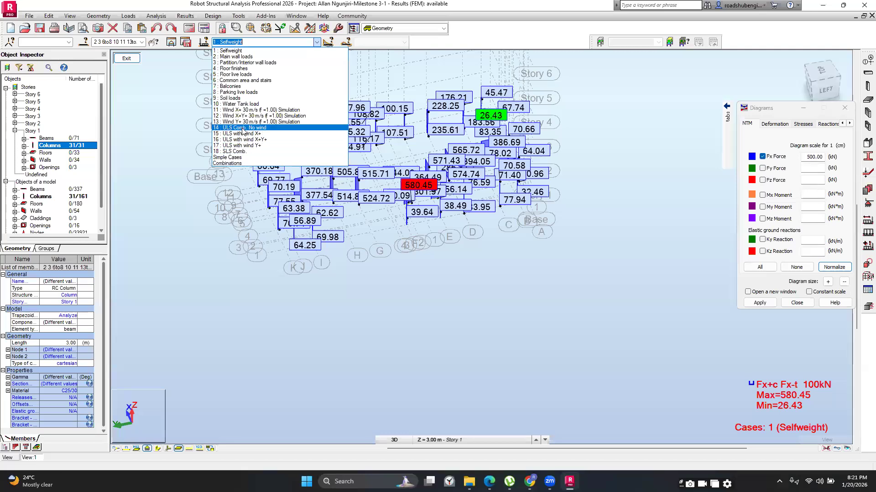
pyautogui.click(243, 128)
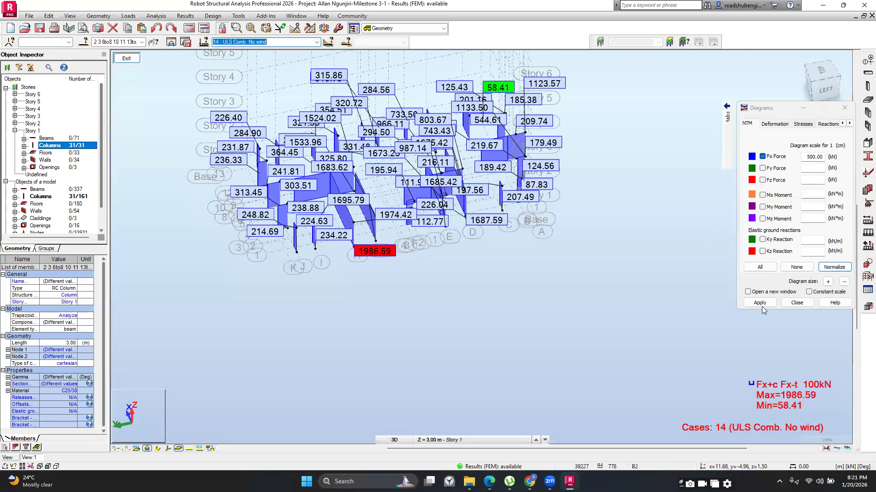
# - Normalize the scale of the Fx diagrams on the Story 1 columns
pyautogui.click(752, 303)
pyautogui.scroll(7, 367, 253)
pyautogui.moveTo(359, 248); pyautogui.dragTo(359, 355, button='middle')
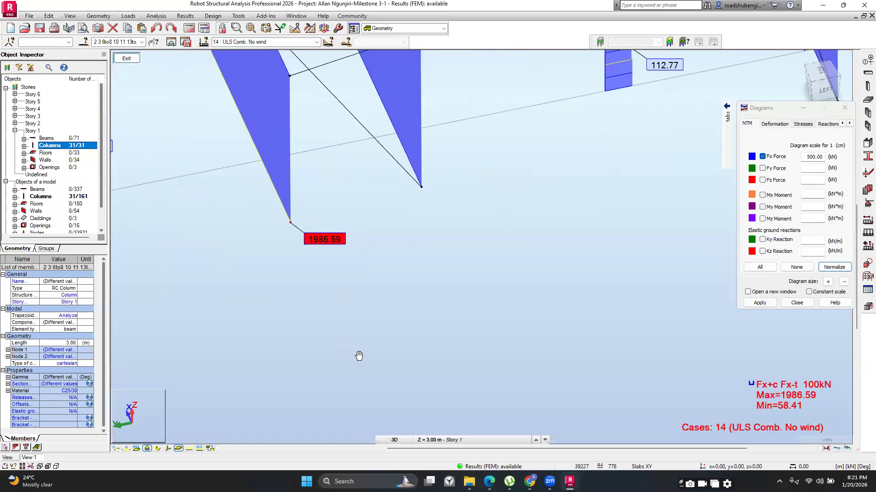
pyautogui.click(771, 305)
pyautogui.click(835, 268)
# - Examine the normalized Fx diagrams, focusing on the column that carries the maximum axial force
pyautogui.scroll(-3, 345, 308)
pyautogui.scroll(-1, 403, 272)
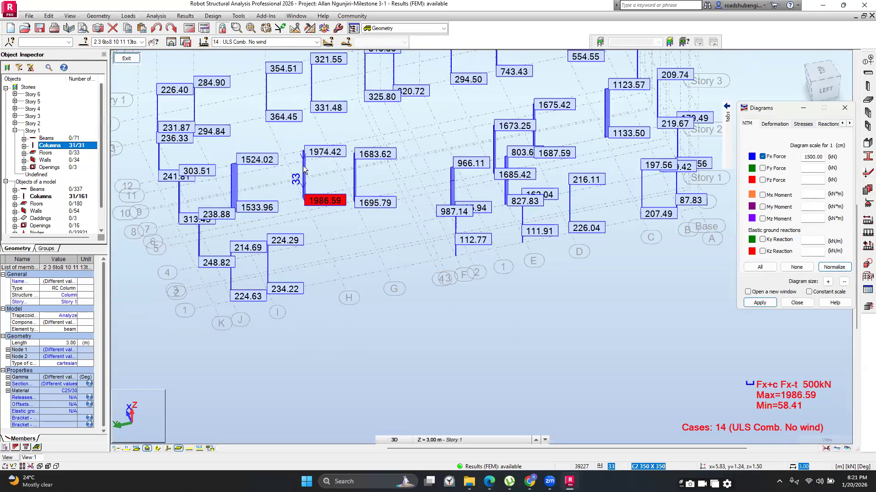
pyautogui.scroll(3, 342, 237)
pyautogui.scroll(2, 334, 237)
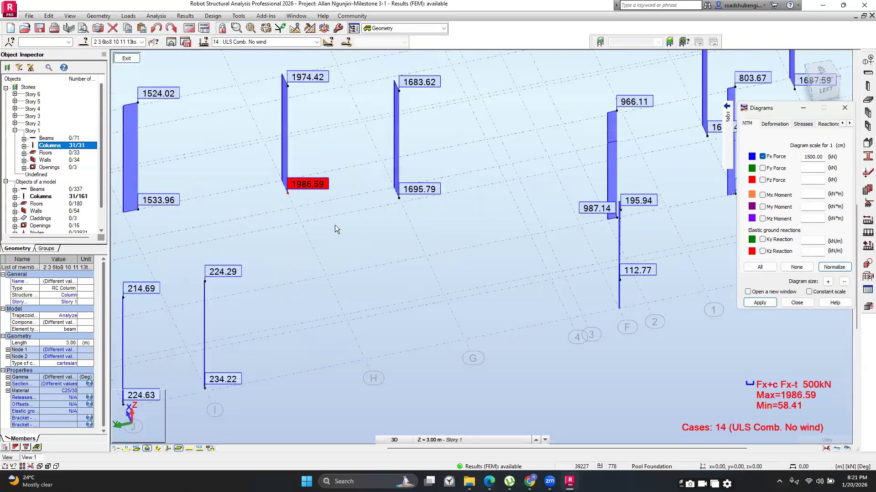
pyautogui.scroll(-2, 315, 201)
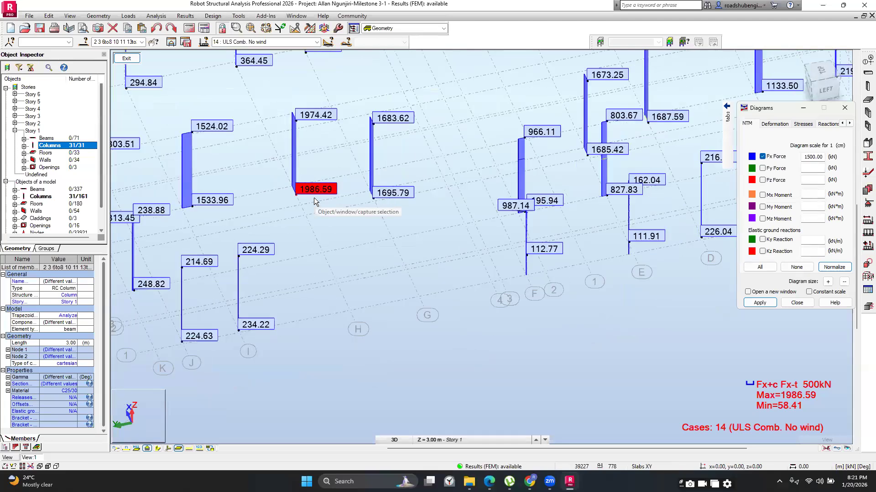
pyautogui.scroll(-2, 314, 196)
pyautogui.scroll(-1, 316, 195)
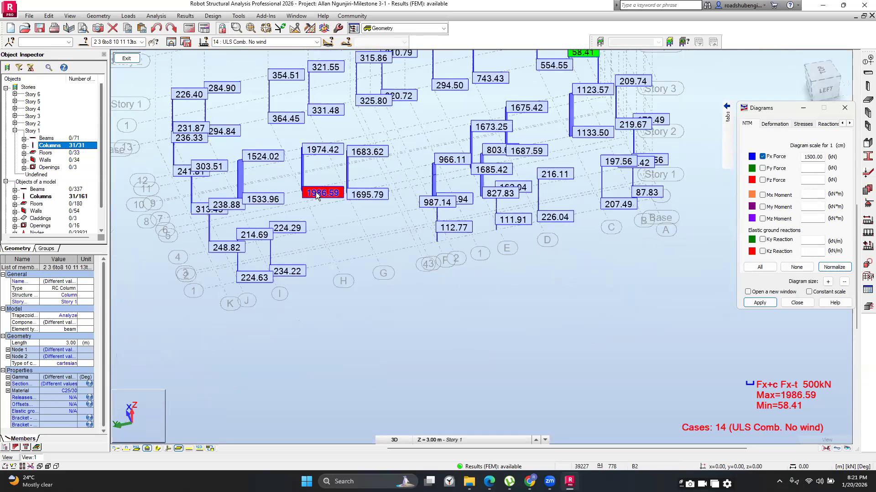
pyautogui.scroll(-2, 316, 192)
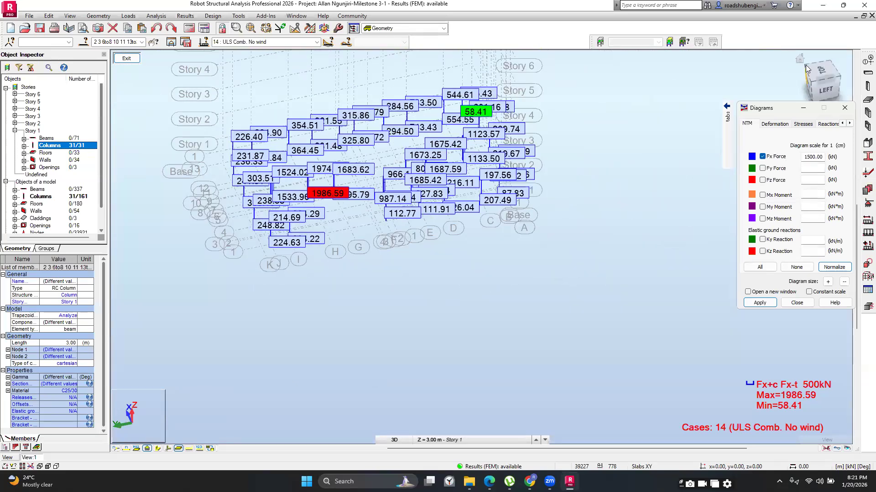
# - Inspect the Fx diagrams from a raised view, following the columns from the maximum-force column towards grid lines A to E
pyautogui.moveTo(807, 66); pyautogui.dragTo(781, 83)
pyautogui.scroll(2, 417, 187)
pyautogui.scroll(5, 417, 187)
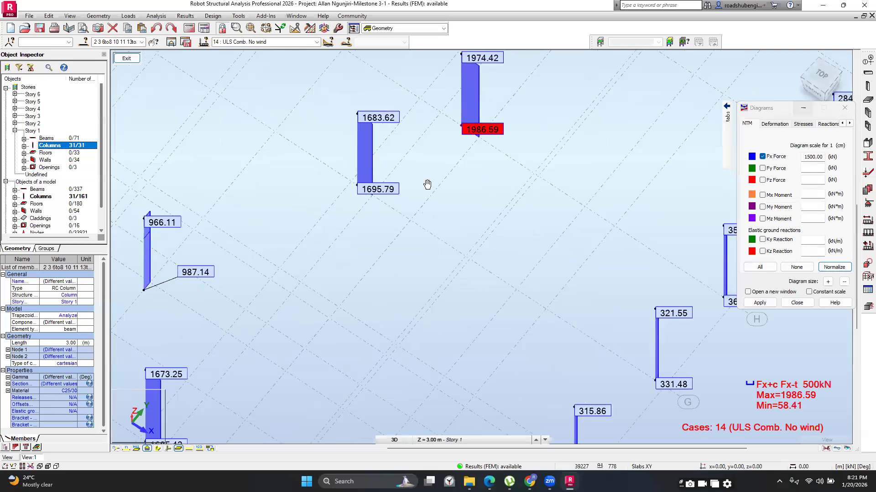
pyautogui.moveTo(552, 110); pyautogui.dragTo(528, 165, button='middle')
pyautogui.scroll(-1, 524, 182)
pyautogui.moveTo(476, 276); pyautogui.dragTo(528, 180, button='middle')
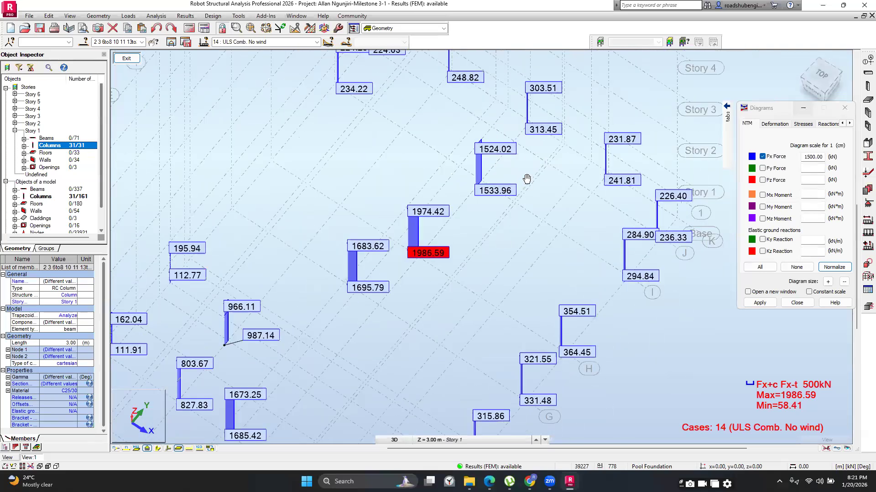
pyautogui.scroll(-1, 527, 180)
pyautogui.moveTo(333, 374); pyautogui.dragTo(366, 281, button='middle')
pyautogui.scroll(-1, 367, 281)
pyautogui.moveTo(484, 348); pyautogui.dragTo(365, 353, button='middle')
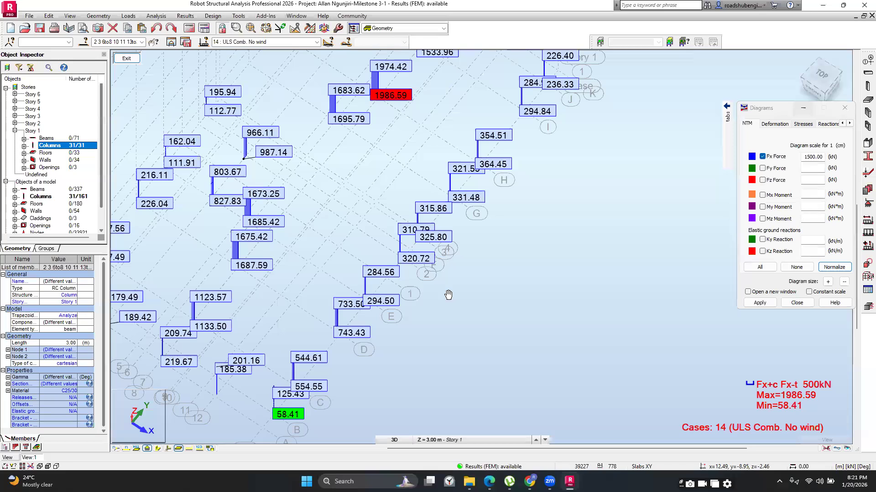
# - Compare the Fx values of the interior Story 1 columns with those along the building's edge
pyautogui.moveTo(481, 174); pyautogui.dragTo(455, 262, button='middle')
pyautogui.moveTo(510, 266); pyautogui.dragTo(565, 240, button='middle')
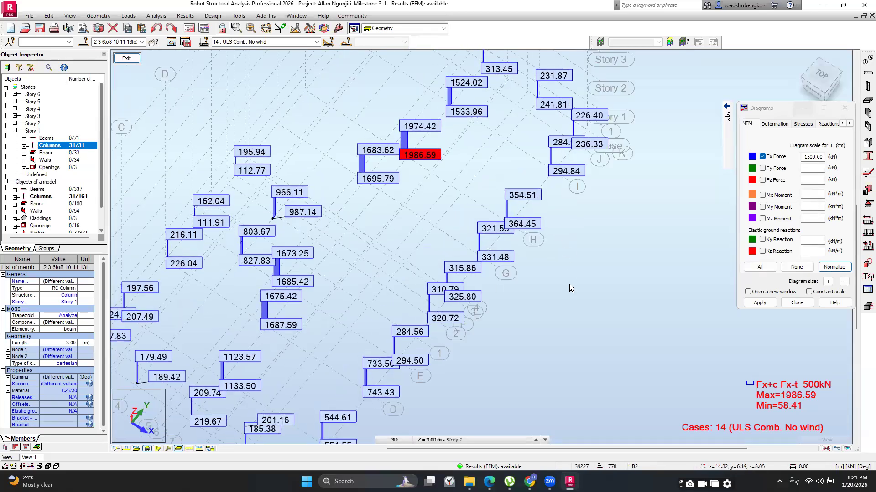
pyautogui.scroll(-1, 565, 288)
pyautogui.scroll(1, 530, 315)
pyautogui.scroll(1, 526, 305)
pyautogui.scroll(-2, 473, 320)
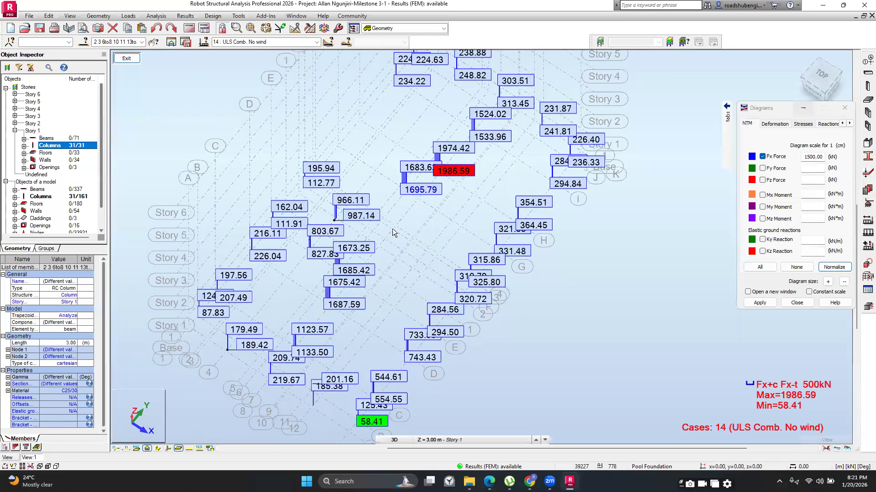
pyautogui.scroll(3, 354, 228)
pyautogui.scroll(-1, 344, 254)
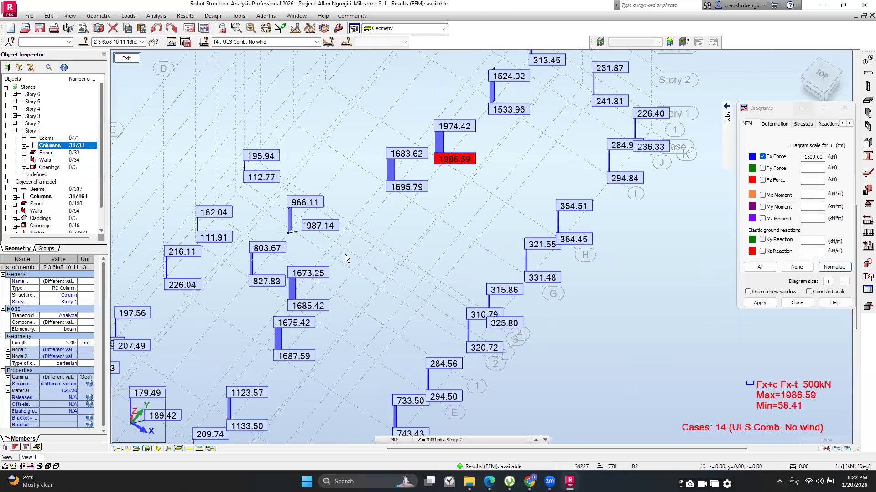
pyautogui.scroll(-1, 406, 258)
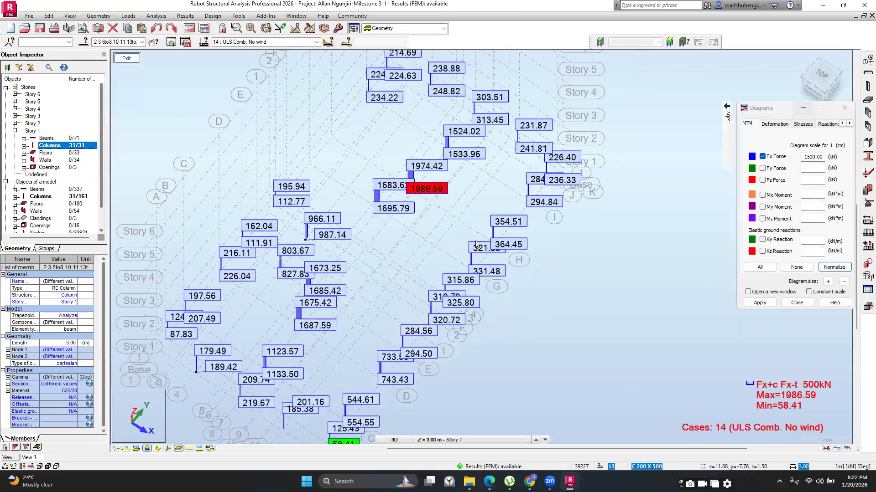
pyautogui.moveTo(503, 251); pyautogui.dragTo(500, 198, button='middle')
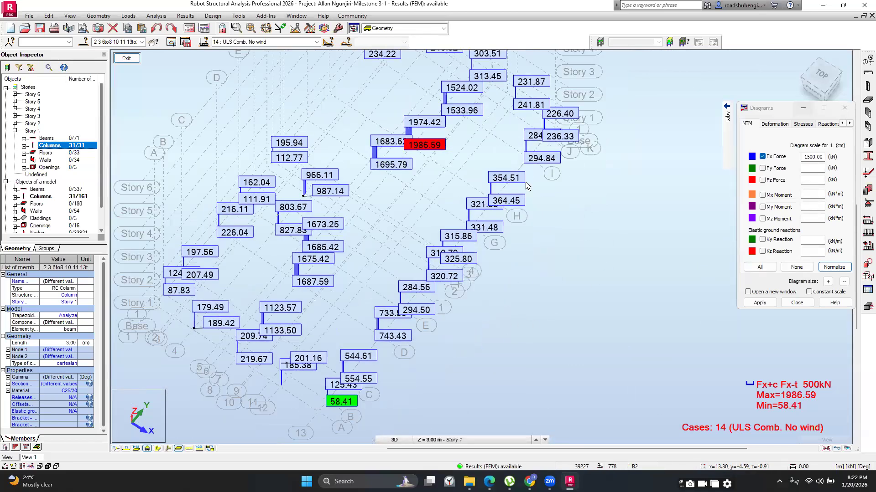
# - Replace the Fx force diagrams on the Story 1 columns with My moment diagrams
pyautogui.click(762, 156)
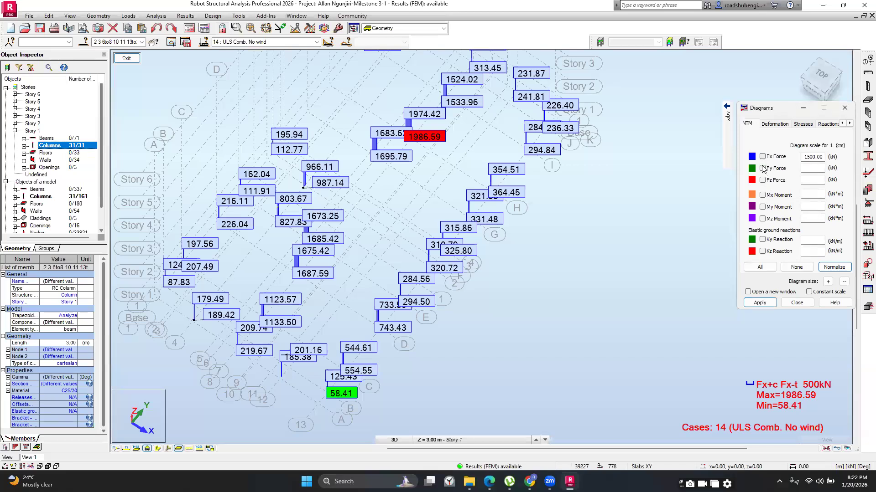
pyautogui.click(762, 207)
pyautogui.click(758, 304)
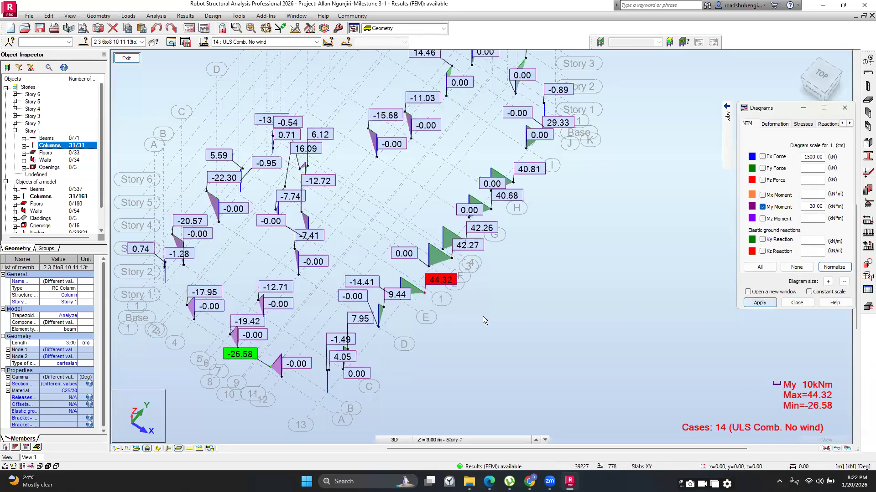
# - Examine the My moment diagrams of the edge and interior Story 1 columns from above and from the front-right corner
pyautogui.scroll(6, 436, 322)
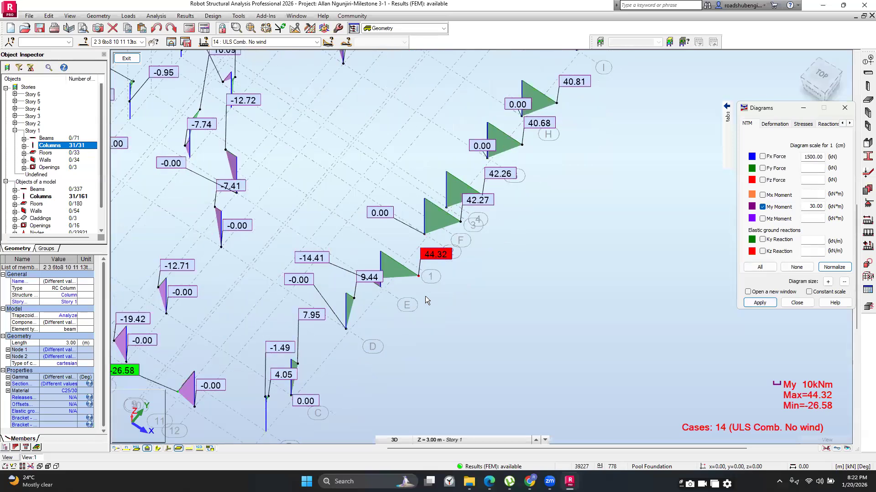
pyautogui.scroll(-7, 425, 298)
pyautogui.scroll(3, 331, 305)
pyautogui.scroll(-3, 460, 143)
pyautogui.scroll(4, 398, 246)
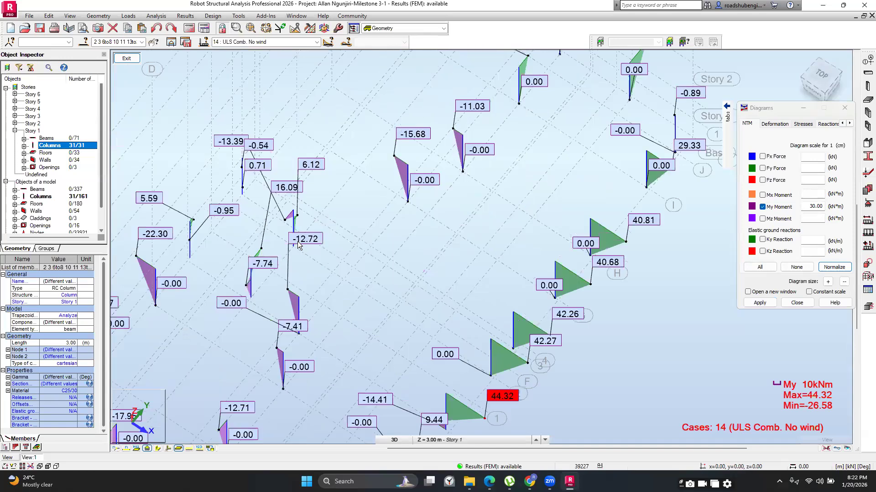
pyautogui.scroll(-2, 398, 246)
pyautogui.scroll(-3, 397, 247)
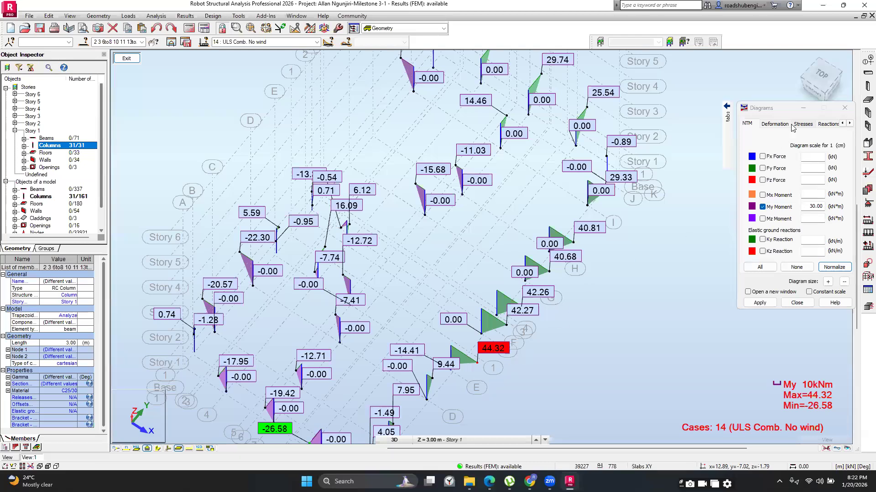
pyautogui.moveTo(824, 93); pyautogui.dragTo(823, 89)
pyautogui.click(814, 88)
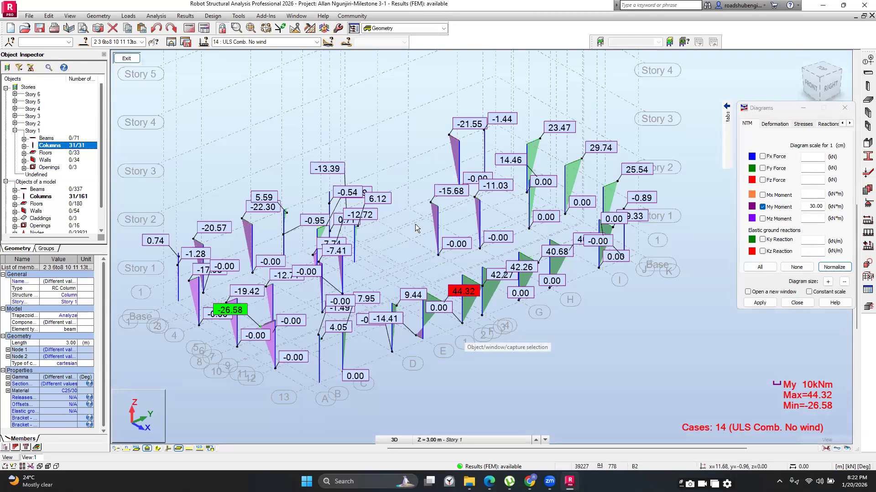
# - Open Paint with a blank canvas
pyautogui.click(338, 481)
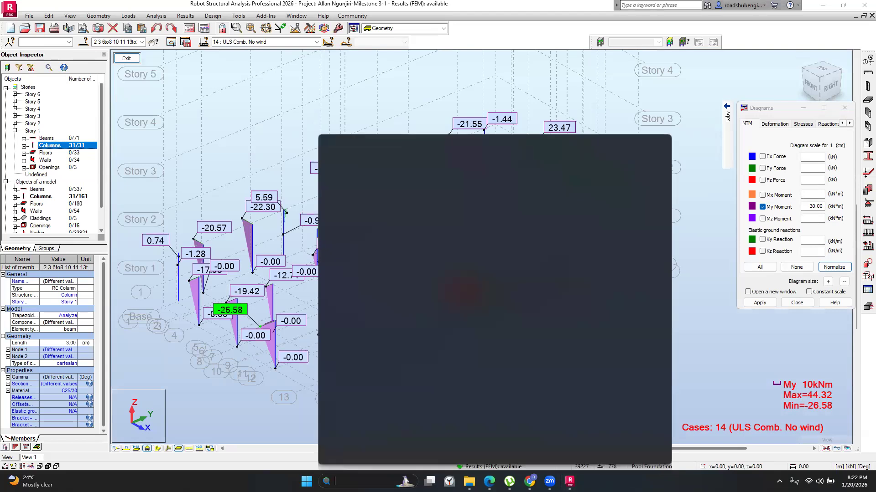
pyautogui.write('paint')
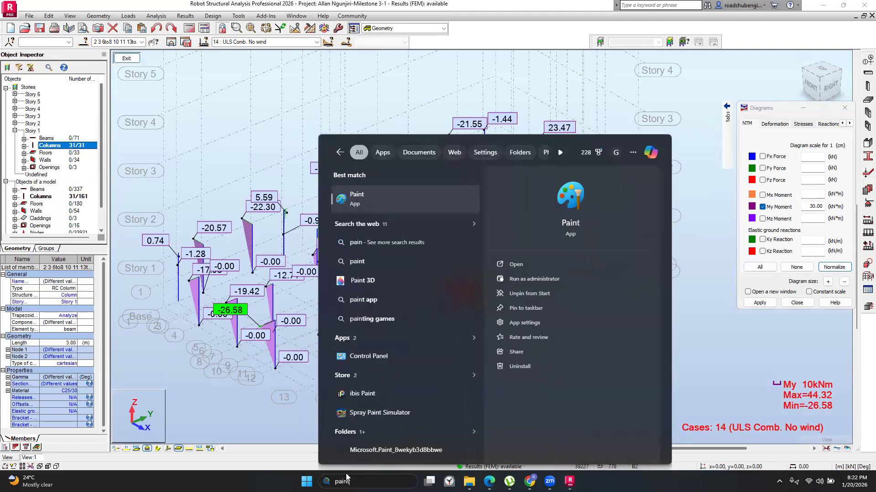
pyautogui.click(509, 267)
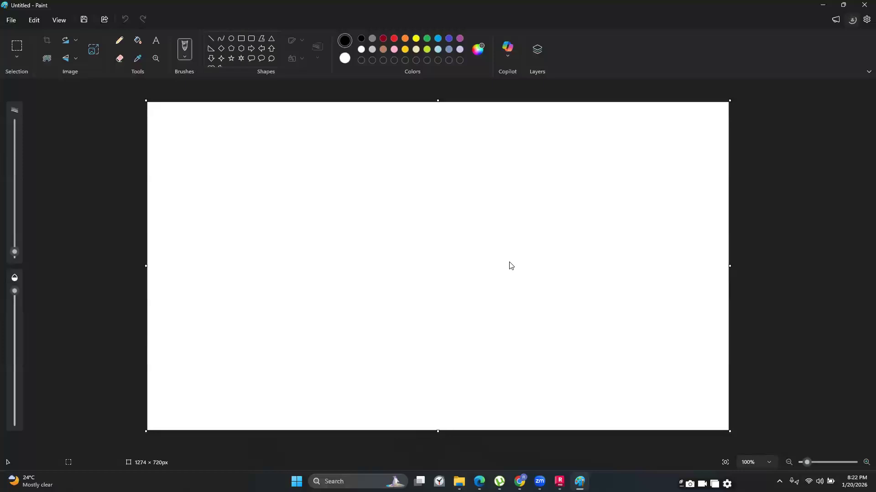
# - Draw a black vertical axis line and a horizontal axis line extending right from its lower half
pyautogui.click(211, 38)
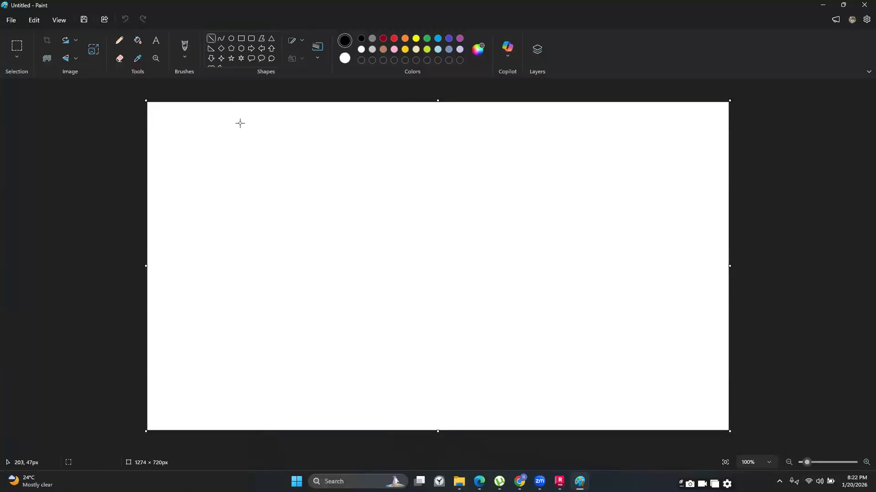
pyautogui.moveTo(242, 119); pyautogui.dragTo(239, 377)
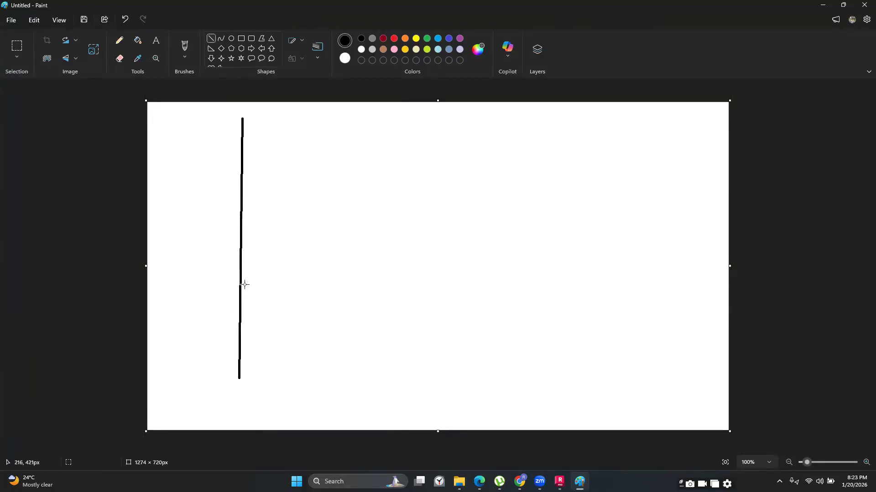
pyautogui.moveTo(242, 282)
pyautogui.mouseDown()
pyautogui.moveTo(392, 274)
pyautogui.moveTo(523, 283)
pyautogui.mouseUp()
pyautogui.click(510, 328)
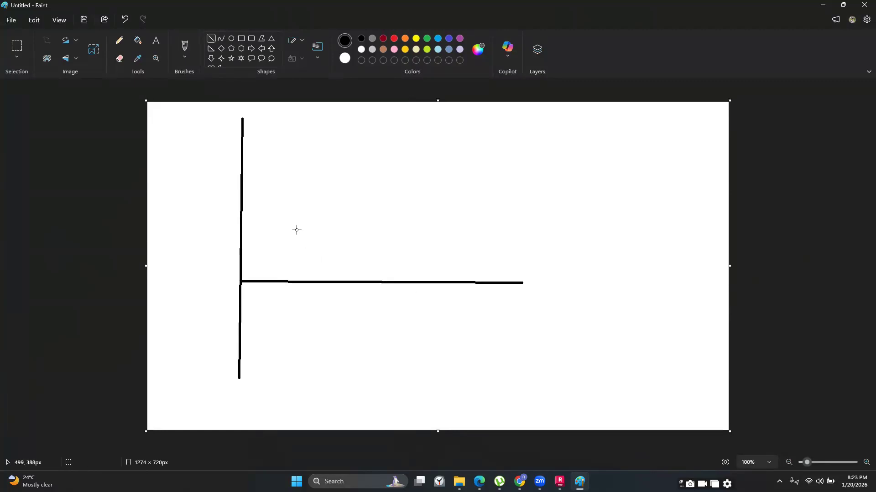
# - Set the drawing colour to yellow, try a curve from the upper part of the vertical axis, and undo it
pyautogui.click(221, 39)
pyautogui.click(416, 39)
pyautogui.click(241, 159)
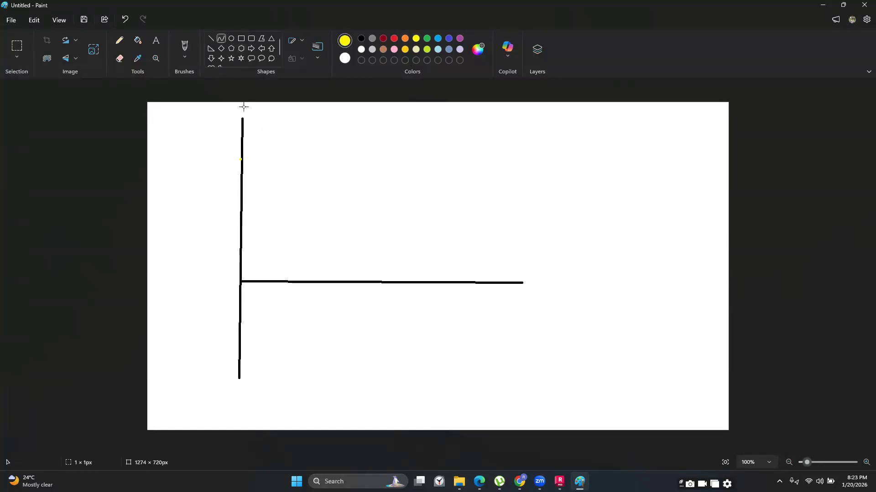
pyautogui.moveTo(254, 162)
pyautogui.mouseDown()
pyautogui.moveTo(422, 196)
pyautogui.moveTo(359, 183)
pyautogui.moveTo(371, 211)
pyautogui.moveTo(460, 274)
pyautogui.moveTo(454, 295)
pyautogui.moveTo(436, 301)
pyautogui.mouseUp()
pyautogui.click(398, 221)
pyautogui.click(126, 20)
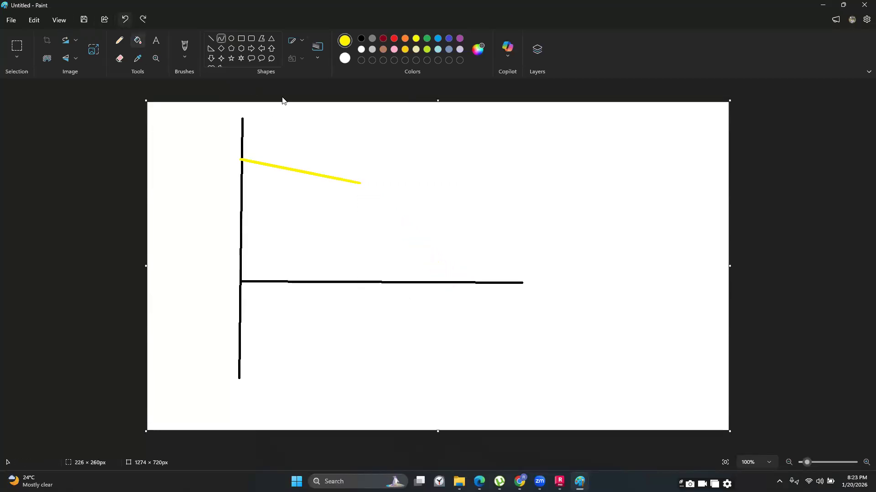
pyautogui.click(126, 19)
# - Draw a yellow envelope of straight lines from the upper vertical axis, across the horizontal axis near its end, back to the lower vertical axis
pyautogui.click(211, 38)
pyautogui.moveTo(243, 143)
pyautogui.mouseDown()
pyautogui.moveTo(434, 203)
pyautogui.moveTo(482, 283)
pyautogui.moveTo(432, 307)
pyautogui.moveTo(239, 347)
pyautogui.mouseUp()
pyautogui.click(326, 376)
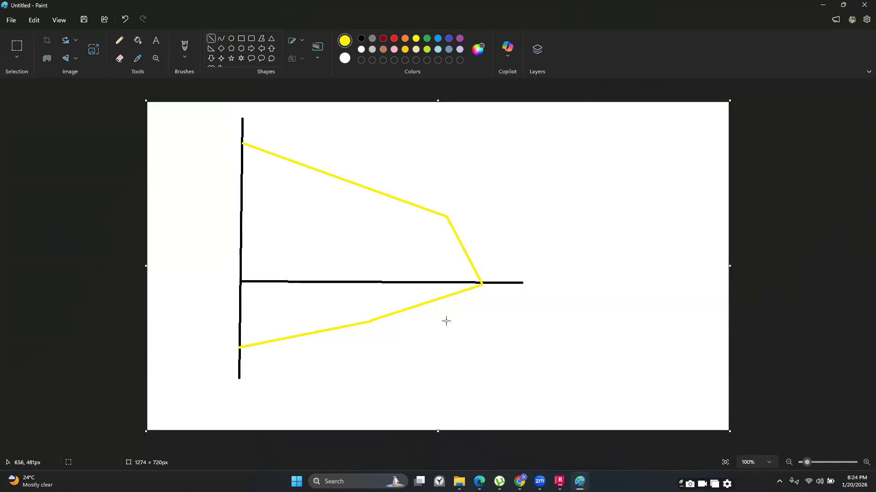
# - Draw a tall yellow rounded rectangle beyond the envelope and a small rounded square inside its upper half
pyautogui.click(252, 38)
pyautogui.moveTo(582, 145); pyautogui.dragTo(614, 201)
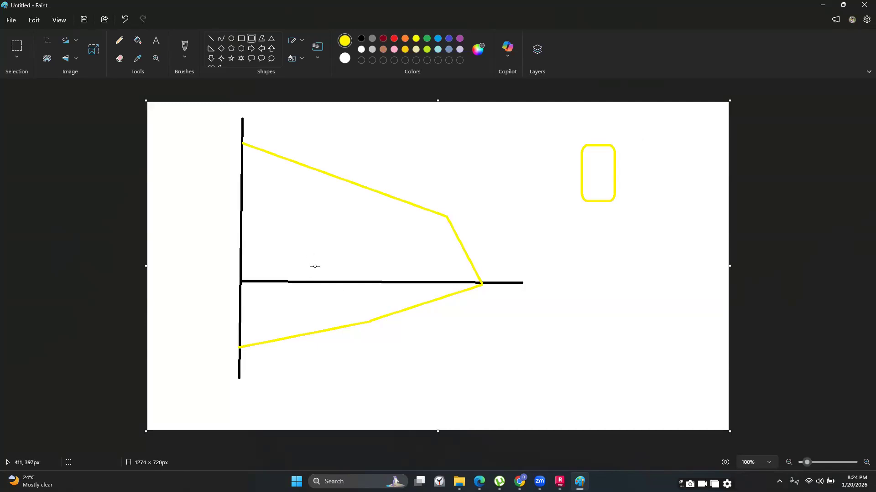
pyautogui.moveTo(329, 243)
pyautogui.mouseDown()
pyautogui.moveTo(326, 235)
pyautogui.moveTo(336, 247)
pyautogui.mouseUp()
pyautogui.press('Delete')
pyautogui.moveTo(298, 221); pyautogui.dragTo(314, 235)
pyautogui.click(326, 249)
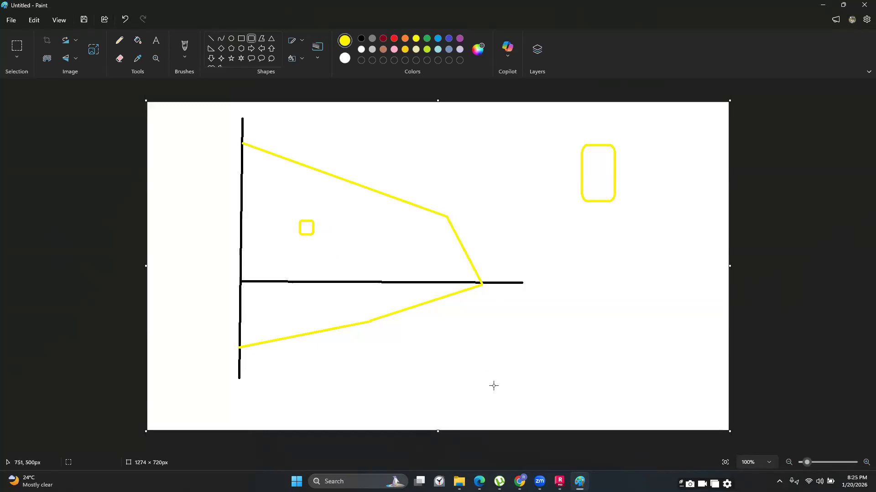
# - Switch back to Robot Structural Analysis and examine the My diagrams around the column with the maximum moment
pyautogui.moveTo(559, 481)
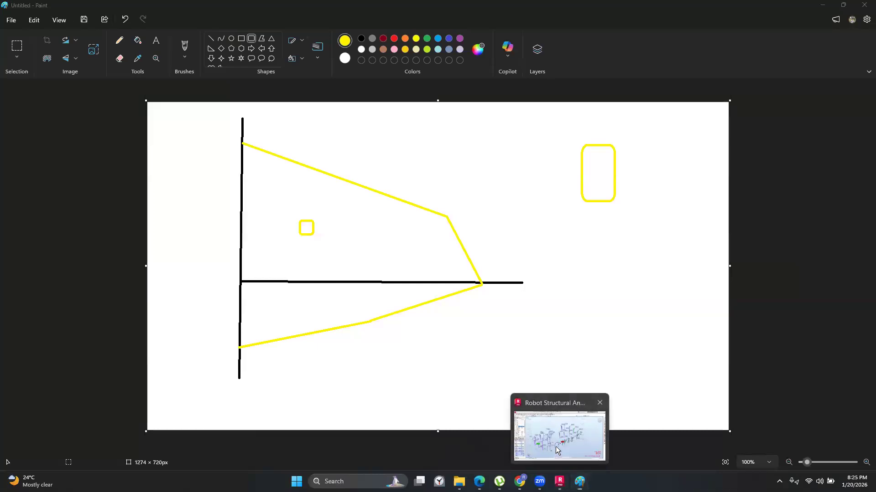
pyautogui.click(557, 454)
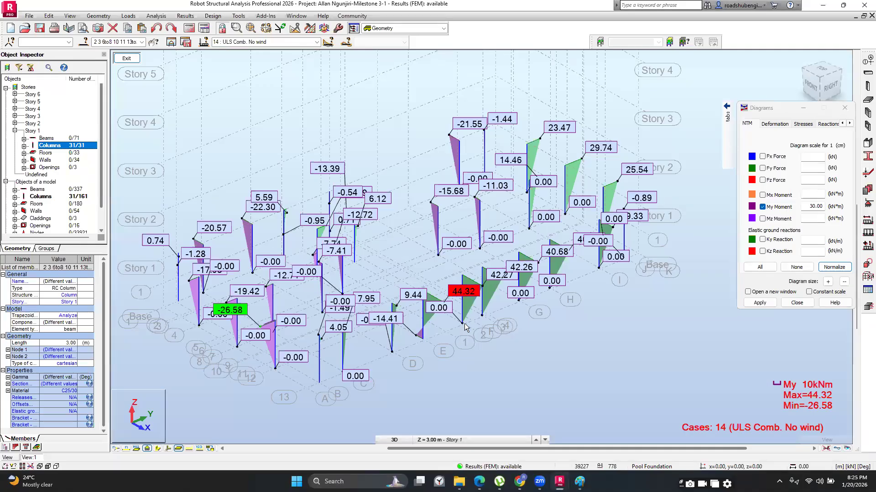
pyautogui.scroll(2, 465, 338)
pyautogui.scroll(-3, 466, 338)
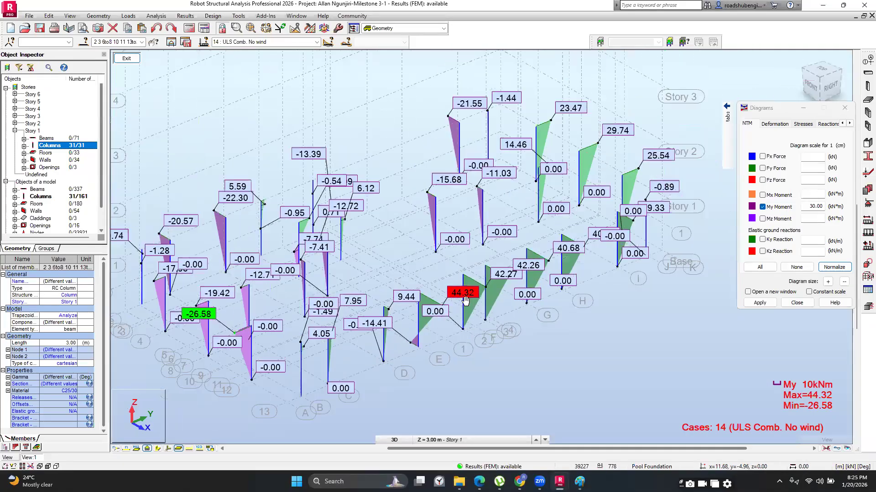
pyautogui.scroll(2, 446, 329)
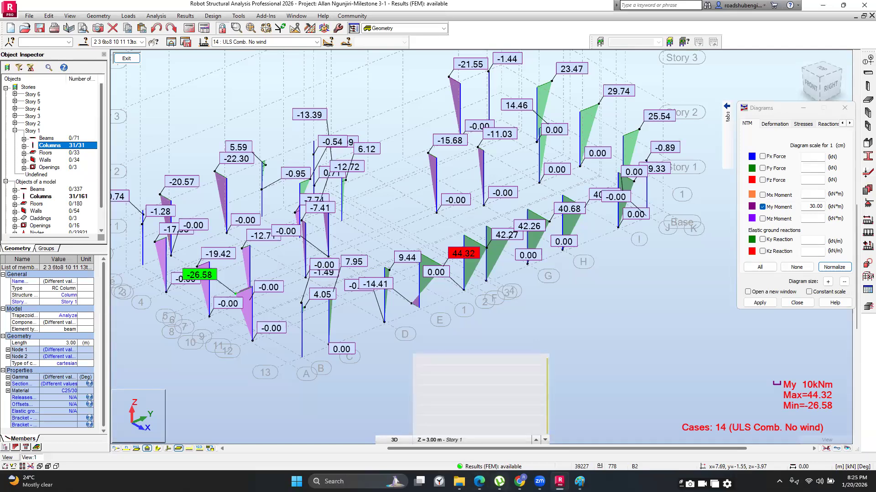
# - Clear the My moment diagrams from the Story 1 columns
pyautogui.moveTo(479, 481)
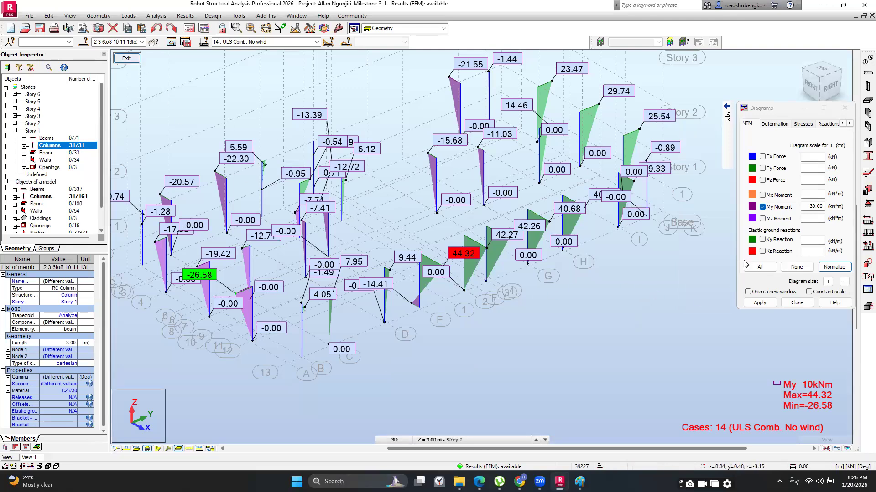
pyautogui.click(760, 303)
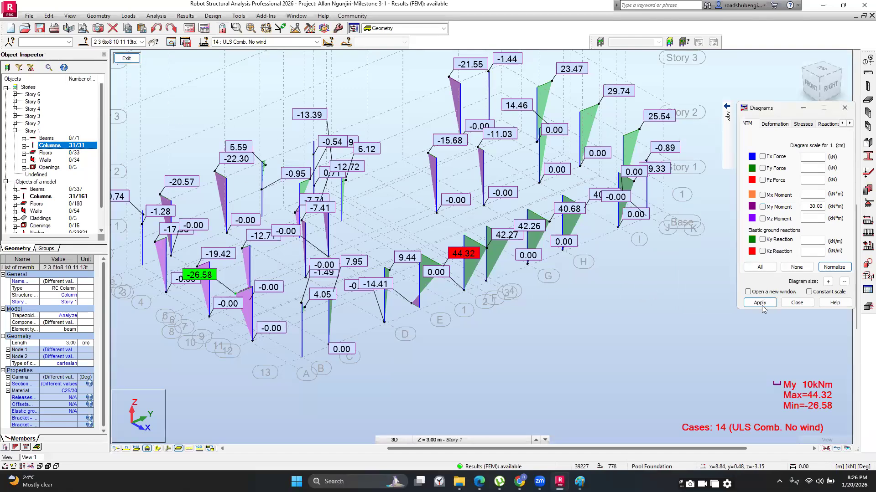
pyautogui.scroll(-3, 582, 311)
pyautogui.scroll(4, 405, 357)
pyautogui.scroll(-2, 400, 360)
pyautogui.moveTo(399, 360); pyautogui.dragTo(330, 355, button='middle')
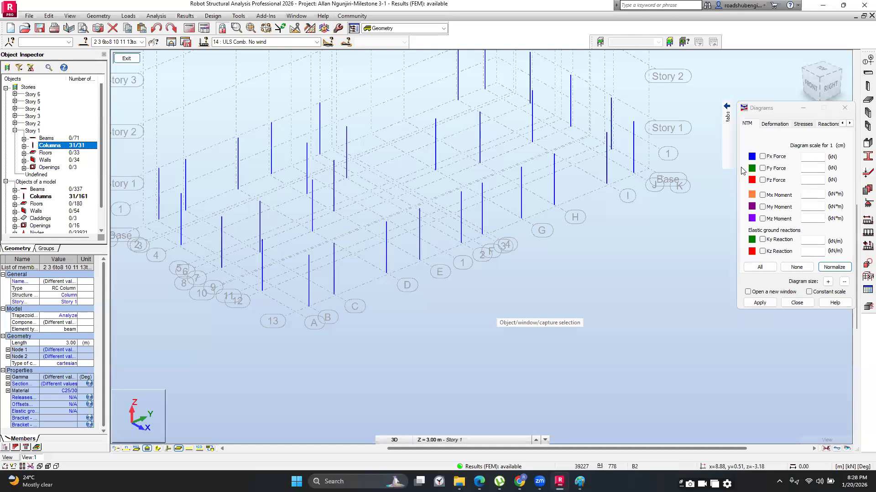
# - Display the Fx force diagrams on the Story 1 columns and normalize their scale
pyautogui.click(763, 156)
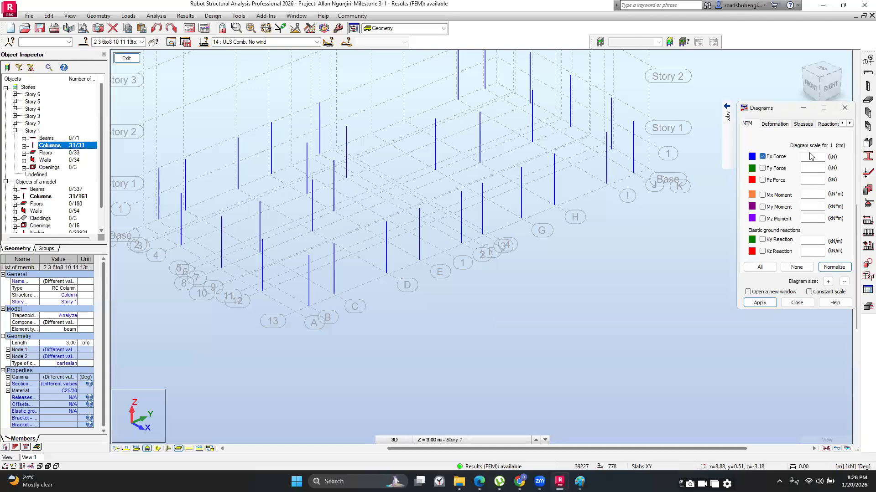
pyautogui.click(761, 304)
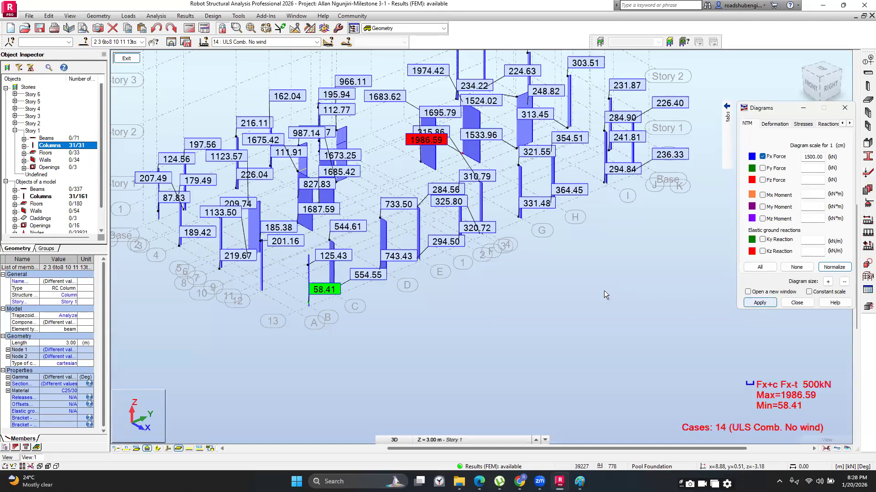
pyautogui.moveTo(585, 303); pyautogui.dragTo(587, 363, button='middle')
pyautogui.scroll(6, 551, 280)
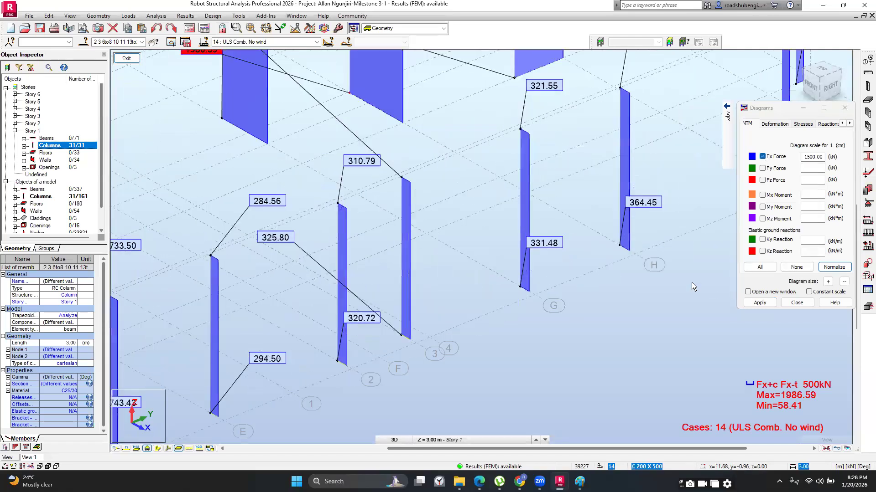
pyautogui.click(833, 267)
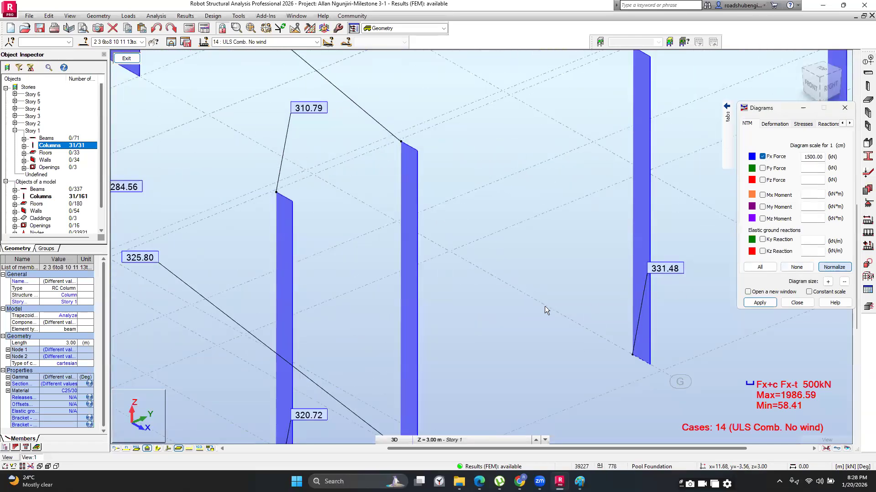
pyautogui.scroll(-5, 508, 295)
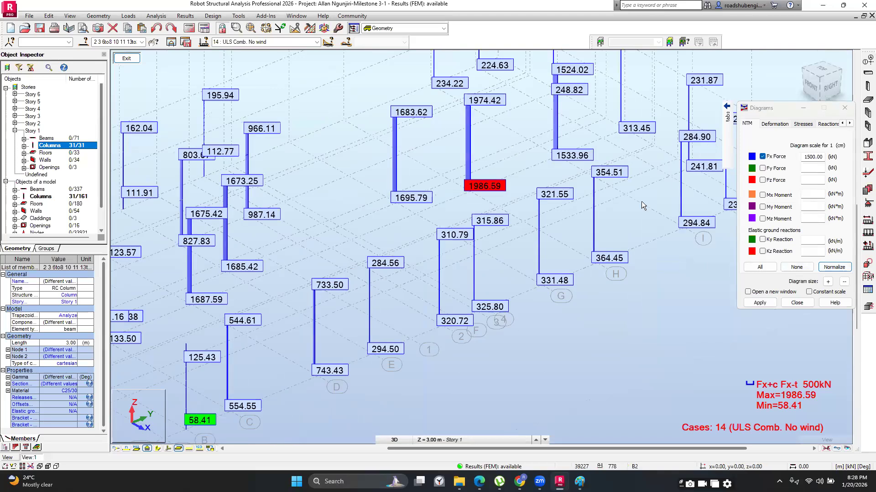
# - Examine the Fx forces around the Story 1 column with the maximum axial force and compare them with the edge columns
pyautogui.scroll(-3, 641, 201)
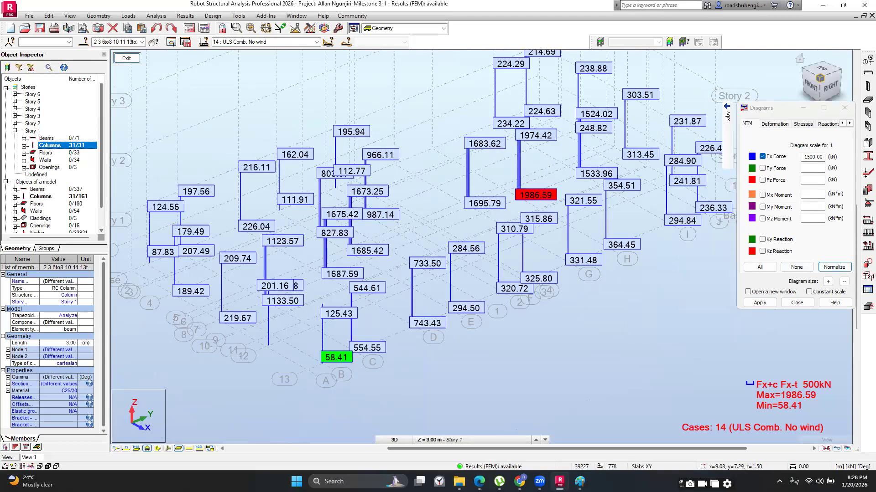
pyautogui.click(819, 81)
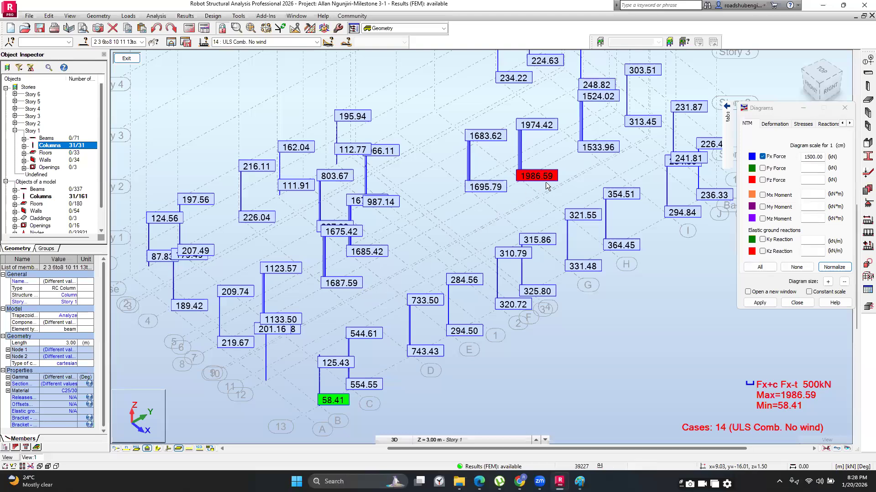
pyautogui.scroll(2, 549, 176)
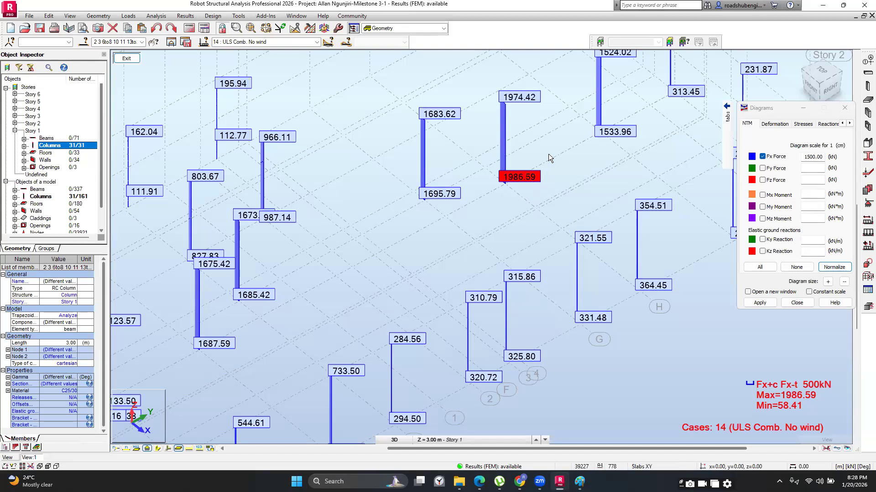
pyautogui.scroll(-2, 590, 174)
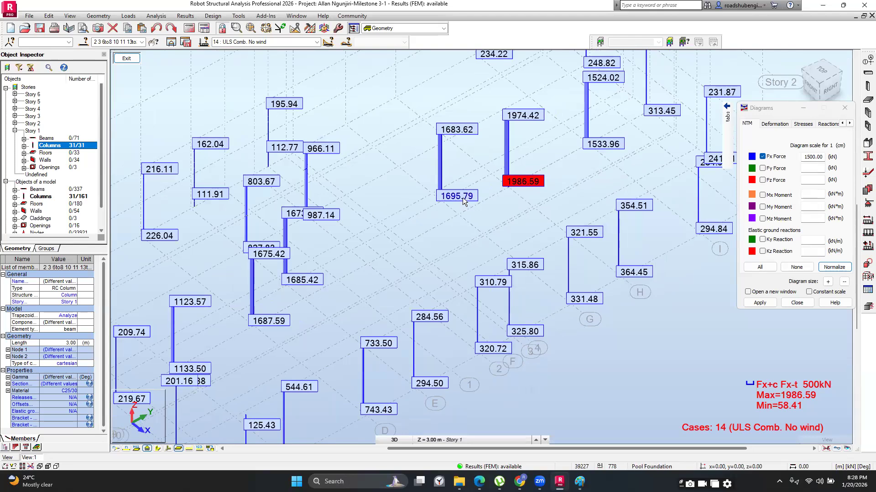
pyautogui.scroll(-2, 462, 201)
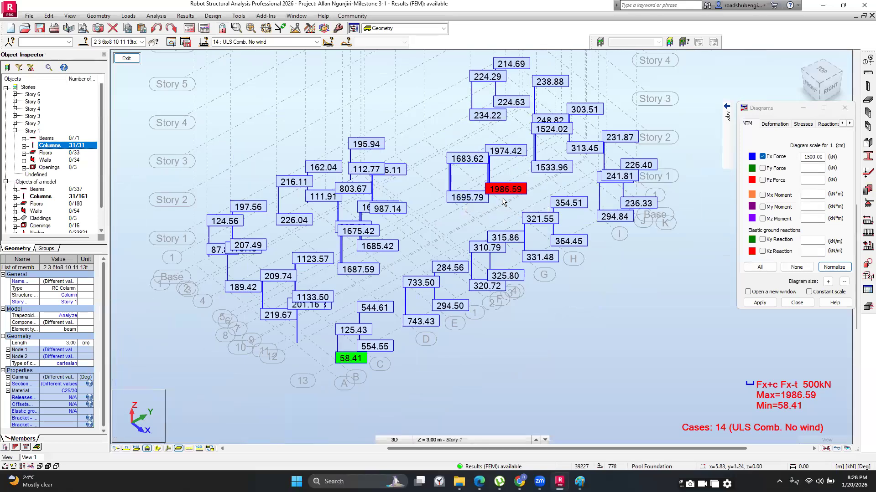
pyautogui.scroll(2, 506, 189)
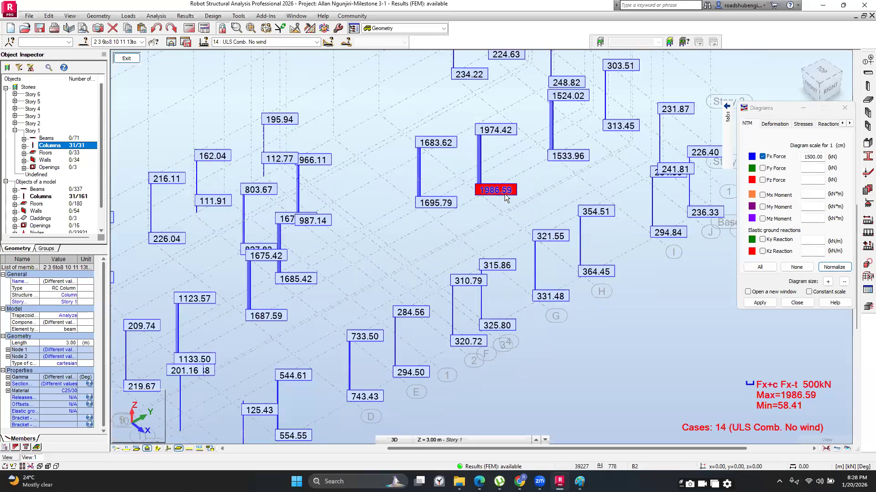
pyautogui.moveTo(539, 349); pyautogui.dragTo(518, 303, button='middle')
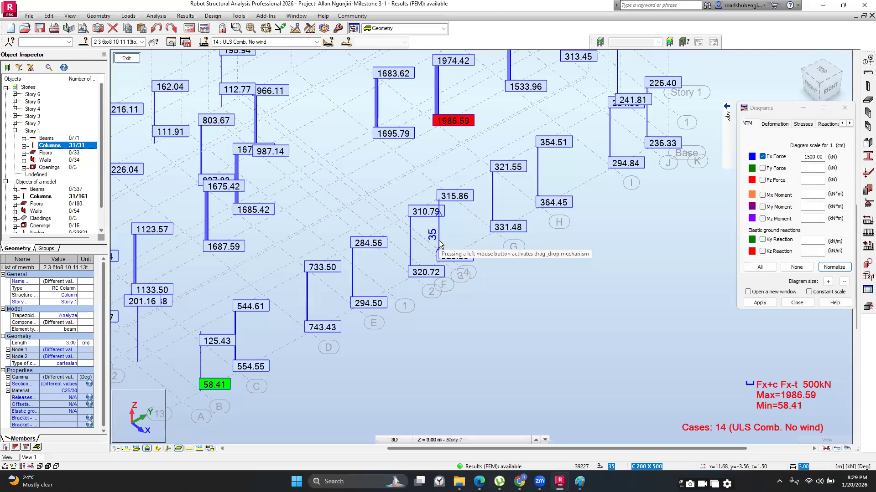
pyautogui.scroll(-1, 438, 239)
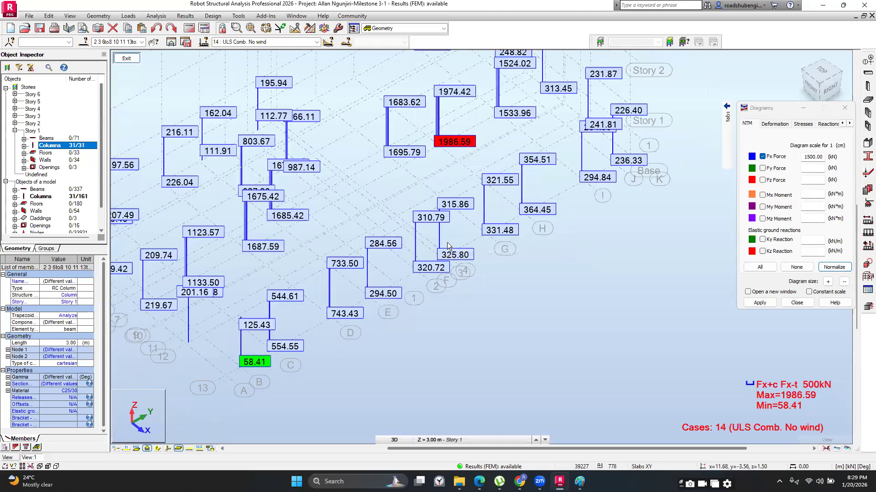
pyautogui.scroll(3, 443, 260)
pyautogui.scroll(-2, 456, 274)
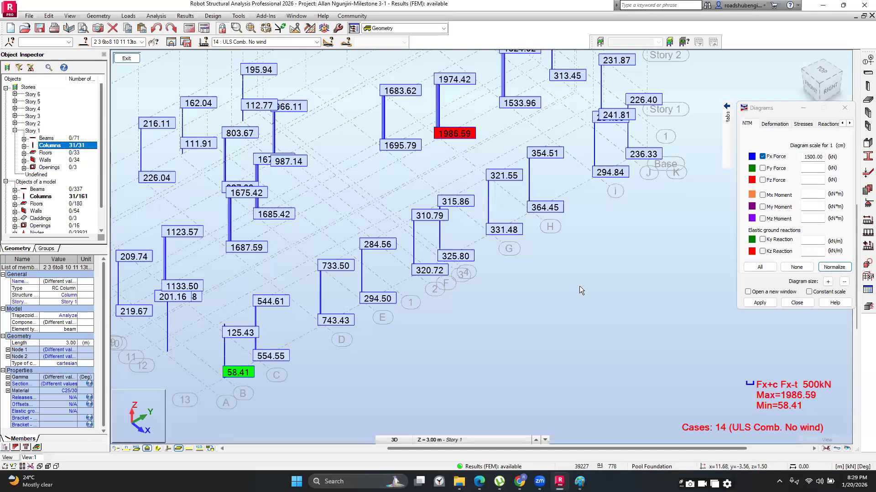
pyautogui.scroll(-2, 551, 366)
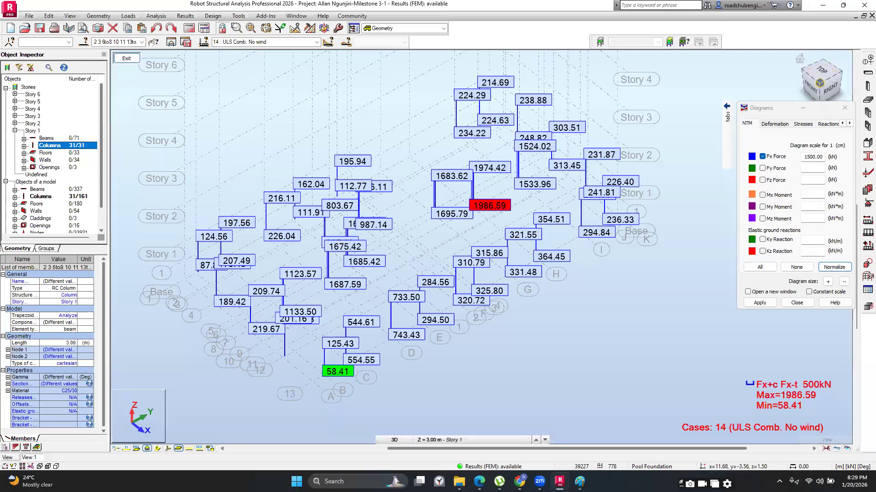
pyautogui.click(818, 85)
pyautogui.moveTo(800, 109); pyautogui.dragTo(816, 124)
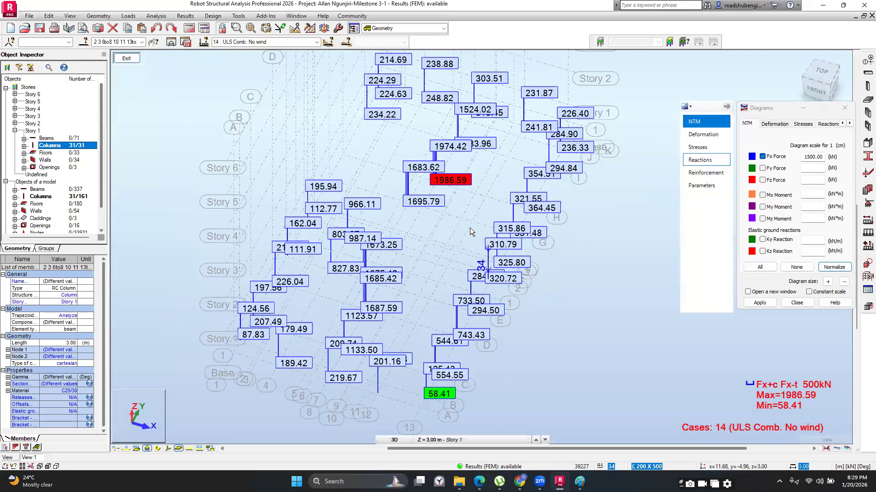
pyautogui.scroll(2, 470, 228)
pyautogui.scroll(-1, 449, 199)
pyautogui.scroll(2, 448, 190)
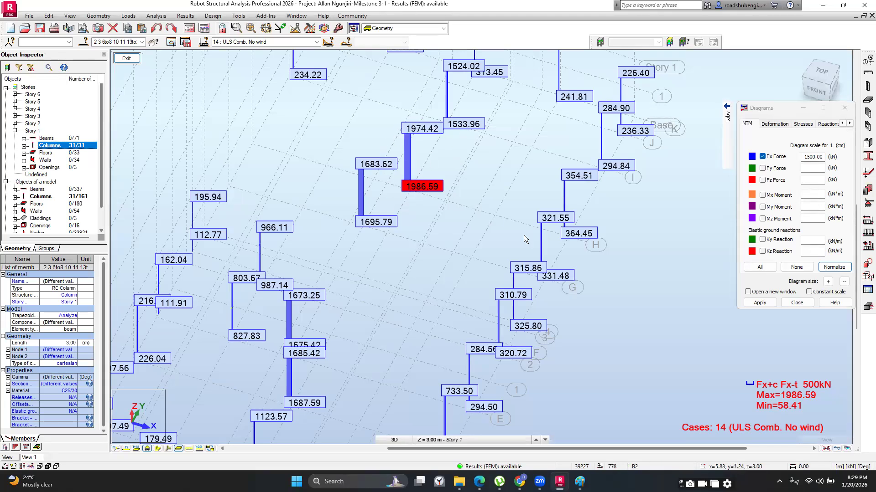
pyautogui.scroll(-2, 522, 206)
pyautogui.moveTo(822, 88); pyautogui.dragTo(802, 89)
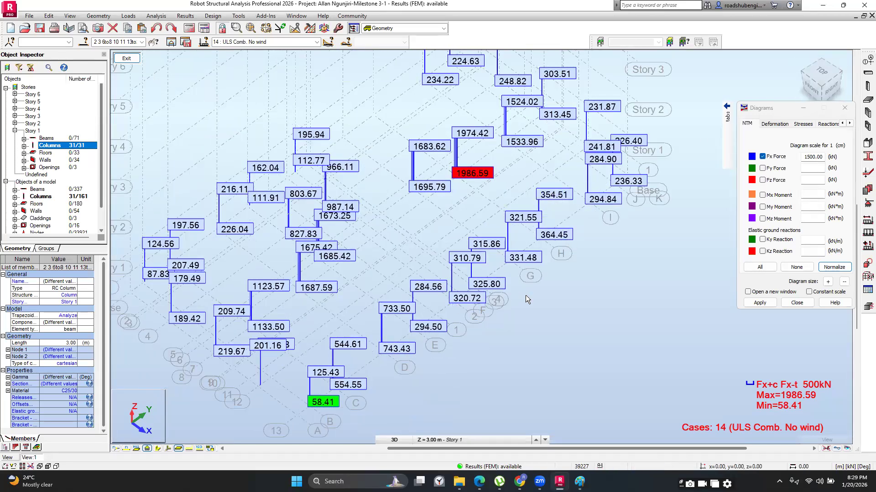
# - Clear the column selection and examine the Fx force diagrams from the opposite sides of the building
pyautogui.click(555, 458)
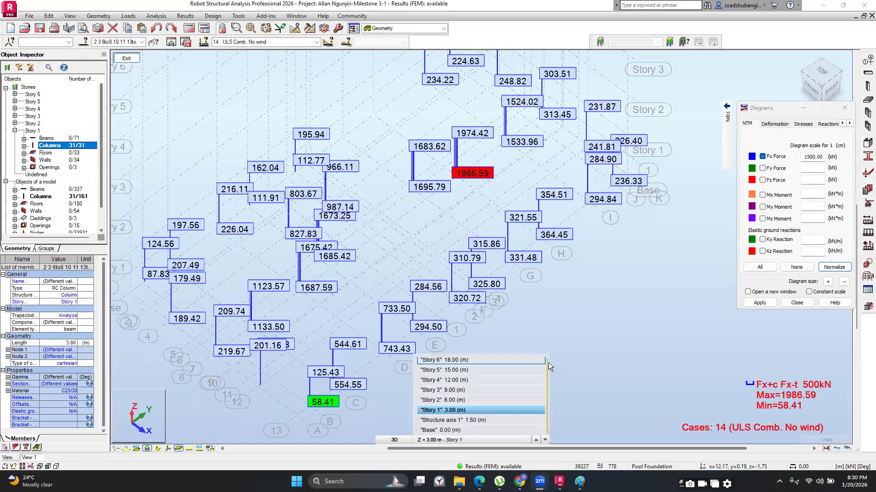
pyautogui.click(568, 325)
pyautogui.scroll(-1, 559, 314)
pyautogui.scroll(1, 447, 322)
pyautogui.scroll(2, 565, 219)
pyautogui.scroll(-1, 579, 228)
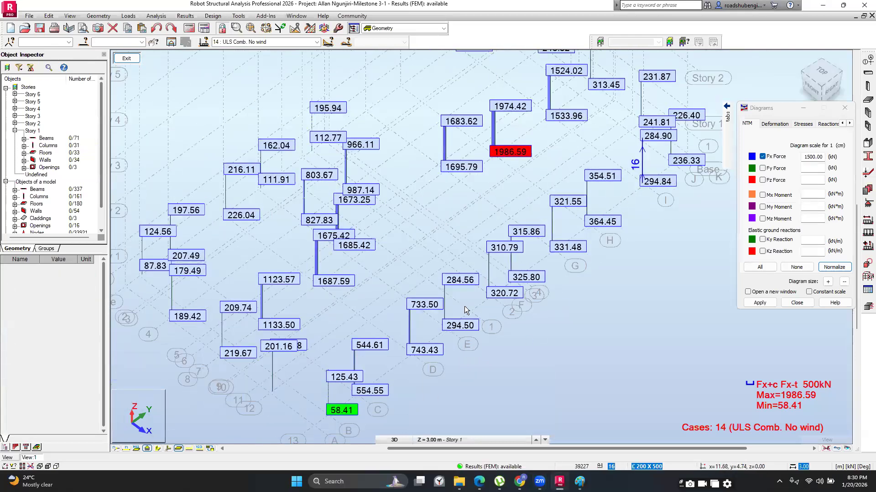
pyautogui.scroll(-3, 592, 234)
pyautogui.scroll(4, 460, 354)
pyautogui.scroll(-3, 308, 245)
pyautogui.moveTo(355, 281); pyautogui.dragTo(362, 336, button='middle')
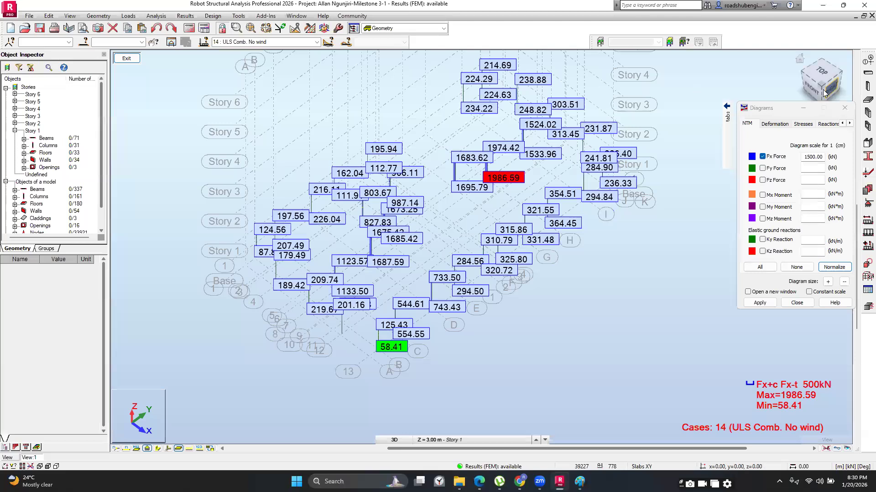
pyautogui.moveTo(822, 85); pyautogui.dragTo(428, 351)
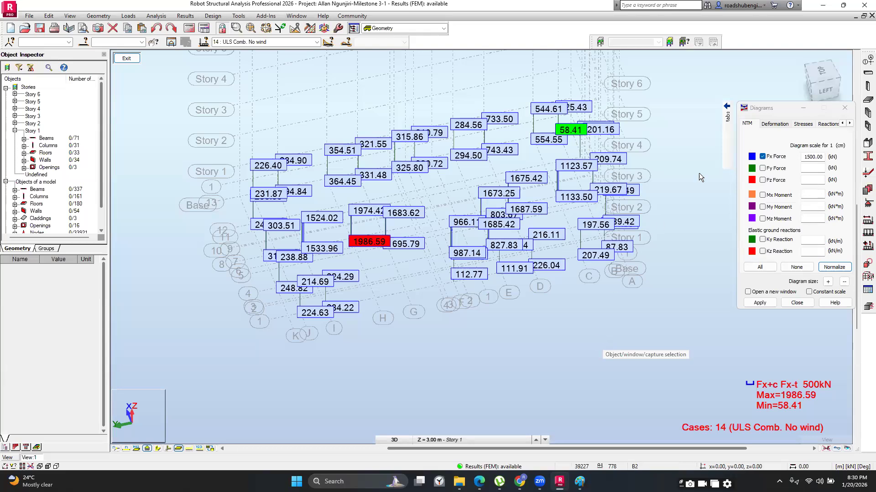
pyautogui.moveTo(807, 66); pyautogui.dragTo(855, 78)
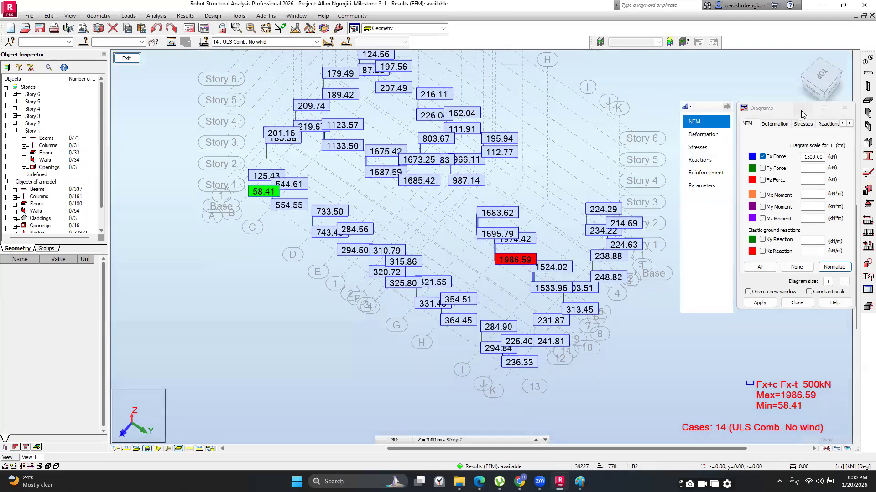
# - Close the diagram settings and select the Story 1 column with the maximum Fx force
pyautogui.click(844, 107)
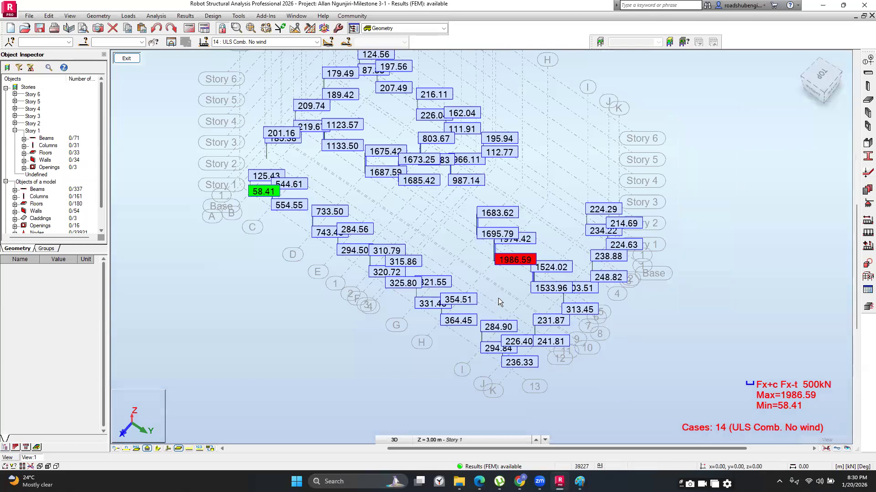
pyautogui.scroll(3, 498, 302)
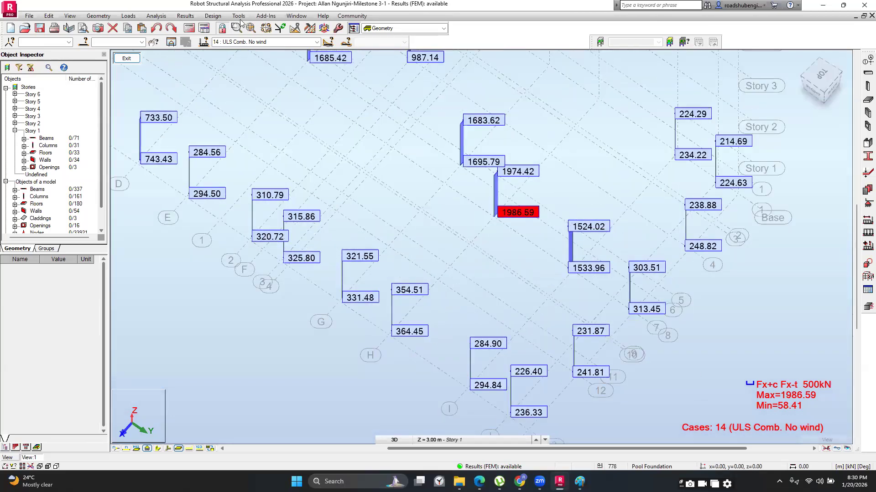
pyautogui.scroll(3, 496, 237)
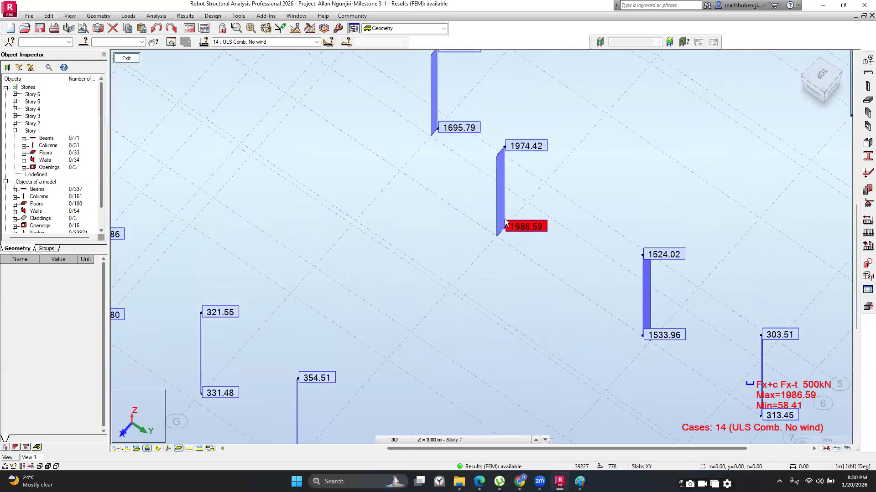
pyautogui.click(497, 208)
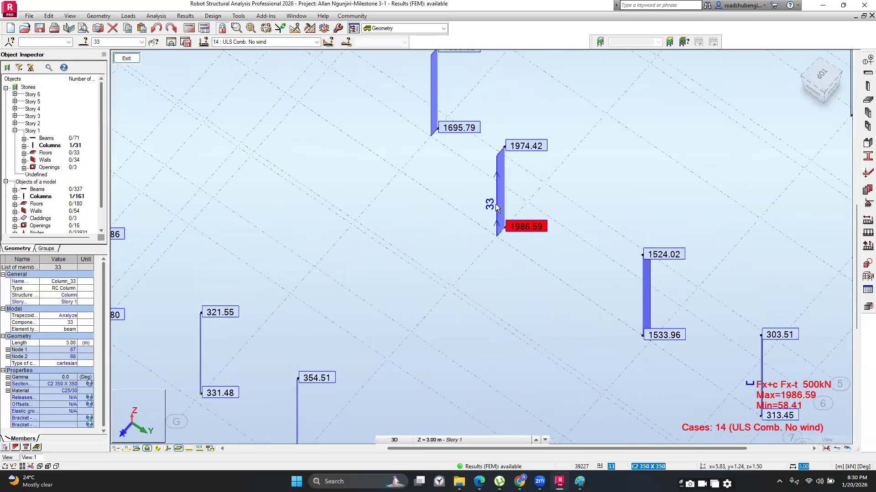
pyautogui.click(526, 190)
pyautogui.click(496, 191)
pyautogui.scroll(-1, 496, 190)
pyautogui.scroll(-3, 496, 194)
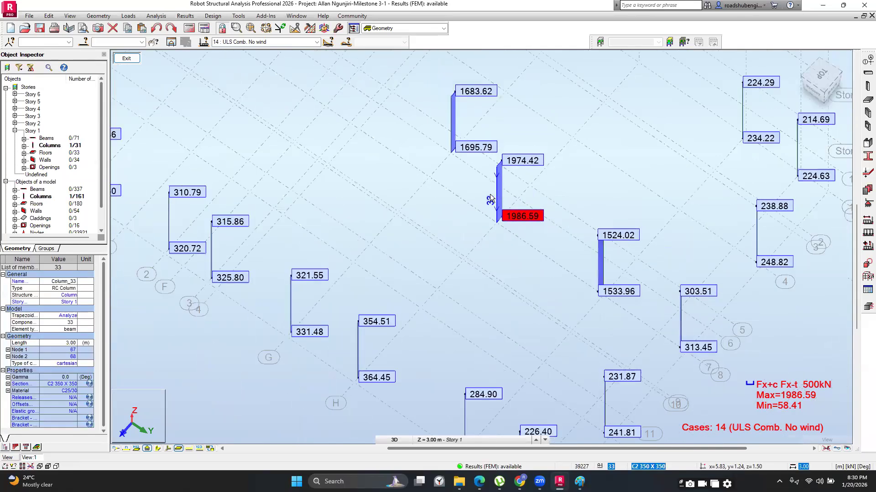
# - Open provided RC reinforcement design for the selected column, dismissing the missing background warnings and accepting manual combinations grouped by story and geometry
pyautogui.click(210, 16)
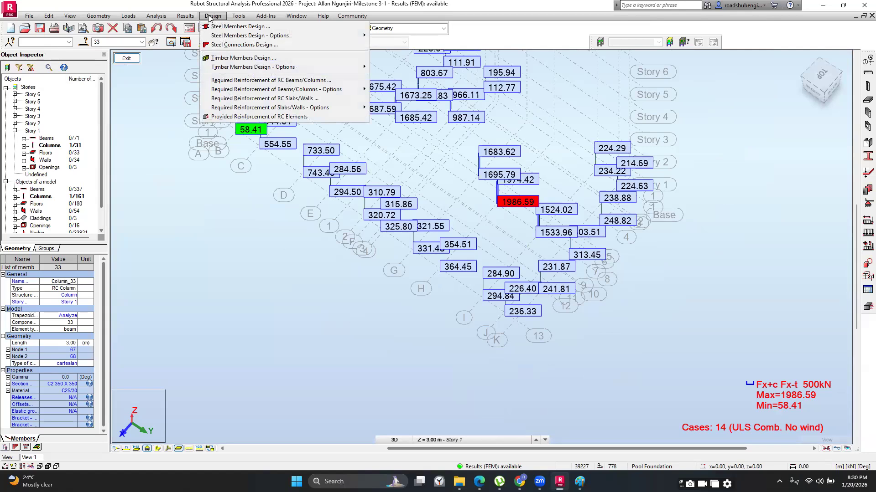
pyautogui.click(232, 118)
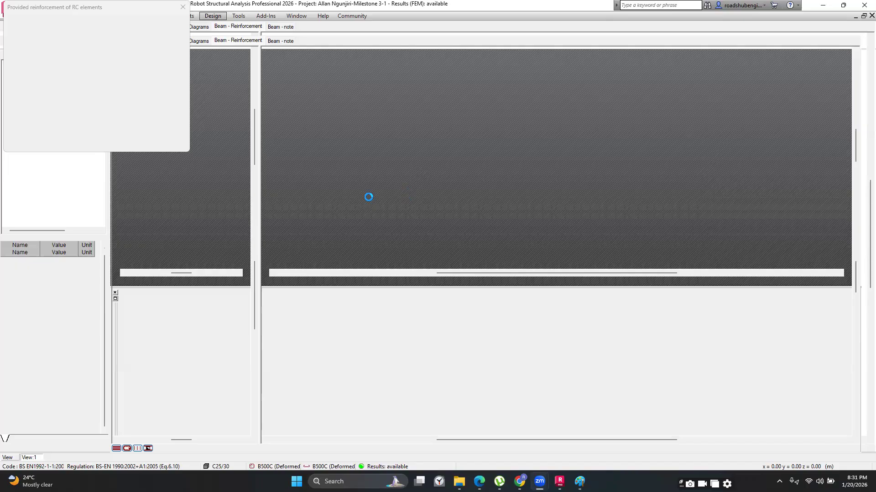
pyautogui.hotkey('alt', 'Tab')
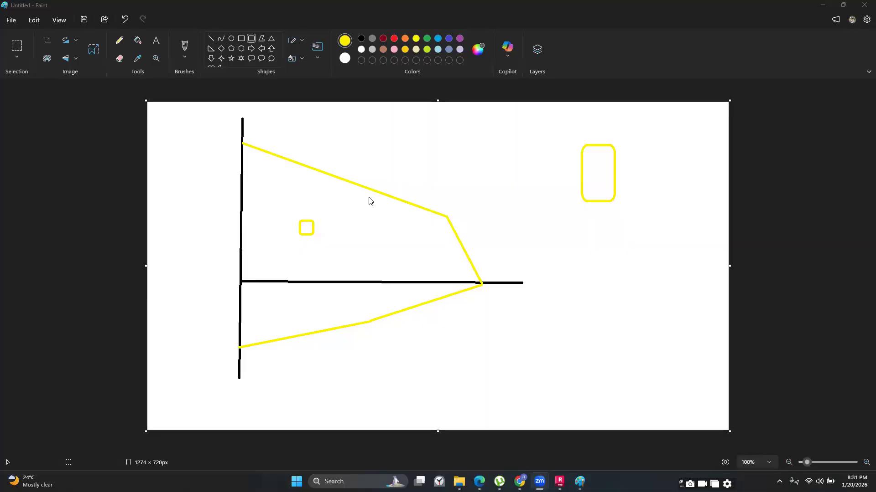
pyautogui.click(822, 4)
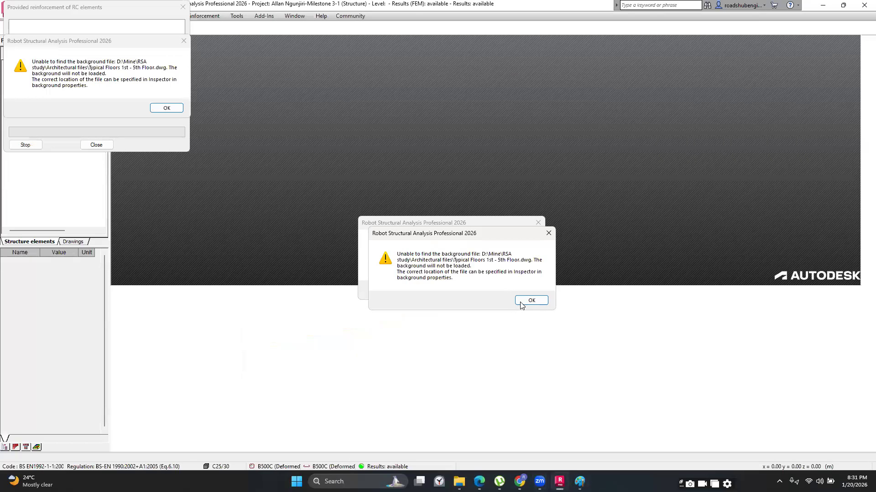
pyautogui.click(529, 300)
pyautogui.click(521, 290)
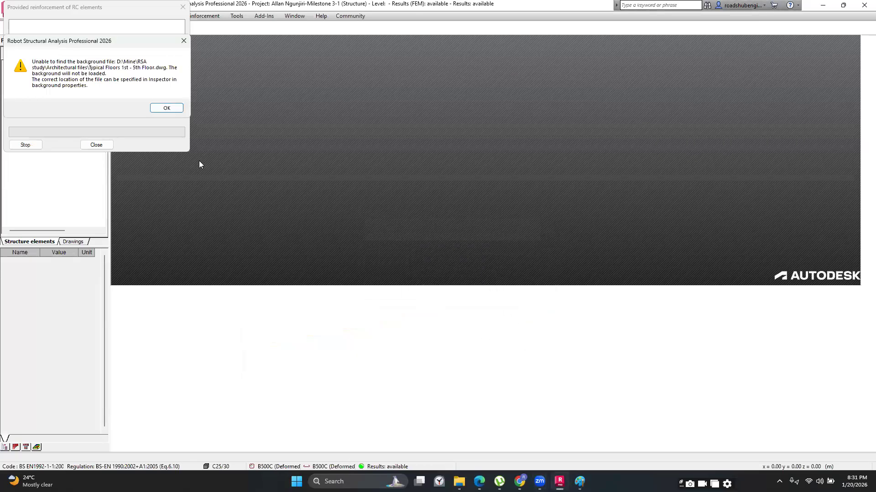
pyautogui.click(165, 107)
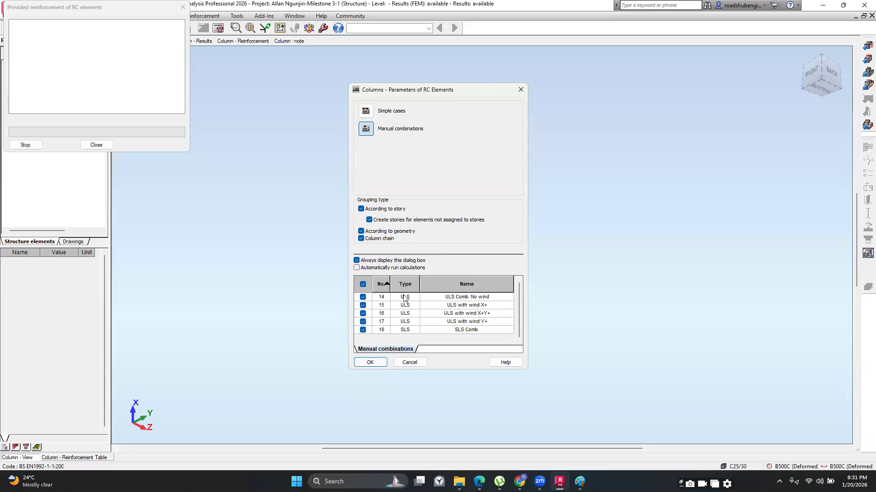
pyautogui.click(370, 362)
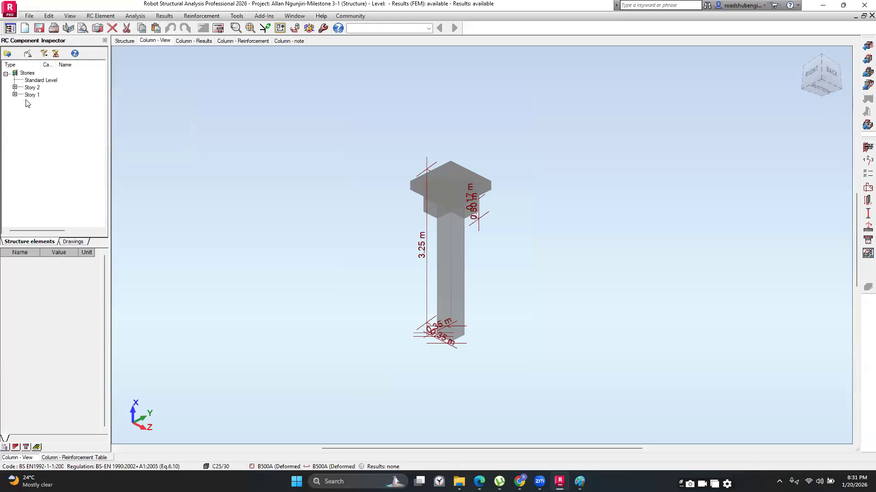
# - Expand Story 1 and Story 2 in the RC component list to show their columns and beams
pyautogui.click(15, 95)
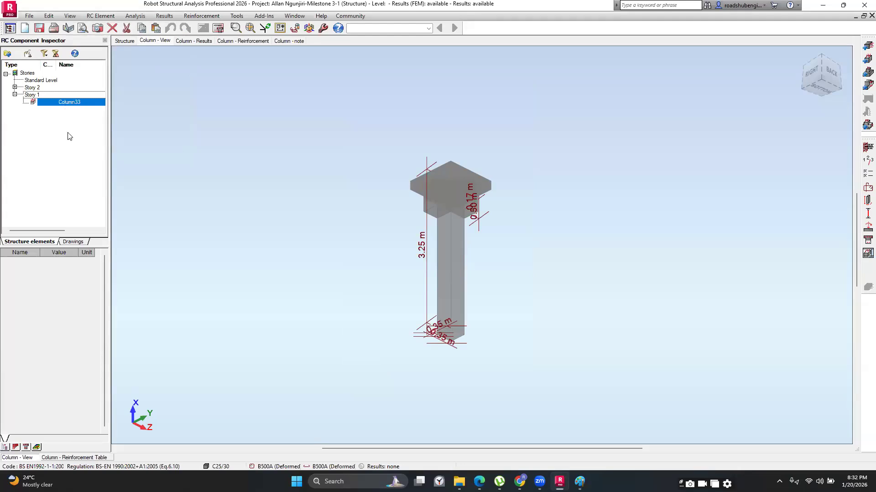
pyautogui.click(15, 87)
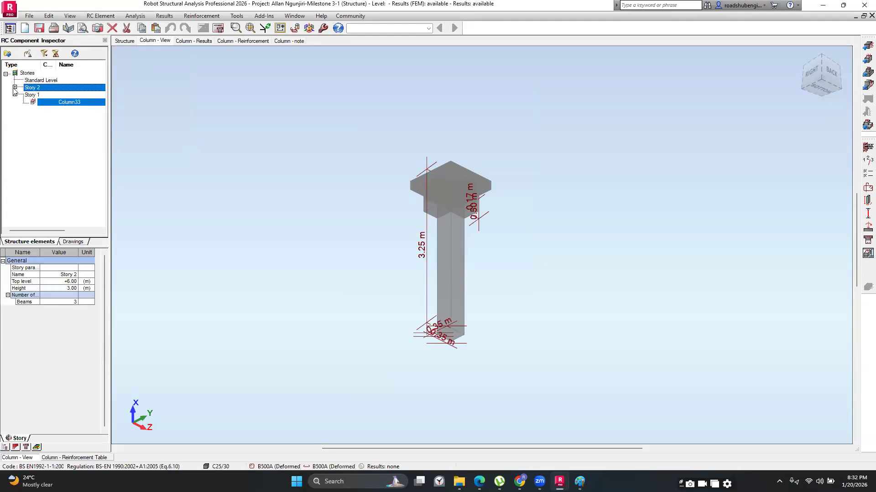
pyautogui.click(15, 87)
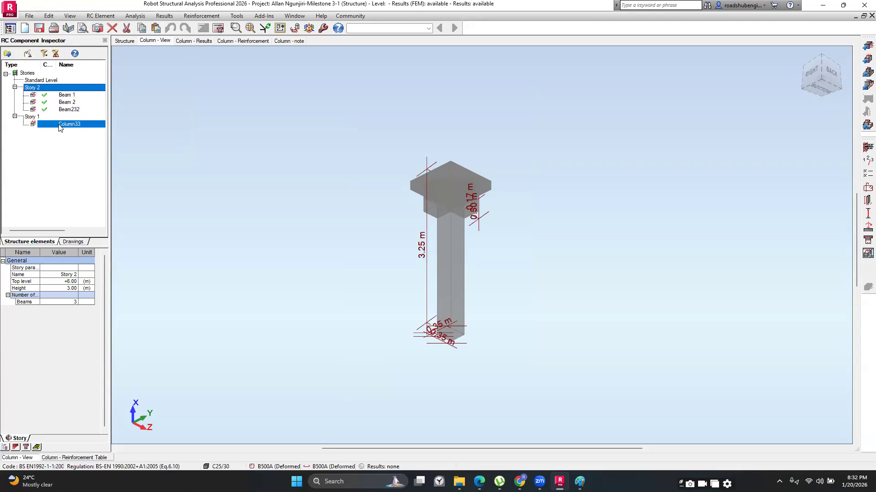
pyautogui.rightClick(60, 127)
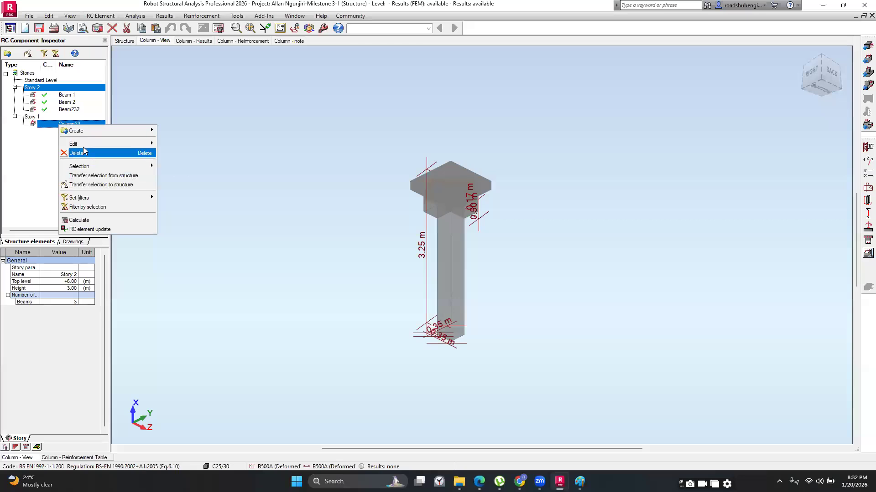
pyautogui.moveTo(83, 144)
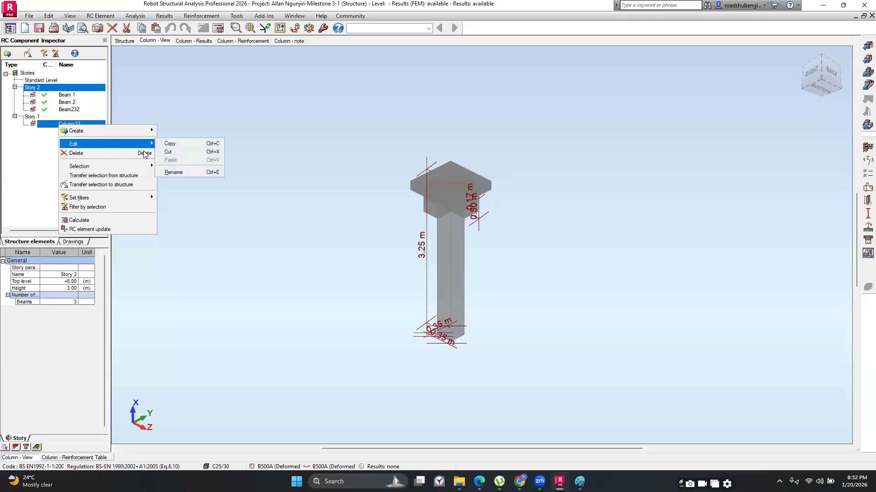
pyautogui.click(173, 172)
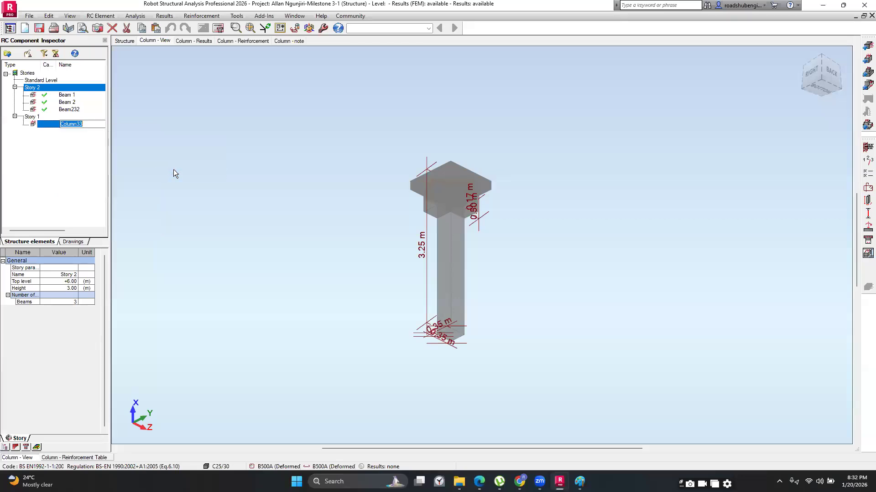
pyautogui.write('Colum')
pyautogui.press('Escape')
# - Rename the Story 1 column component as "Col 1 350mm x 350 mm"
pyautogui.rightClick(77, 127)
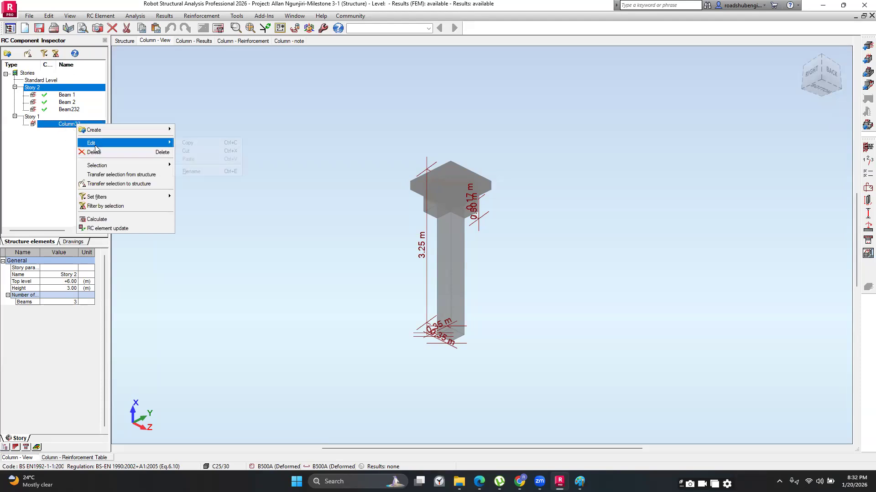
pyautogui.moveTo(93, 144)
pyautogui.click(190, 169)
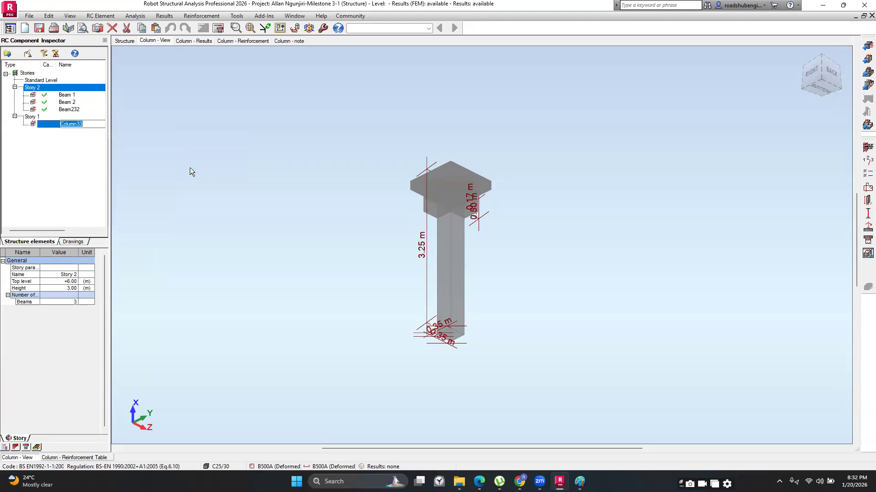
pyautogui.write('Col 1 350mm x 350')
pyautogui.press('Return')
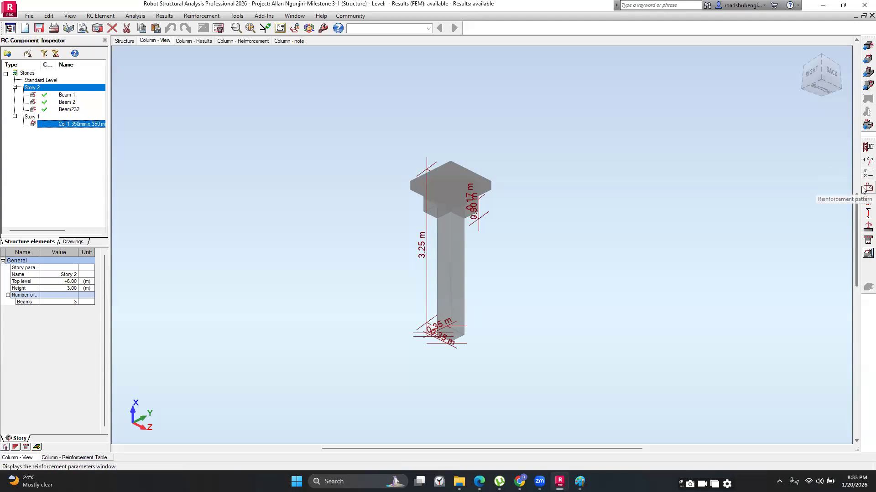
# - Save the story parameters with environment class XC1 and structure class S1 under the name XC1, and apply them
pyautogui.click(863, 162)
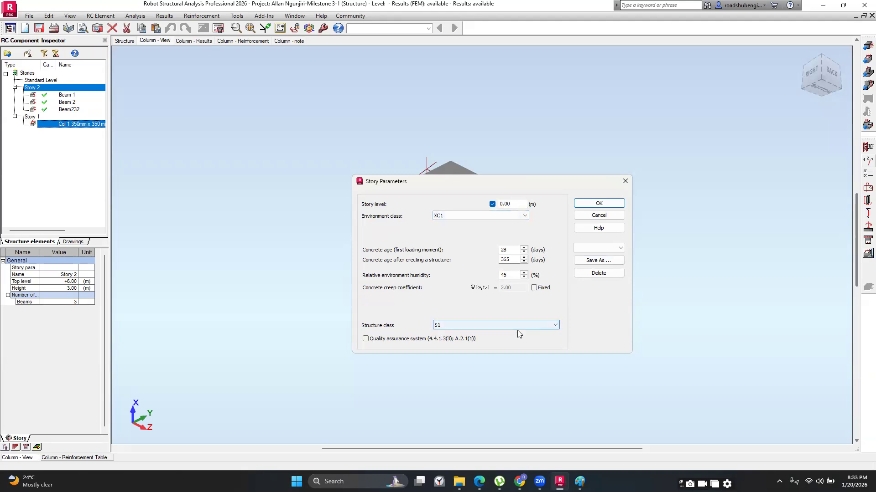
pyautogui.click(598, 260)
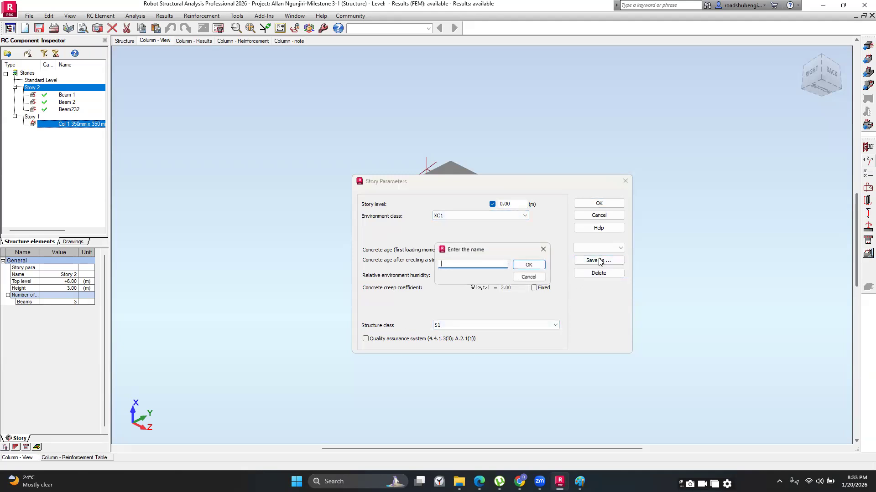
pyautogui.write('XC1')
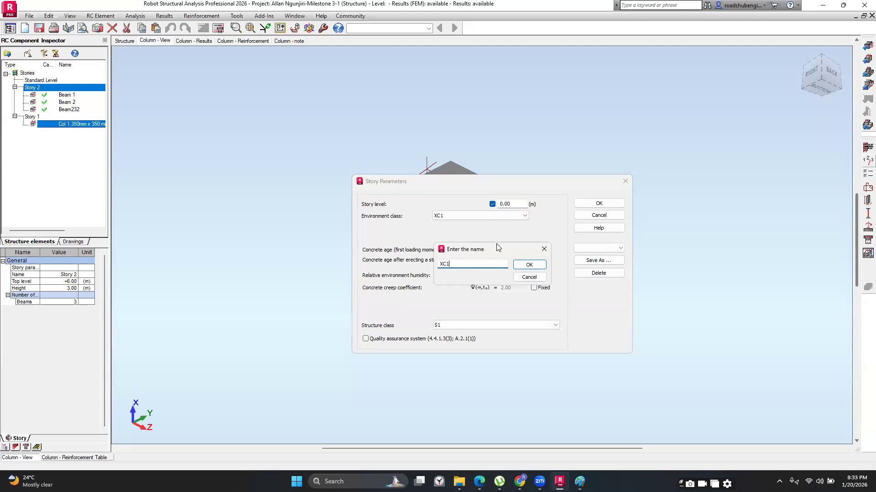
pyautogui.click(529, 264)
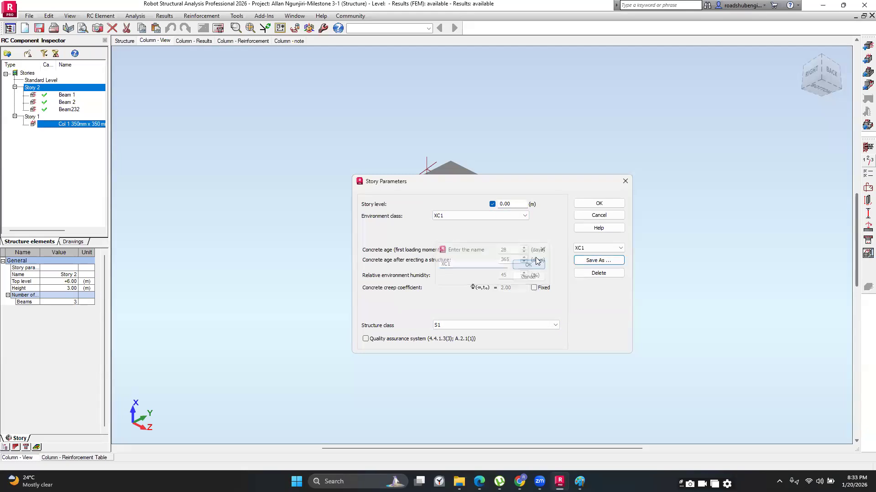
pyautogui.click(590, 207)
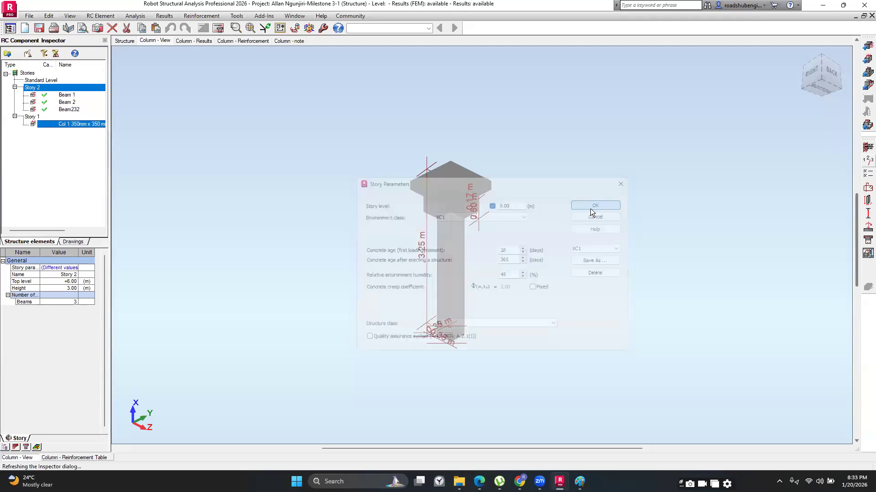
# - Set the minimum cover to 35 mm in the column's calculation options
pyautogui.click(863, 176)
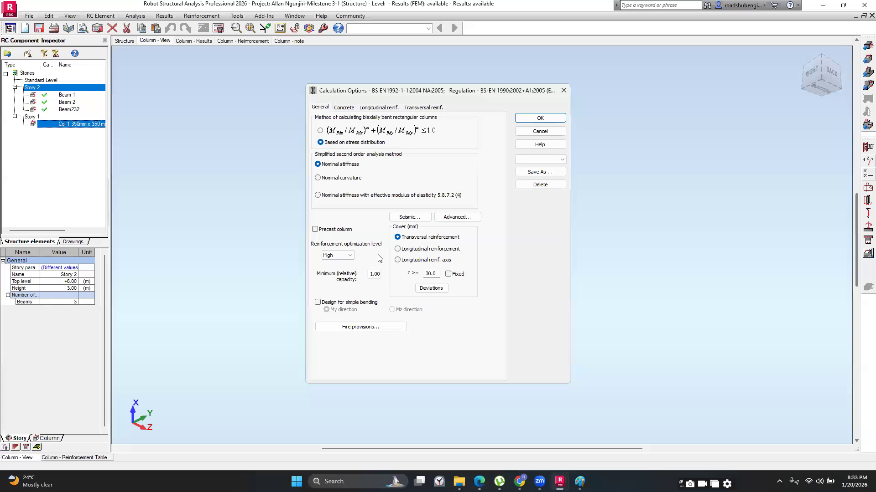
pyautogui.doubleClick(433, 275)
pyautogui.write('35')
# - Choose C25/30 as the concrete class in the column's calculation options
pyautogui.click(344, 111)
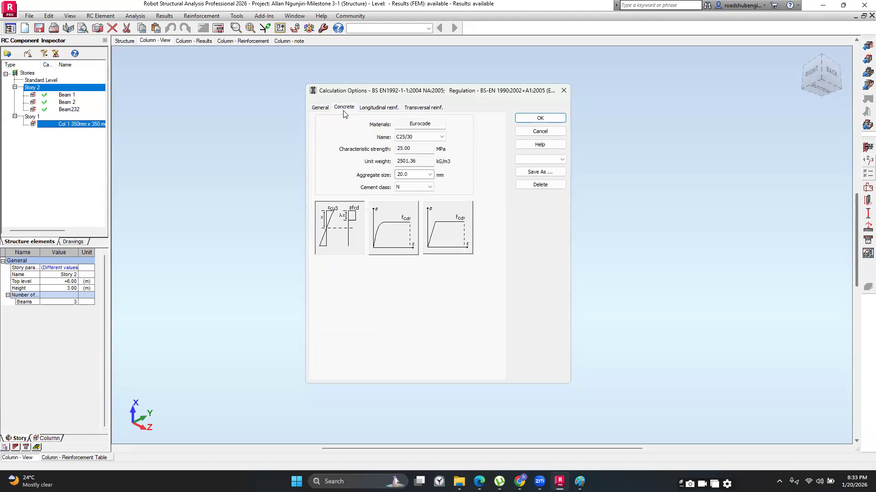
pyautogui.click(414, 139)
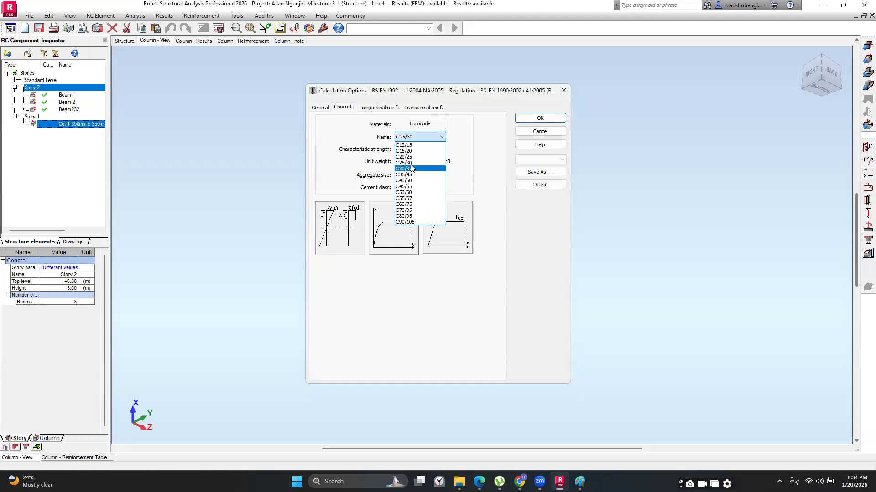
pyautogui.click(416, 138)
pyautogui.click(417, 138)
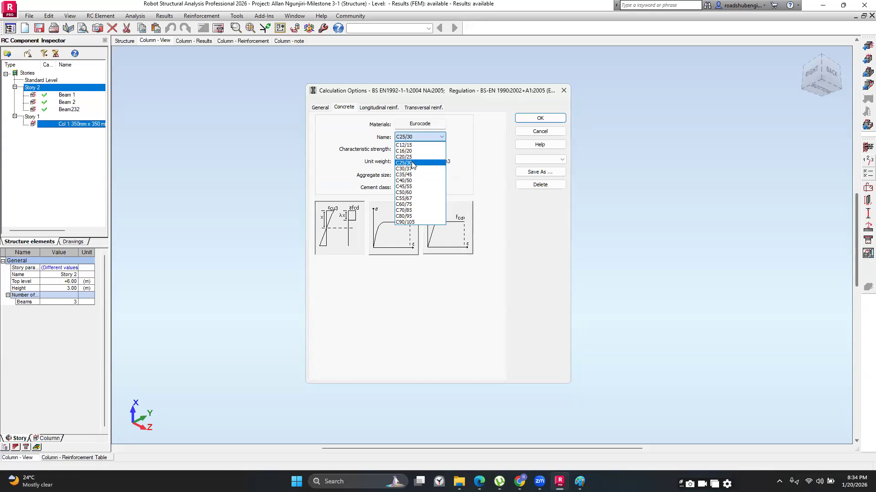
pyautogui.click(413, 163)
pyautogui.click(415, 137)
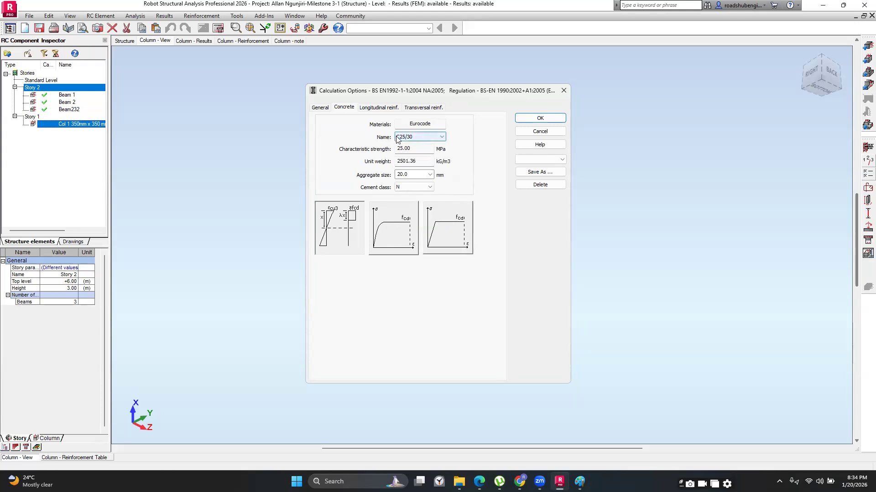
# - Set the longitudinal reinforcement to grade B500C and allow only 16, 20, 25 and 32 mm bars
pyautogui.click(387, 108)
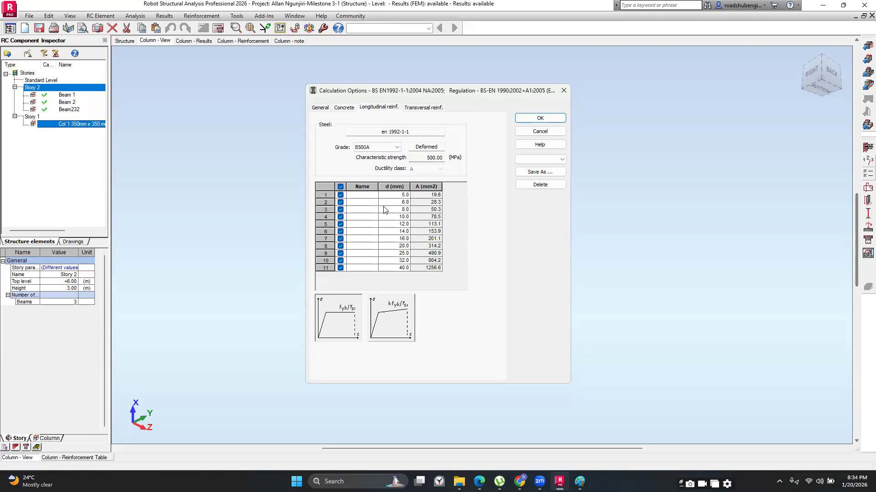
pyautogui.click(392, 148)
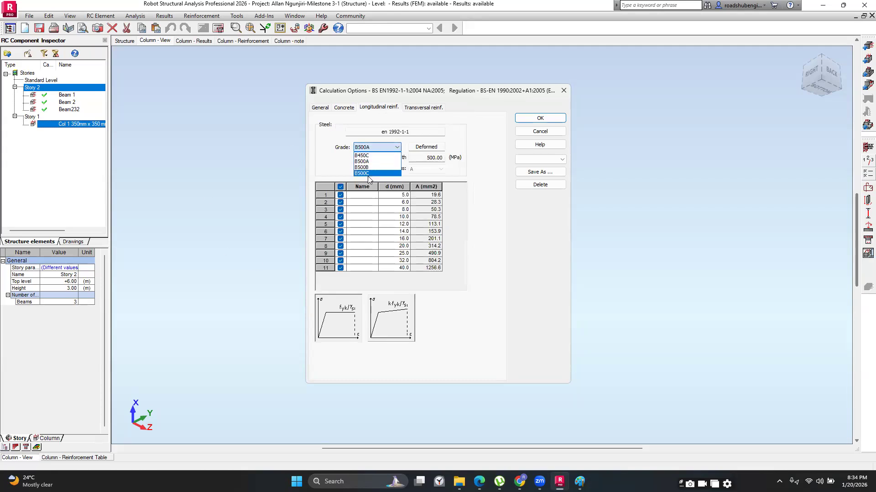
pyautogui.click(368, 174)
pyautogui.click(341, 187)
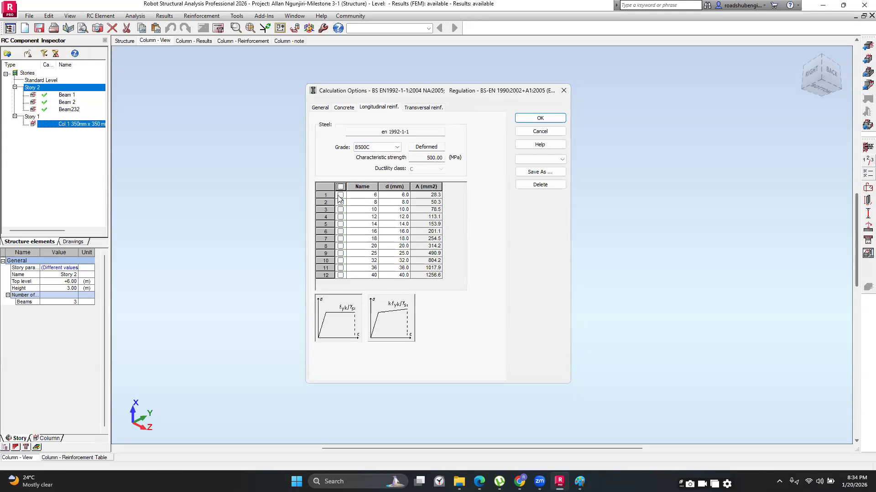
pyautogui.click(340, 232)
pyautogui.click(339, 247)
pyautogui.click(340, 253)
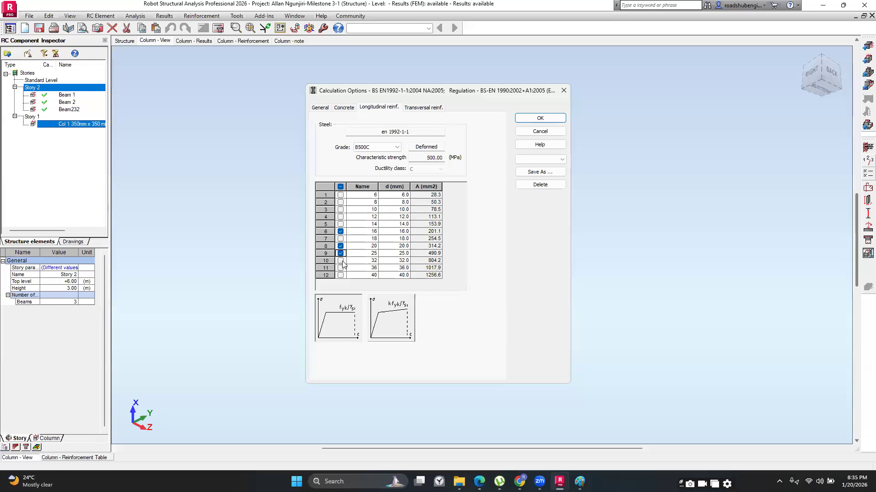
pyautogui.click(340, 261)
# - Set the transversal reinforcement to grade B500C and allow only 8 mm bars
pyautogui.click(436, 108)
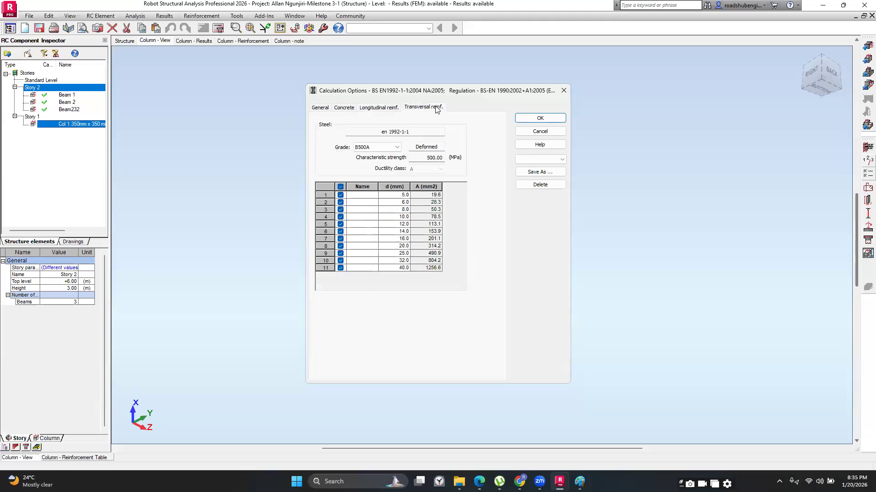
pyautogui.click(340, 187)
pyautogui.click(384, 148)
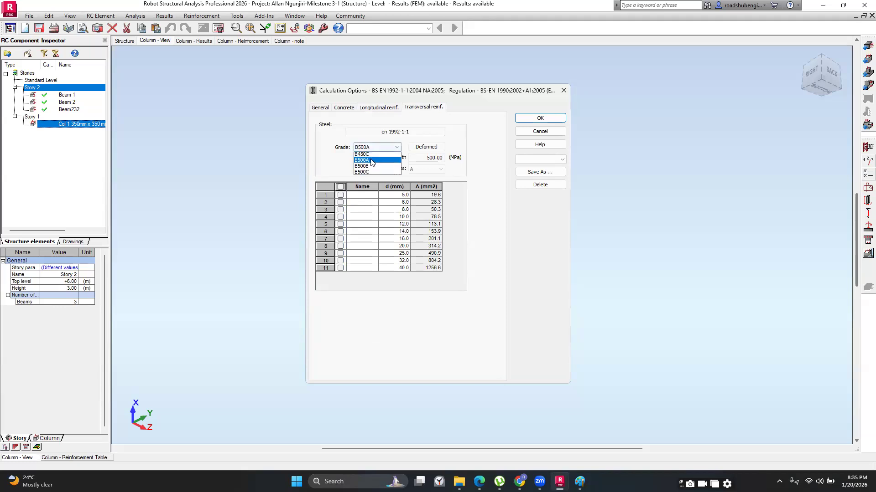
pyautogui.click(365, 174)
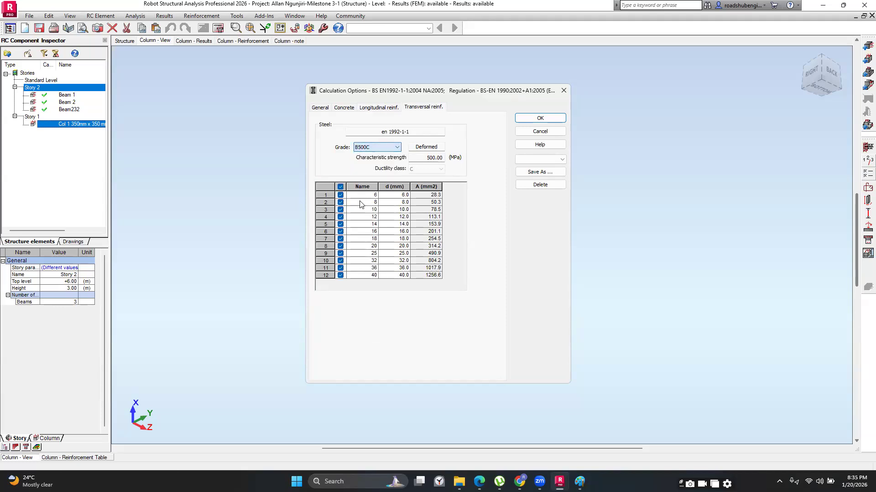
pyautogui.click(340, 186)
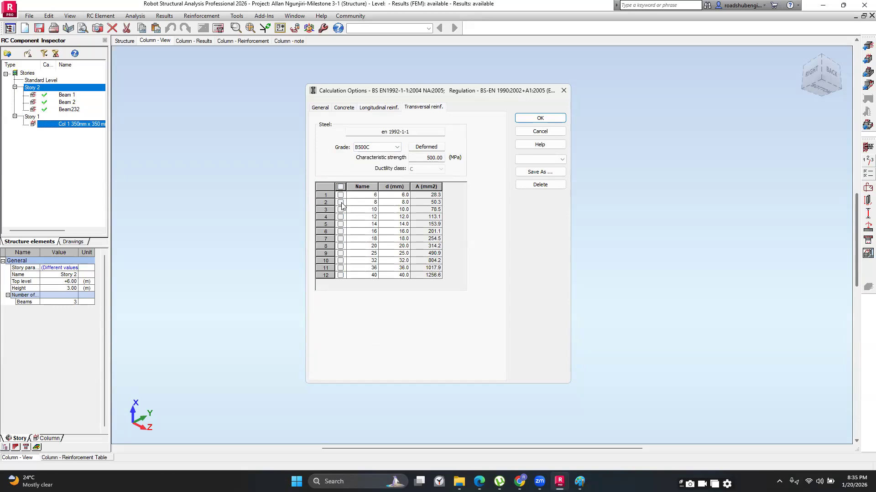
pyautogui.click(341, 204)
# - Save the column's calculation options under the name Columns CO and apply them
pyautogui.click(540, 172)
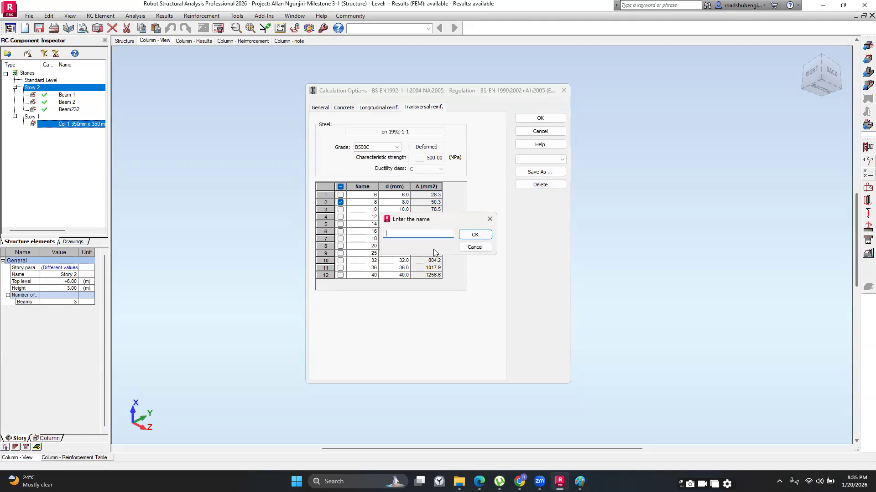
pyautogui.write('Columns CO')
pyautogui.click(479, 237)
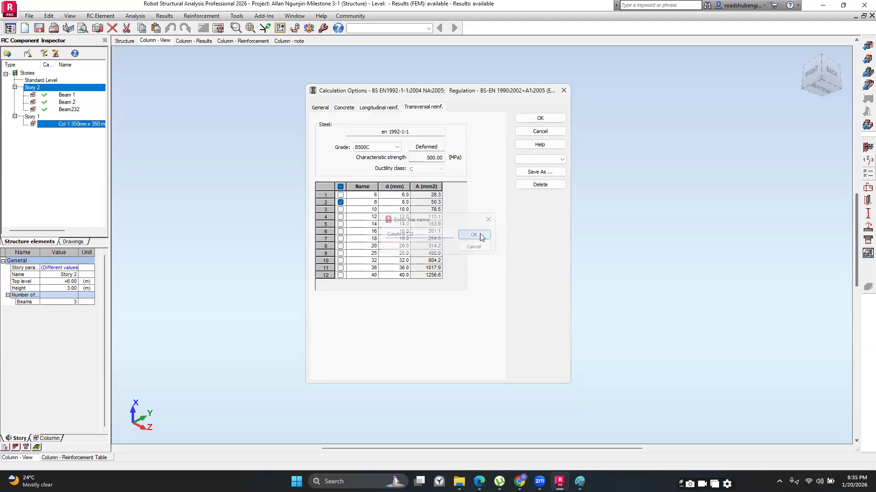
pyautogui.click(537, 118)
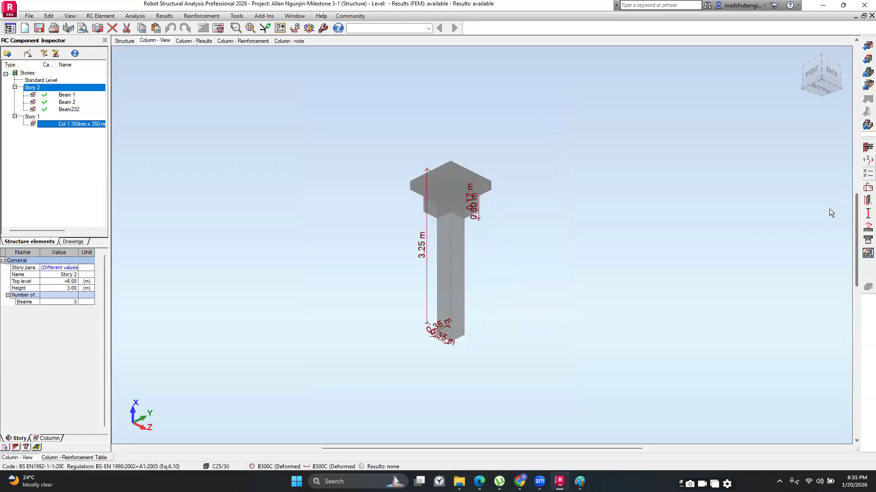
# - Review the column's reinforcement pattern, including dowel bars and the stirrup shape, then save it as Columns RP and apply it
pyautogui.click(867, 187)
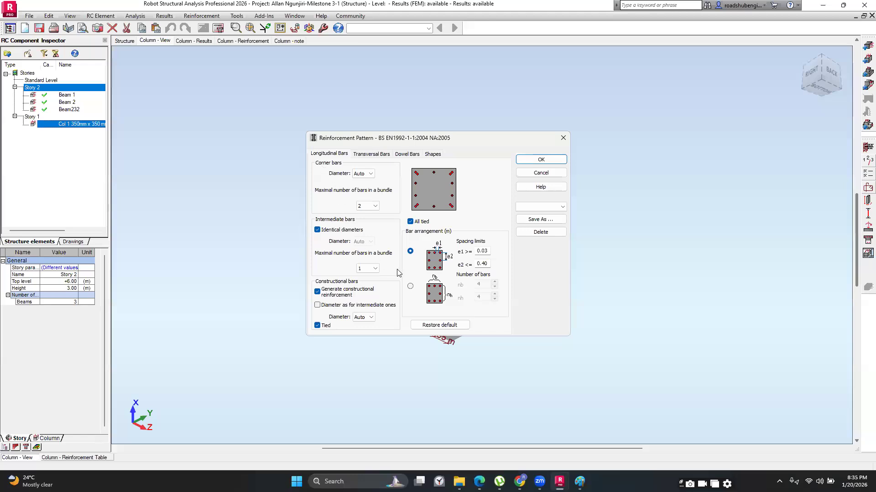
pyautogui.click(364, 154)
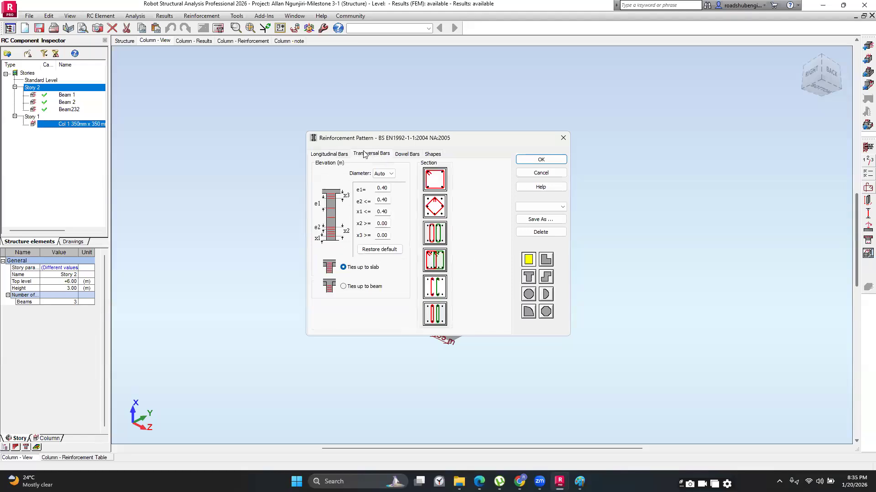
pyautogui.click(401, 155)
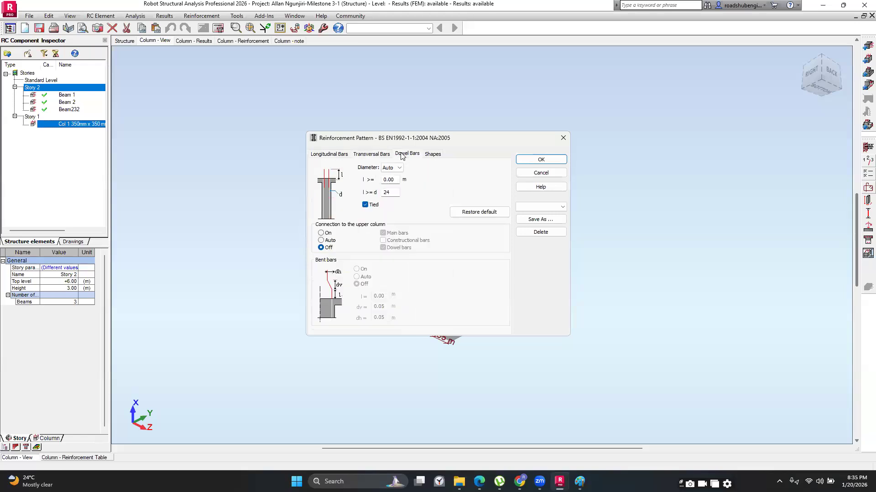
pyautogui.click(432, 155)
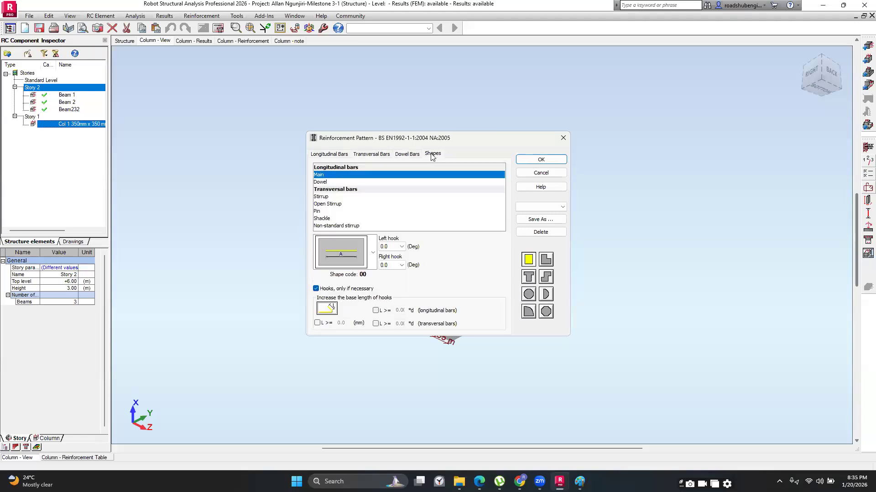
pyautogui.click(339, 191)
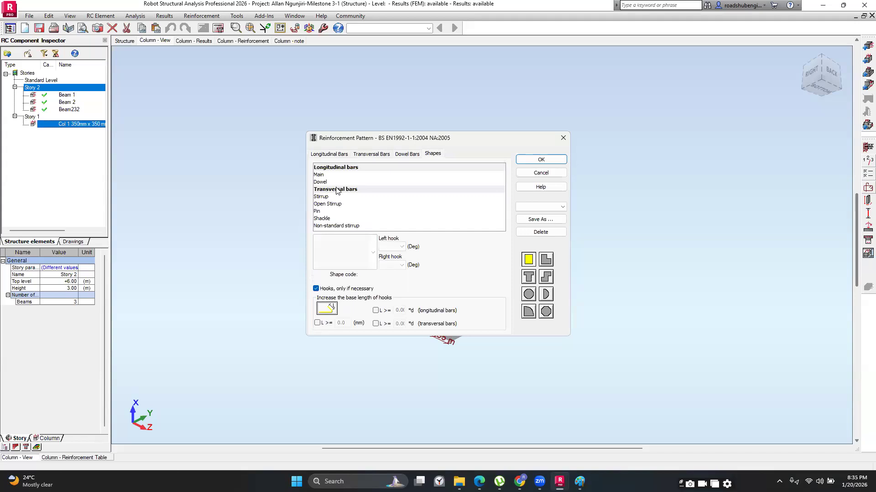
pyautogui.click(326, 197)
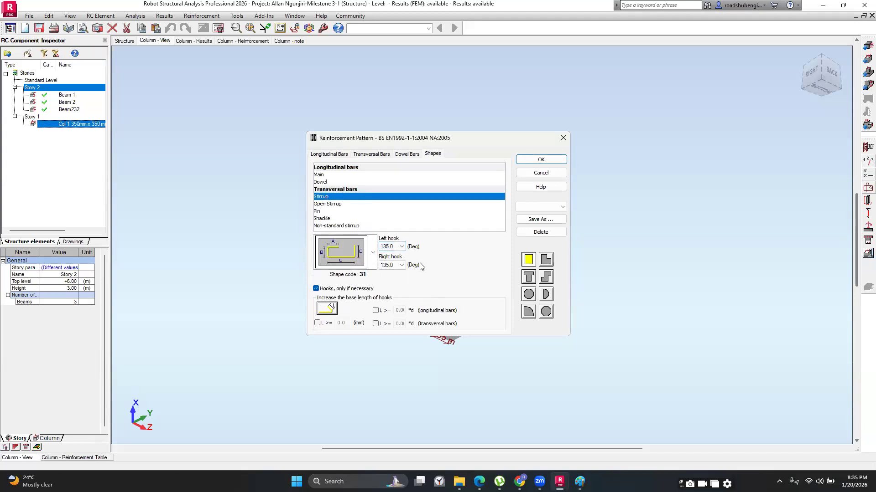
pyautogui.click(527, 220)
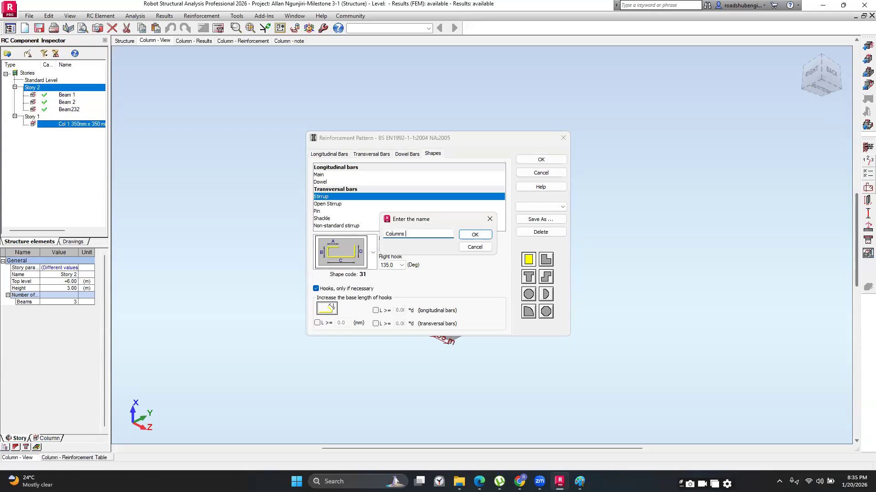
pyautogui.click(474, 235)
pyautogui.click(371, 155)
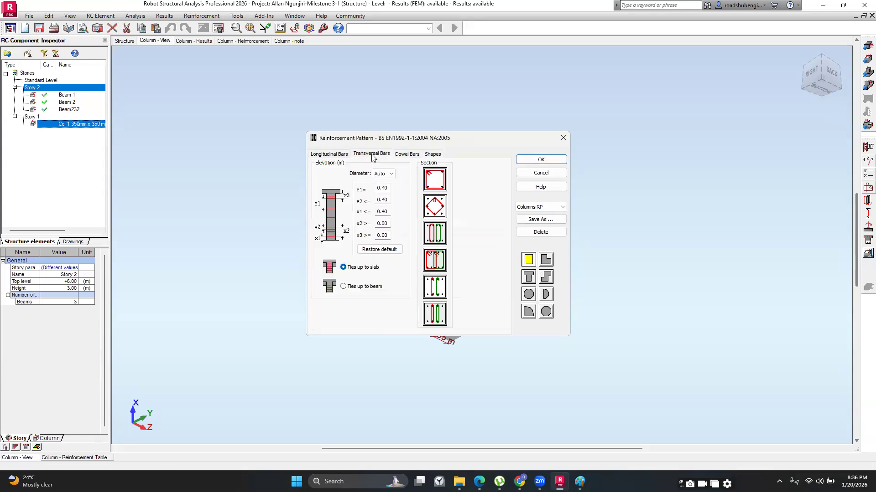
pyautogui.click(403, 155)
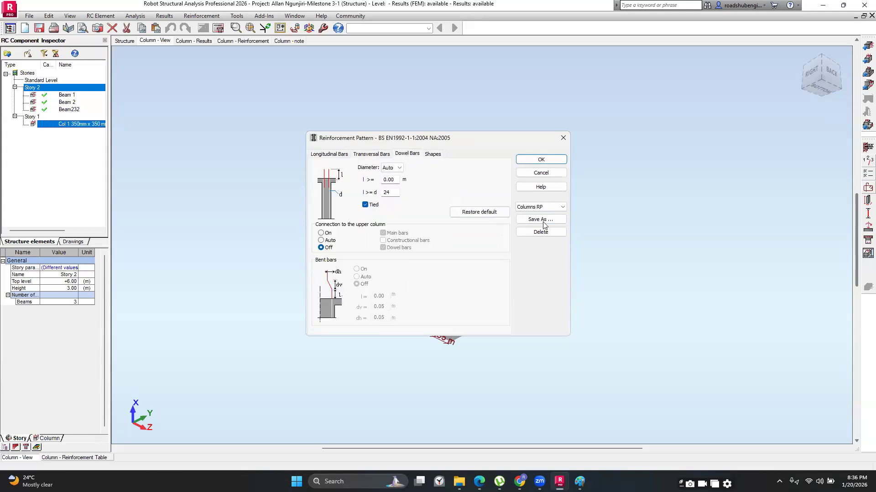
pyautogui.click(538, 162)
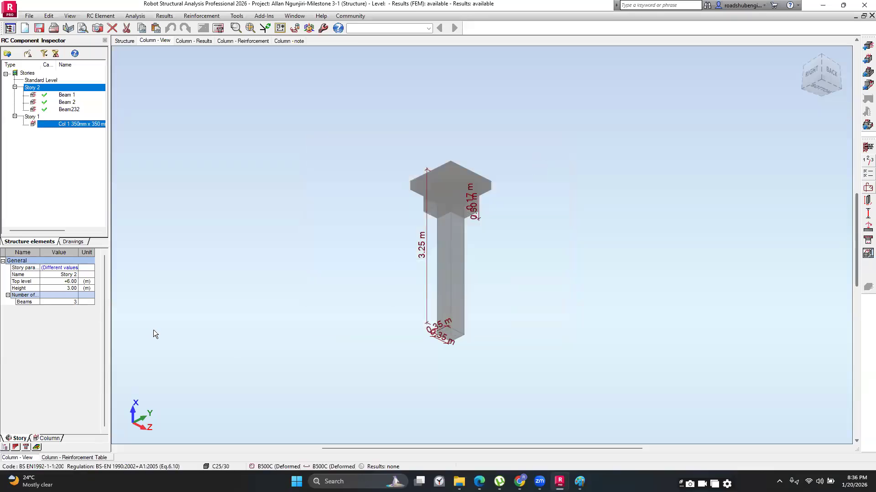
# - Calculate the provided reinforcement of the Story 1 column and display its N-M interaction results
pyautogui.click(62, 118)
pyautogui.click(64, 124)
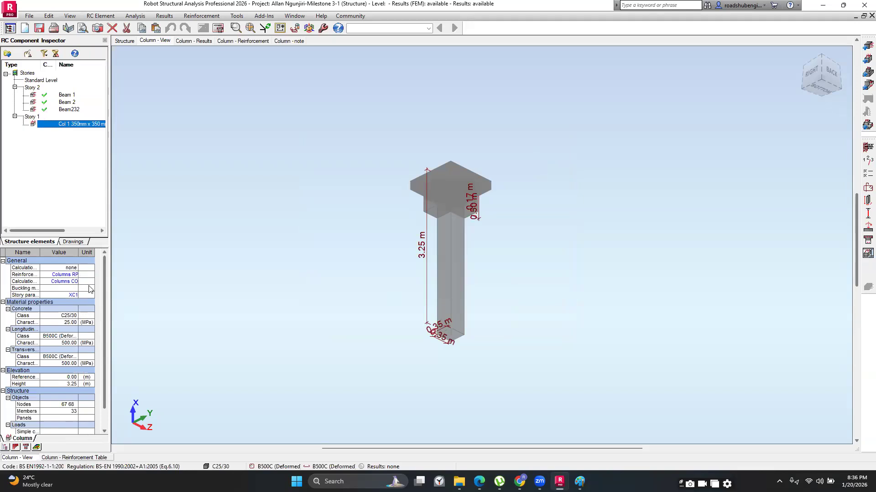
pyautogui.click(218, 28)
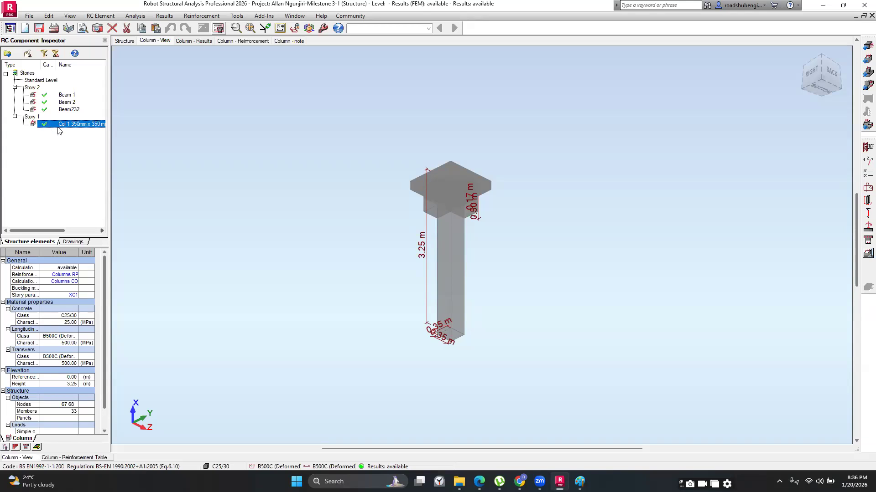
pyautogui.click(189, 41)
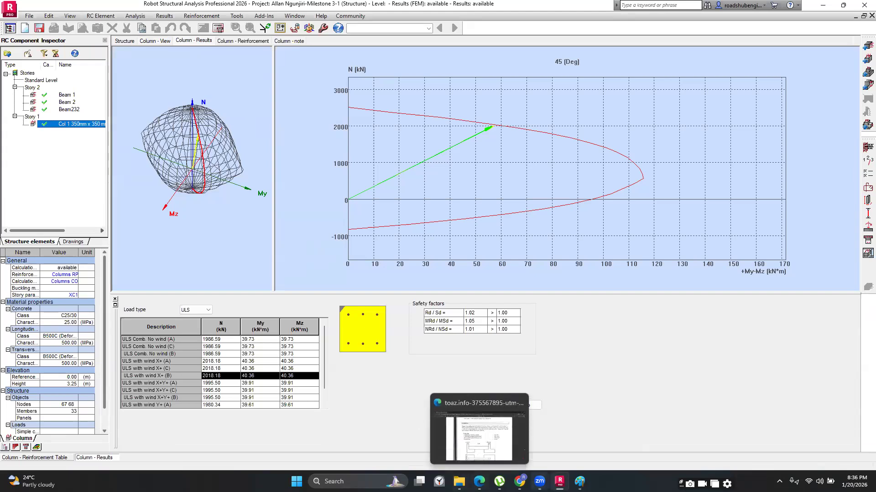
# - Switch to the Paint sketch and draw a yellow rectangular column section below the small rounded rectangle
pyautogui.moveTo(579, 482)
pyautogui.click(580, 435)
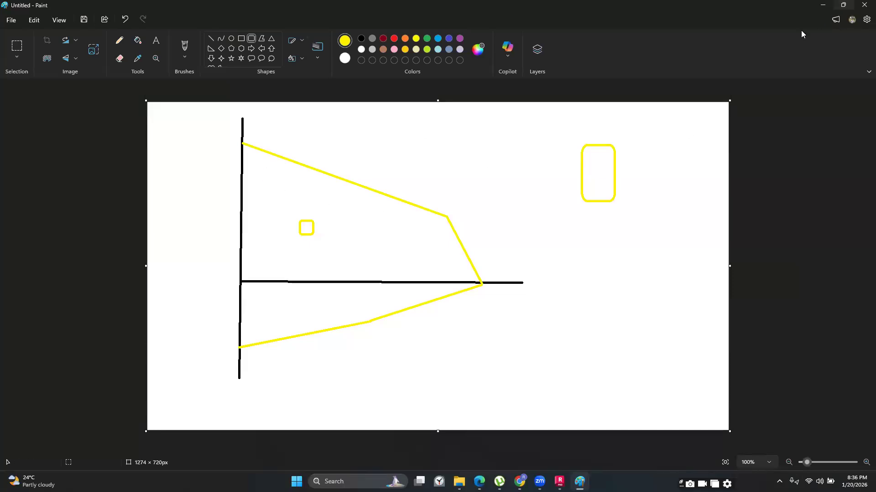
pyautogui.click(822, 5)
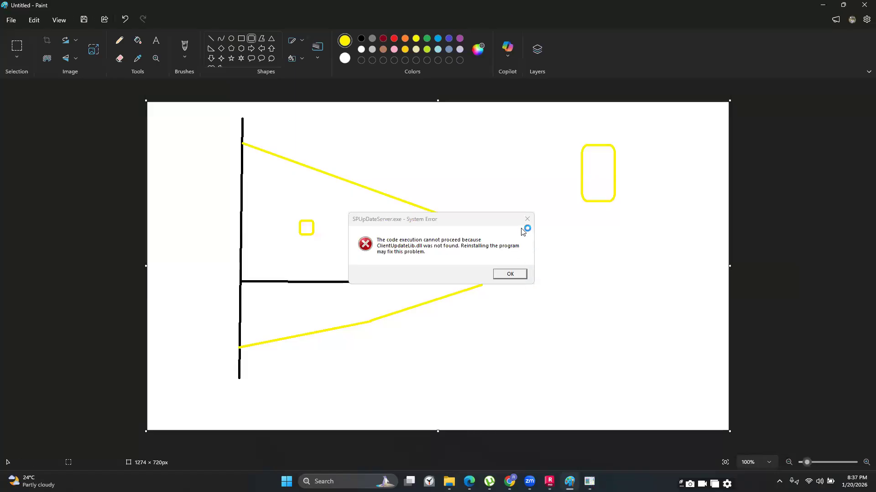
pyautogui.click(525, 221)
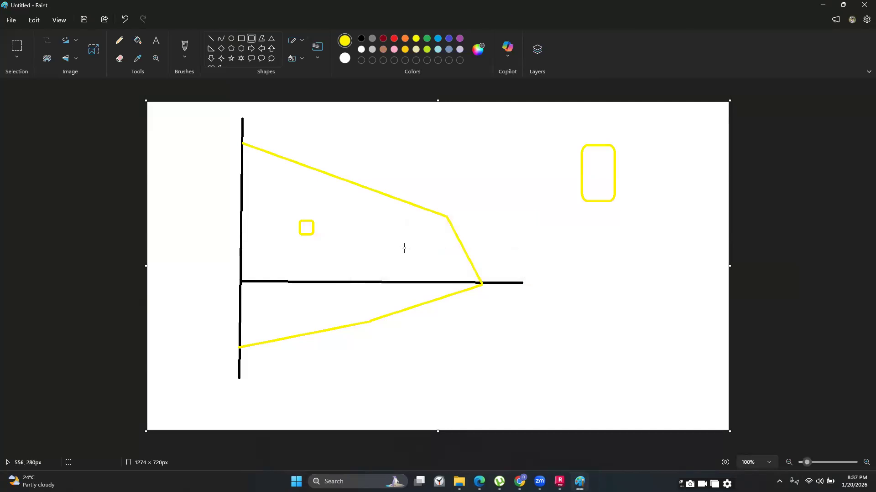
pyautogui.click(240, 38)
pyautogui.moveTo(658, 356); pyautogui.dragTo(582, 249)
# - Draw a vertical and a horizontal axis line crossing near the middle of the new rectangle
pyautogui.click(210, 38)
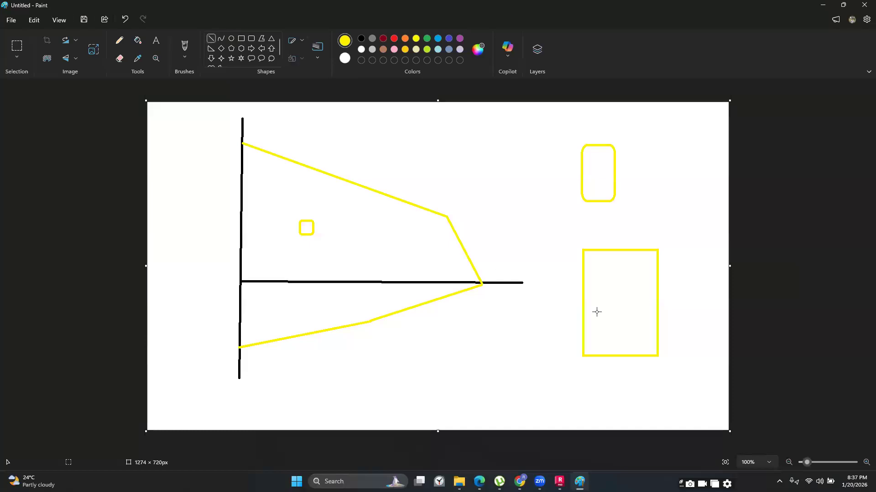
pyautogui.moveTo(615, 224); pyautogui.dragTo(630, 329)
pyautogui.moveTo(622, 373); pyautogui.dragTo(616, 390)
pyautogui.moveTo(523, 306); pyautogui.dragTo(674, 308)
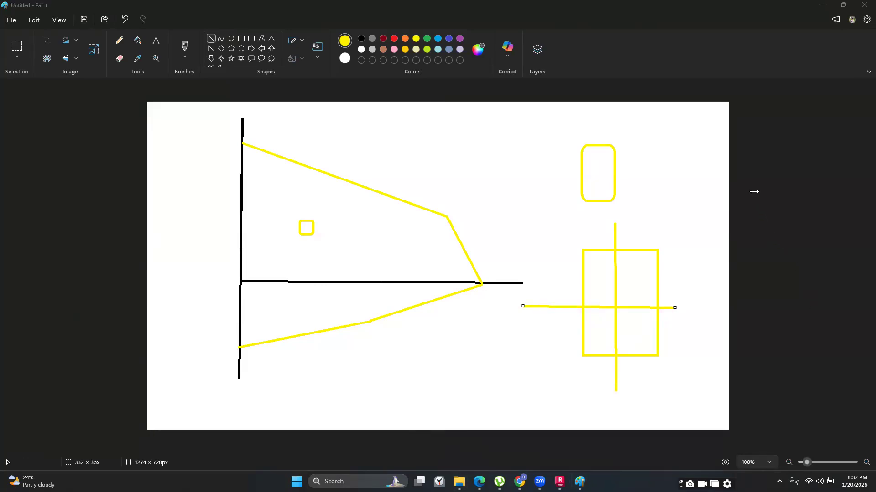
# - Return to Robot Structural Analysis and inspect the column's main bars and stirrups in the 3D reinforcement view
pyautogui.click(822, 4)
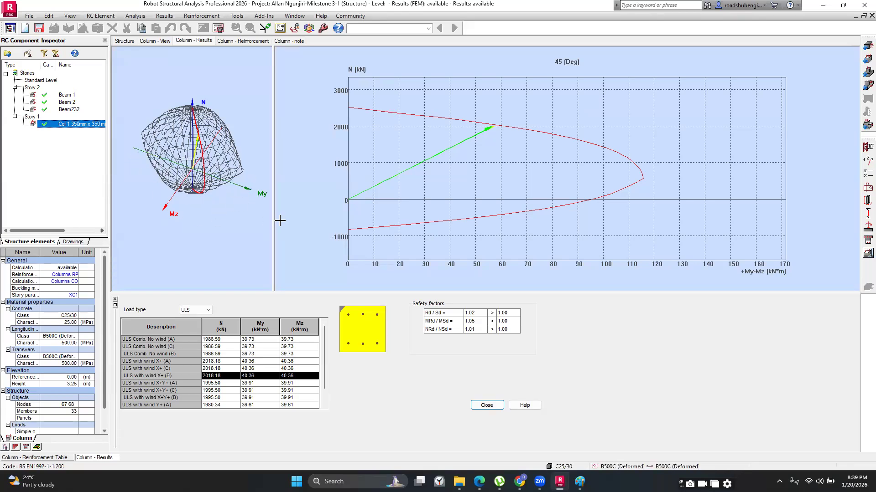
pyautogui.click(231, 42)
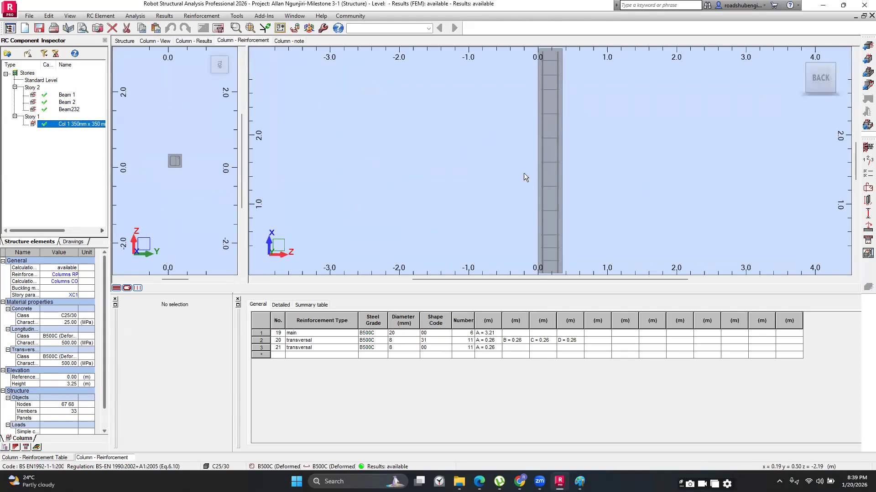
pyautogui.moveTo(802, 105)
pyautogui.click(834, 66)
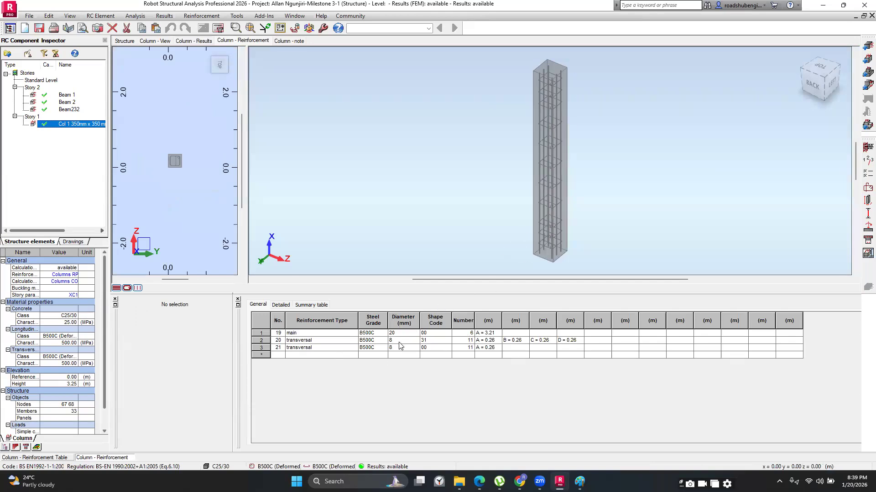
pyautogui.scroll(3, 553, 256)
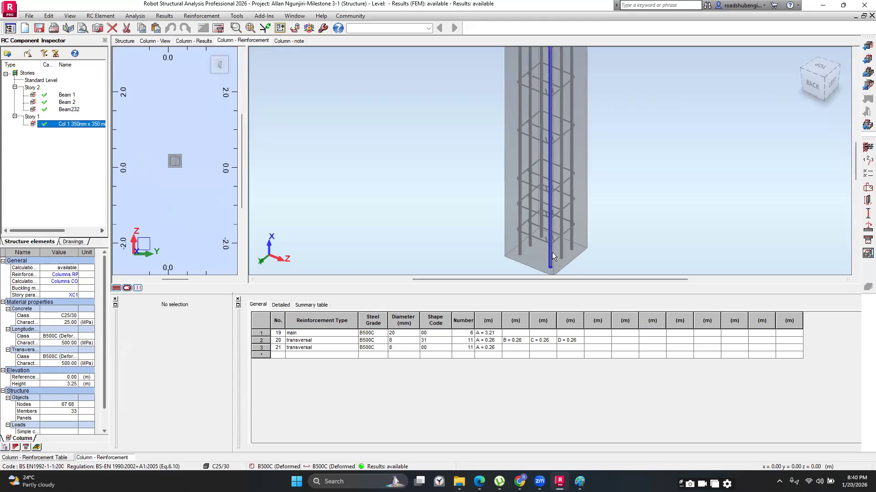
pyautogui.scroll(-3, 551, 244)
pyautogui.scroll(5, 552, 230)
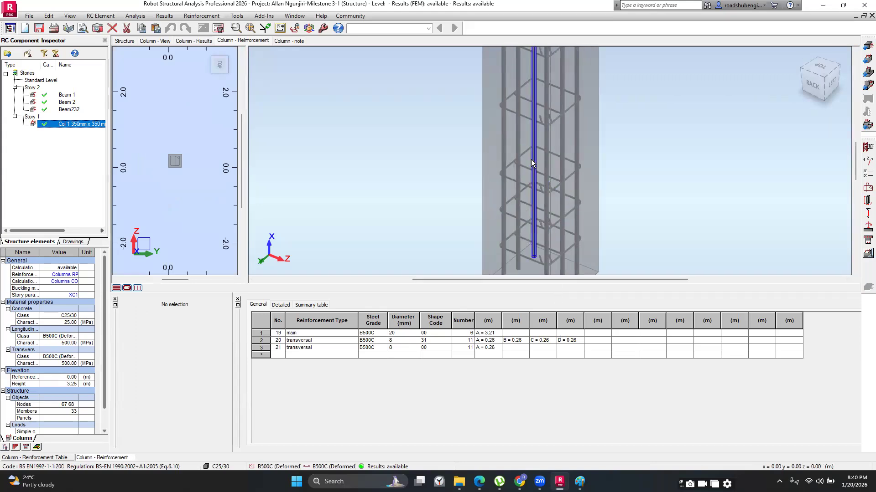
pyautogui.scroll(-8, 533, 163)
pyautogui.click(821, 86)
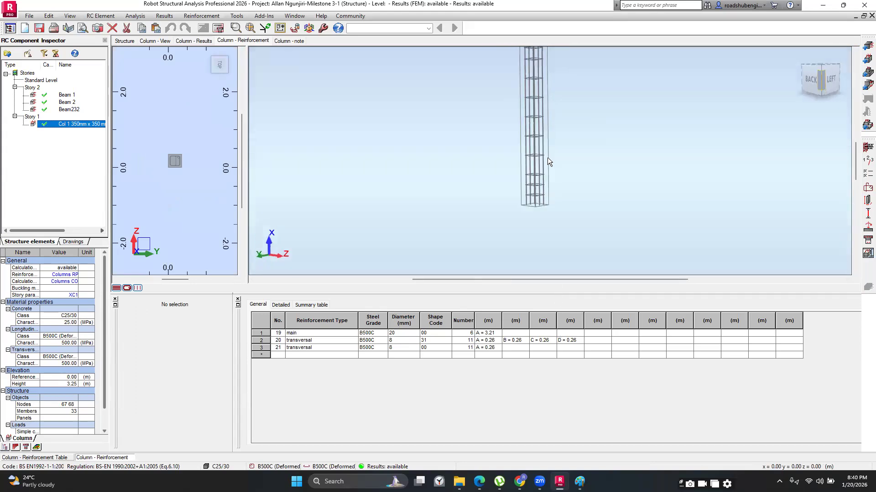
# - Examine the column's calculation note, covering materials, geometry, loads, safety factors, and the slenderness and buckling analysis
pyautogui.click(287, 41)
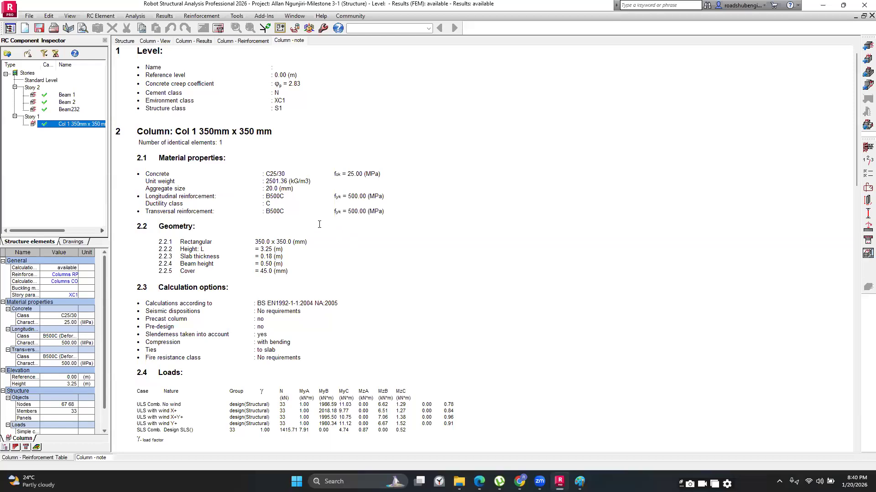
pyautogui.scroll(-2, 319, 224)
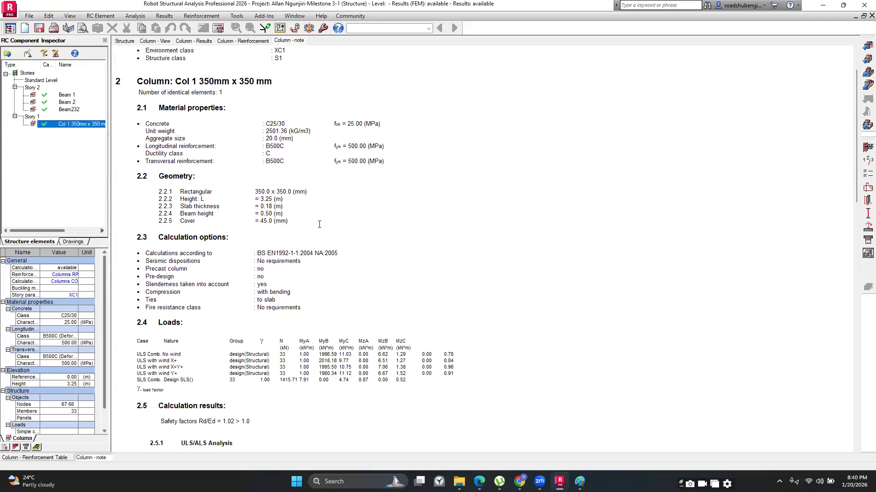
pyautogui.scroll(-2, 319, 225)
pyautogui.scroll(4, 319, 219)
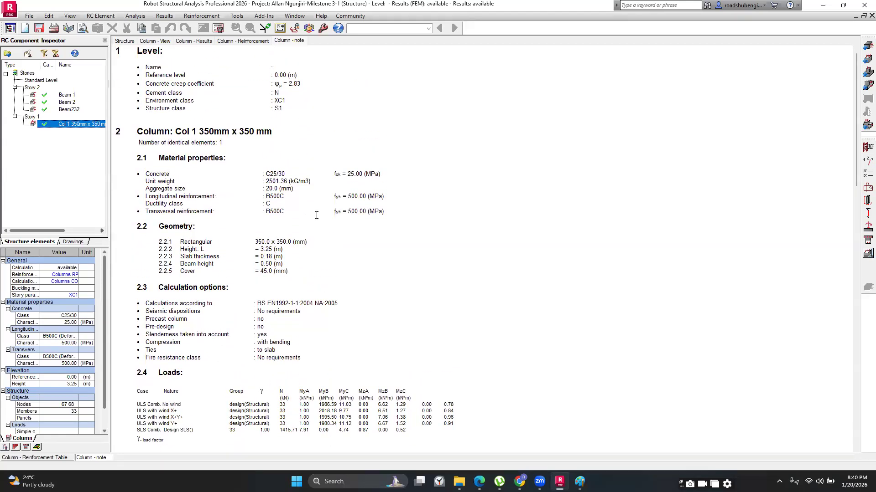
pyautogui.scroll(-12, 316, 215)
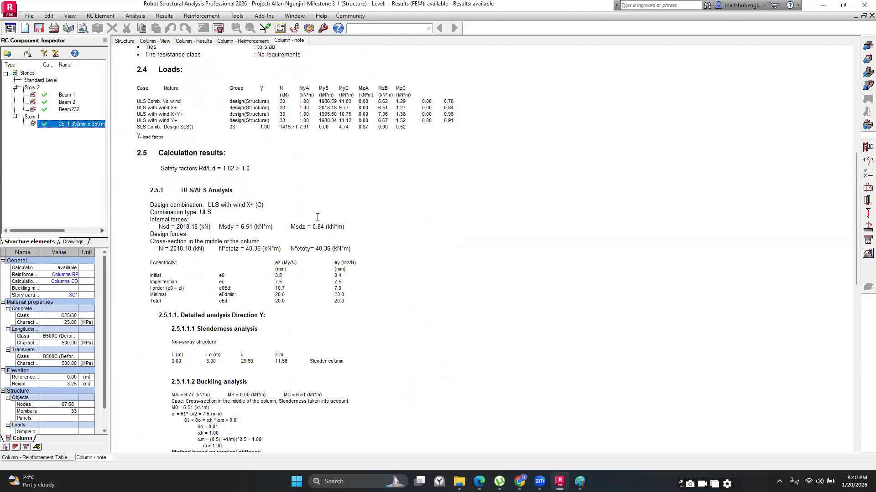
pyautogui.scroll(-2, 201, 302)
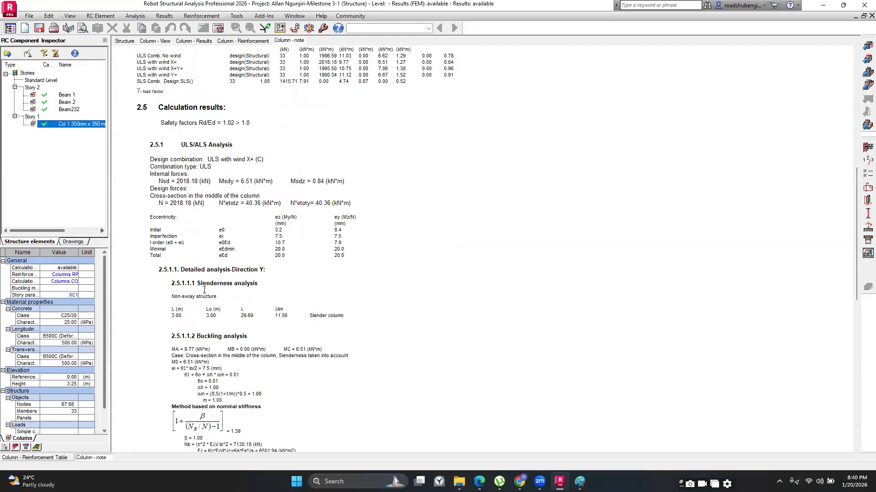
pyautogui.scroll(-2, 205, 290)
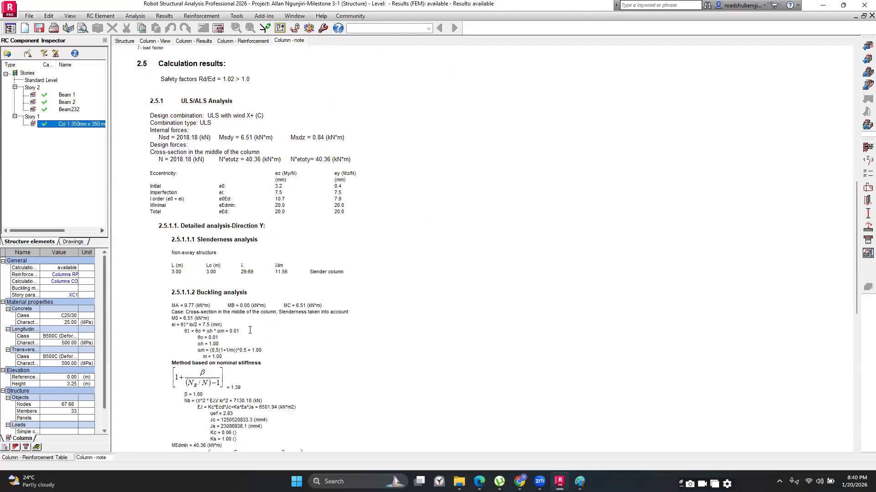
pyautogui.scroll(-1, 269, 276)
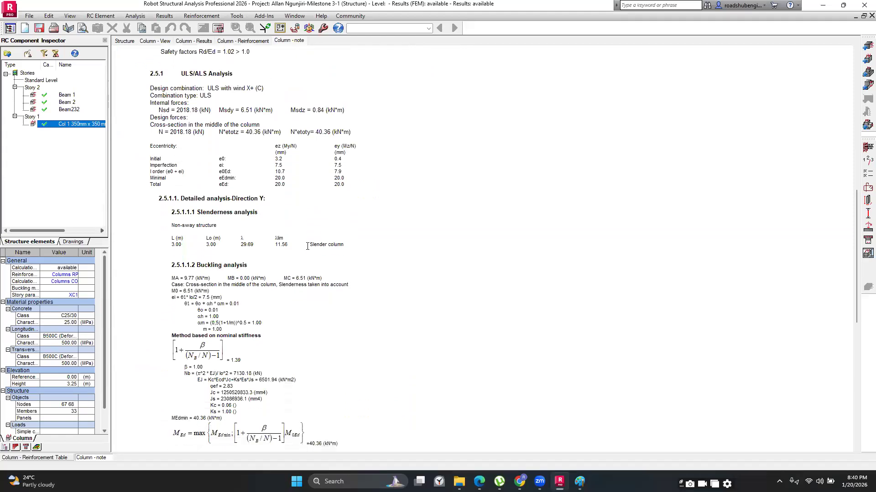
pyautogui.scroll(-4, 307, 243)
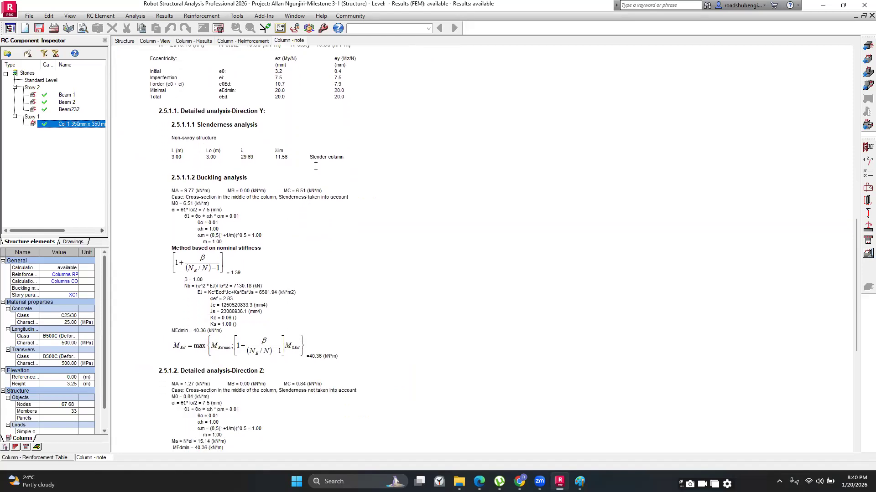
# - Examine the rest of the column's calculation note, covering buckling, reinforcement ratio, main bars, stirrups and material survey, and return to its start
pyautogui.scroll(-1, 271, 198)
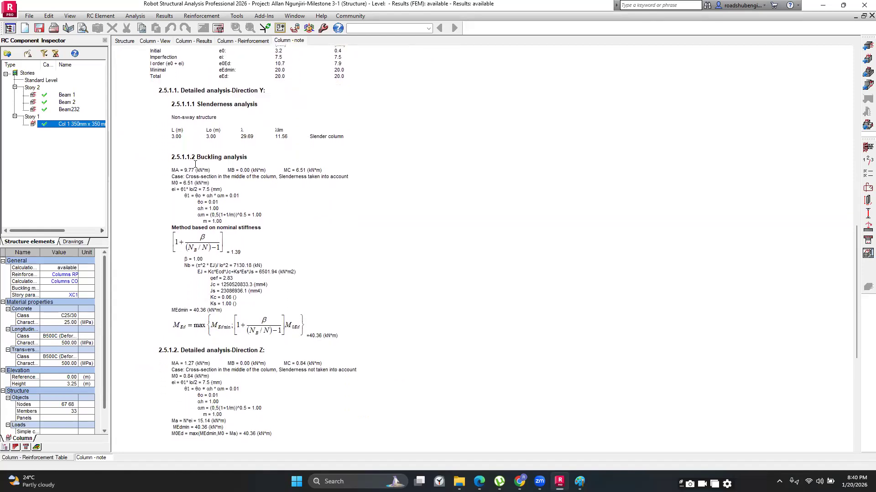
pyautogui.scroll(-3, 196, 165)
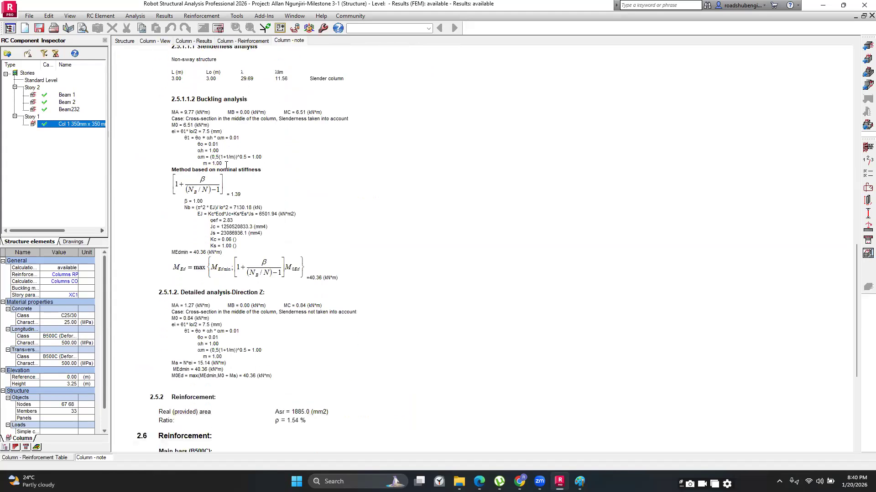
pyautogui.scroll(-6, 245, 210)
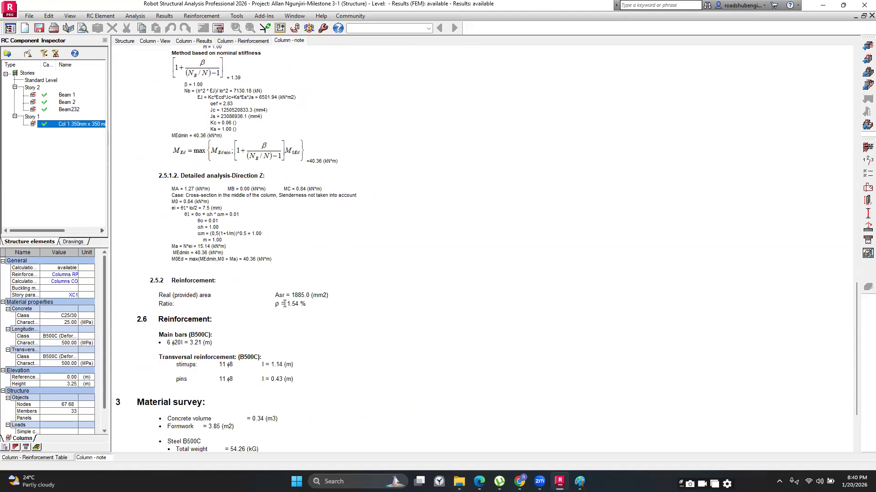
pyautogui.moveTo(285, 304); pyautogui.dragTo(303, 304)
pyautogui.scroll(-2, 309, 304)
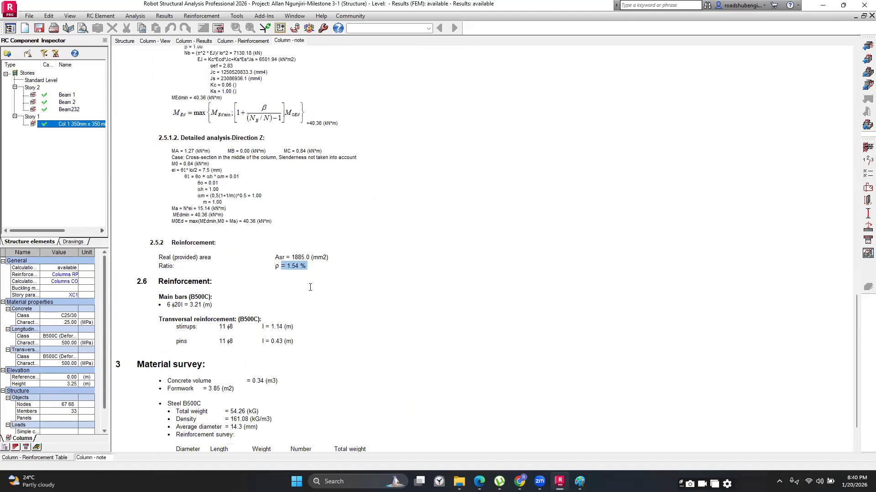
pyautogui.scroll(-3, 310, 288)
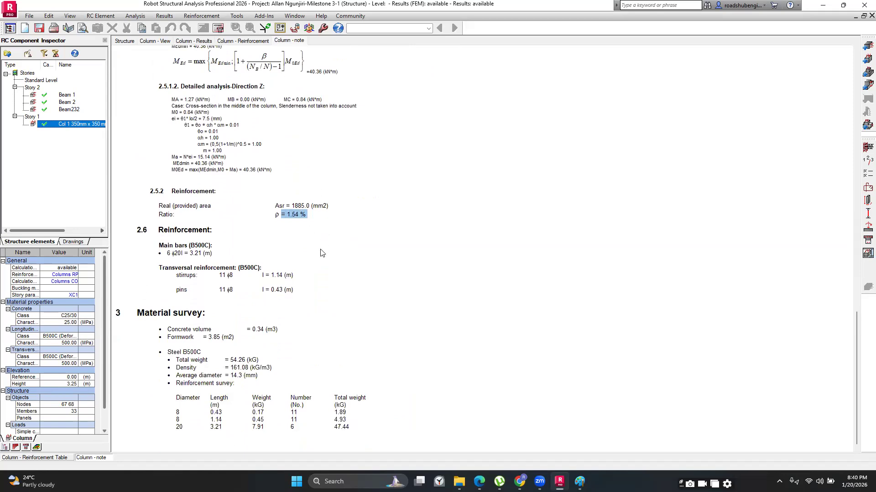
pyautogui.scroll(10, 311, 273)
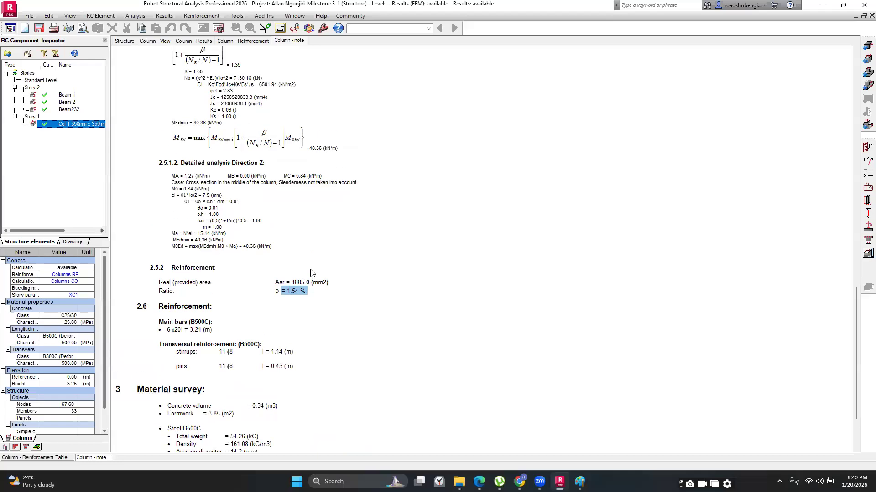
pyautogui.scroll(20, 310, 273)
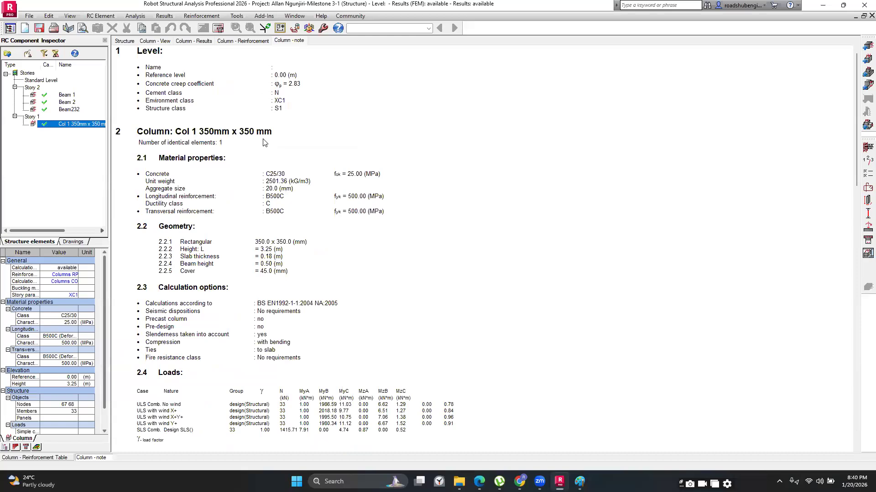
# - Return to the structure model's Geometry layout, clear the current selection and select all Story 1 columns
pyautogui.click(429, 28)
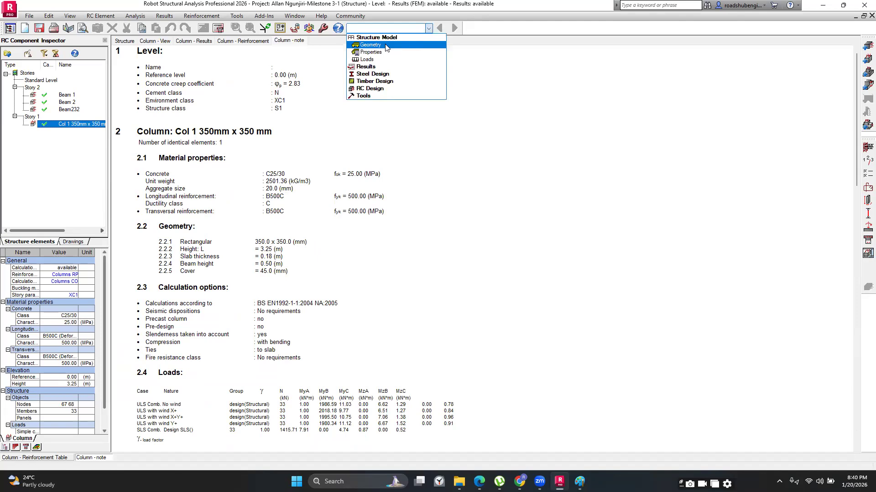
pyautogui.click(370, 45)
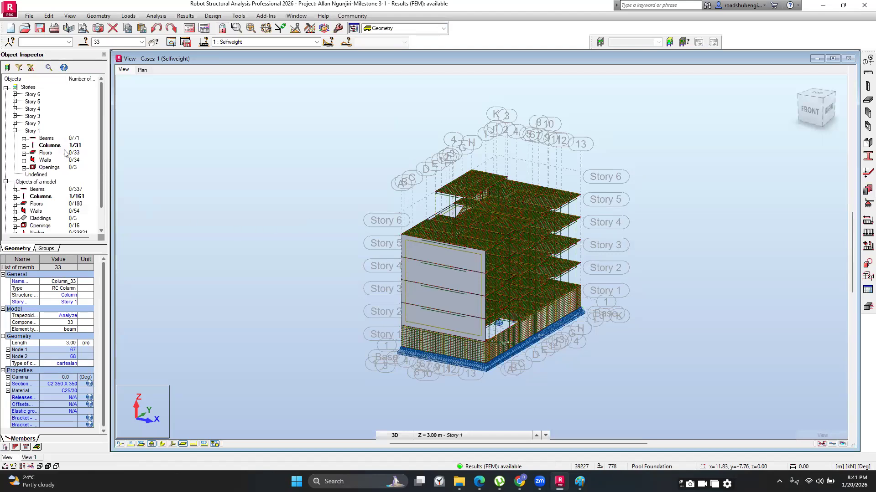
pyautogui.click(219, 192)
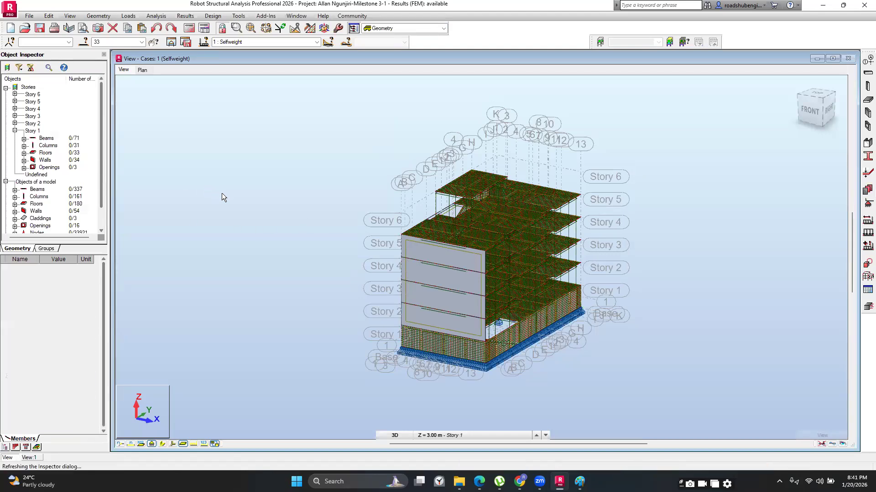
pyautogui.click(47, 145)
pyautogui.rightClick(56, 147)
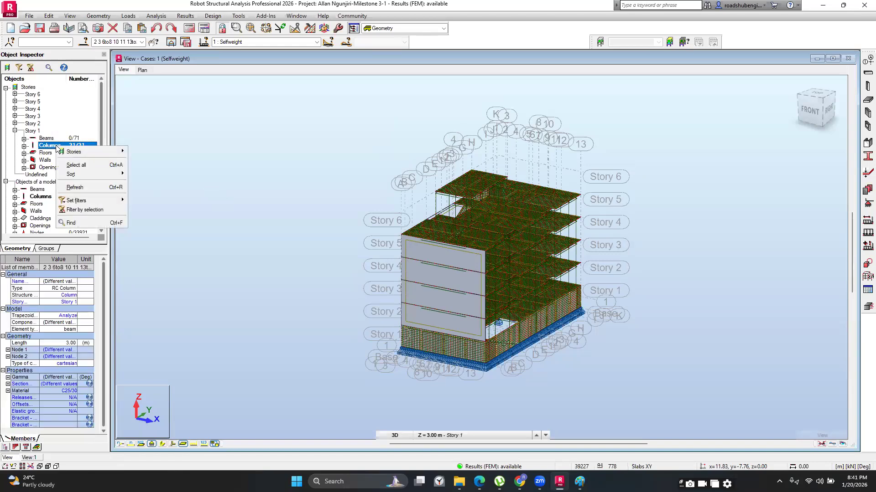
pyautogui.click(76, 165)
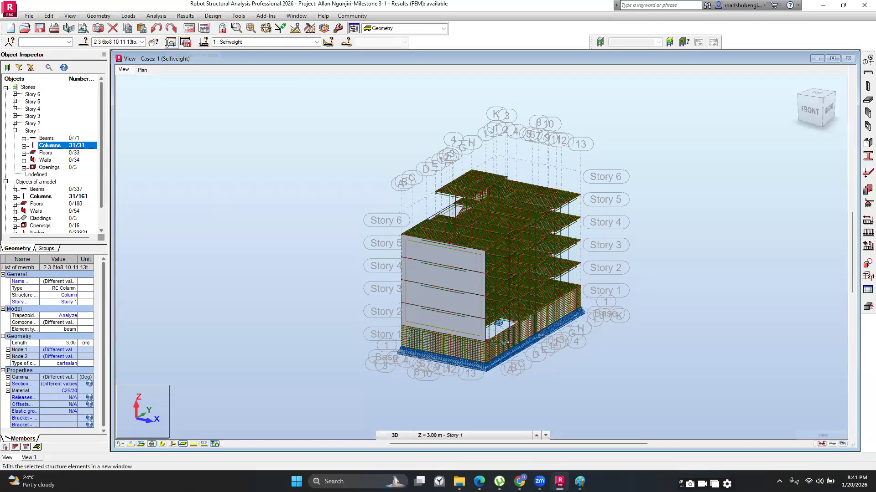
# - Open the selected Story 1 columns in a separate editing window, maximize it and deselect the columns
pyautogui.click(171, 42)
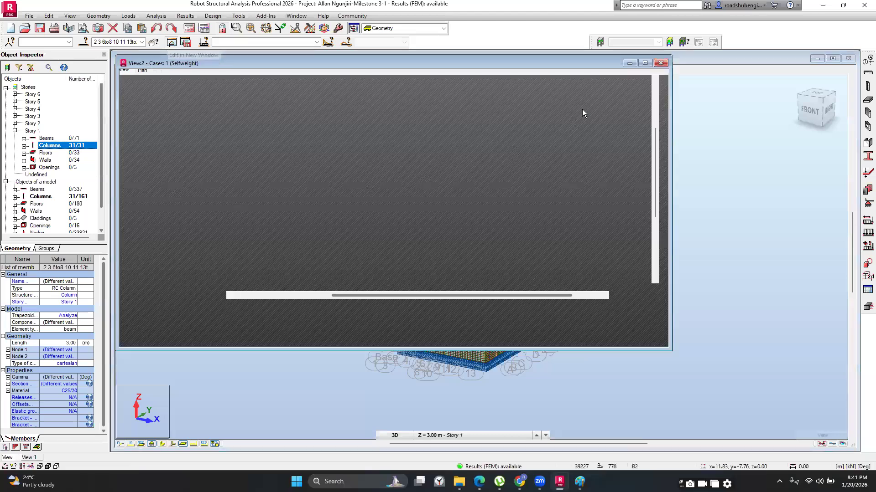
pyautogui.click(642, 64)
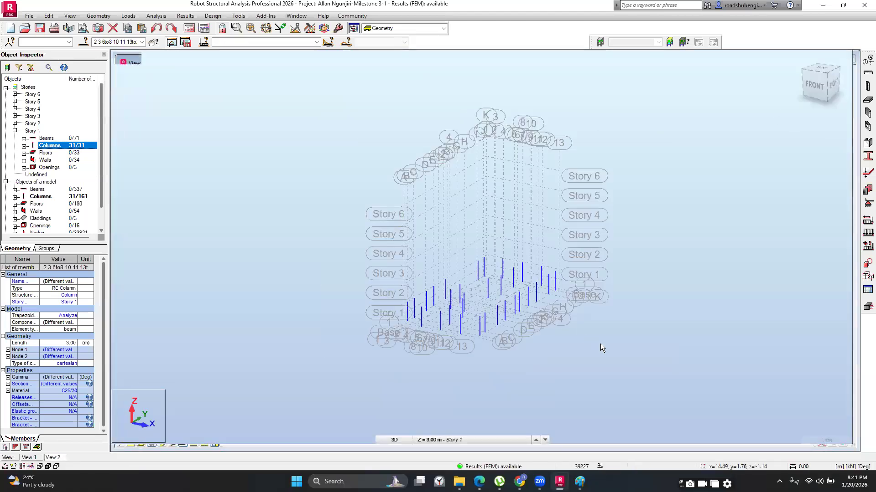
pyautogui.click(612, 357)
pyautogui.scroll(6, 565, 365)
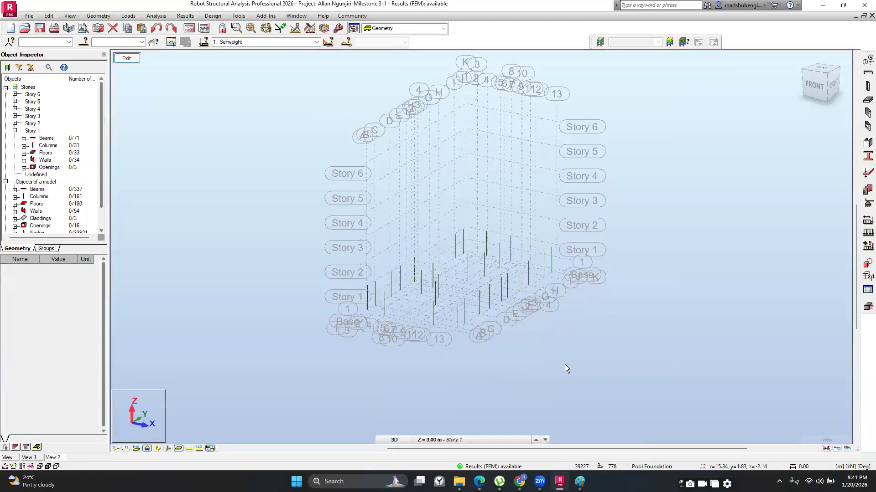
# - Inspect the arrangement of the isolated Story 1 columns in the 3D view
pyautogui.moveTo(503, 346); pyautogui.dragTo(497, 354, button='middle')
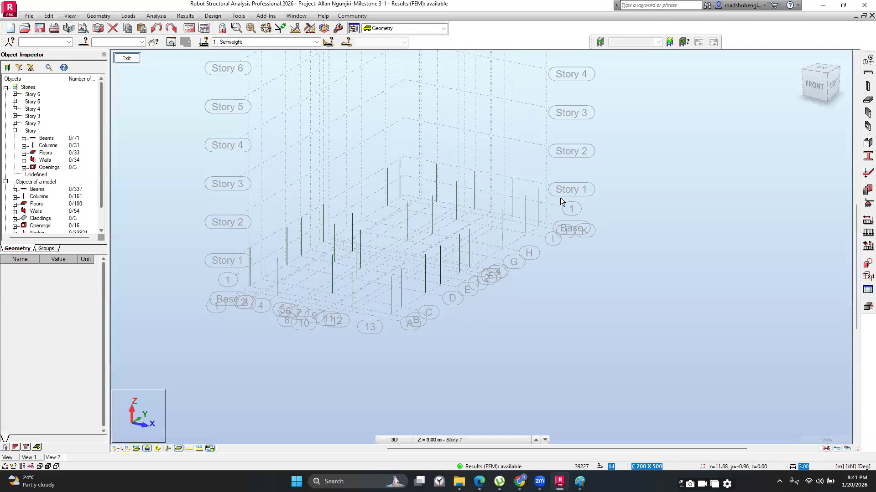
pyautogui.scroll(5, 534, 239)
pyautogui.scroll(-4, 600, 269)
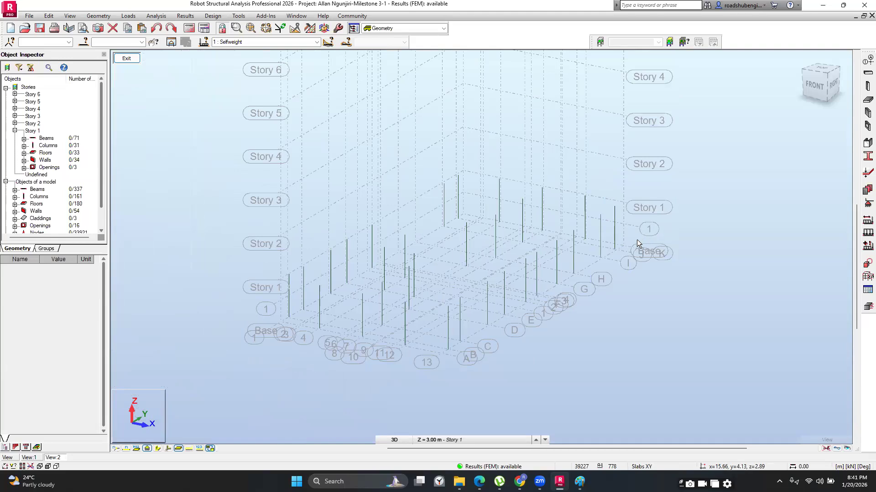
pyautogui.scroll(2, 636, 240)
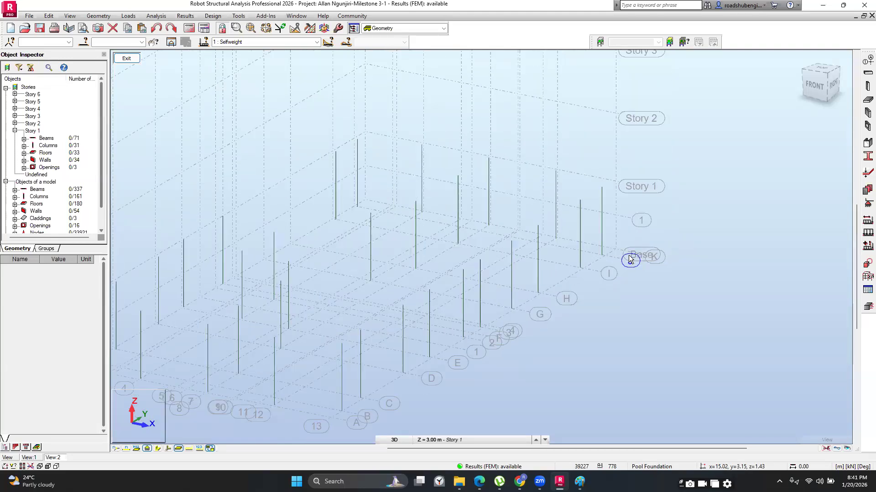
pyautogui.scroll(-3, 628, 255)
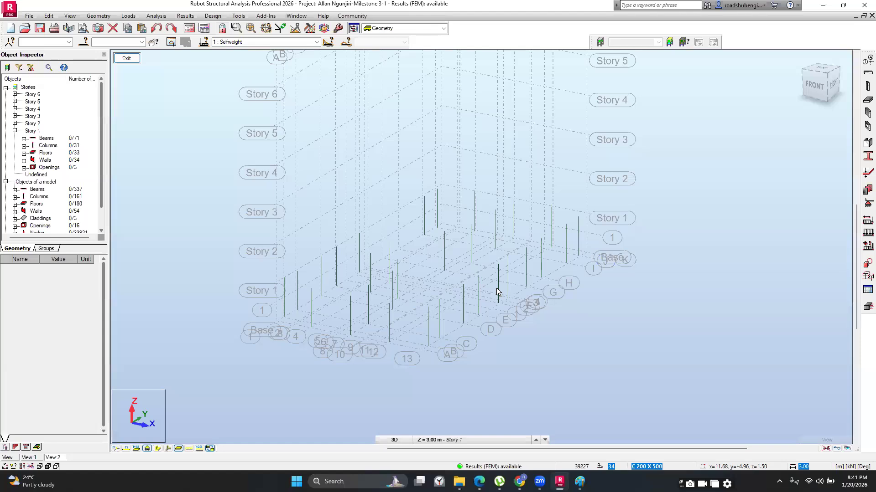
pyautogui.scroll(4, 466, 321)
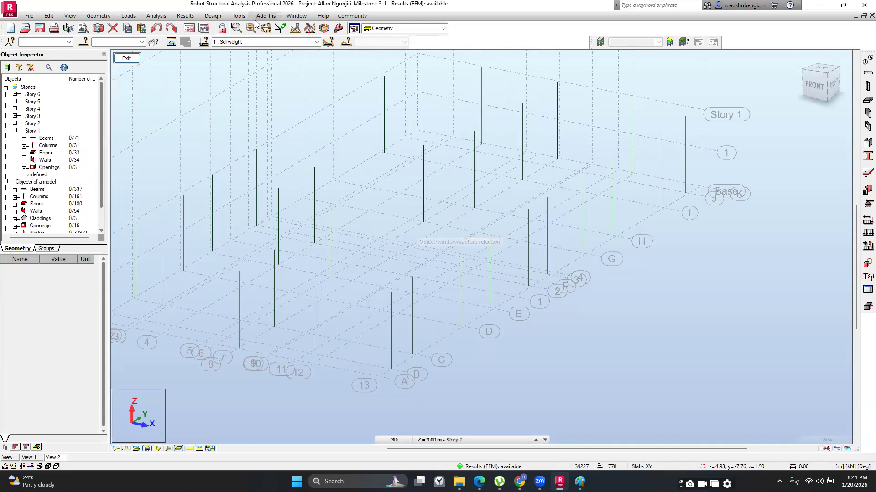
pyautogui.click(185, 16)
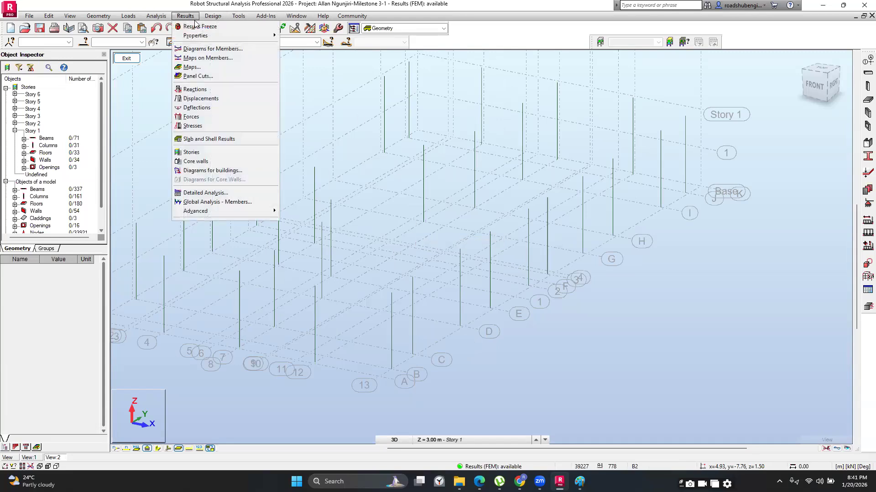
pyautogui.click(652, 342)
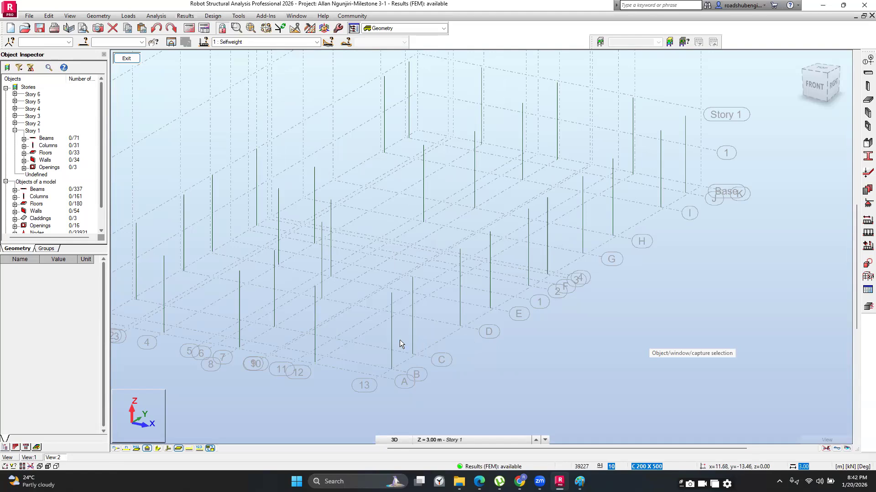
# - Select the ten C 200 X 500 columns in the outer Story 1 row running along lettered gridlines A to K
pyautogui.click(413, 348)
pyautogui.keyDown('ctrl'); pyautogui.click(413, 330); pyautogui.keyUp('ctrl')
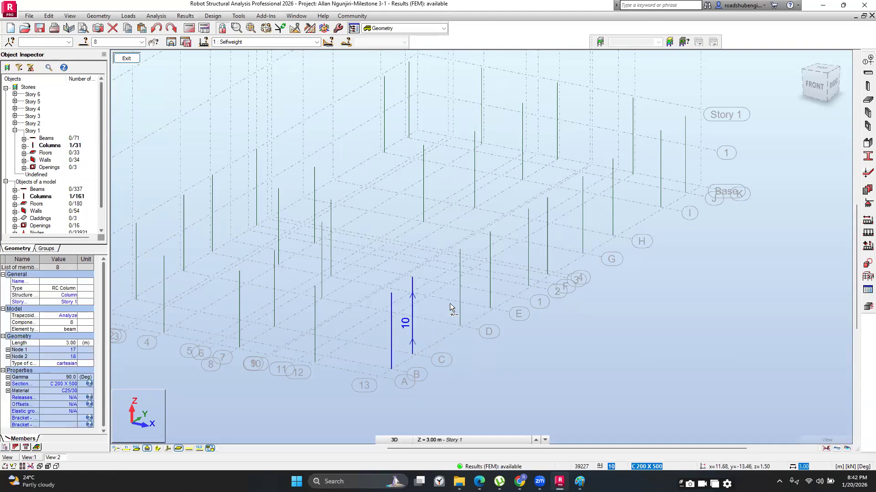
pyautogui.keyDown('ctrl'); pyautogui.click(459, 296); pyautogui.keyUp('ctrl')
pyautogui.keyDown('ctrl'); pyautogui.click(491, 273); pyautogui.keyUp('ctrl')
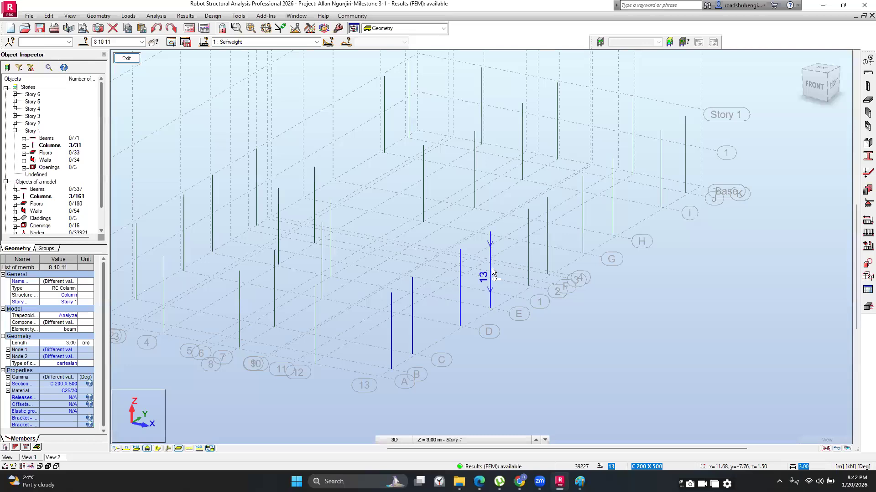
pyautogui.keyDown('ctrl'); pyautogui.click(529, 243); pyautogui.keyUp('ctrl')
pyautogui.keyDown('ctrl'); pyautogui.click(582, 223); pyautogui.keyUp('ctrl')
pyautogui.keyDown('ctrl'); pyautogui.click(659, 186); pyautogui.keyUp('ctrl')
pyautogui.keyDown('ctrl'); pyautogui.click(684, 160); pyautogui.keyUp('ctrl')
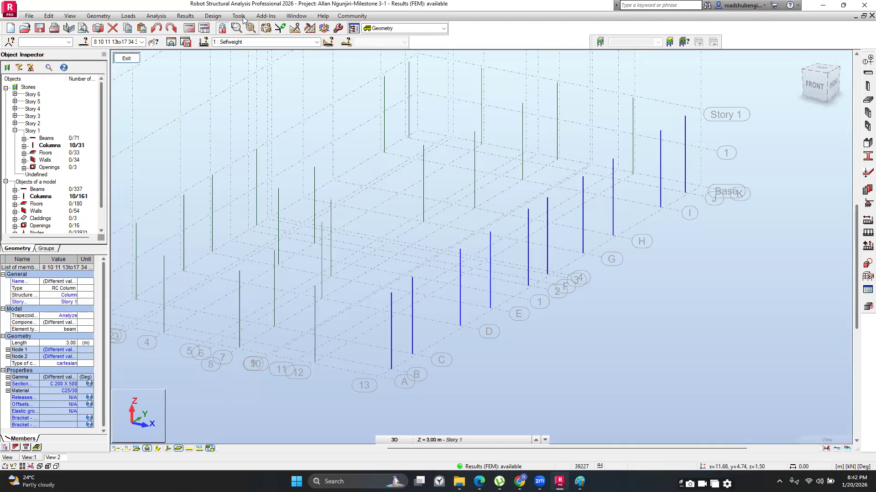
# - Send the selected columns to Provided Reinforcement of RC Elements with all manual combinations, grouped by story, geometry and column chain
pyautogui.click(218, 17)
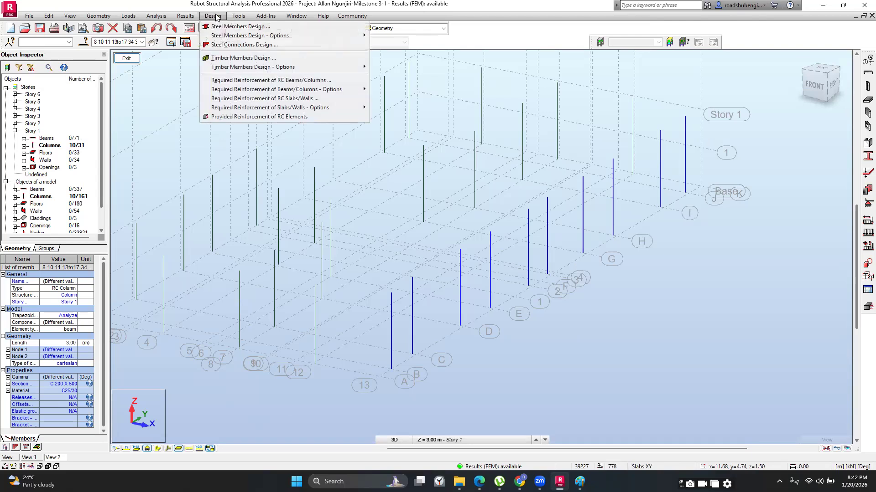
pyautogui.click(246, 117)
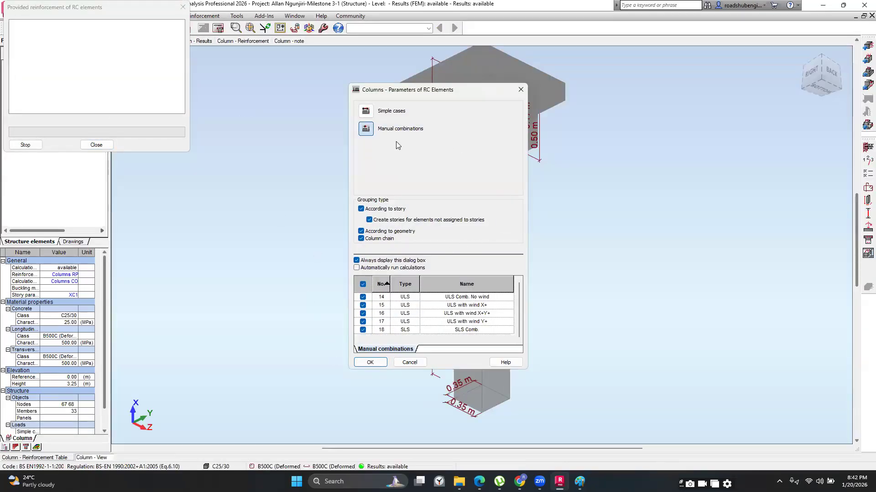
pyautogui.click(381, 362)
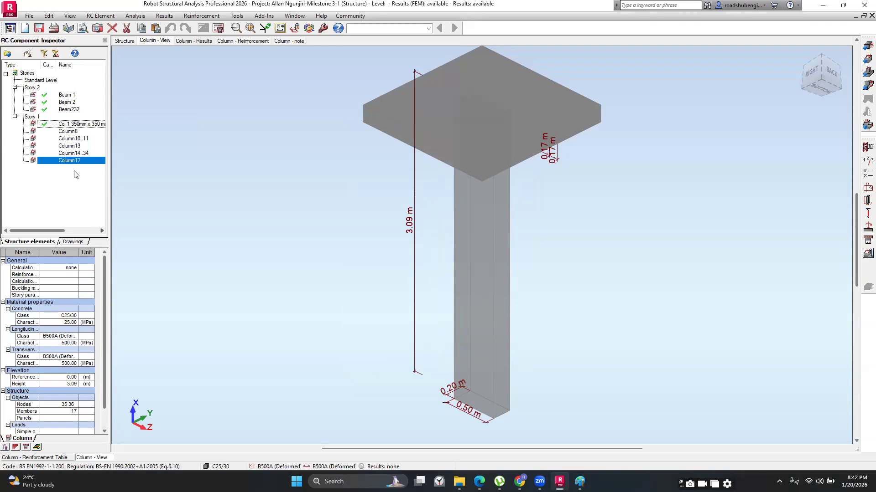
pyautogui.hscroll(2, 75, 169)
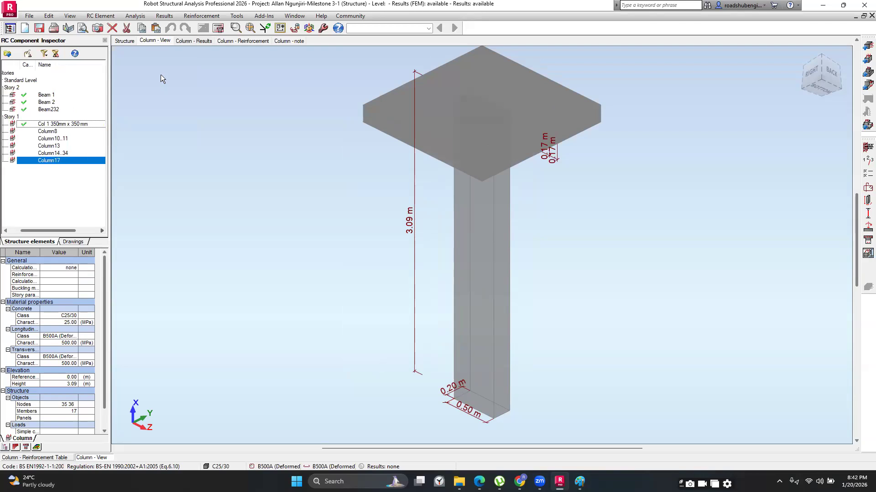
# - Return to the Geometry layout, open the ten outer-row columns in a new editing window and select them all
pyautogui.click(429, 28)
pyautogui.click(371, 45)
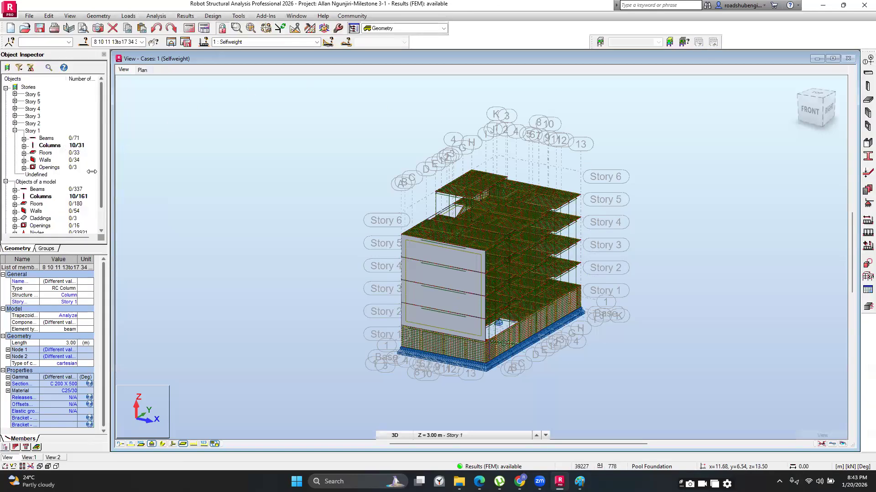
pyautogui.click(171, 42)
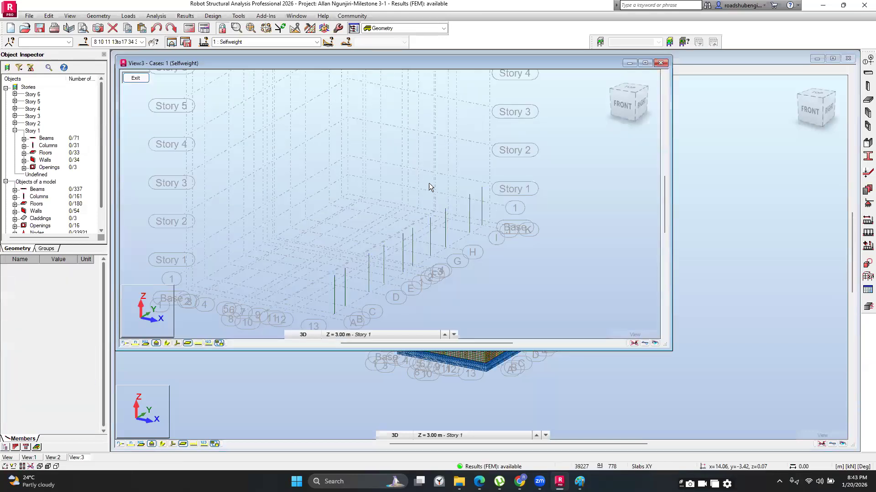
pyautogui.moveTo(396, 160); pyautogui.dragTo(393, 206, button='middle')
pyautogui.moveTo(494, 135); pyautogui.dragTo(331, 243)
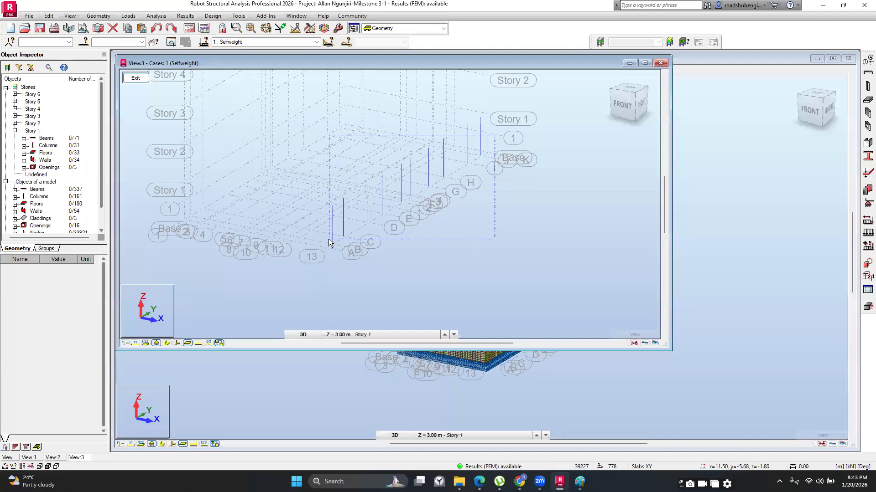
# - Load the isolated outer-row columns into the RC reinforcement module again with the manual combinations and display Column14..34
pyautogui.click(211, 17)
pyautogui.click(228, 117)
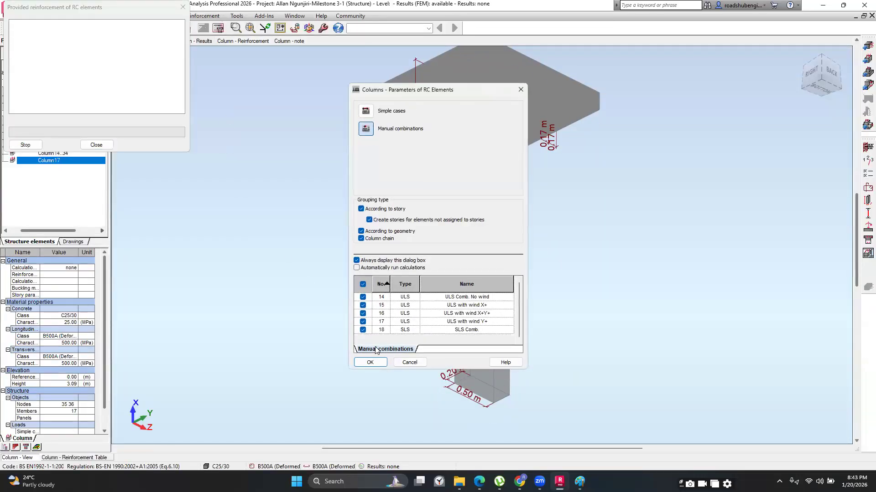
pyautogui.click(369, 363)
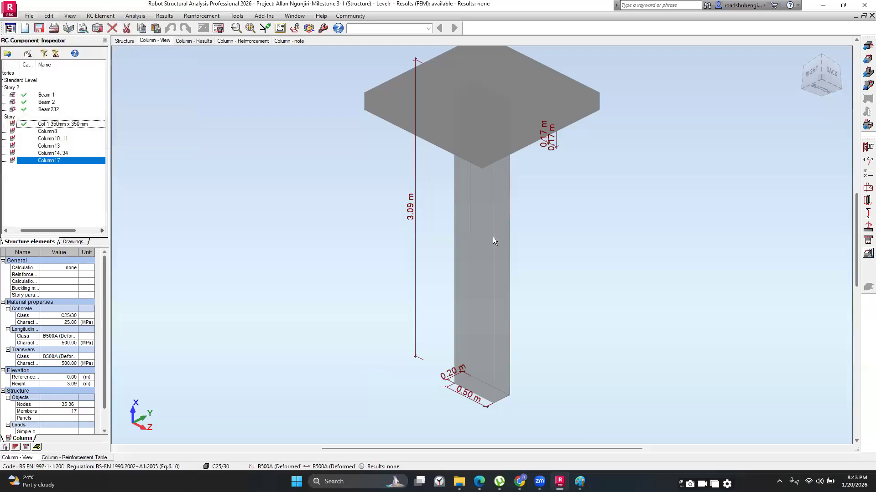
pyautogui.click(57, 154)
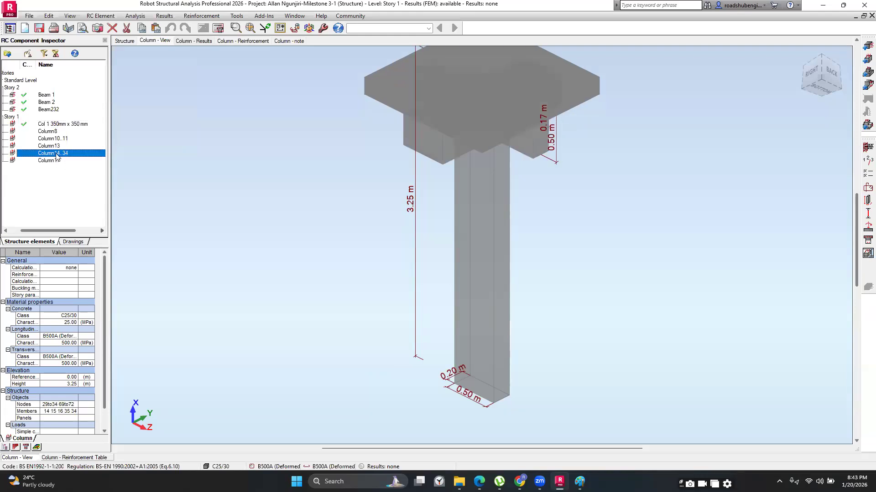
pyautogui.rightClick(57, 155)
pyautogui.moveTo(69, 174)
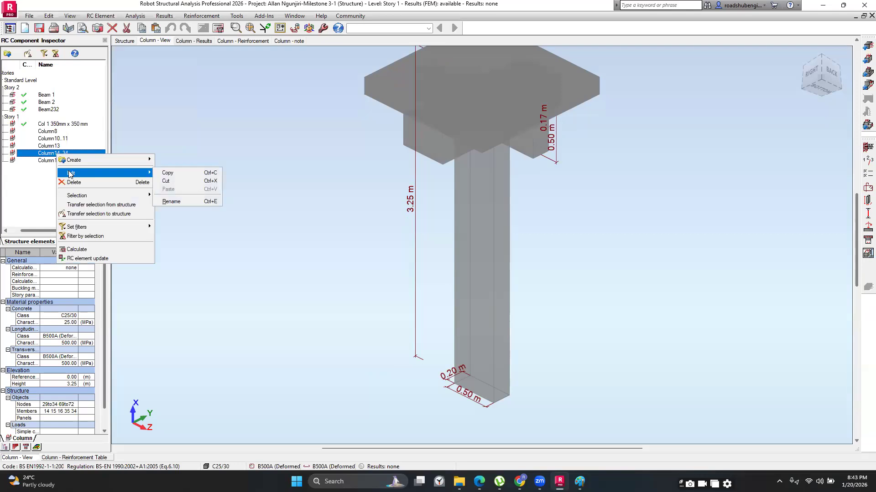
pyautogui.click(172, 202)
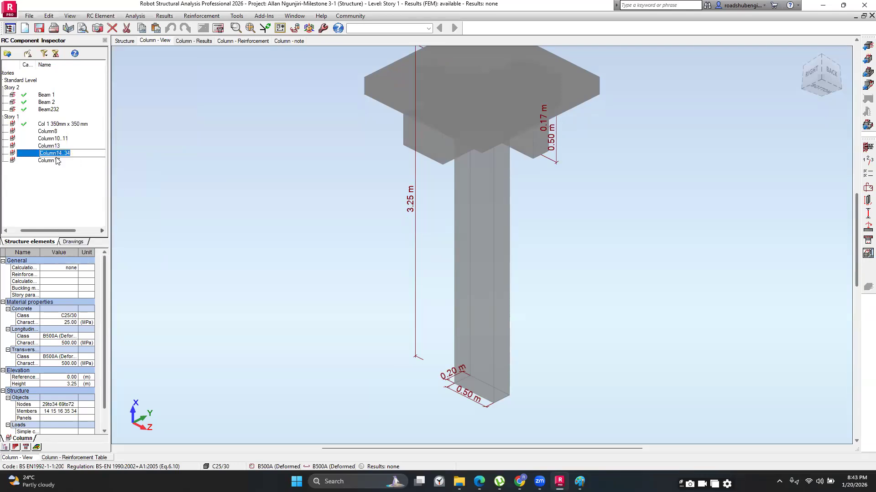
pyautogui.click(57, 139)
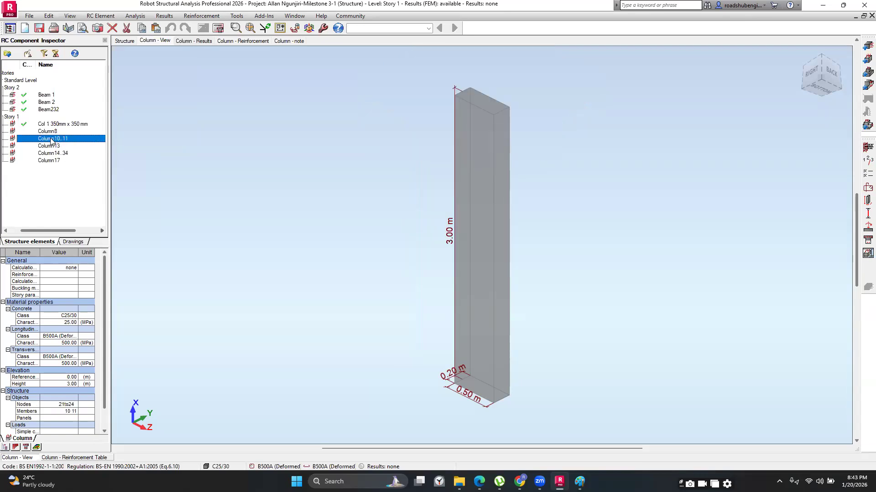
# - Assign Columns RP reinforcement parameters, CO Columns calculation options and XC1 story parameters to Column14..34, and calculate its reinforcement
pyautogui.click(58, 155)
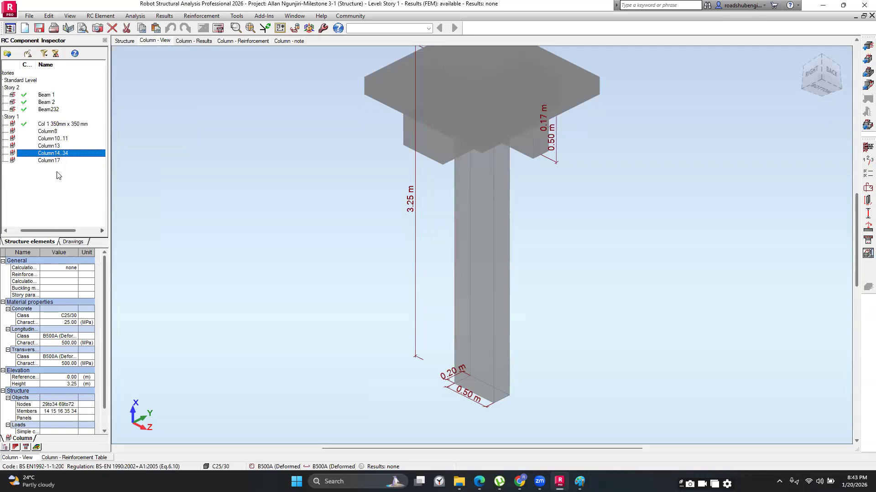
pyautogui.keyDown('shift'); pyautogui.moveTo(205, 219); pyautogui.dragTo(230, 238, button='middle'); pyautogui.keyUp('shift')
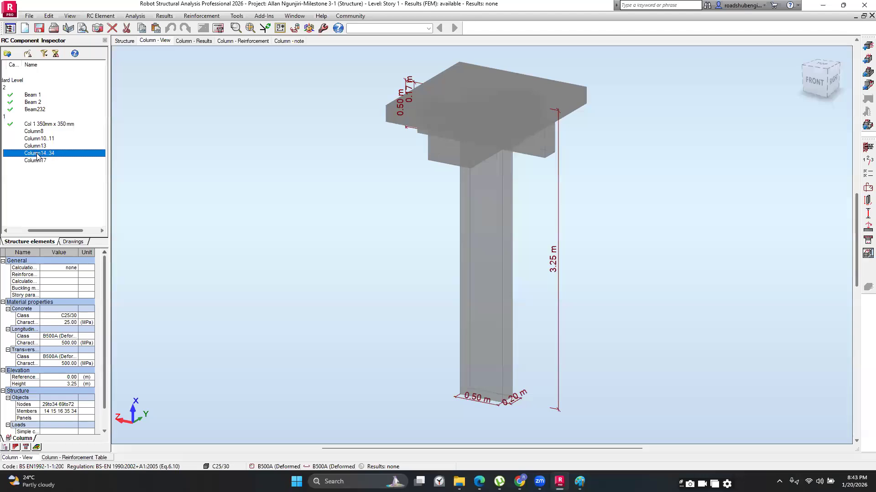
pyautogui.click(72, 275)
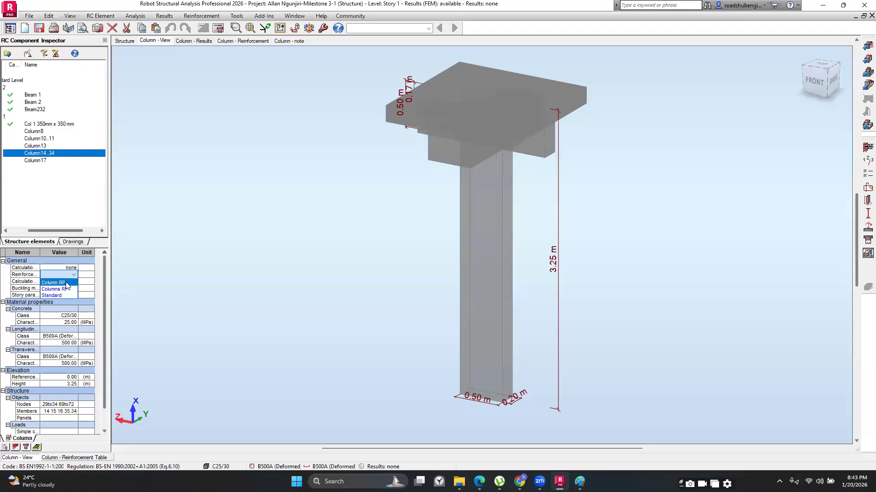
pyautogui.click(64, 291)
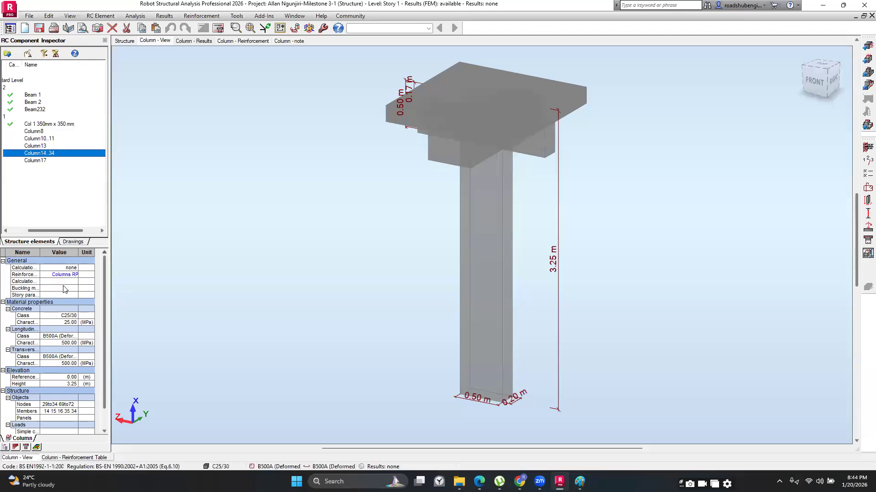
pyautogui.click(67, 283)
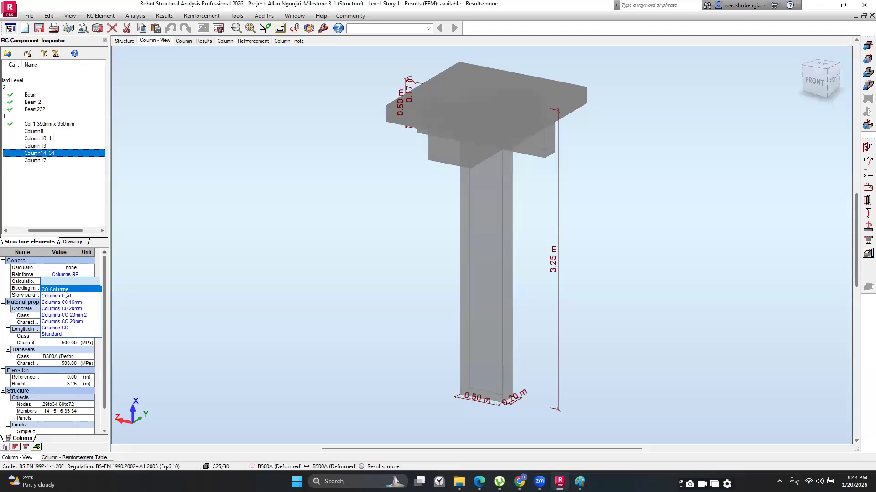
pyautogui.click(65, 290)
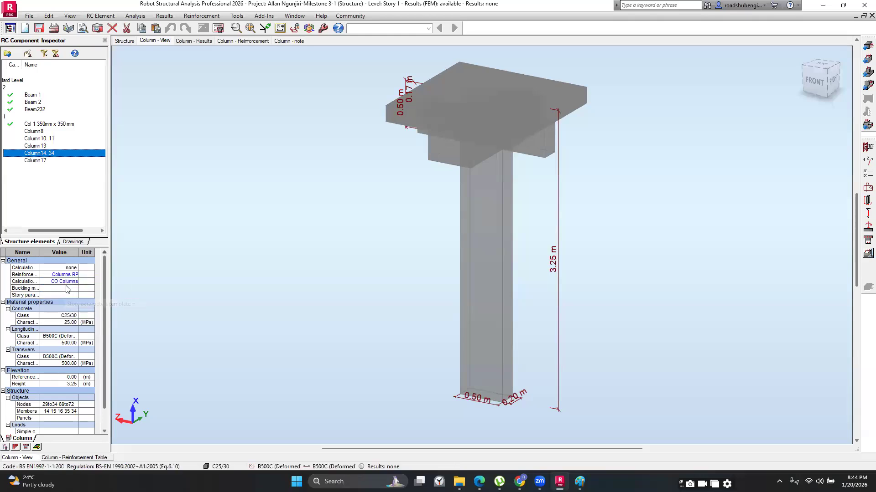
pyautogui.click(67, 295)
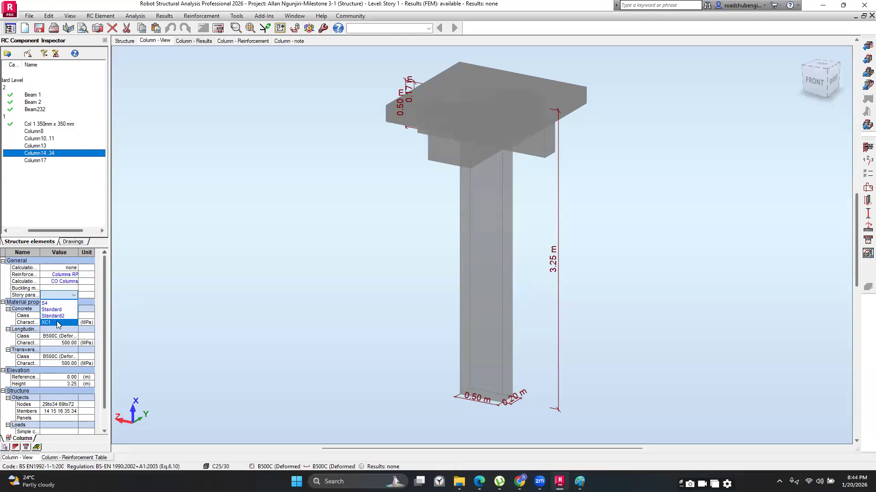
pyautogui.click(58, 322)
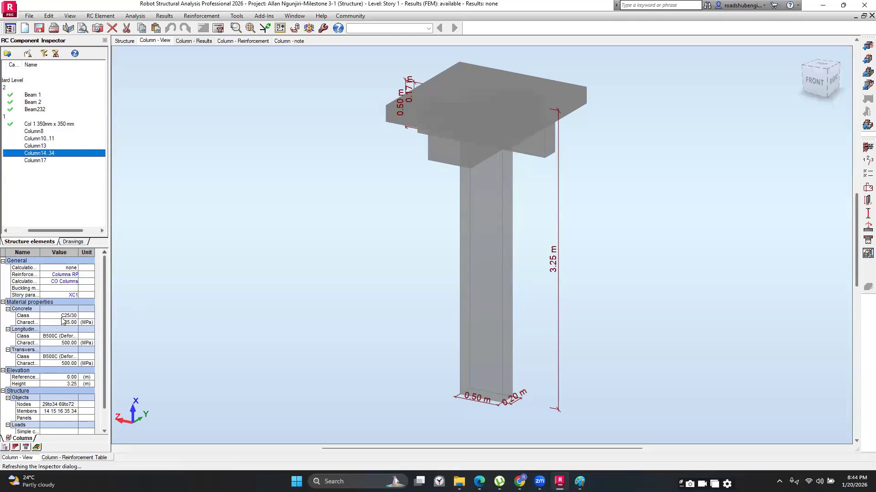
pyautogui.click(219, 29)
pyautogui.click(460, 284)
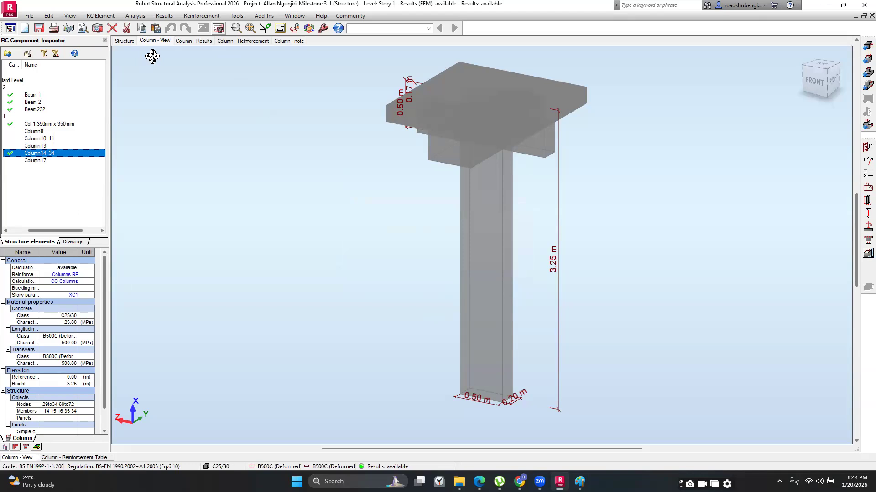
# - Review the ULS results and reinforcement bar table of Column14..34, comparing its bars with those of Col 1 350mm x 350 mm
pyautogui.click(185, 40)
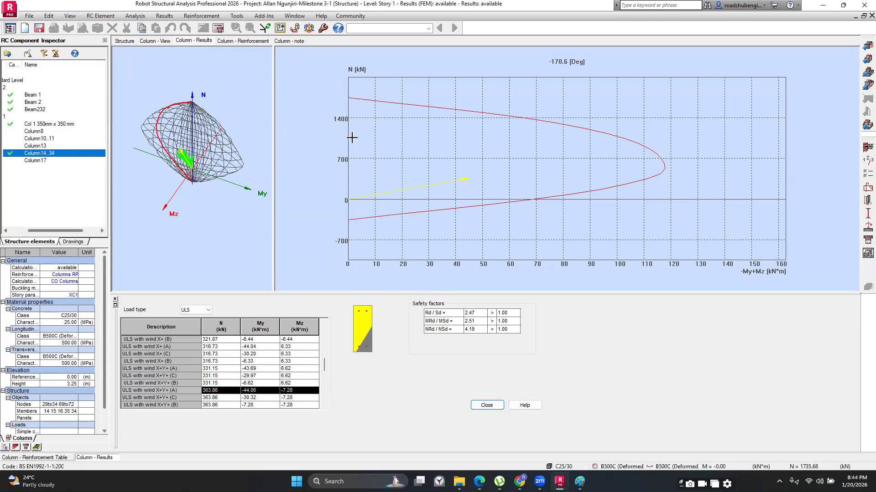
pyautogui.click(250, 41)
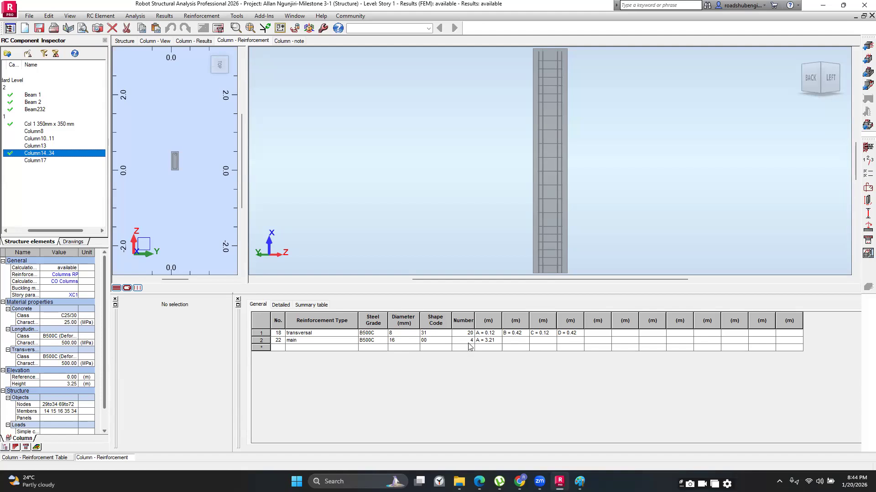
pyautogui.click(55, 124)
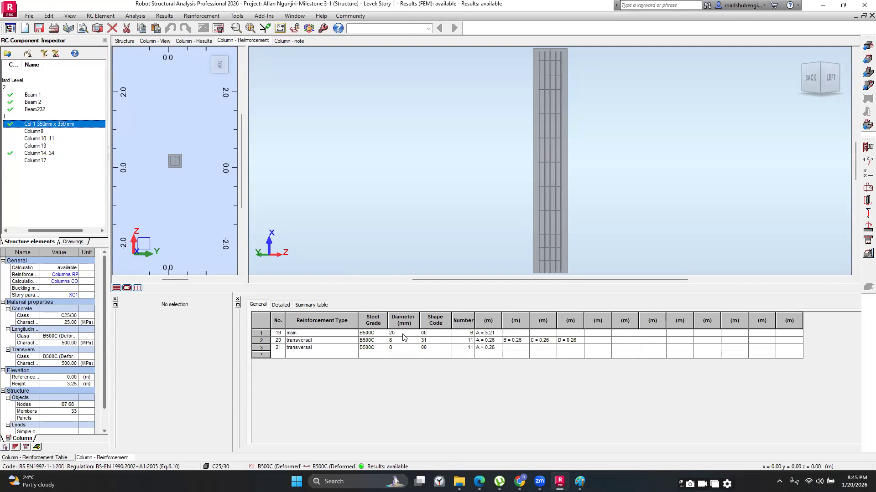
pyautogui.click(38, 153)
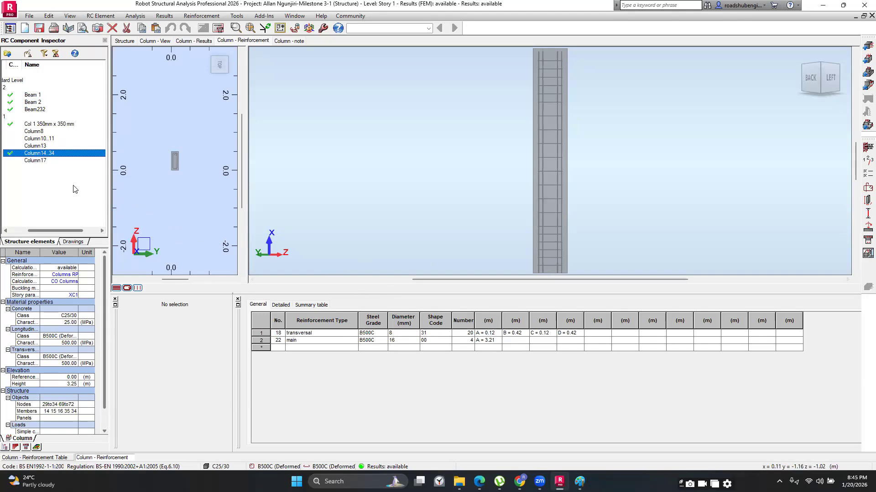
# - Select Column8, Column10..11, Column13, Column14..34 and Column17 together and assign them the Column RP reinforcement parameters
pyautogui.click(34, 132)
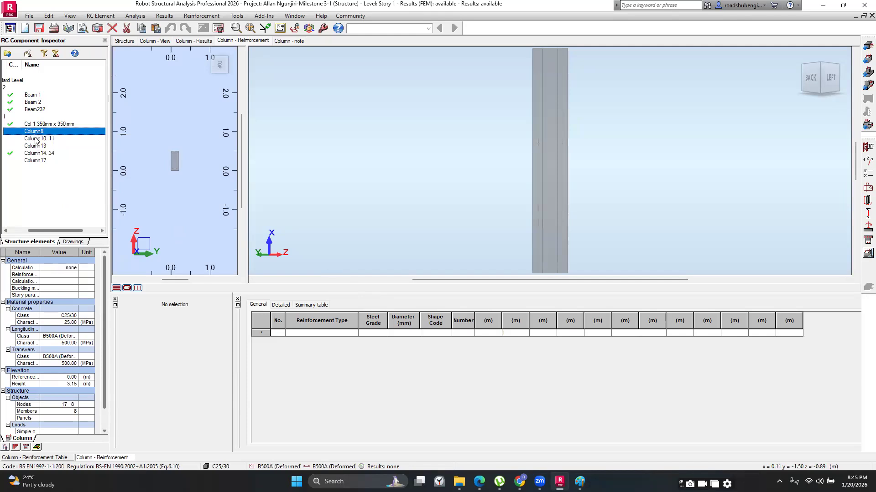
pyautogui.keyDown('ctrl'); pyautogui.click(35, 138); pyautogui.keyUp('ctrl')
pyautogui.keyDown('ctrl'); pyautogui.click(35, 146); pyautogui.keyUp('ctrl')
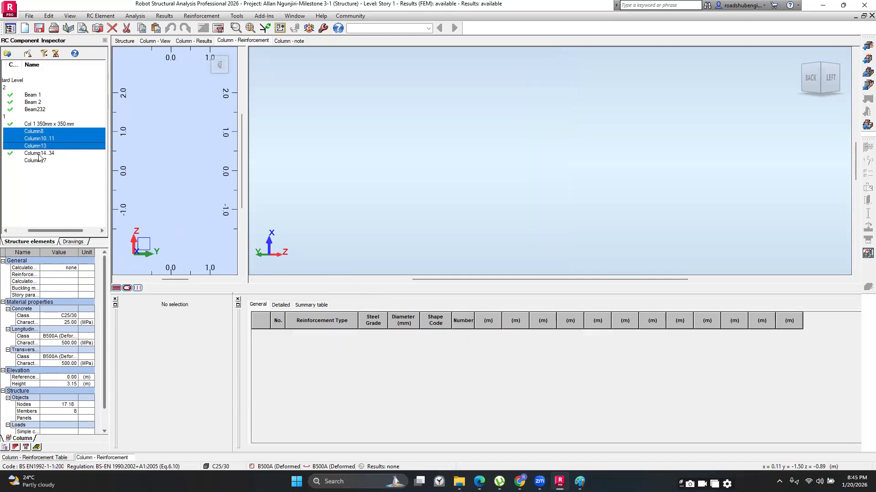
pyautogui.keyDown('ctrl'); pyautogui.click(39, 154); pyautogui.keyUp('ctrl')
pyautogui.keyDown('ctrl'); pyautogui.click(36, 161); pyautogui.keyUp('ctrl')
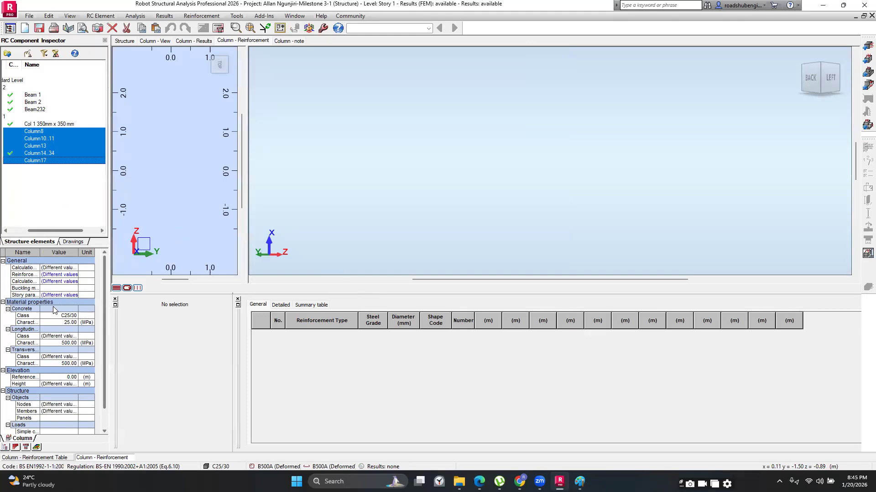
pyautogui.click(75, 275)
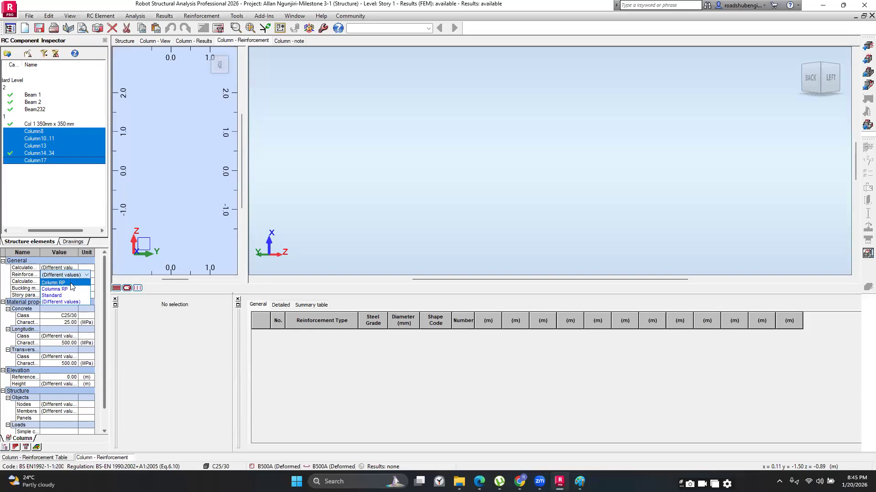
pyautogui.click(71, 282)
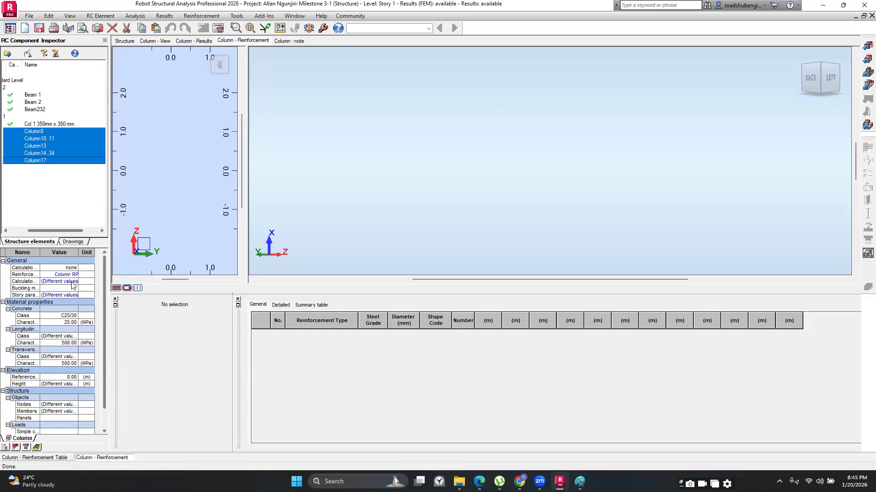
# - Set Columns CO calculation options and XC1 story parameters for the five selected column groups and calculate their reinforcement
pyautogui.click(72, 283)
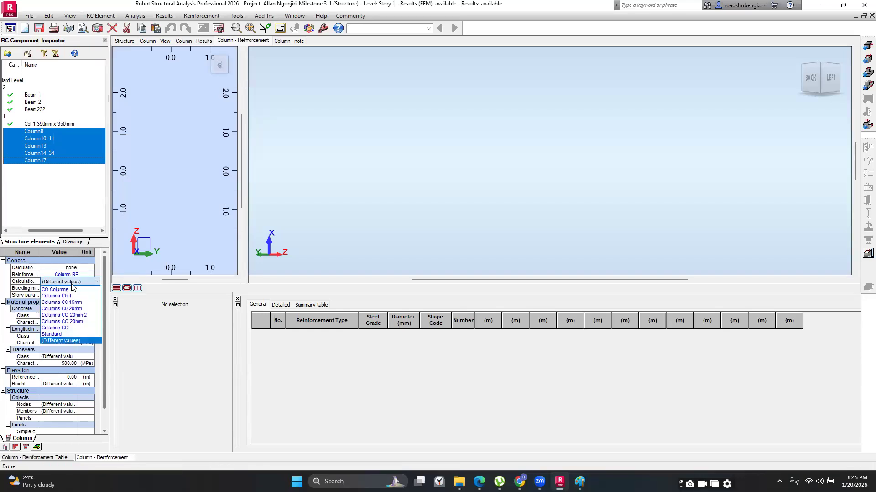
pyautogui.click(71, 328)
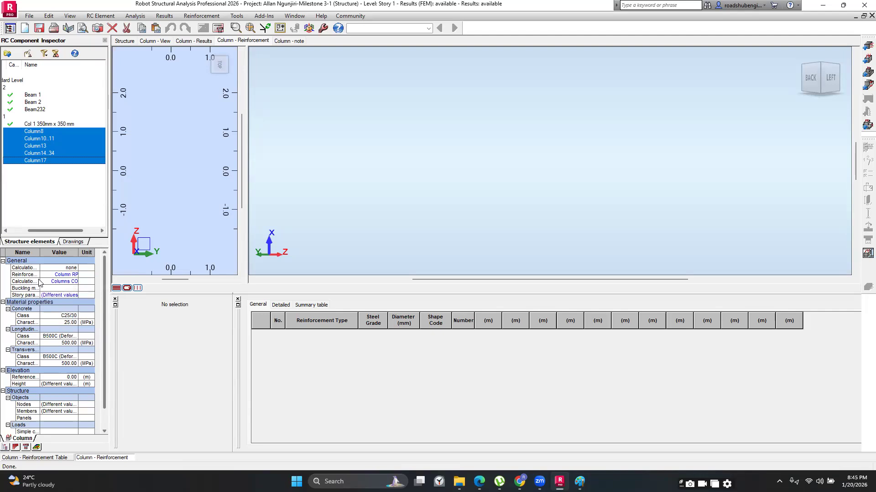
pyautogui.click(78, 296)
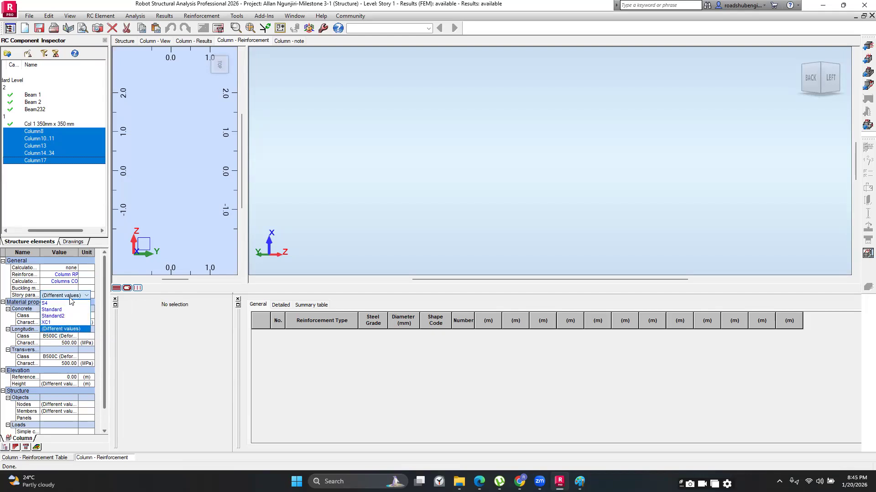
pyautogui.click(50, 323)
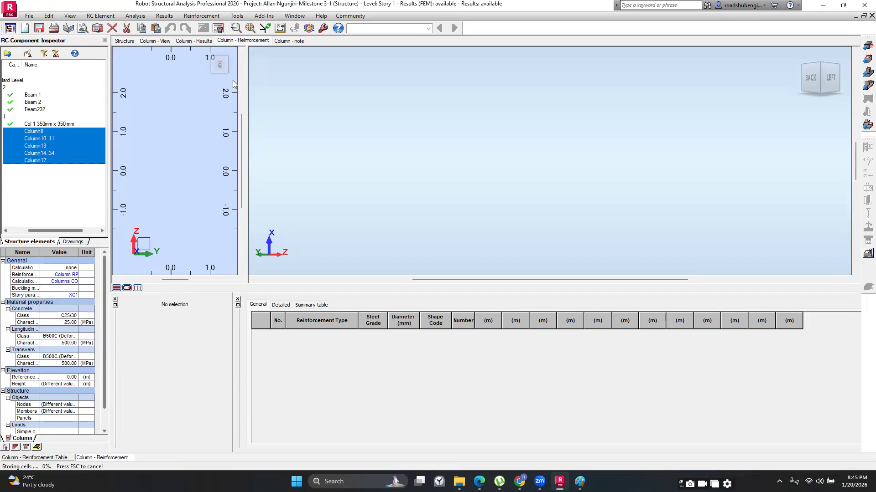
pyautogui.click(217, 29)
pyautogui.click(469, 281)
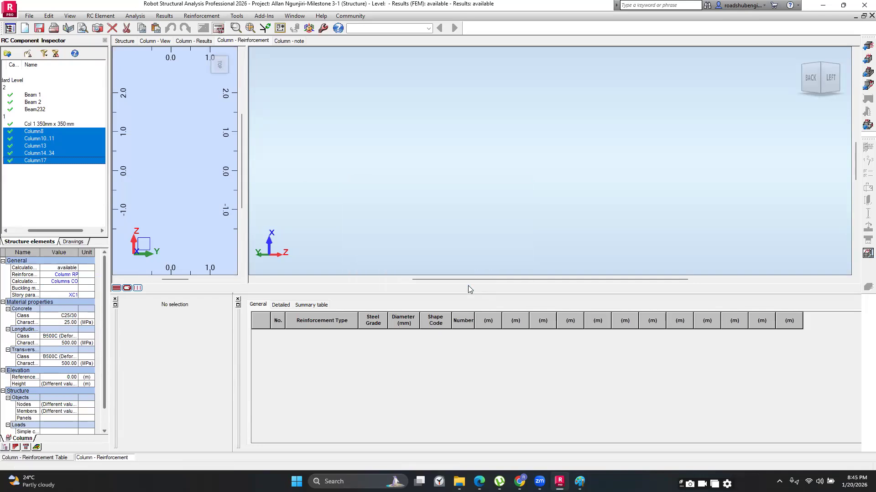
# - Examine the main and transversal bars in the reinforcement tables of Column8, Column10..11, Column13, Column14..34 and Column17
pyautogui.click(32, 134)
pyautogui.click(72, 192)
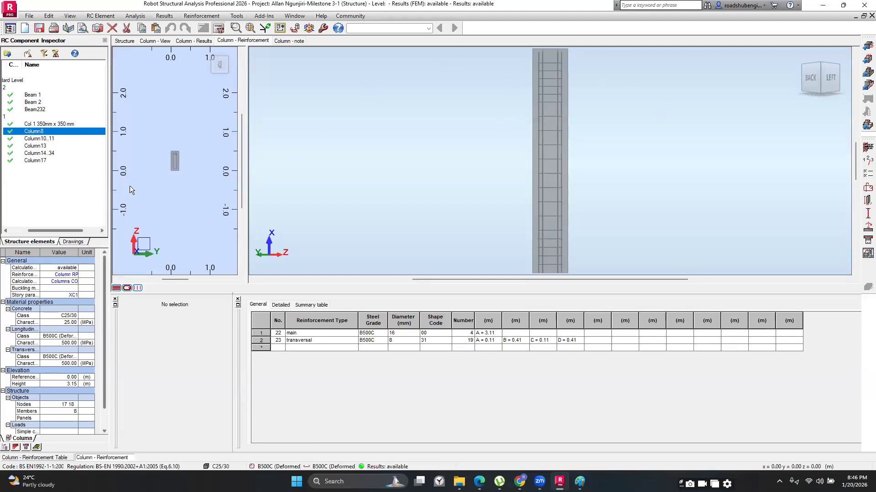
pyautogui.click(48, 138)
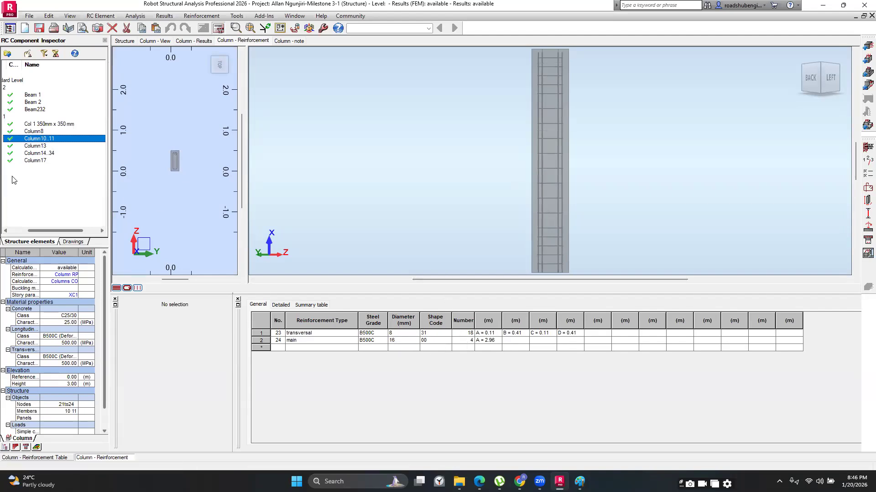
pyautogui.click(45, 147)
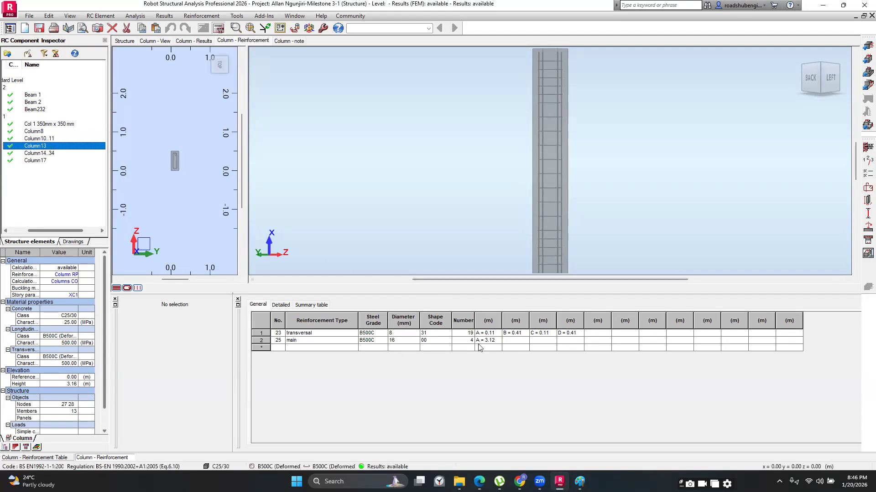
pyautogui.click(41, 153)
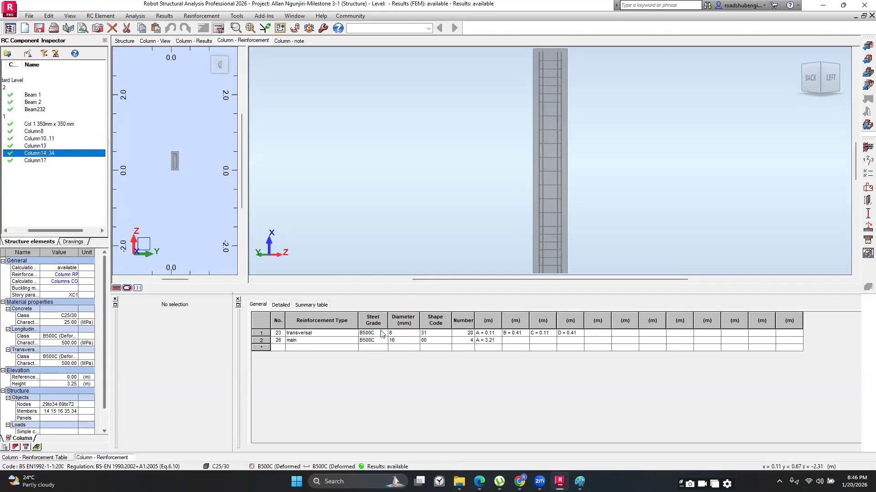
pyautogui.click(30, 160)
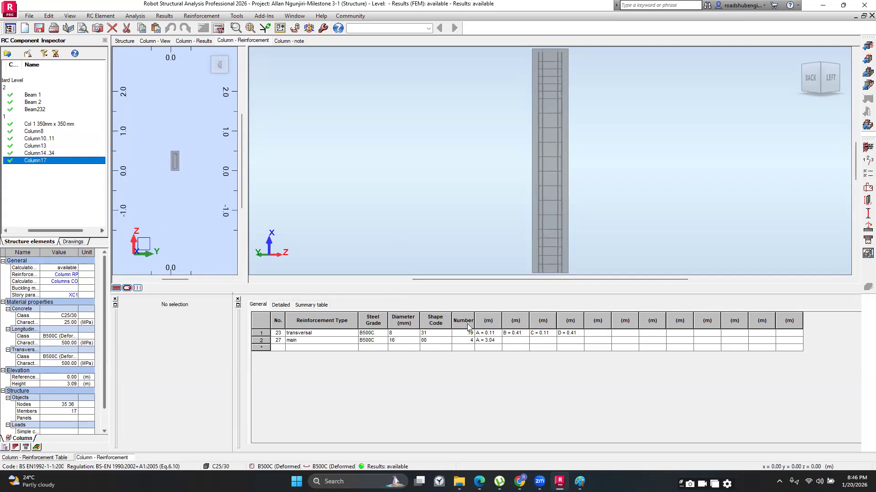
# - Review the ULS forces, interaction diagrams and safety factors of Column17, Column14..34, Column13, Column10..11 and Column8
pyautogui.click(157, 41)
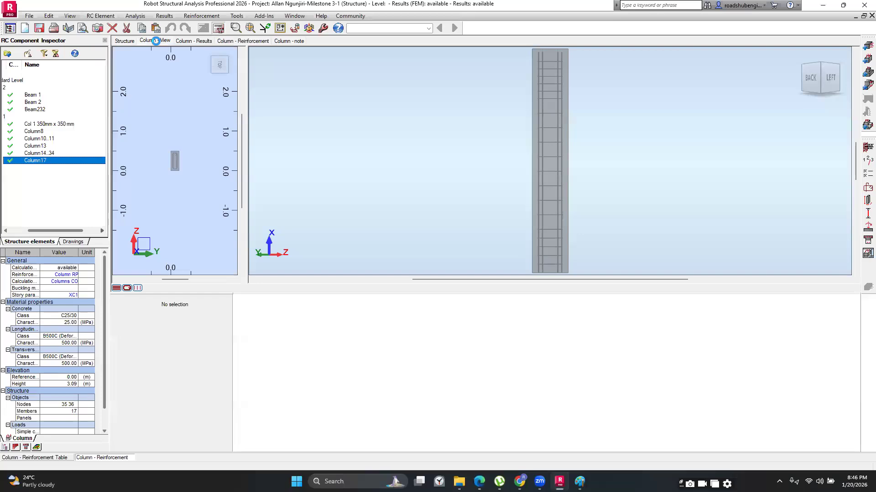
pyautogui.click(194, 41)
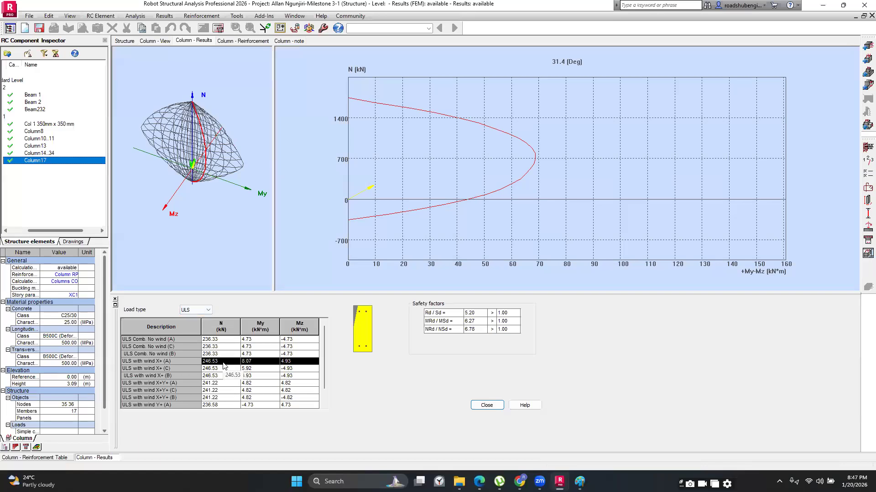
pyautogui.click(47, 155)
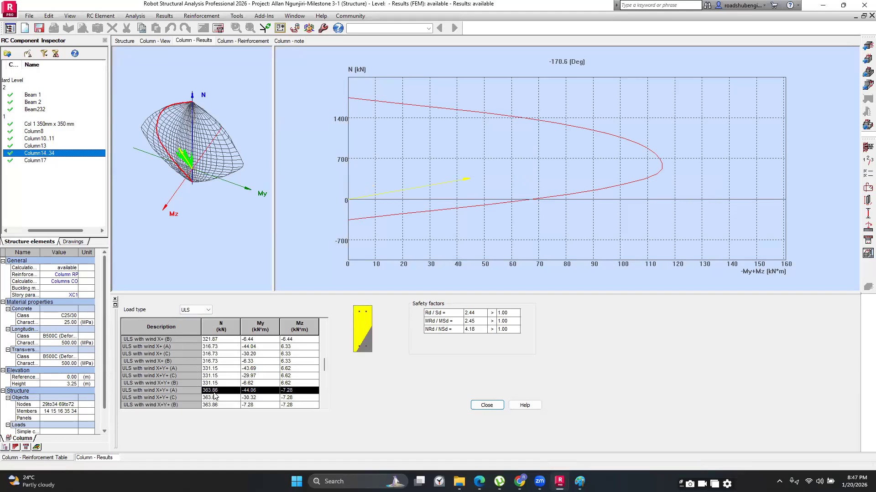
pyautogui.click(34, 145)
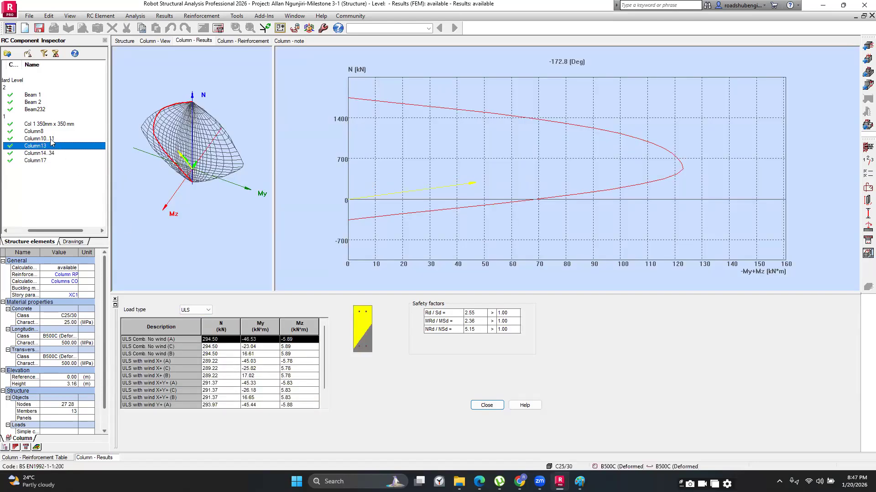
pyautogui.click(49, 138)
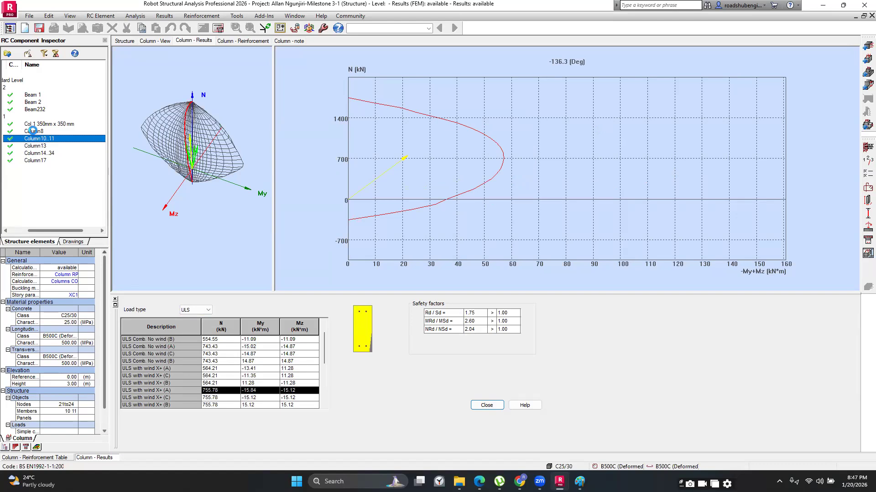
pyautogui.click(34, 131)
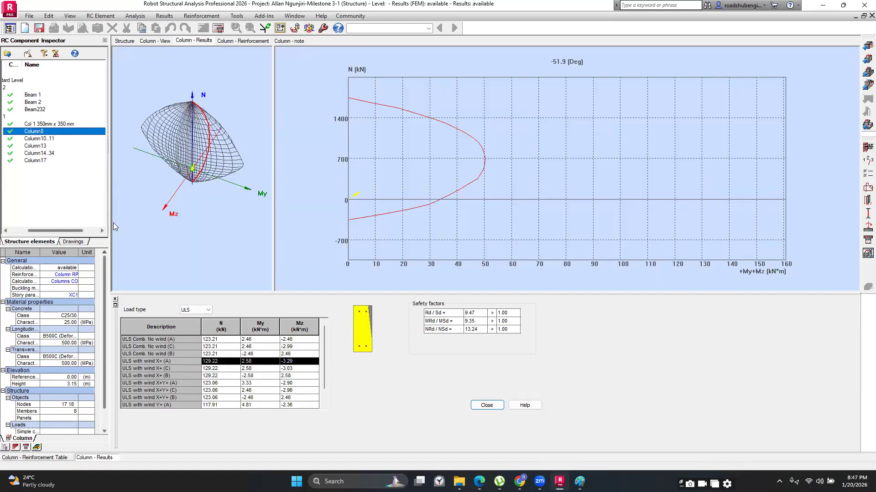
# - Compare the results of Col 1 and Column10..11, and examine Column10..11's reinforcement, calculation note and geometry
pyautogui.click(71, 124)
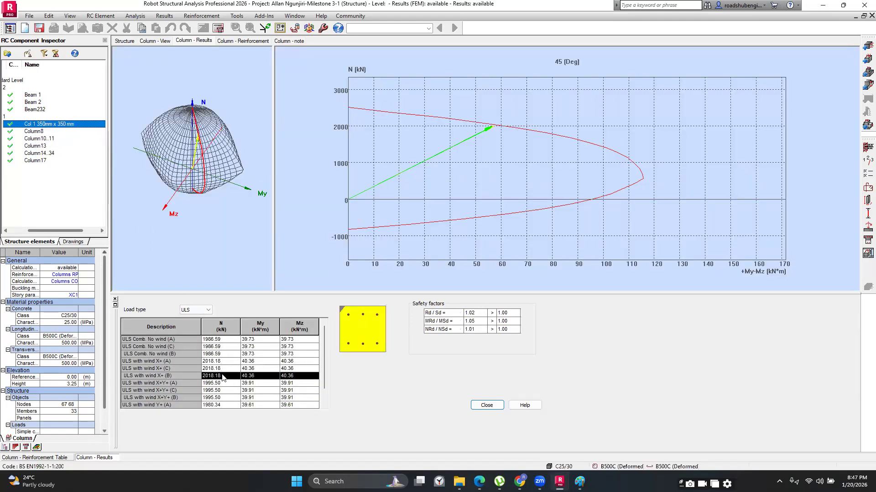
pyautogui.click(41, 139)
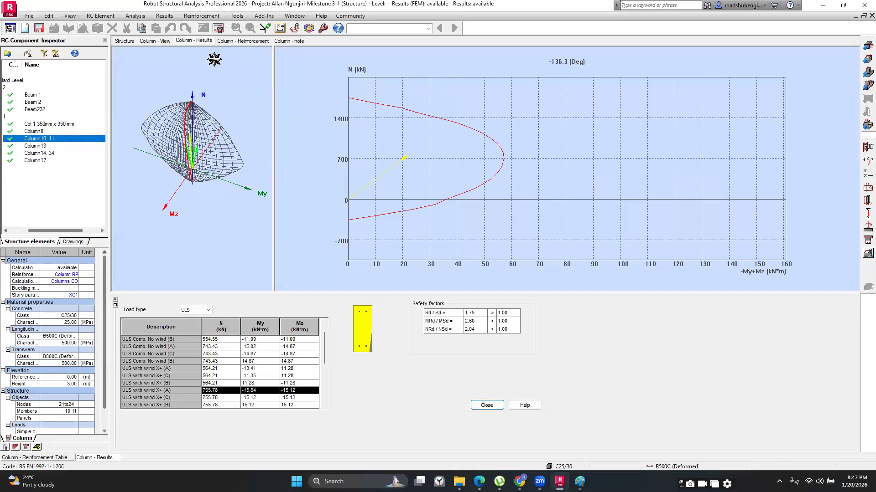
pyautogui.click(228, 41)
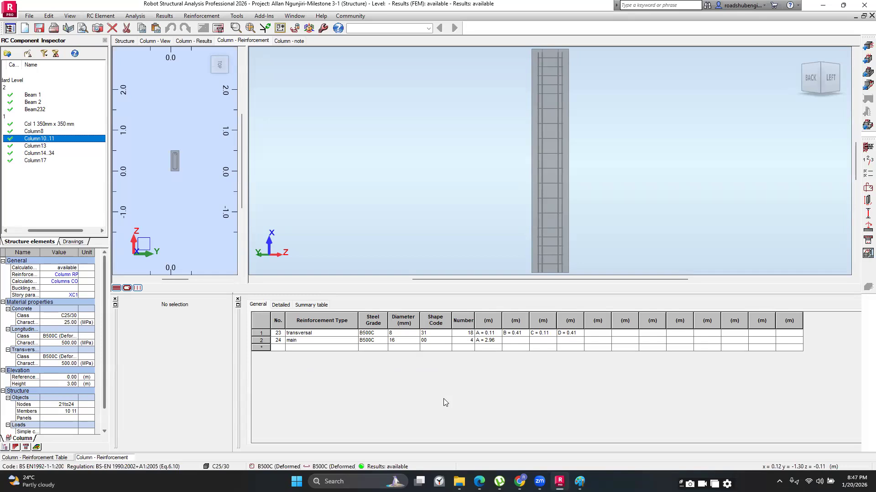
pyautogui.click(292, 42)
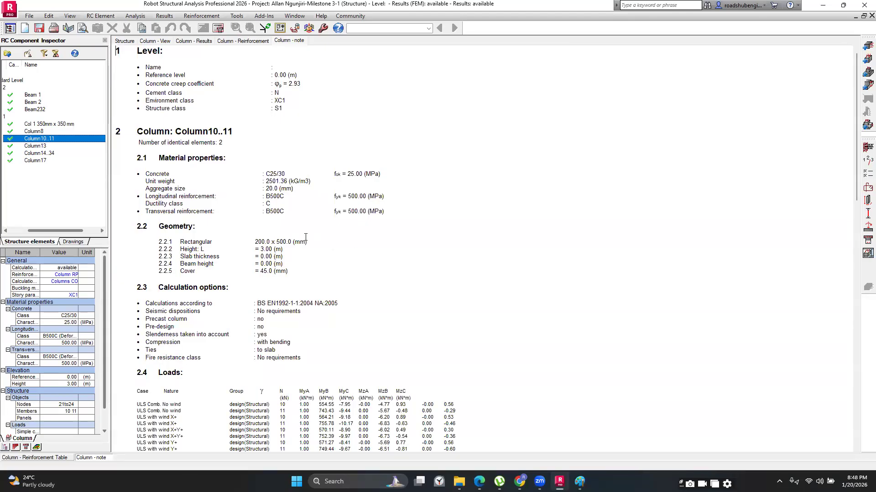
pyautogui.click(51, 154)
pyautogui.click(157, 41)
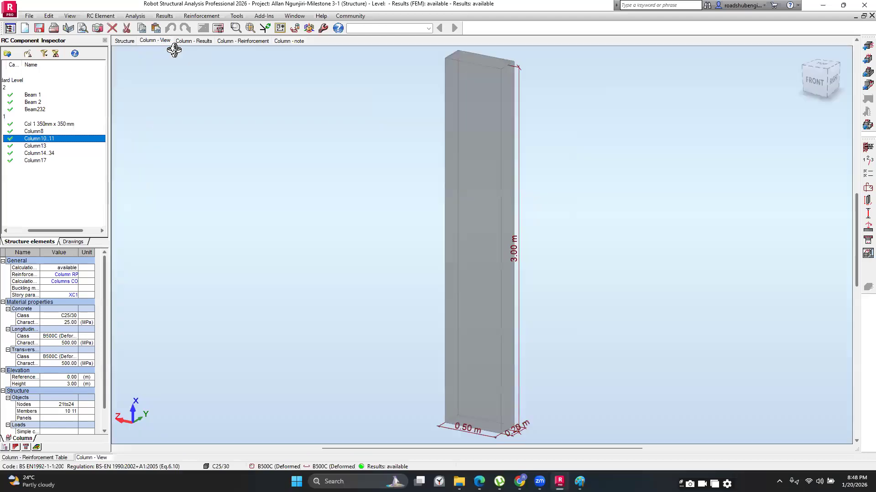
pyautogui.click(195, 41)
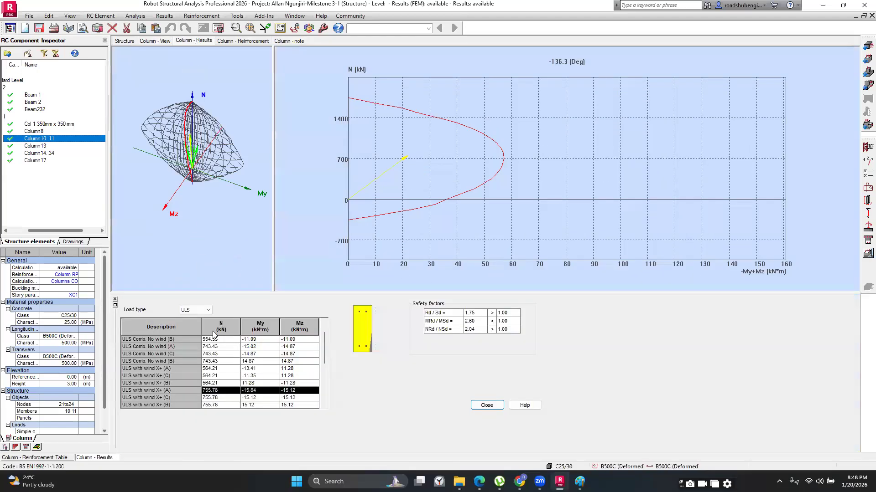
# - Rename Column10..11 as "Col 2 200 x 500 mm"
pyautogui.rightClick(41, 138)
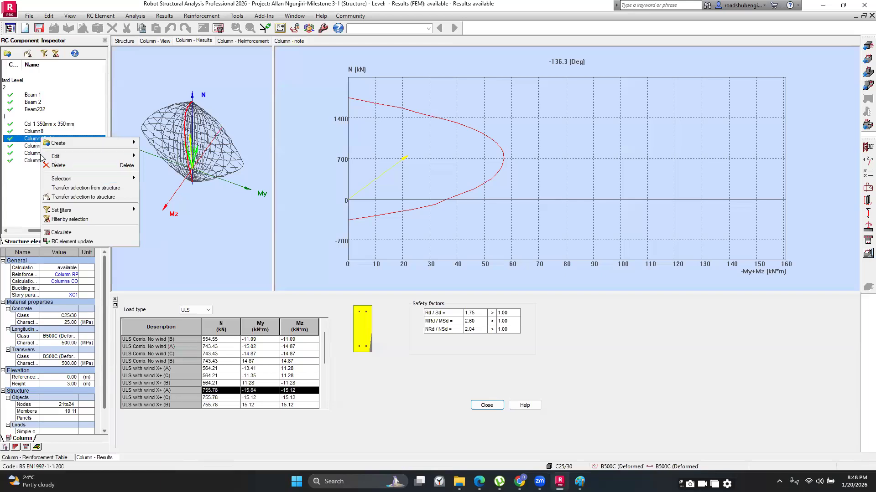
pyautogui.moveTo(64, 157)
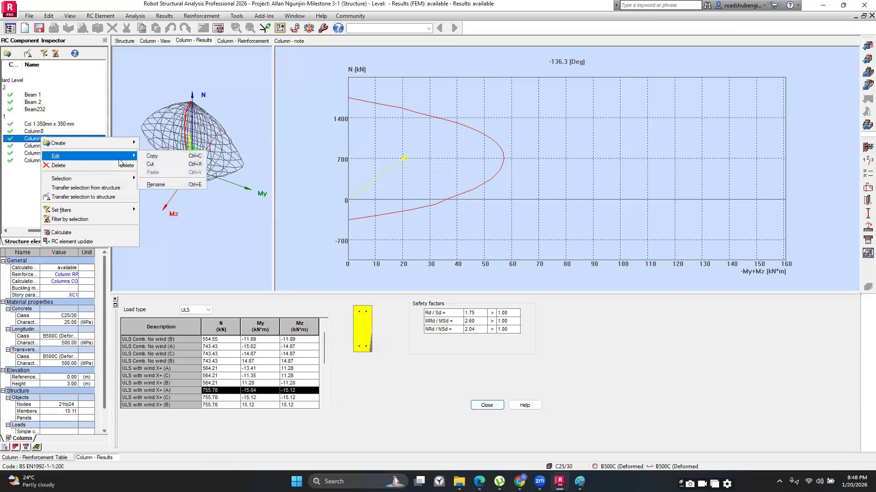
pyautogui.click(161, 184)
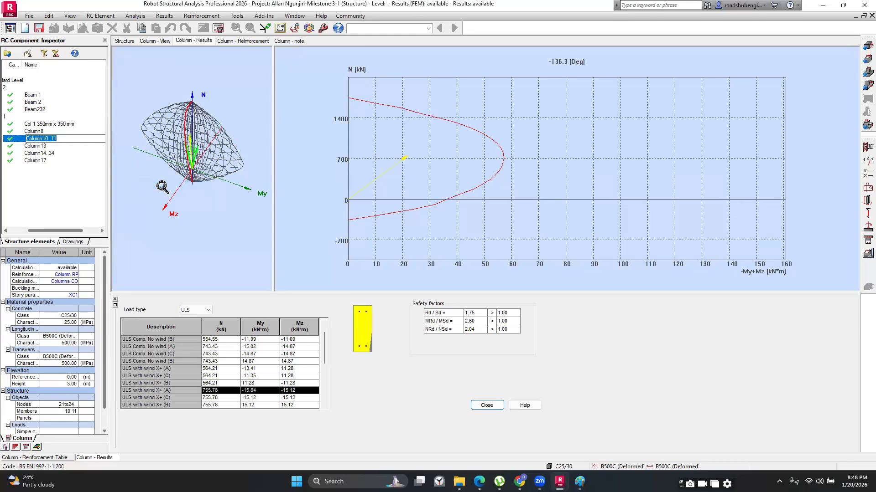
pyautogui.write('Col 2 200 x 500 mm')
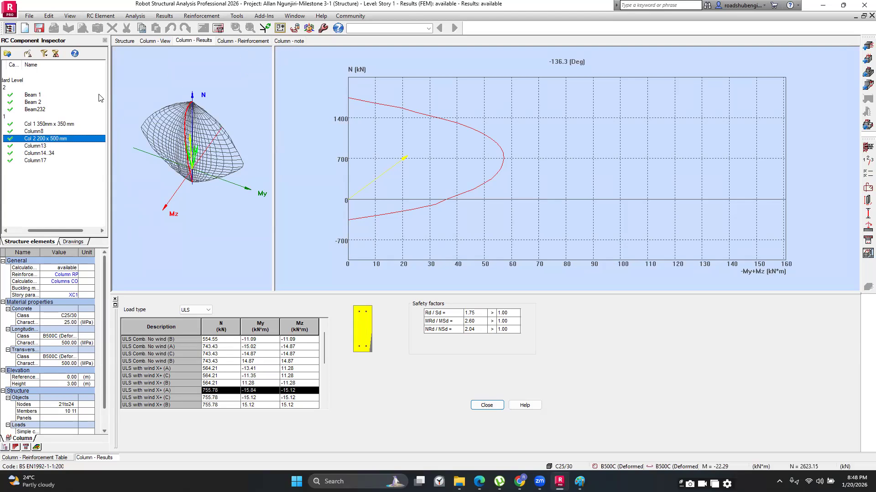
# - Compare the results of the 350 x 350 mm and 200 x 500 mm columns, and read through Col 2's calculation note
pyautogui.click(67, 125)
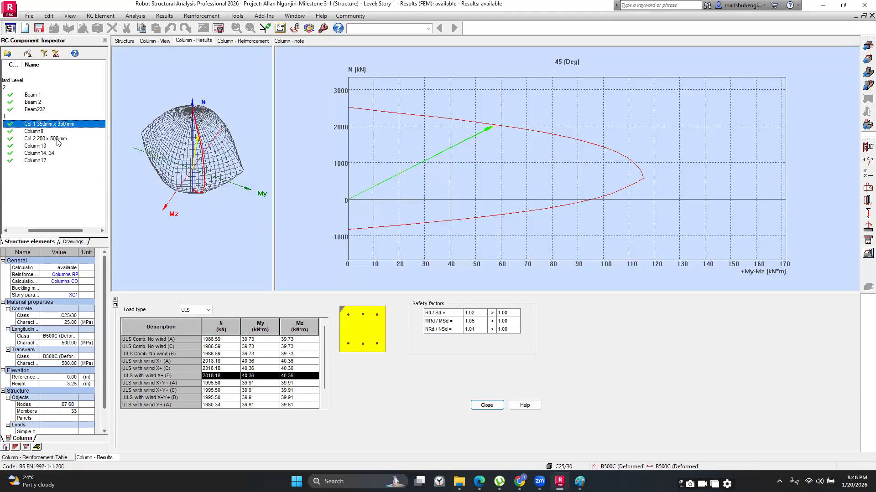
pyautogui.click(59, 140)
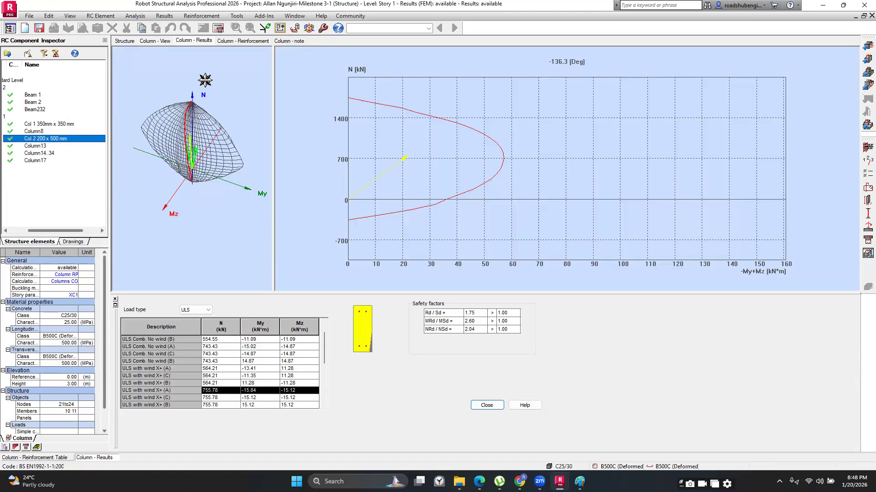
pyautogui.click(285, 42)
pyautogui.scroll(-15, 279, 120)
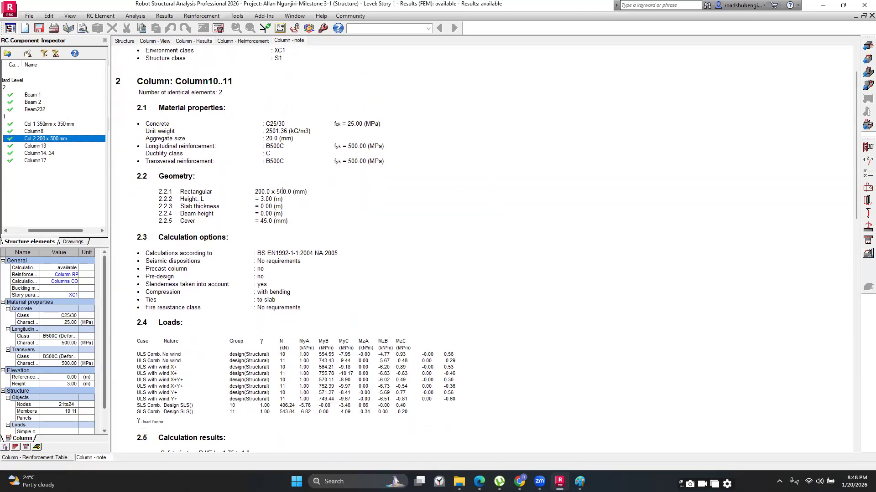
pyautogui.scroll(-6, 287, 198)
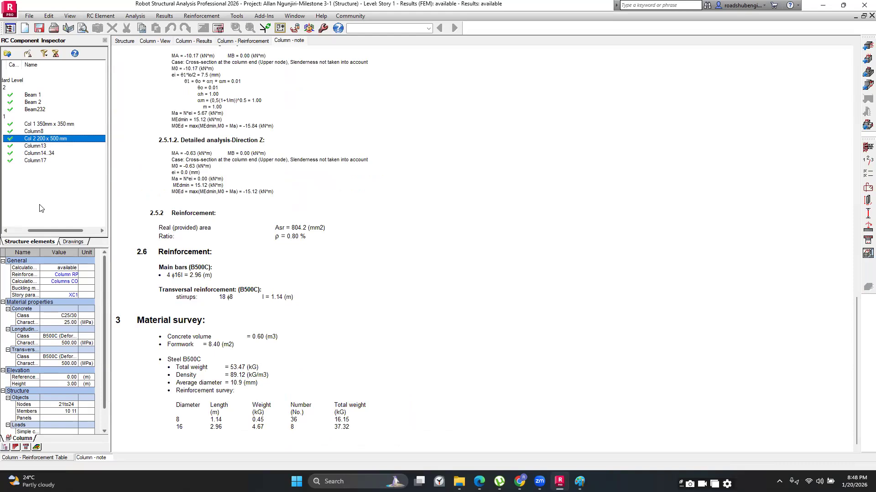
pyautogui.scroll(10, 250, 325)
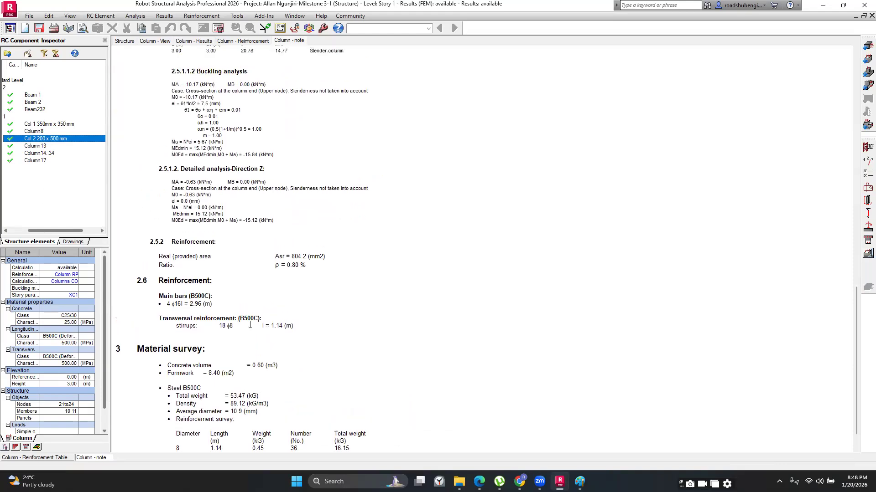
pyautogui.scroll(3, 260, 331)
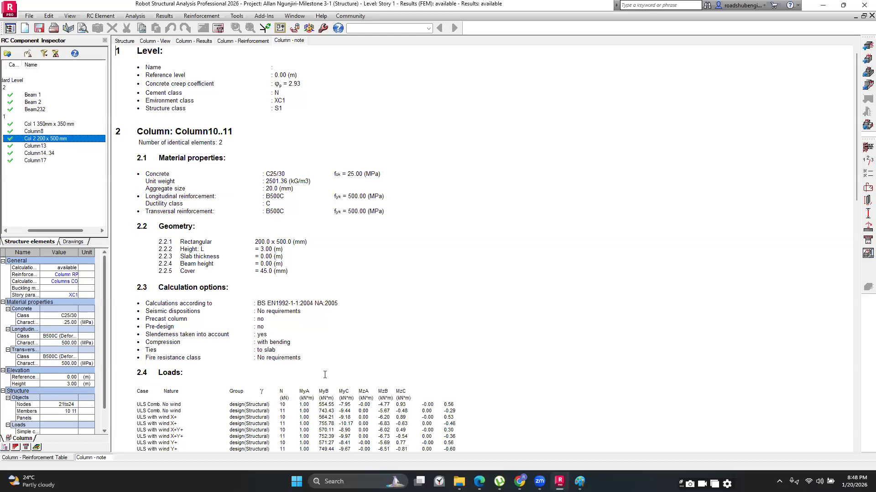
pyautogui.scroll(-15, 291, 380)
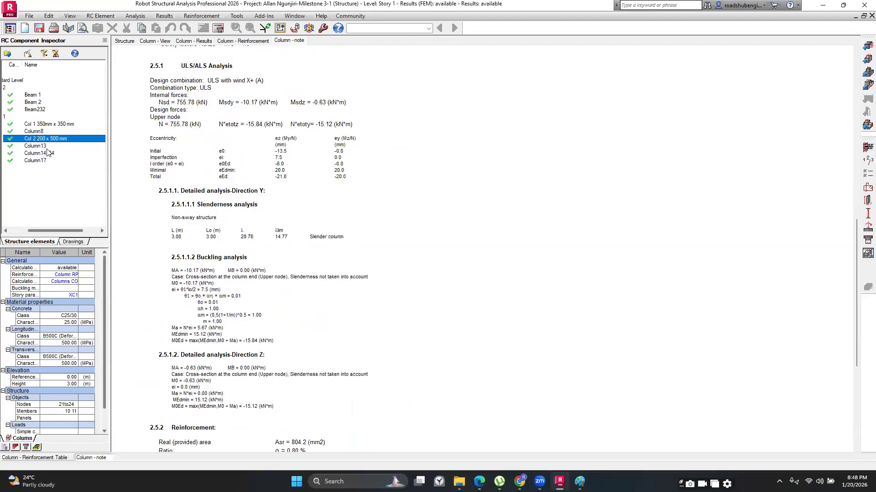
# - Return to the Geometry layout, isolate all Story 1 columns in a new view and display their section shapes
pyautogui.click(428, 29)
pyautogui.click(380, 45)
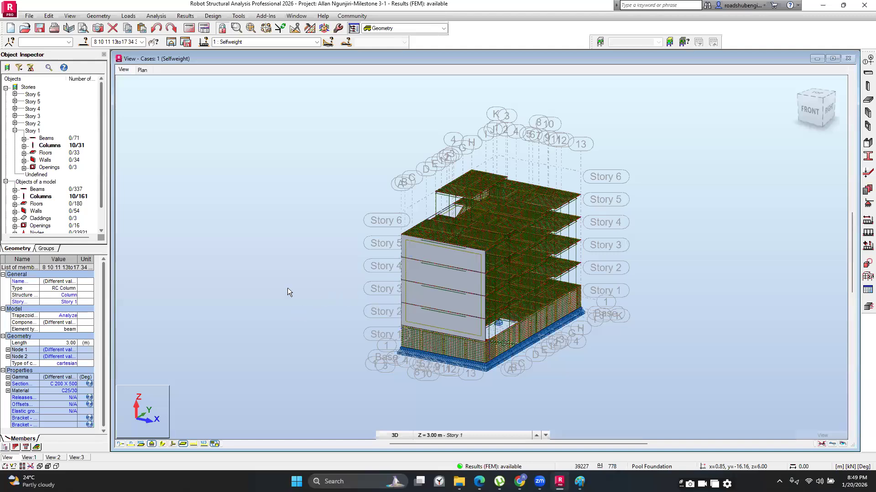
pyautogui.click(206, 225)
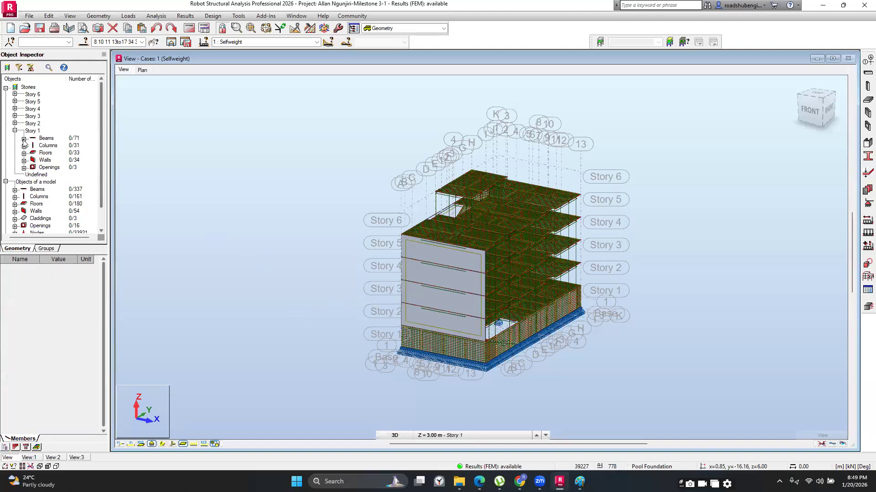
pyautogui.rightClick(55, 146)
pyautogui.click(75, 164)
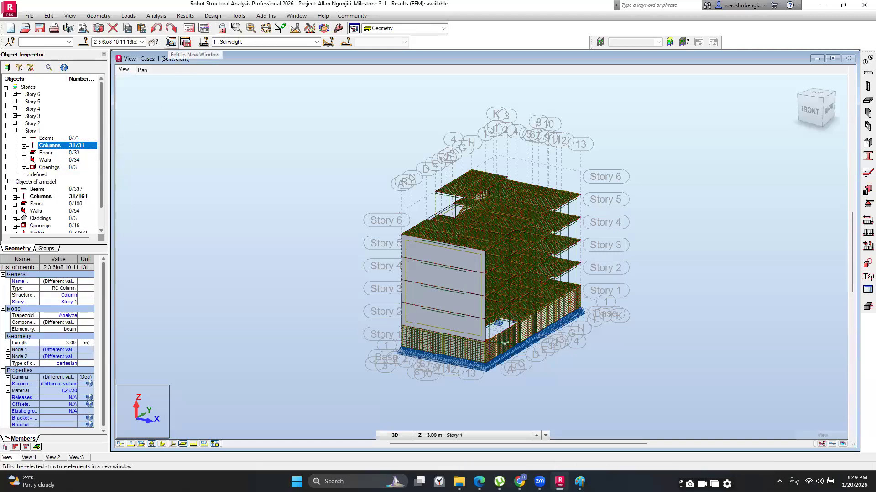
pyautogui.click(171, 42)
pyautogui.click(645, 63)
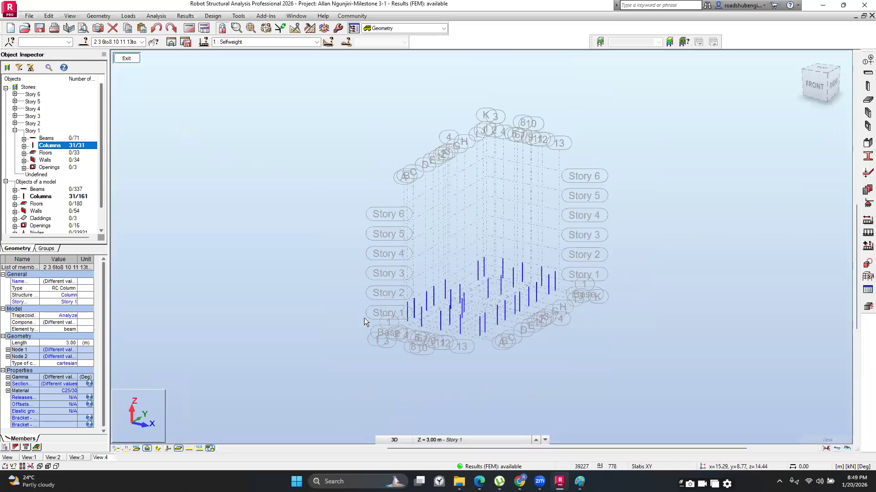
pyautogui.click(719, 272)
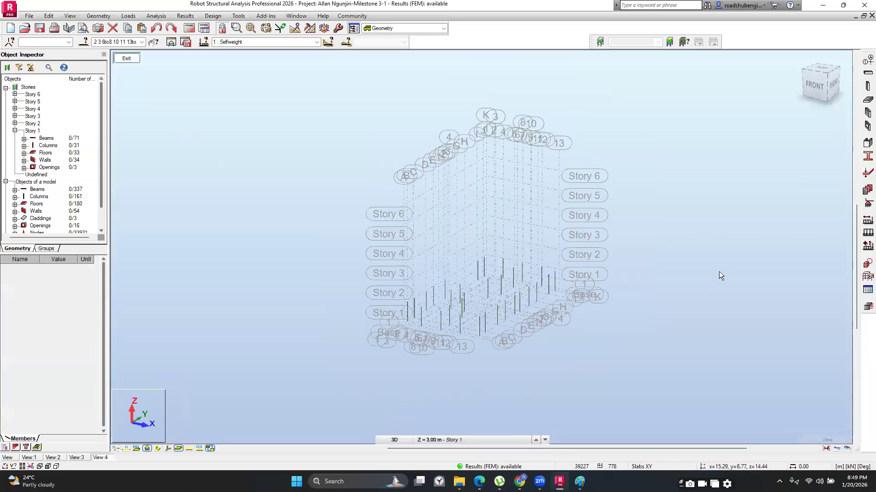
pyautogui.click(158, 450)
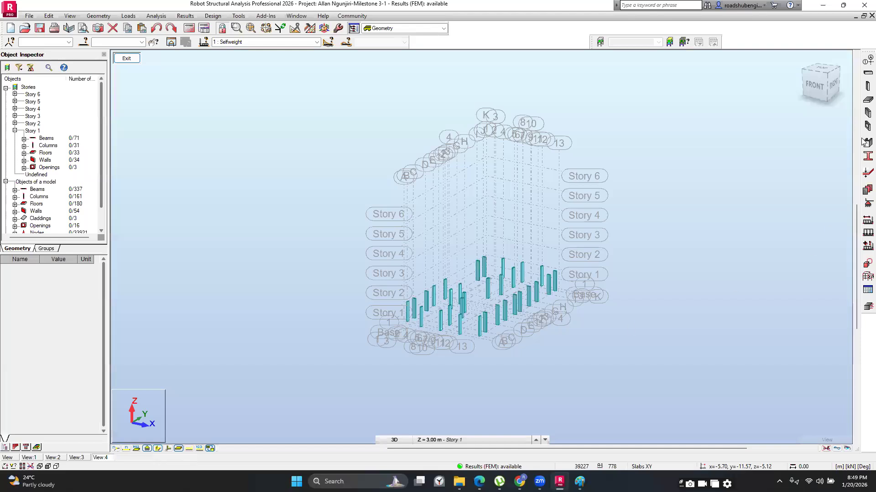
# - Inspect the section assigned to interior column 33 among the isolated Story 1 columns
pyautogui.click(822, 82)
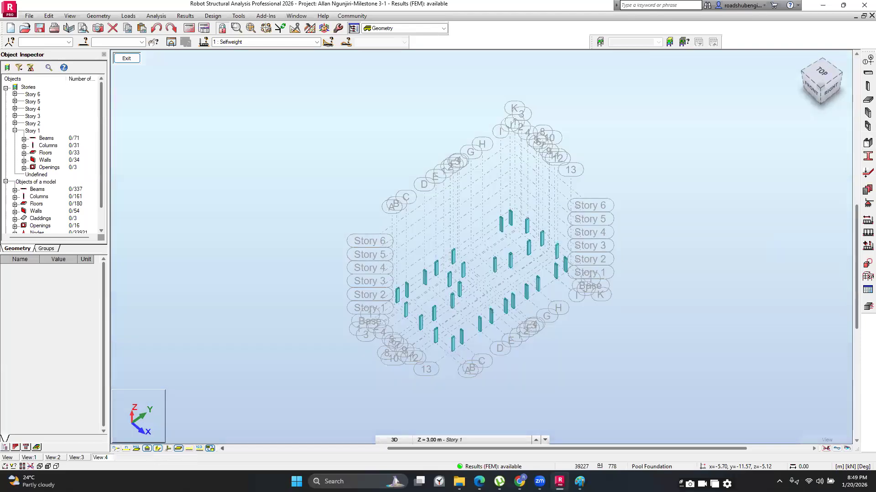
pyautogui.scroll(8, 517, 274)
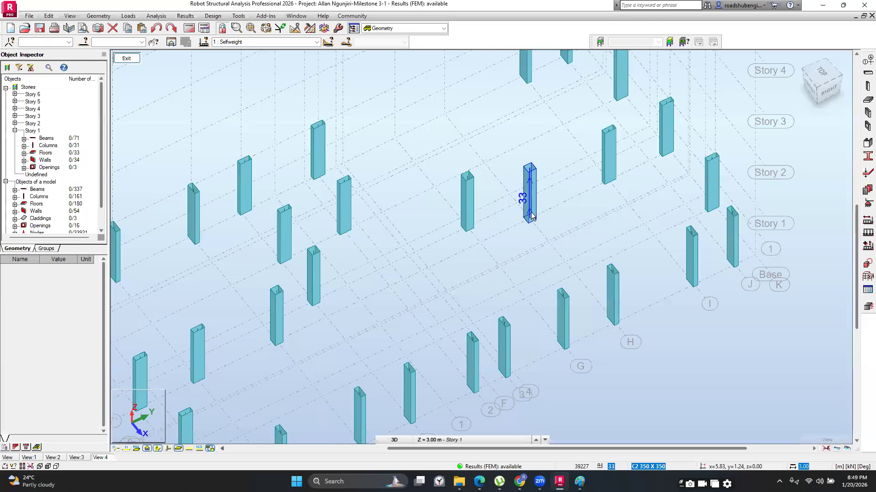
pyautogui.click(531, 215)
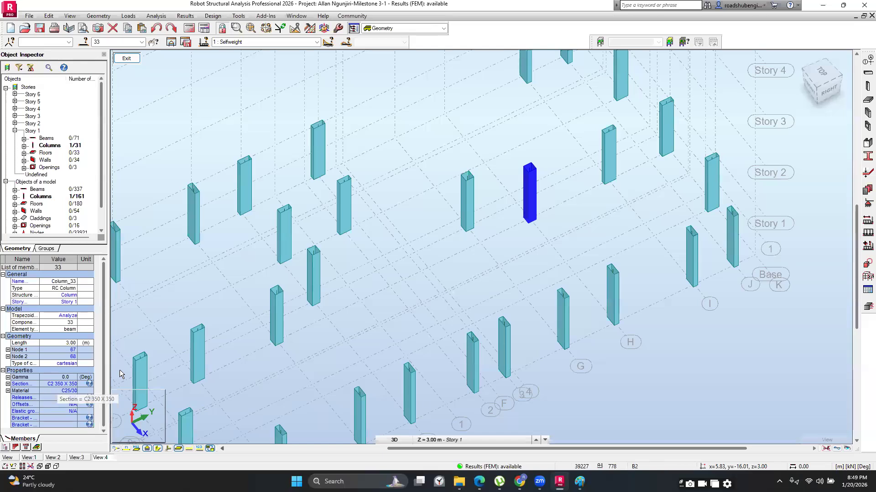
pyautogui.click(600, 185)
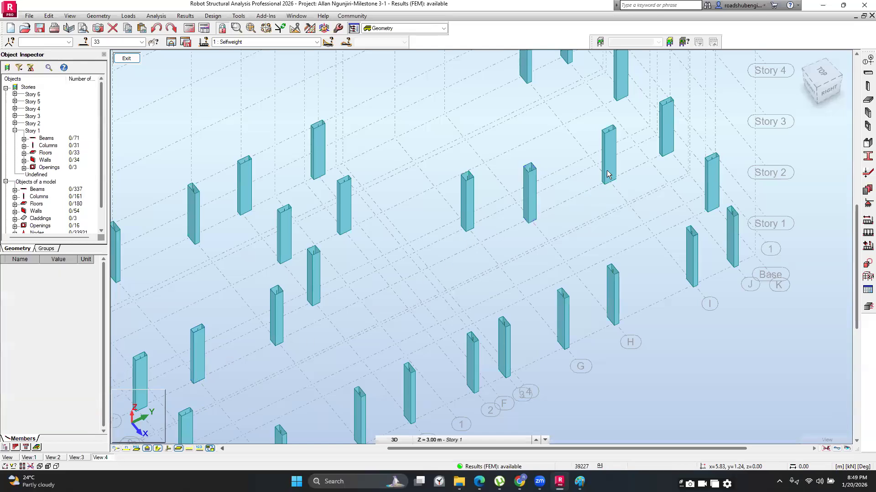
# - Select interior columns 28, 30, 31 and 42 with section C 200 X 500 in the isolated Story 1 view
pyautogui.click(607, 158)
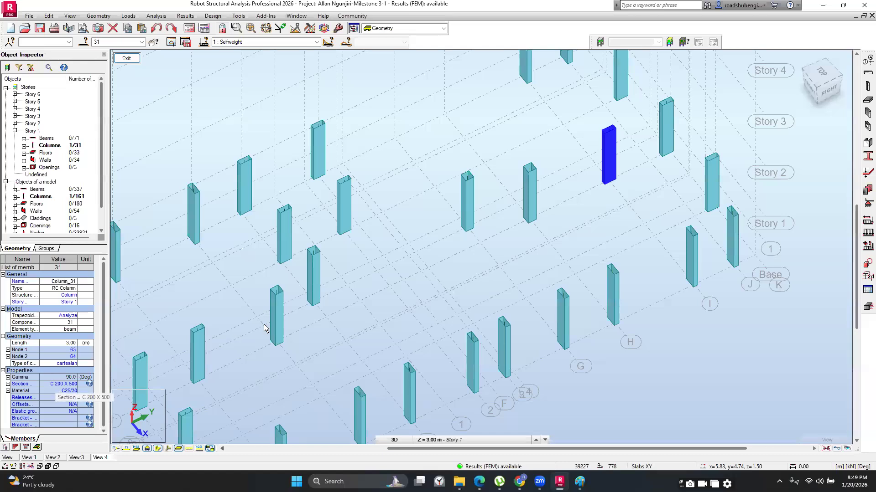
pyautogui.moveTo(357, 330); pyautogui.dragTo(404, 289, button='middle')
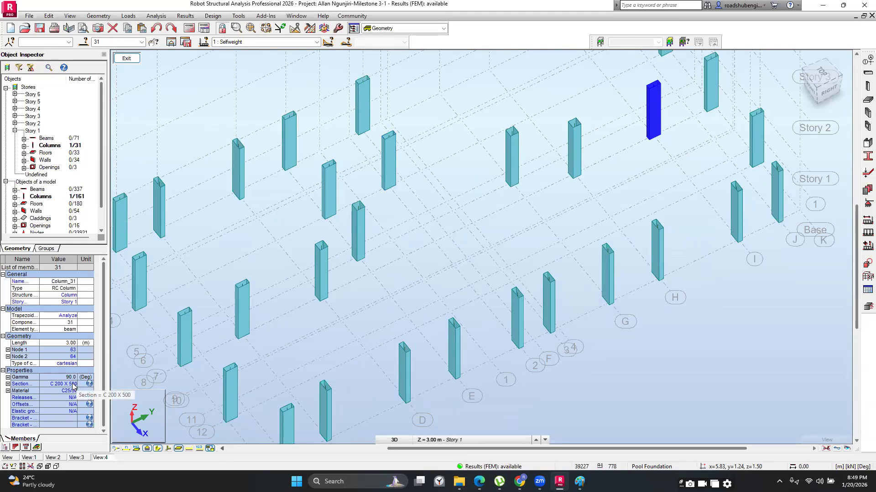
pyautogui.click(259, 319)
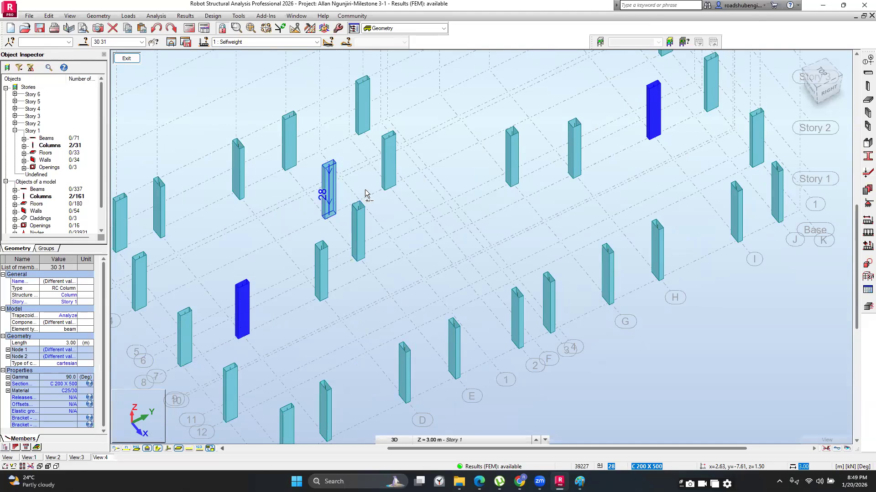
pyautogui.click(389, 166)
pyautogui.click(391, 168)
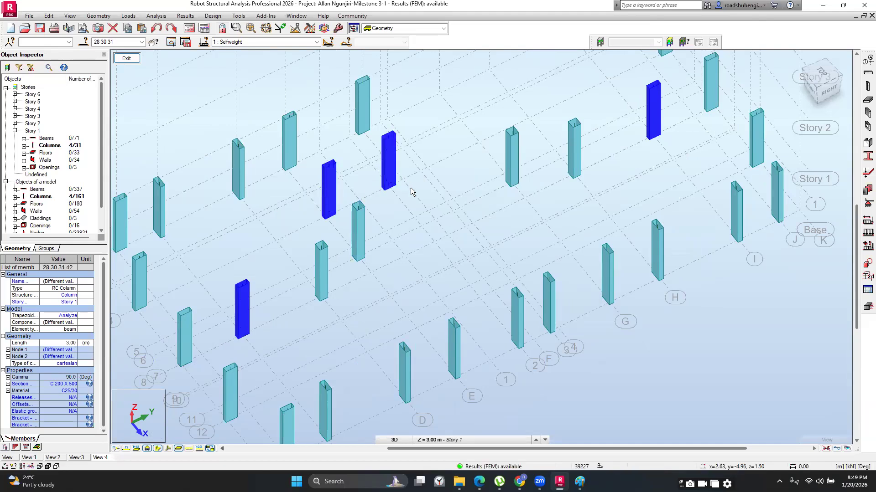
pyautogui.scroll(-3, 396, 196)
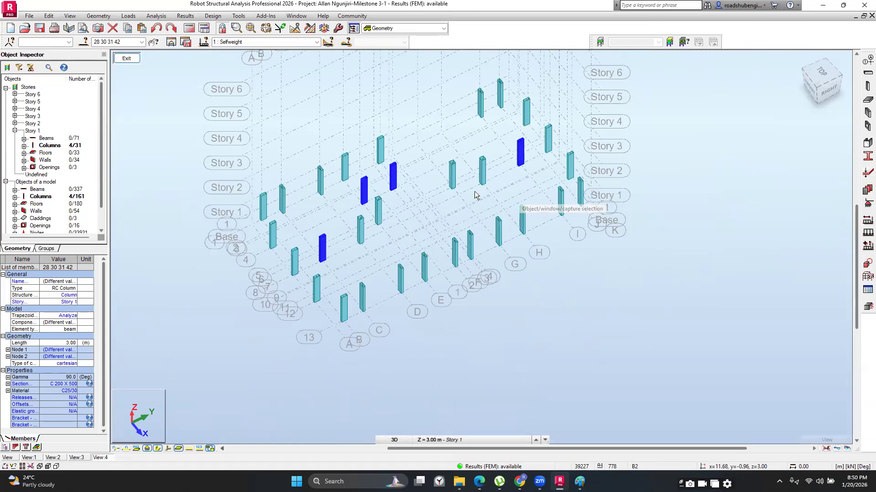
pyautogui.scroll(3, 473, 191)
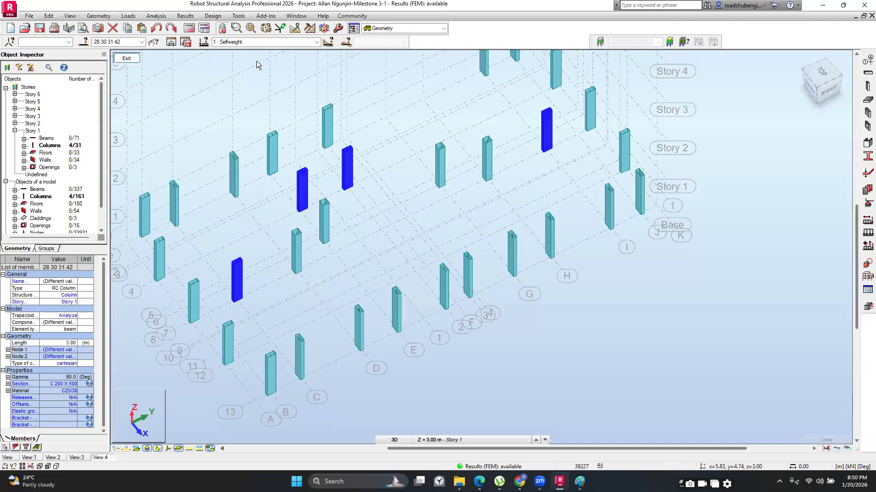
# - Send the selected interior columns to provided reinforcement design using the manual combinations, grouped by story and geometry
pyautogui.click(211, 17)
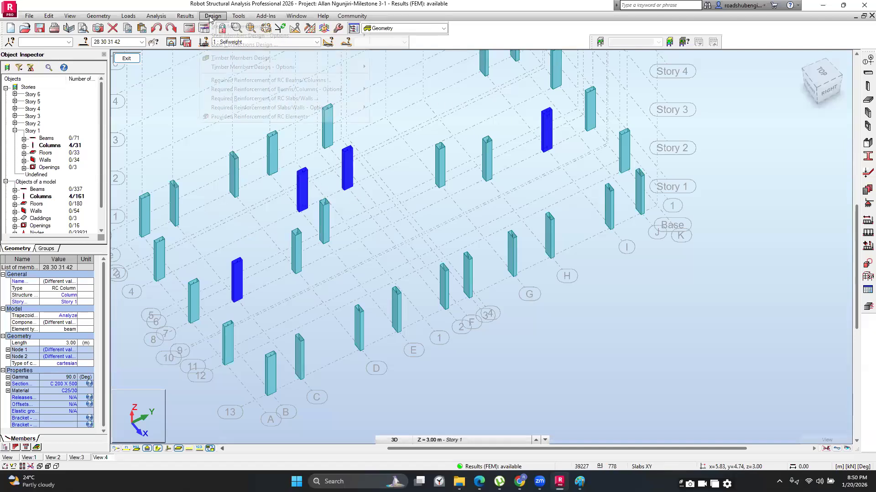
pyautogui.click(232, 118)
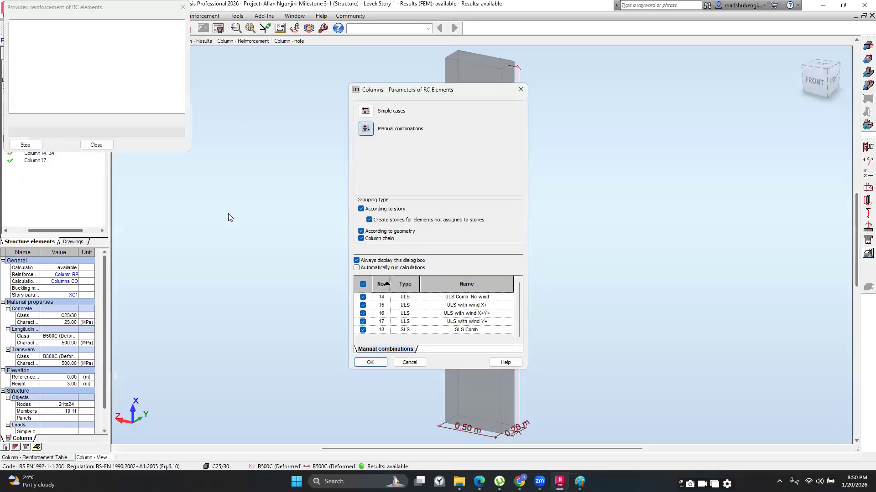
pyautogui.click(370, 363)
pyautogui.click(368, 362)
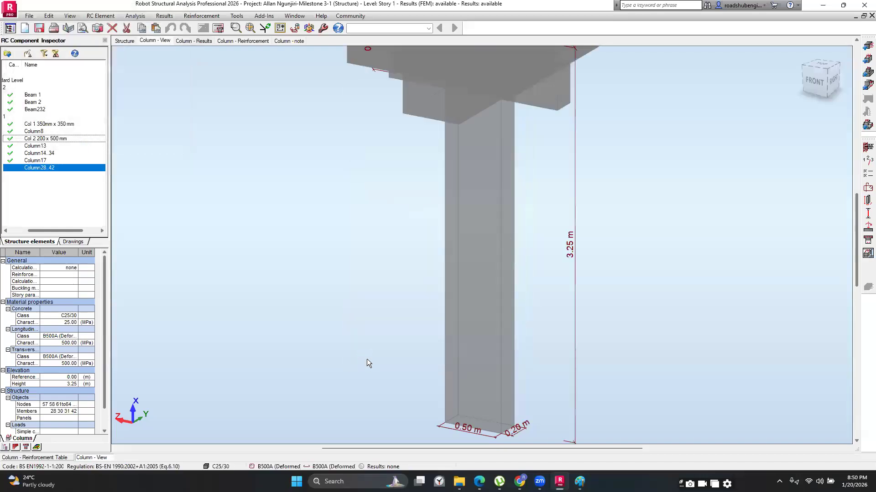
# - Assign Column RP reinforcement parameters, Columns CO calculation options and XC1 story parameters to Column28..42
pyautogui.scroll(-3, 361, 321)
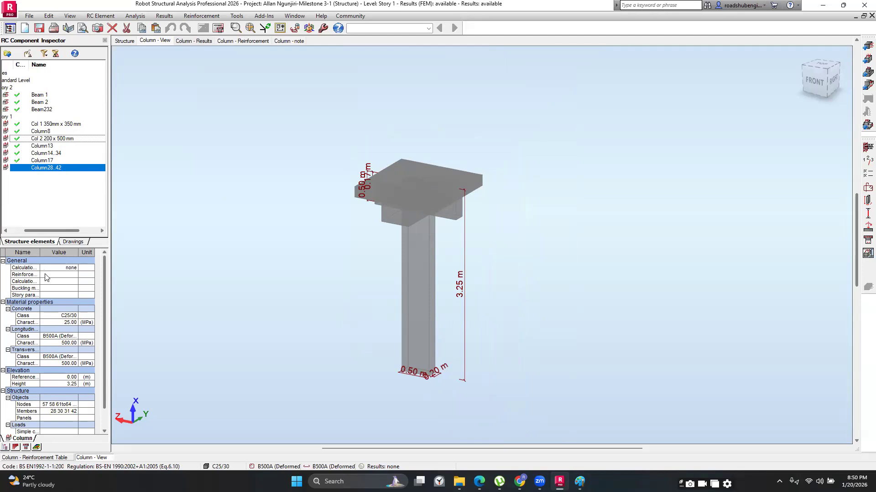
pyautogui.click(68, 275)
pyautogui.click(74, 275)
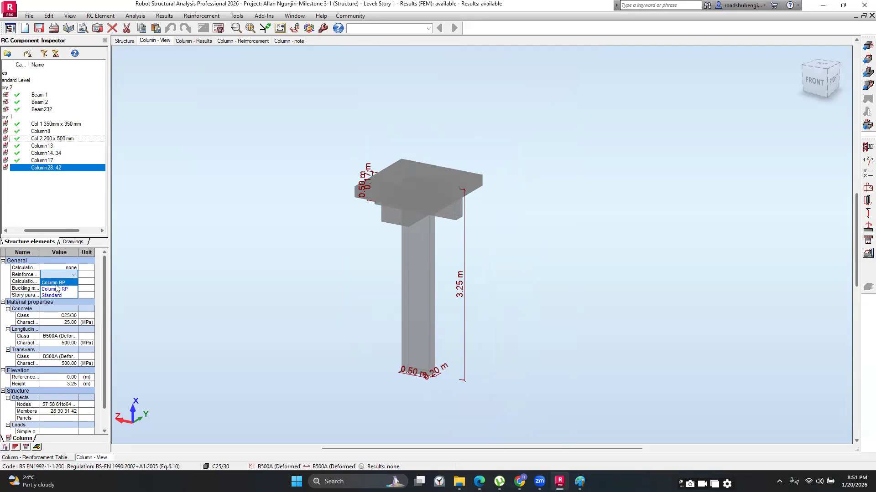
pyautogui.click(56, 285)
pyautogui.click(69, 281)
pyautogui.click(97, 281)
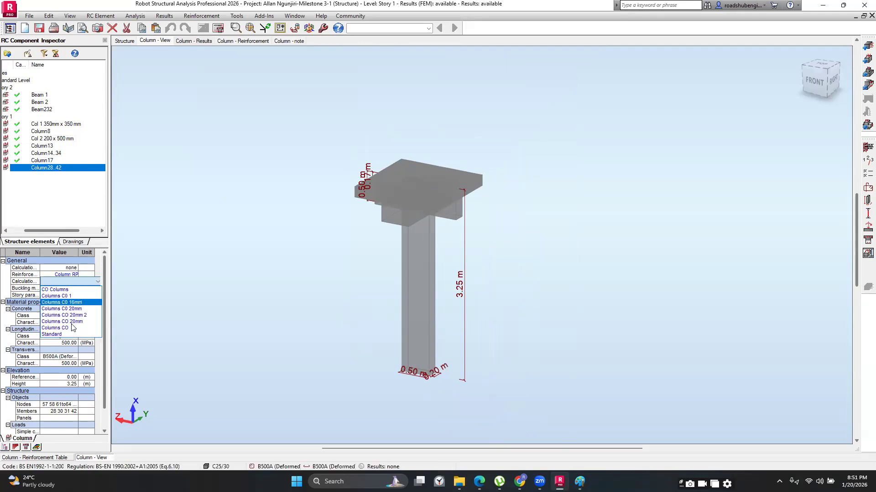
pyautogui.click(72, 327)
pyautogui.click(67, 295)
pyautogui.click(68, 295)
pyautogui.click(62, 325)
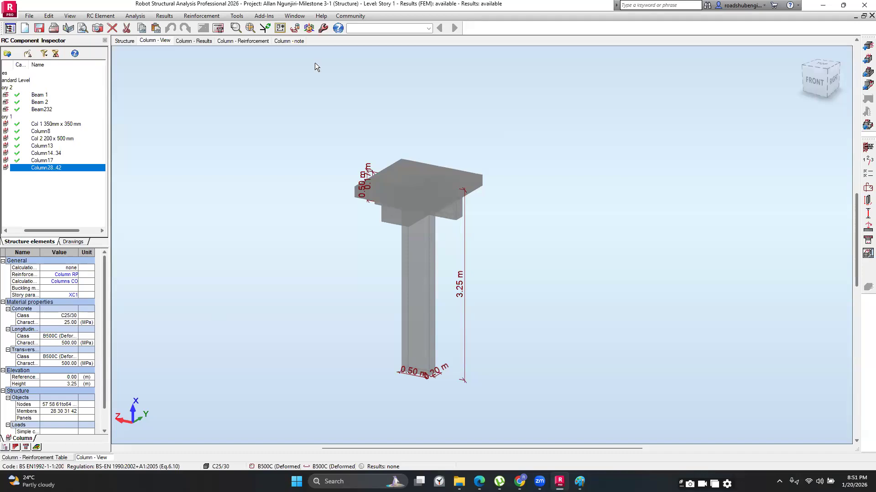
# - Calculate the reinforcement of Column28..42 and review its interaction results for the ULS with wind X+ cases
pyautogui.click(218, 29)
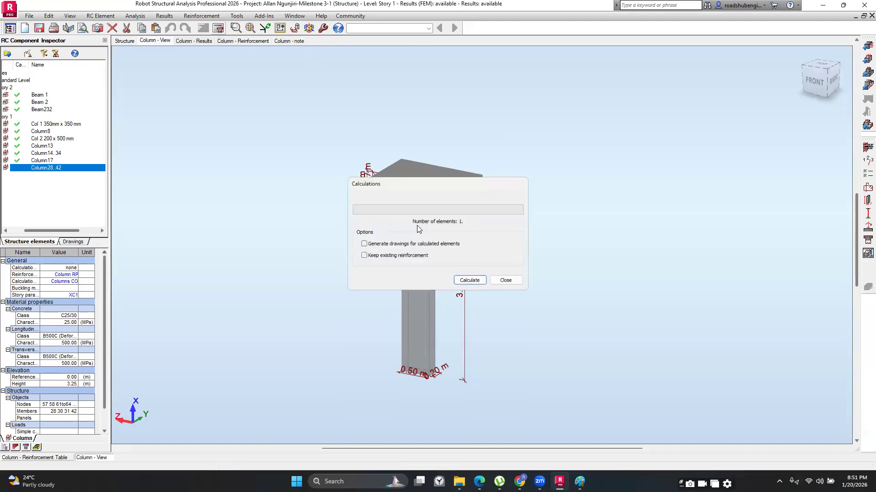
pyautogui.click(466, 282)
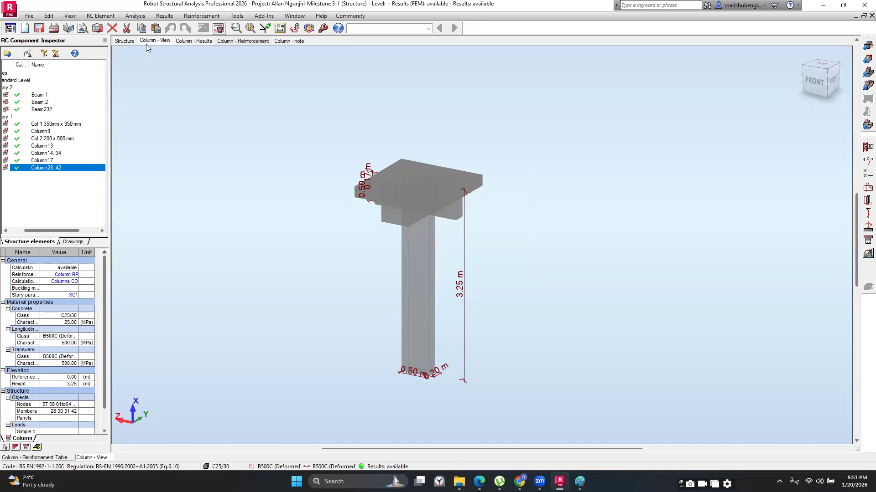
pyautogui.click(193, 41)
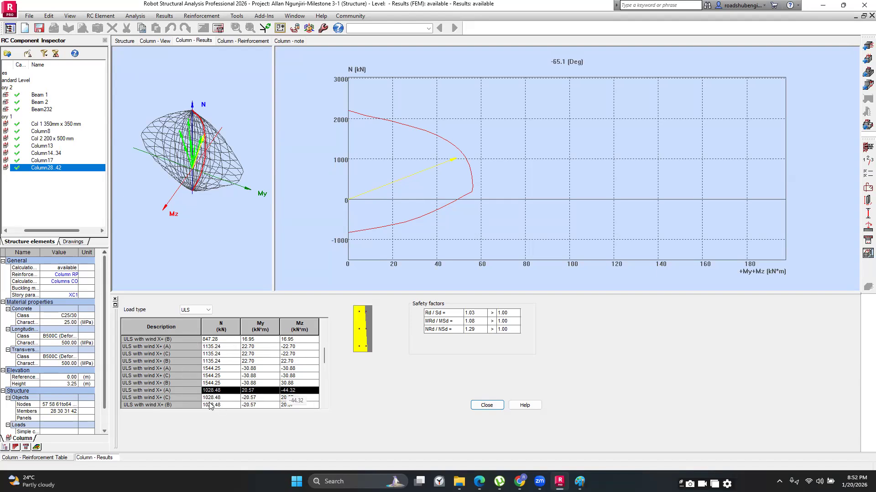
pyautogui.click(153, 383)
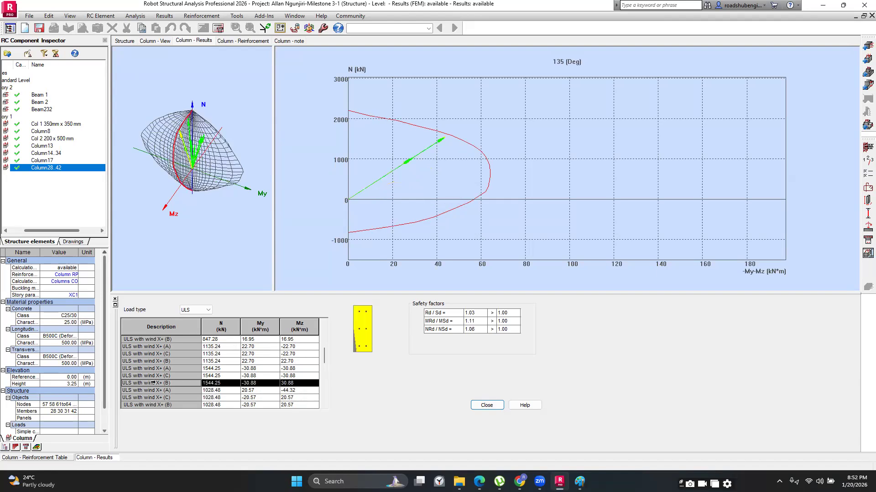
pyautogui.click(167, 390)
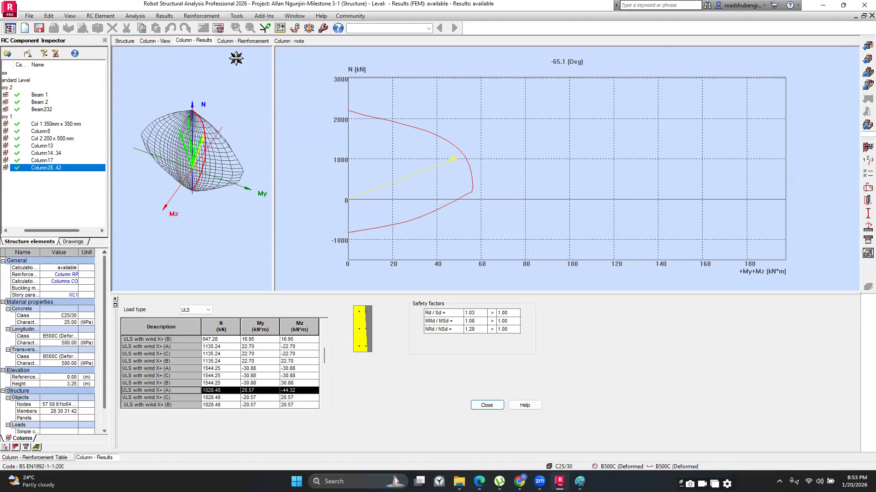
# - Examine the reinforcement layout and bar table of Column28..42, viewing the cage from a raised angle
pyautogui.click(230, 41)
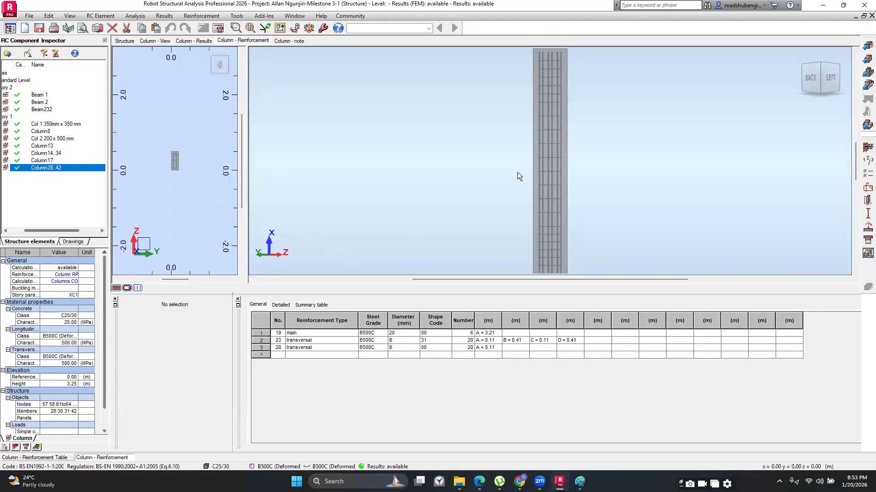
pyautogui.scroll(-2, 497, 182)
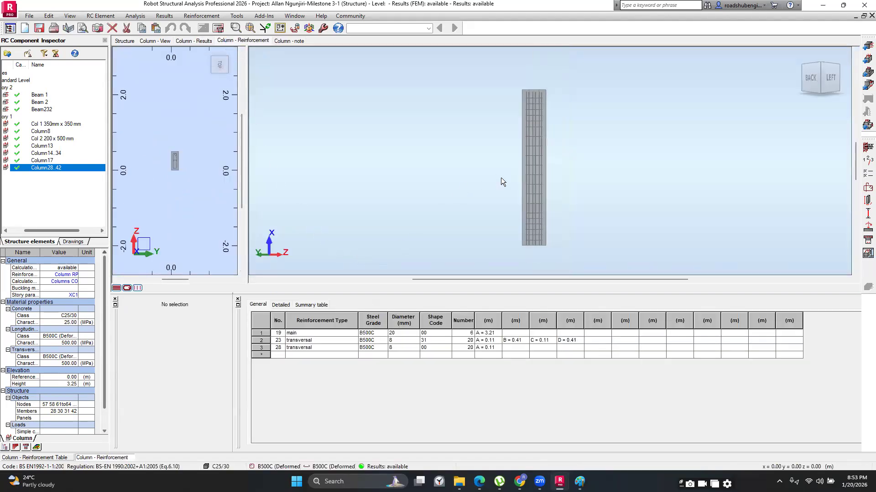
pyautogui.click(820, 65)
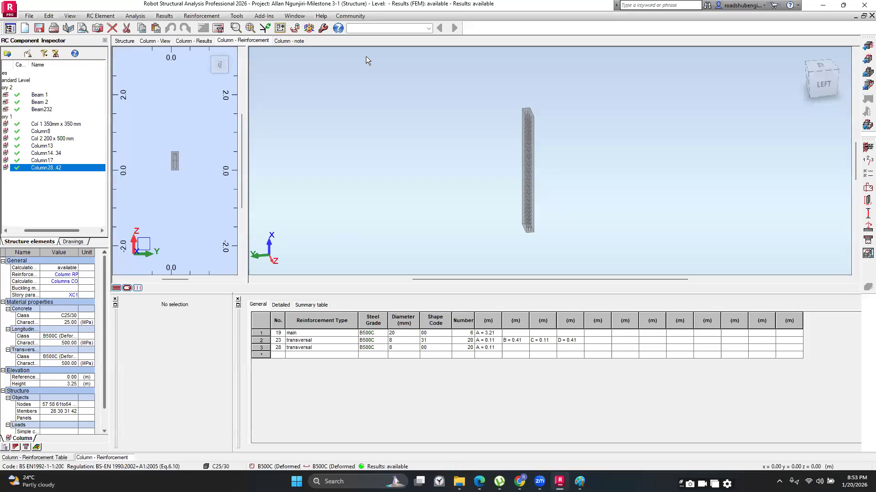
# - Return to the Geometry layout and bring back the view of the isolated Story 1 columns at full size
pyautogui.click(429, 28)
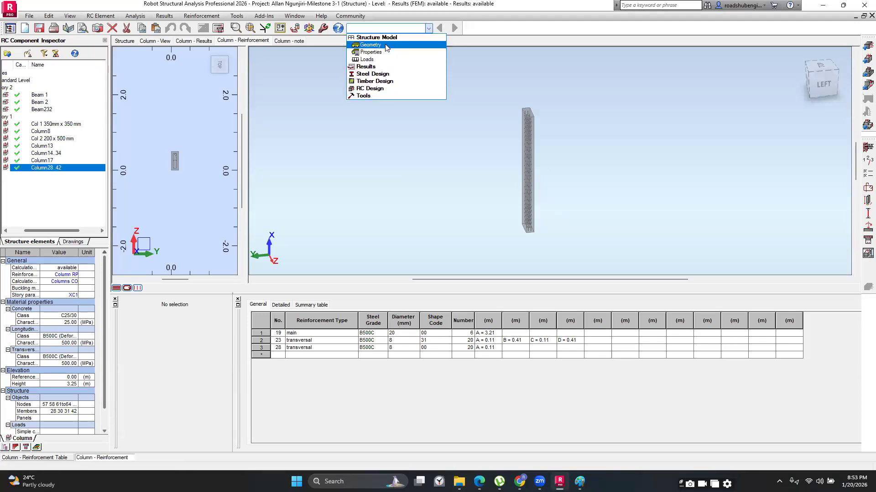
pyautogui.click(389, 49)
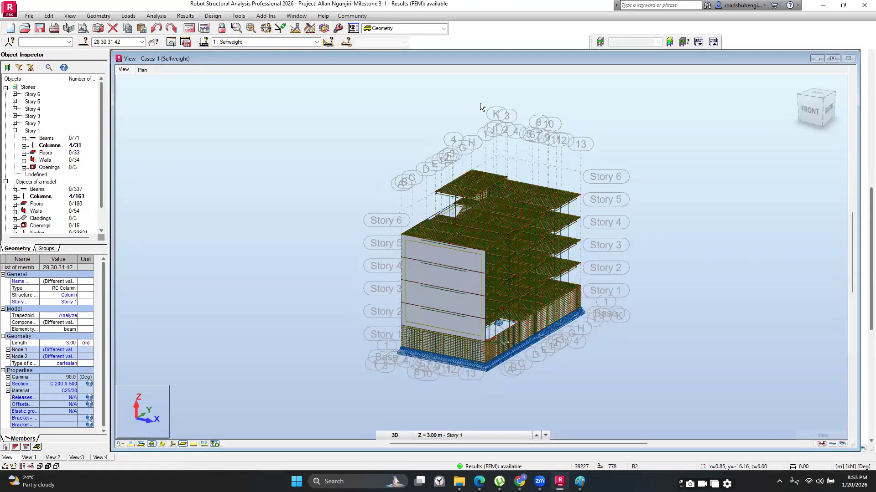
pyautogui.click(814, 59)
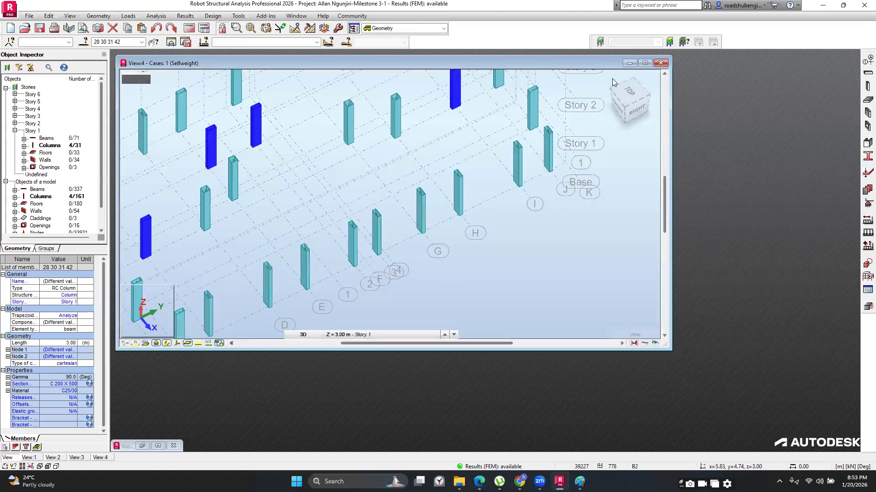
pyautogui.click(645, 63)
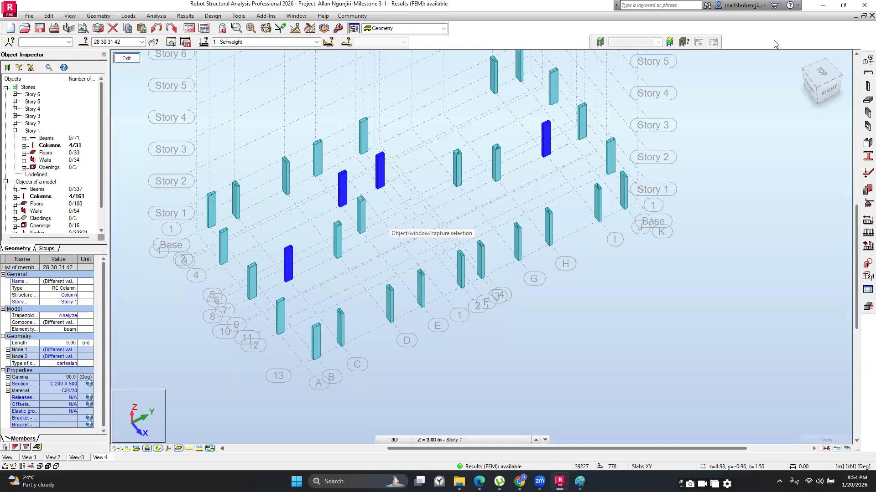
# - Clear the current selection and select edge columns 21, 22 and 25 from the opposite side of Story 1
pyautogui.click(804, 73)
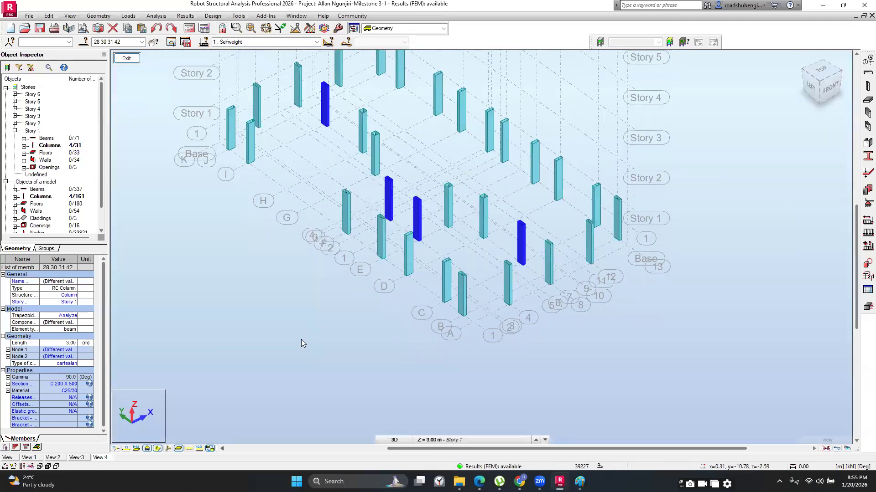
pyautogui.click(301, 339)
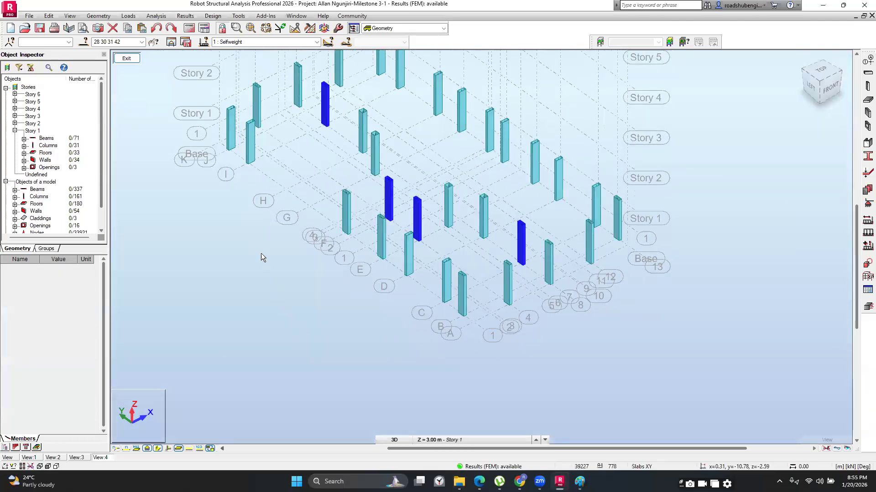
pyautogui.click(252, 153)
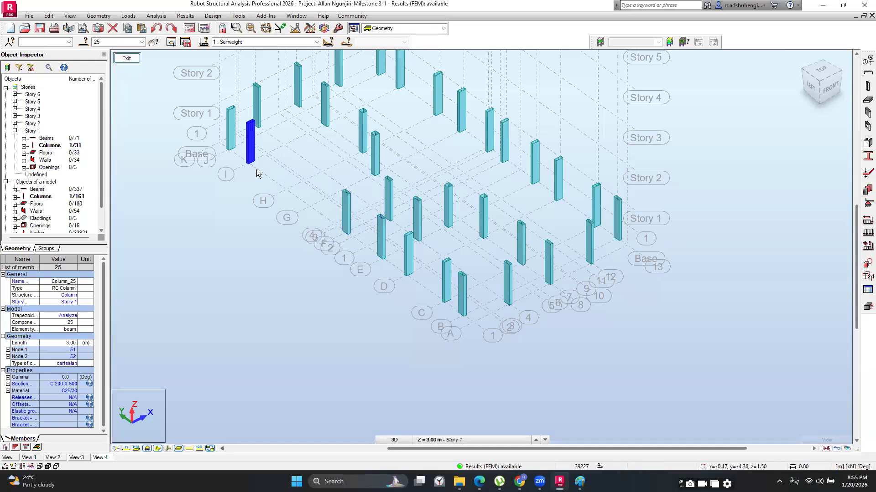
pyautogui.keyDown('ctrl'); pyautogui.click(409, 260); pyautogui.keyUp('ctrl')
pyautogui.keyDown('ctrl'); pyautogui.click(445, 288); pyautogui.keyUp('ctrl')
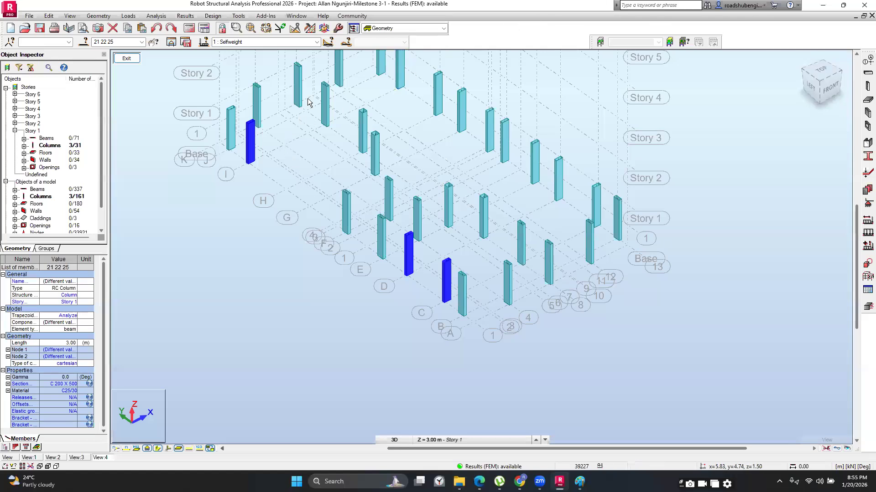
# - Send edge columns 21, 22 and 25 to provided reinforcement design with the current combination and grouping settings
pyautogui.click(213, 16)
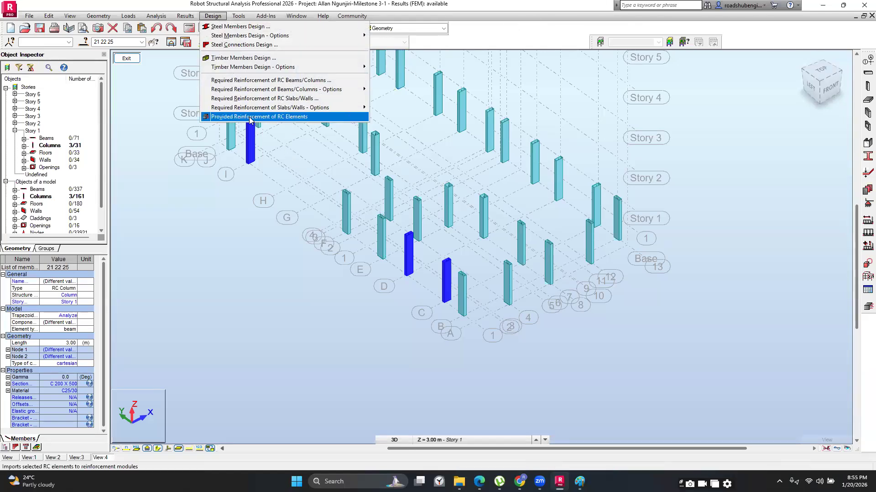
pyautogui.click(250, 118)
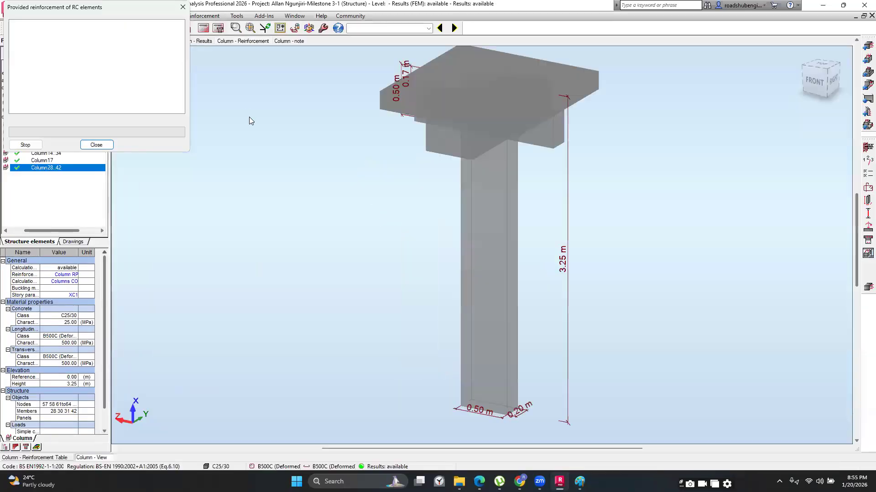
pyautogui.click(370, 363)
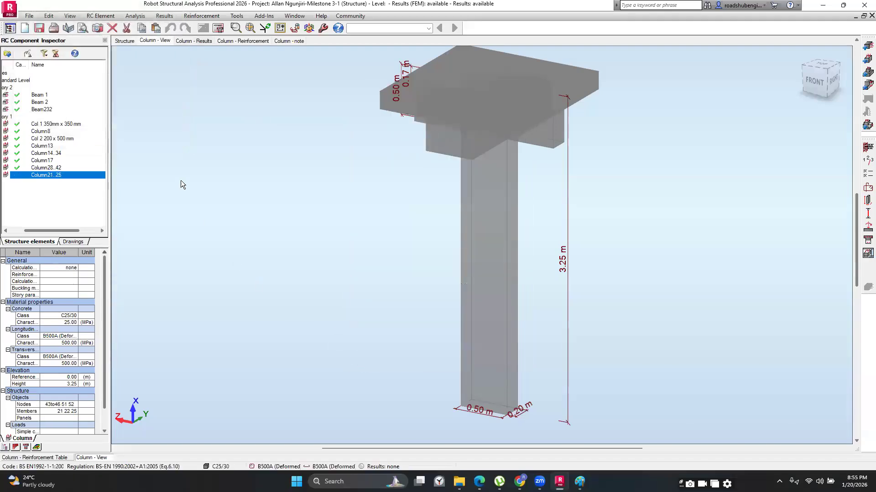
pyautogui.click(51, 168)
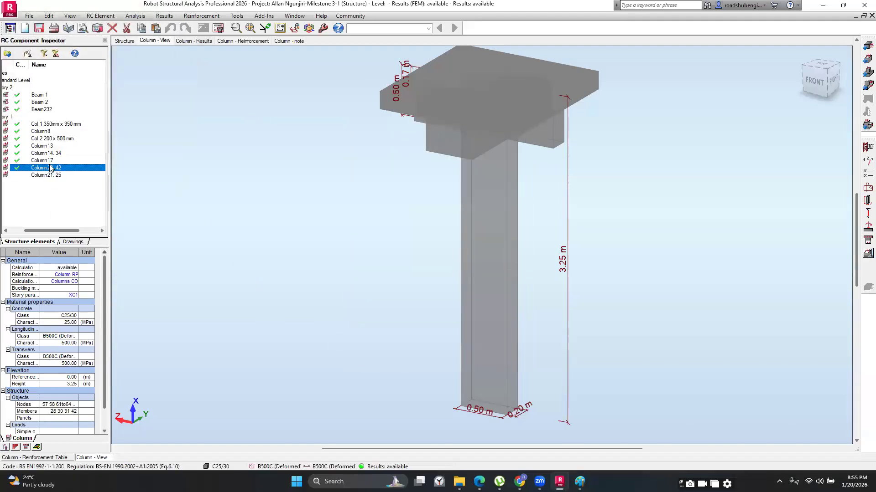
pyautogui.rightClick(50, 168)
pyautogui.moveTo(68, 184)
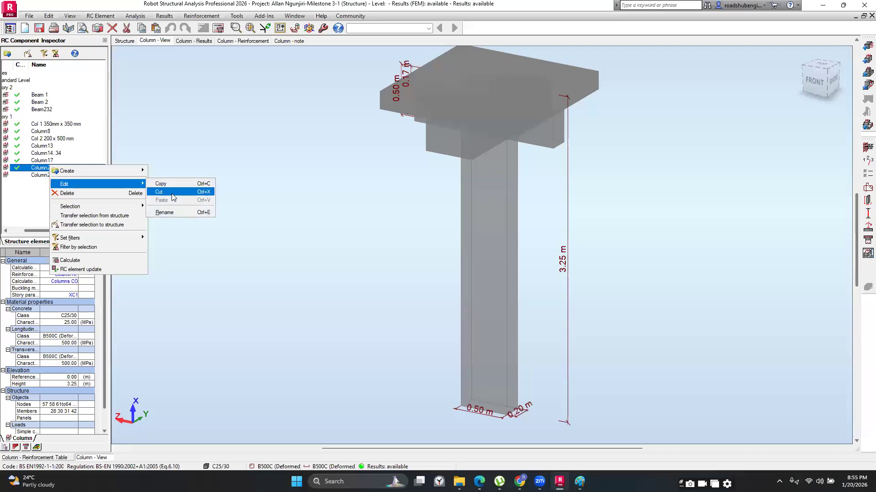
pyautogui.click(172, 211)
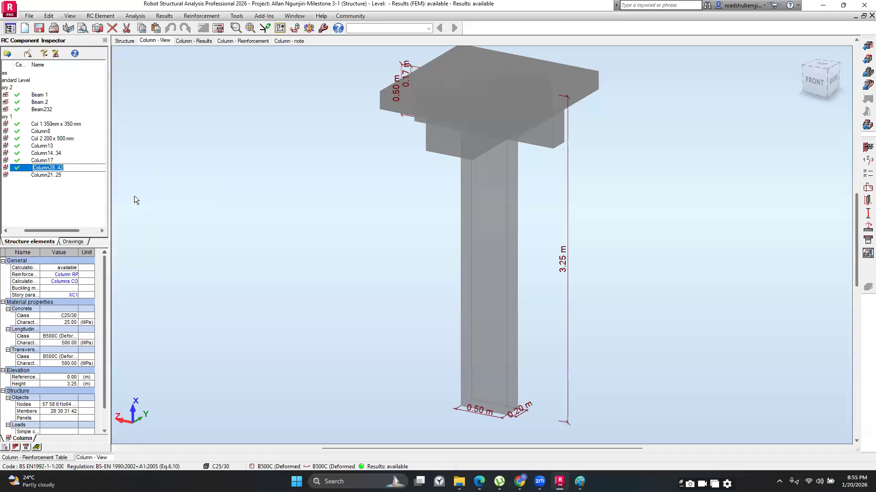
pyautogui.write('Col 3 200 x 500 mm')
pyautogui.press('Escape')
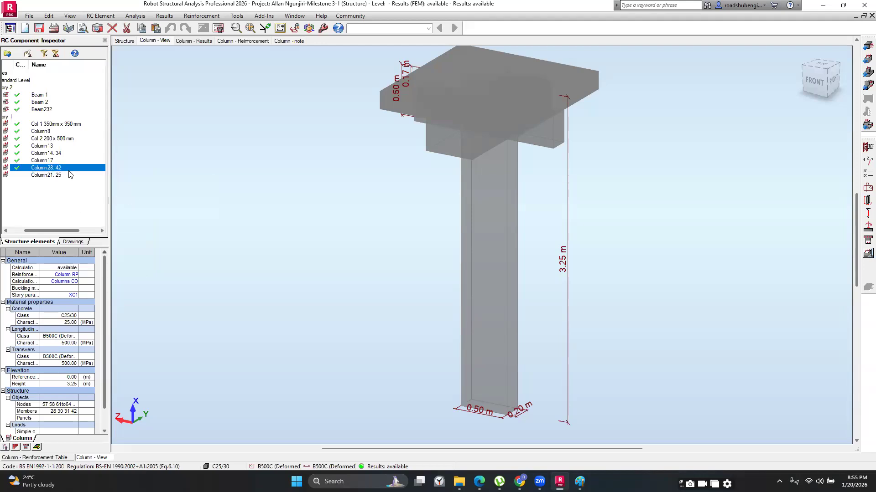
# - Rename the Column28..42 group under Story 1 as "Col 3 200 x 500 mm"
pyautogui.rightClick(69, 171)
pyautogui.moveTo(137, 188)
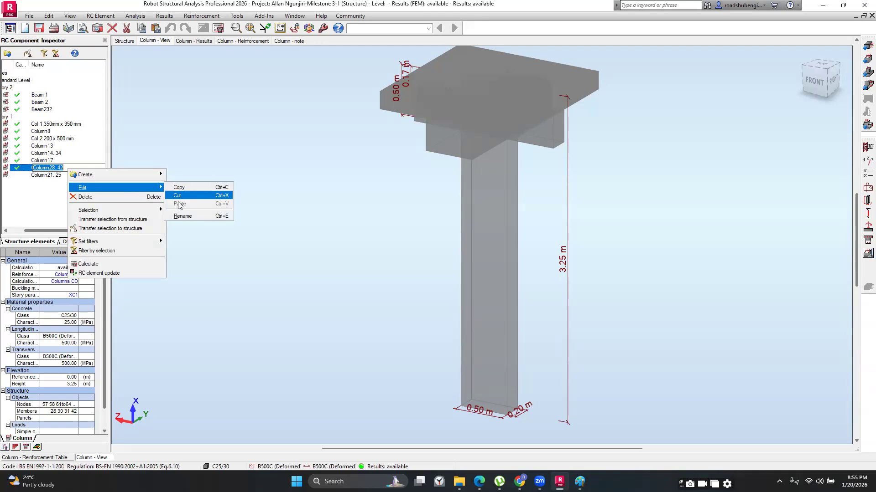
pyautogui.click(184, 217)
pyautogui.write('Col 3 200 x 500 mm')
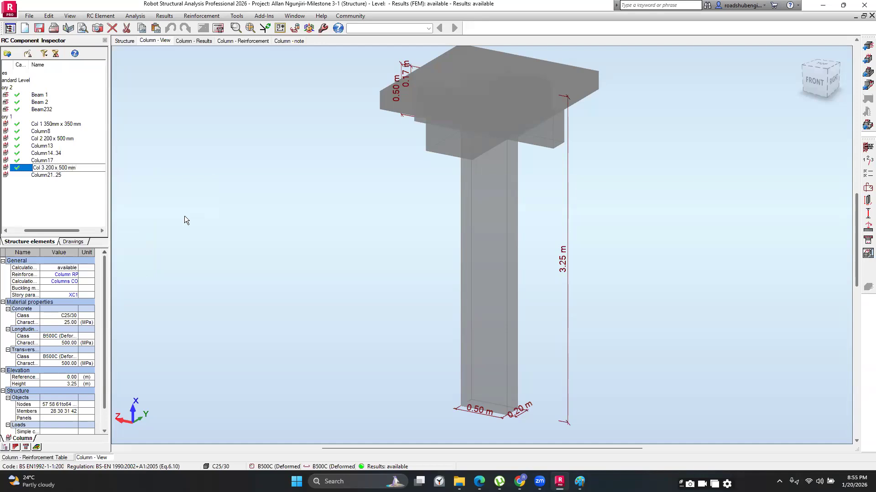
pyautogui.press('Return')
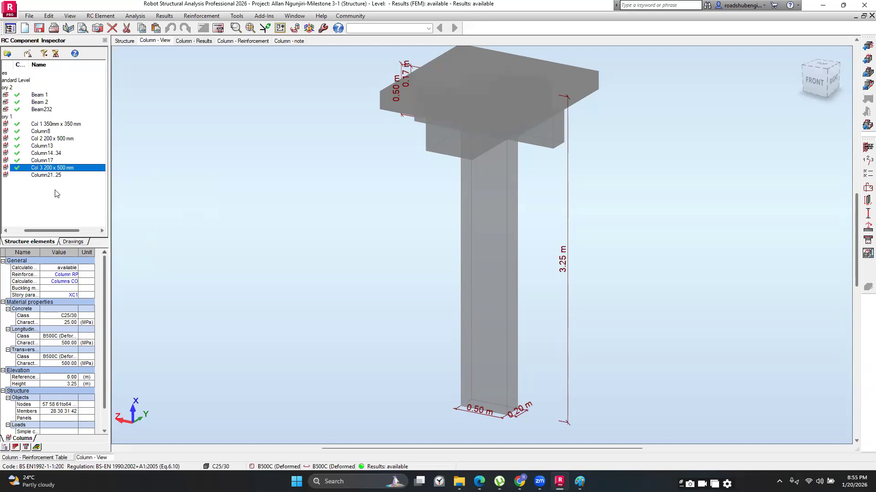
# - Rename the Column21..25 group under Story 1 as "Col 4 200 x 500 mm"
pyautogui.click(58, 177)
pyautogui.rightClick(58, 176)
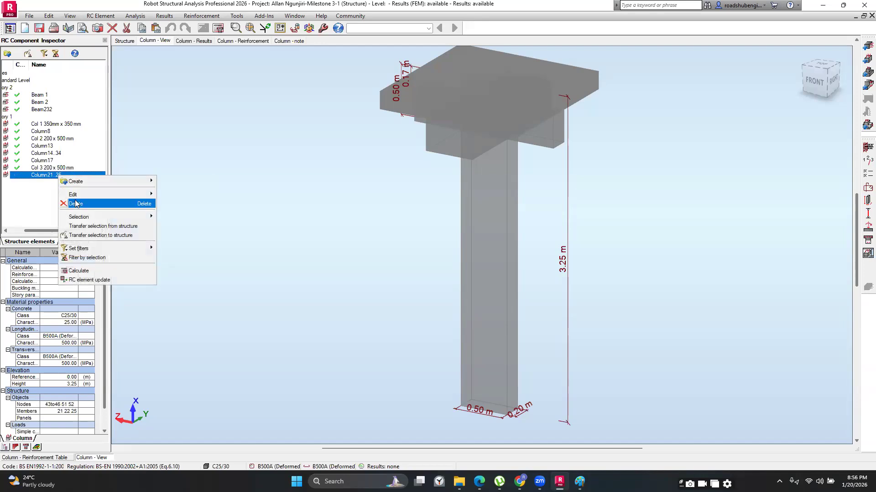
pyautogui.moveTo(75, 195)
pyautogui.click(172, 221)
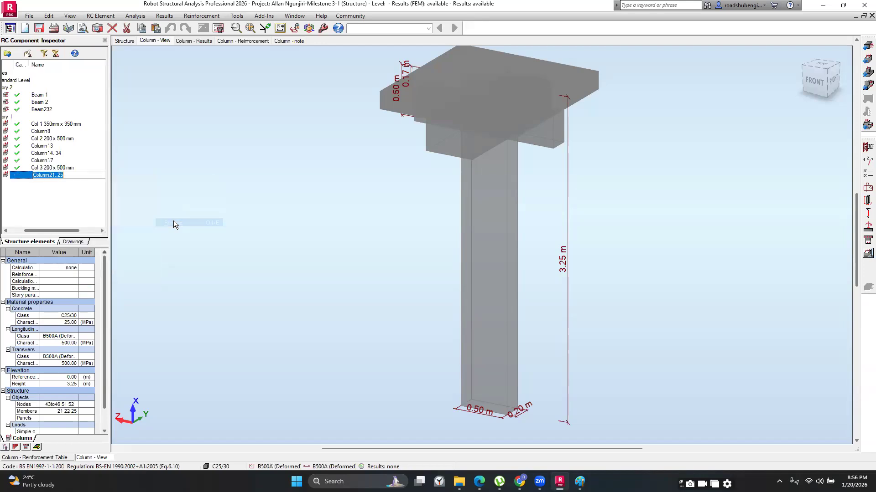
pyautogui.write('Col 4 200 x 500 mm')
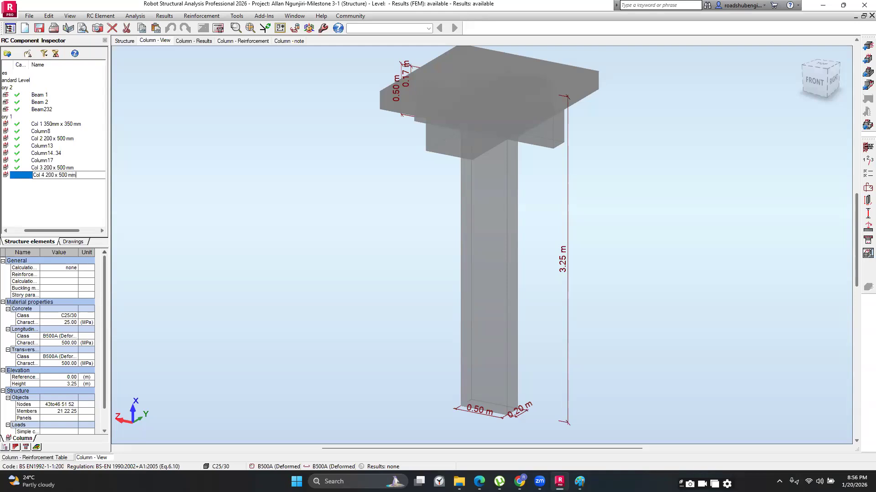
pyautogui.press('Return')
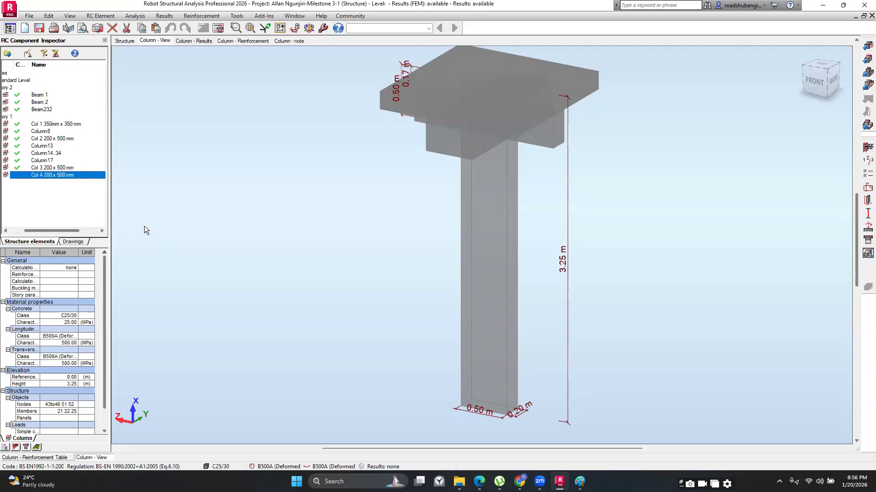
# - Assign Column RP reinforcement parameters, Columns CO calculation options and XC1 story parameters to Col 4 200 x 500 mm
pyautogui.click(68, 275)
pyautogui.click(72, 282)
pyautogui.click(72, 282)
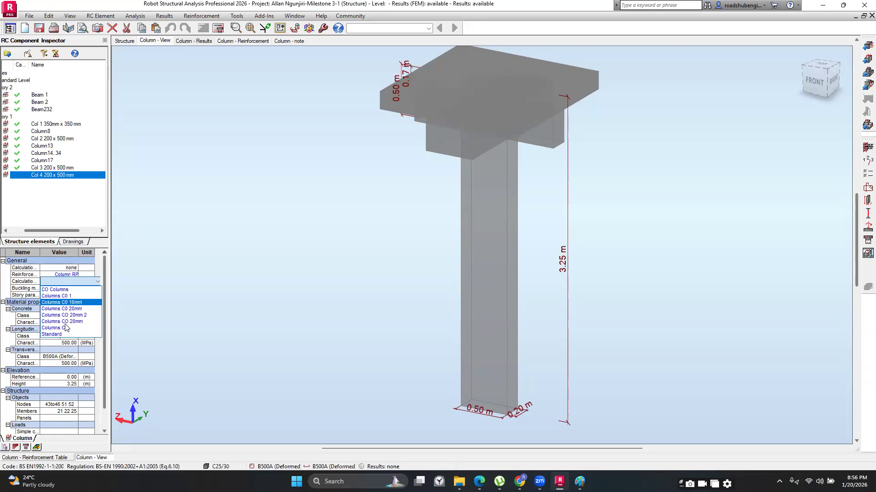
pyautogui.click(65, 327)
pyautogui.click(68, 295)
pyautogui.click(74, 295)
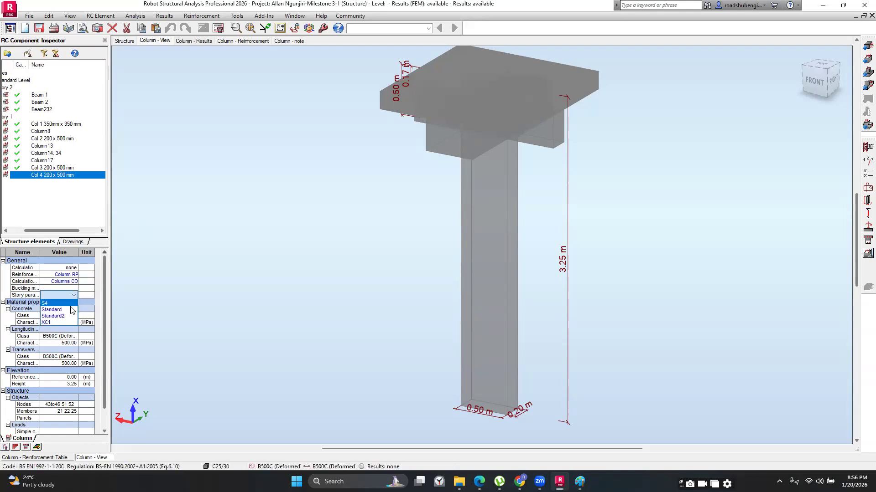
pyautogui.click(62, 322)
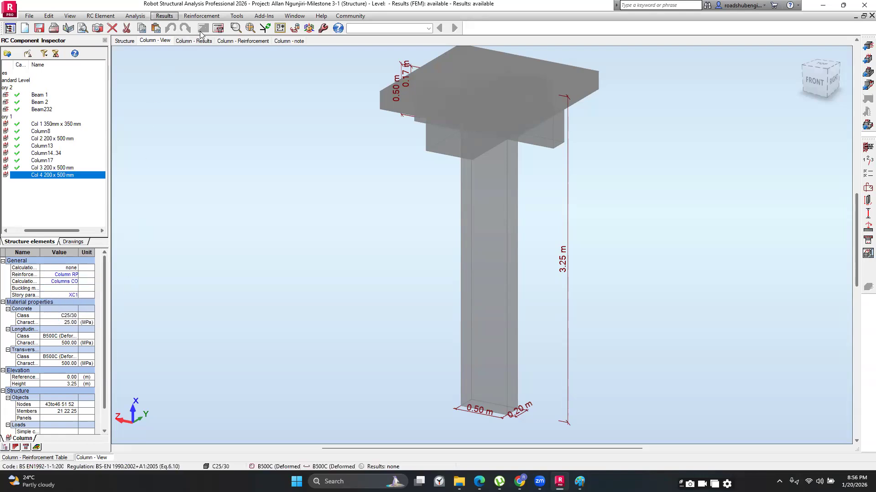
# - Calculate the reinforcement of Col 4 200 x 500 mm and display its interaction diagram results
pyautogui.click(202, 31)
pyautogui.click(460, 280)
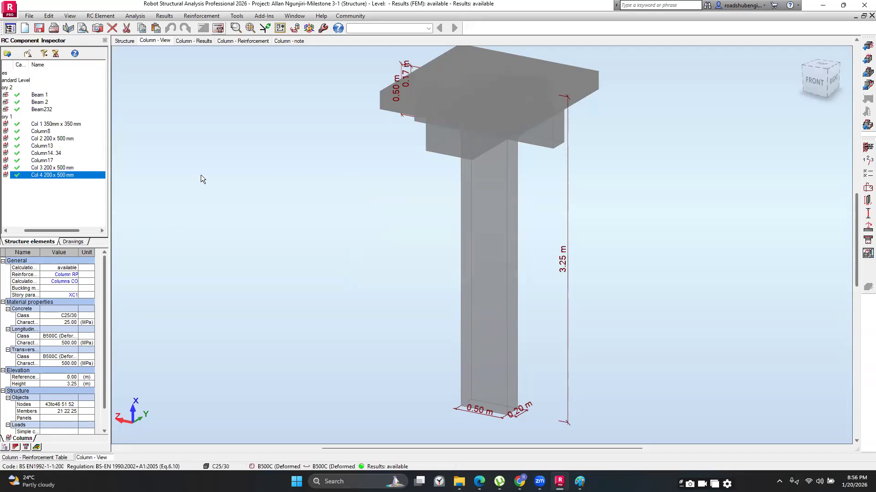
pyautogui.click(183, 41)
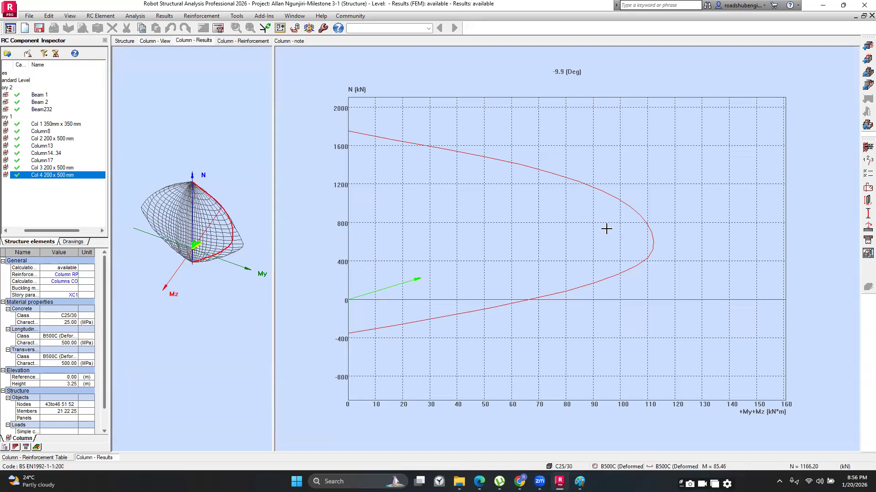
# - Examine the reinforcement cage and bar table of Col 4 200 x 500 mm, viewing the bars from several angles
pyautogui.click(232, 41)
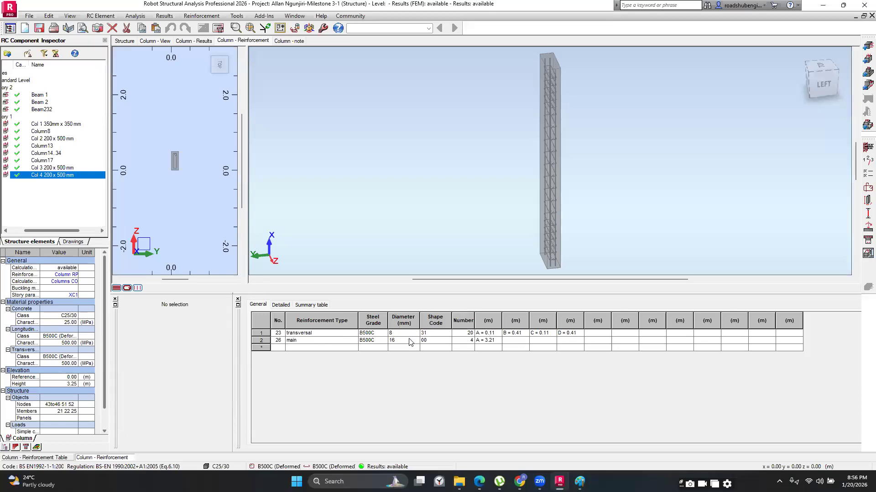
pyautogui.click(836, 71)
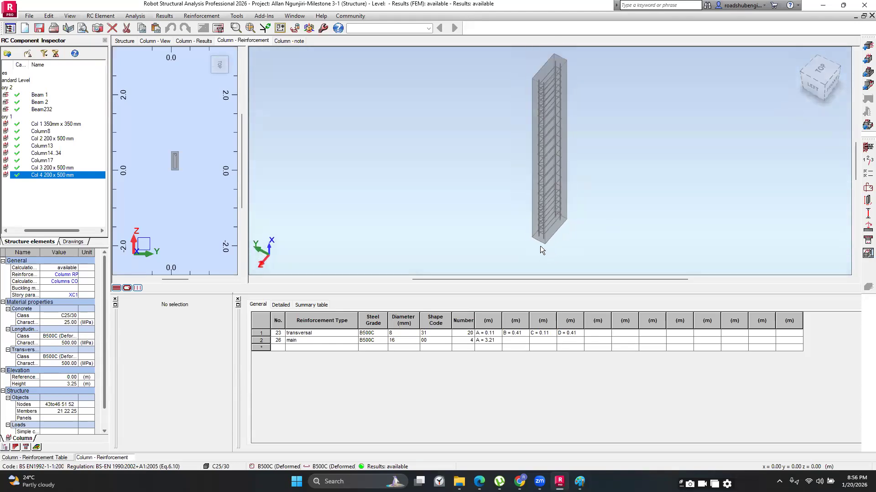
pyautogui.scroll(5, 534, 219)
pyautogui.scroll(-4, 535, 219)
pyautogui.scroll(5, 545, 231)
pyautogui.scroll(-5, 545, 231)
pyautogui.scroll(-3, 545, 229)
pyautogui.scroll(5, 560, 143)
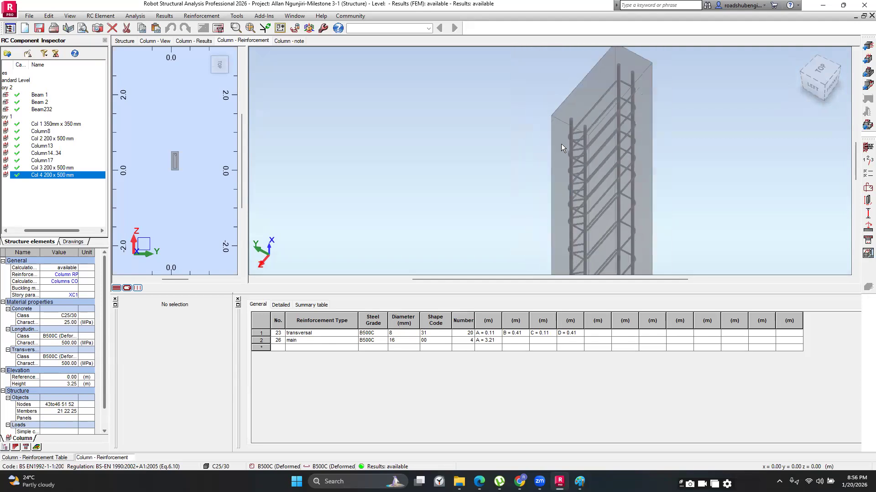
pyautogui.scroll(-5, 561, 143)
pyautogui.moveTo(820, 87); pyautogui.dragTo(780, 116)
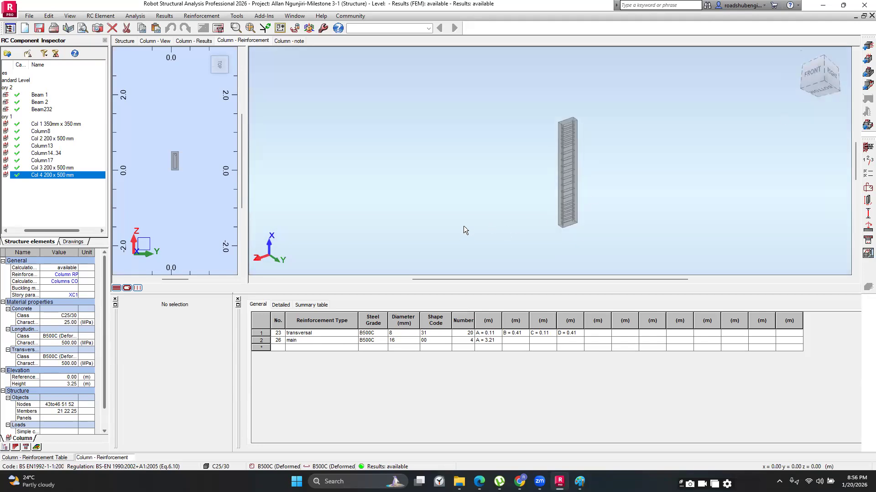
# - Return to the Geometry layout, showing the isolated Story 1 columns at full size, and clear the column selection
pyautogui.click(413, 28)
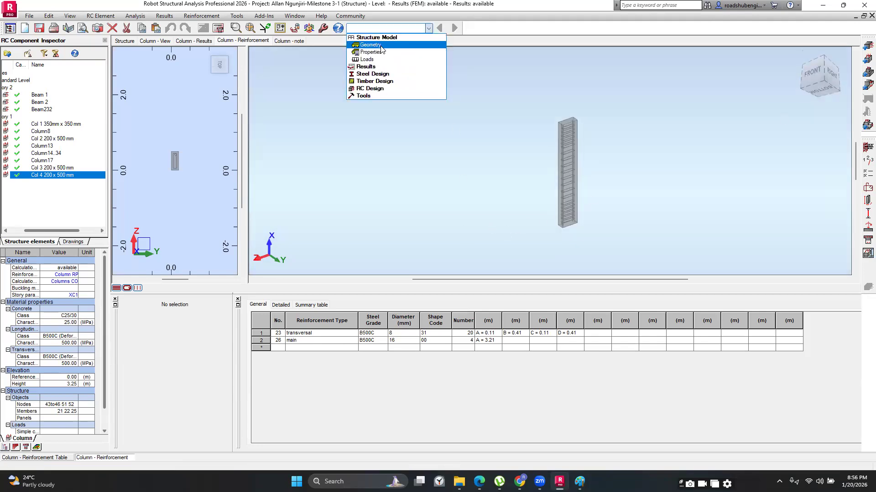
pyautogui.click(370, 44)
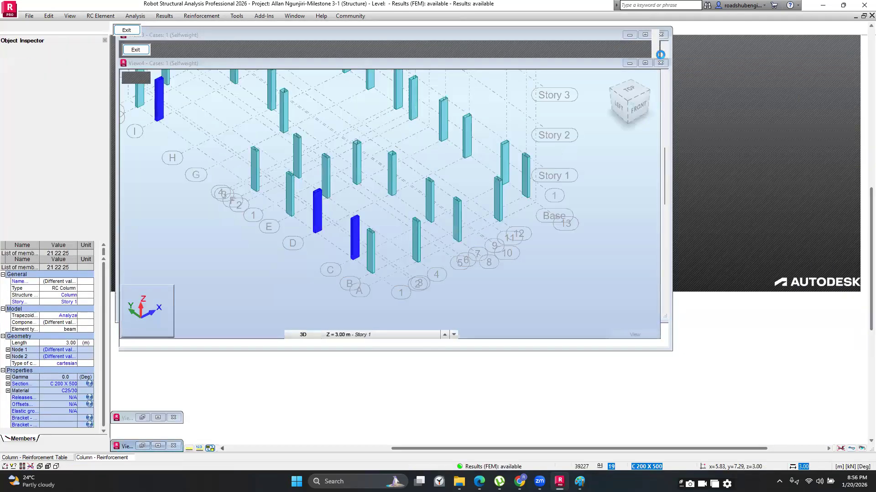
pyautogui.click(645, 63)
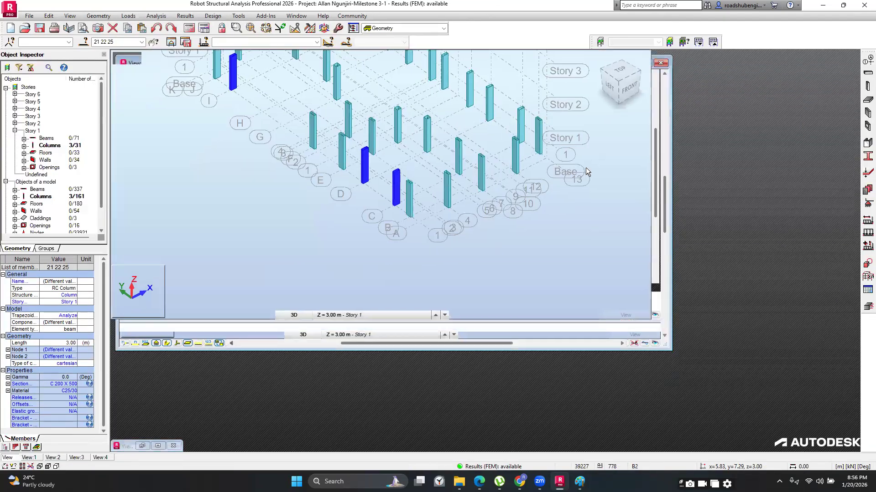
pyautogui.scroll(-5, 537, 283)
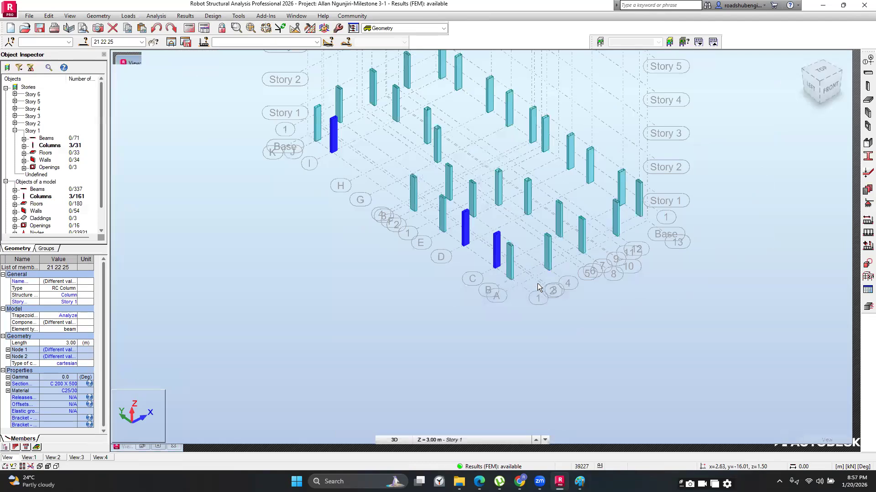
pyautogui.click(215, 273)
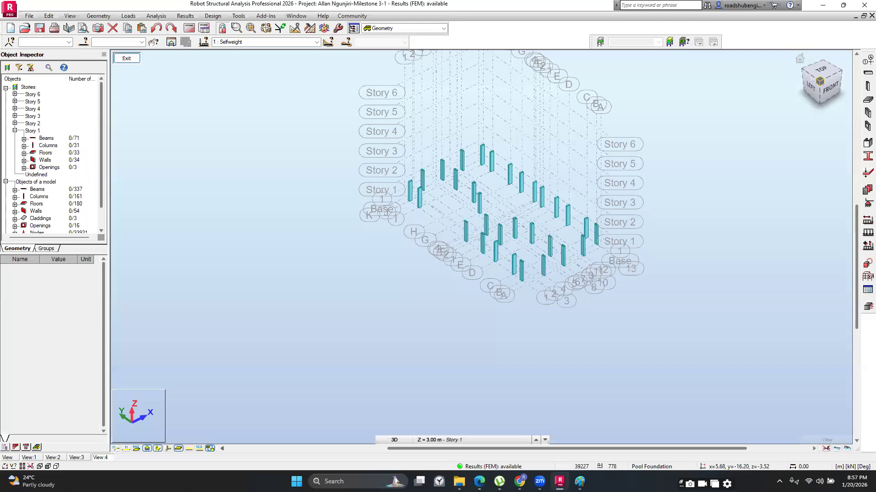
pyautogui.moveTo(819, 85); pyautogui.dragTo(822, 76)
pyautogui.moveTo(568, 194); pyautogui.dragTo(576, 233, button='middle')
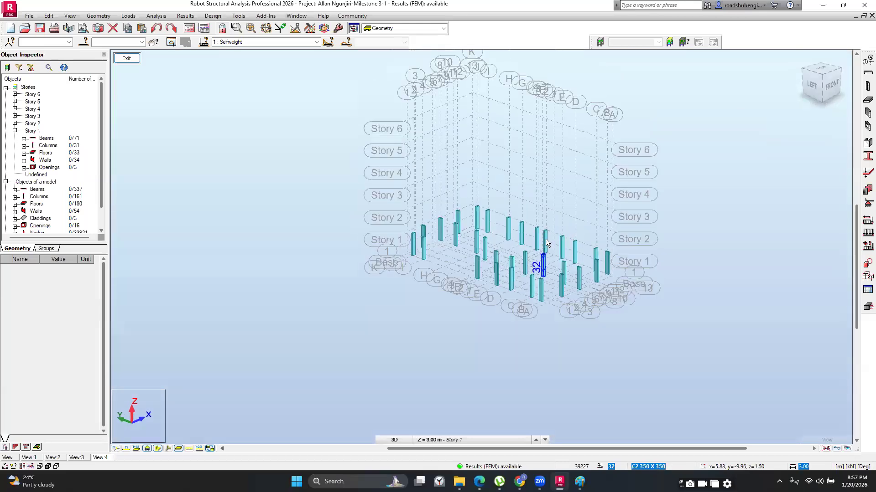
pyautogui.scroll(2, 546, 279)
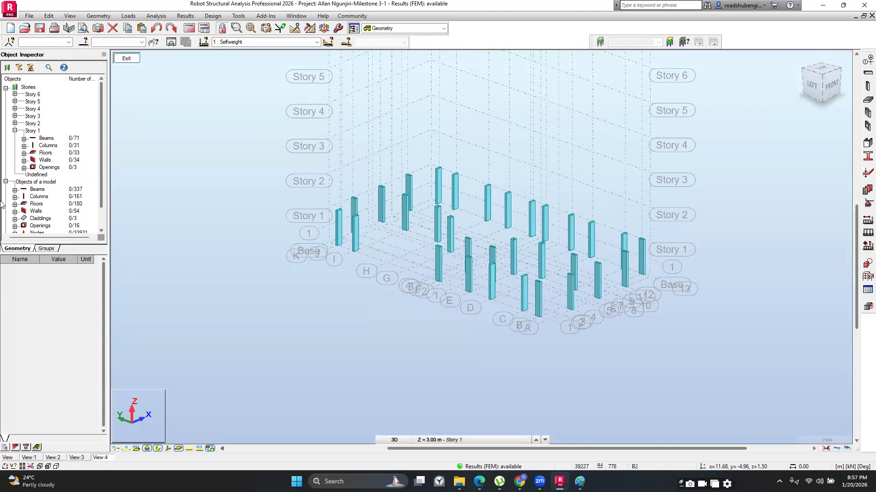
# - Isolate all the model's columns in a new view and clear the selection
pyautogui.rightClick(45, 197)
pyautogui.click(68, 214)
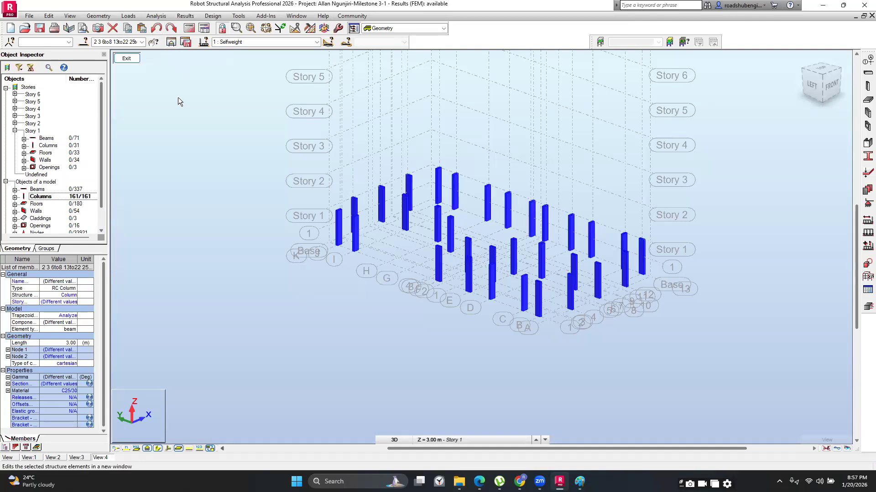
pyautogui.click(185, 41)
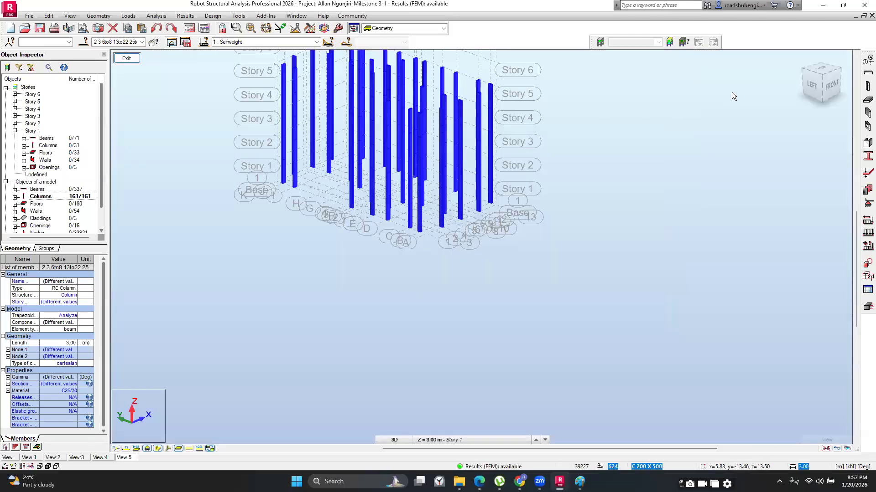
pyautogui.click(591, 209)
# - Examine how the isolated columns run through all stories, from the front-right corner and in front elevation
pyautogui.moveTo(821, 76); pyautogui.dragTo(775, 71)
pyautogui.scroll(4, 382, 295)
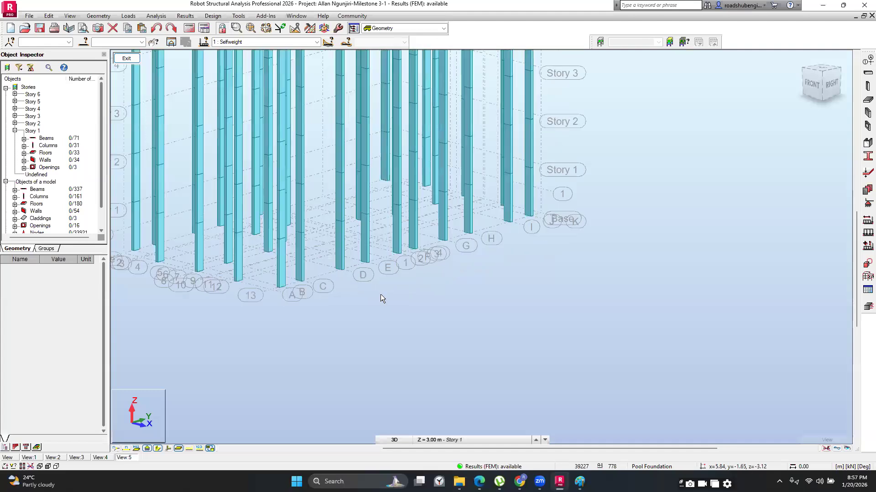
pyautogui.moveTo(354, 271); pyautogui.dragTo(386, 321, button='middle')
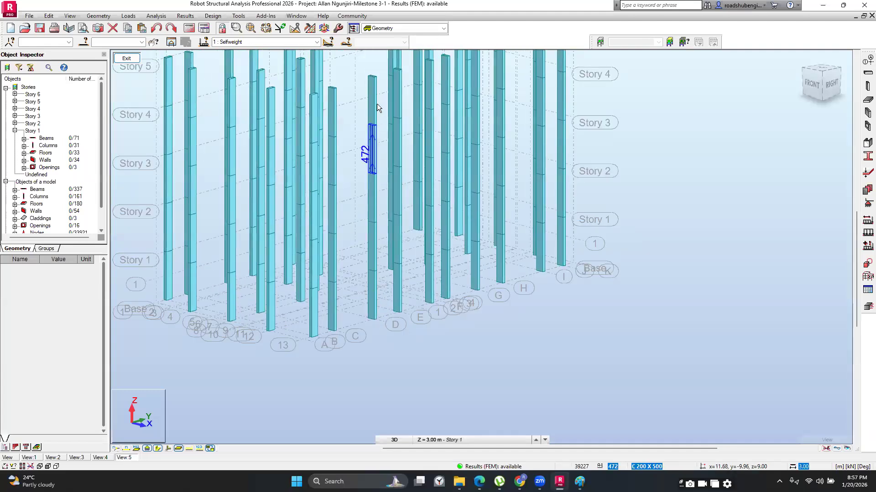
pyautogui.scroll(-3, 377, 312)
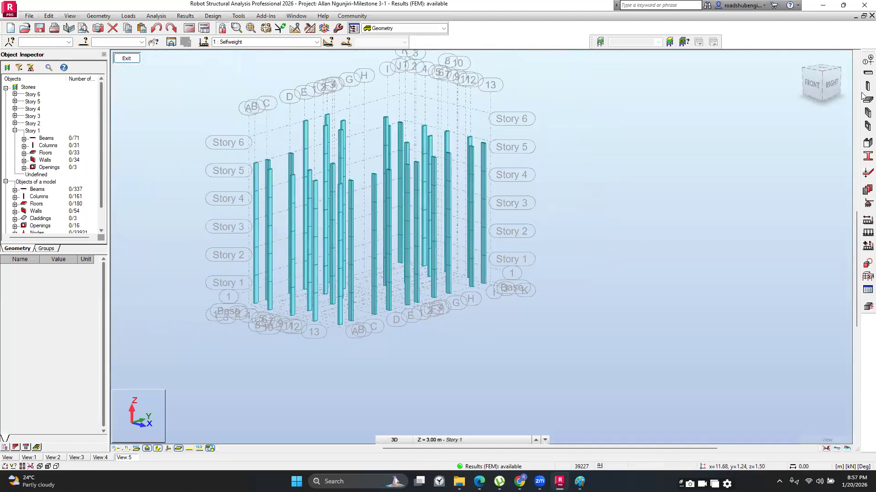
pyautogui.click(812, 85)
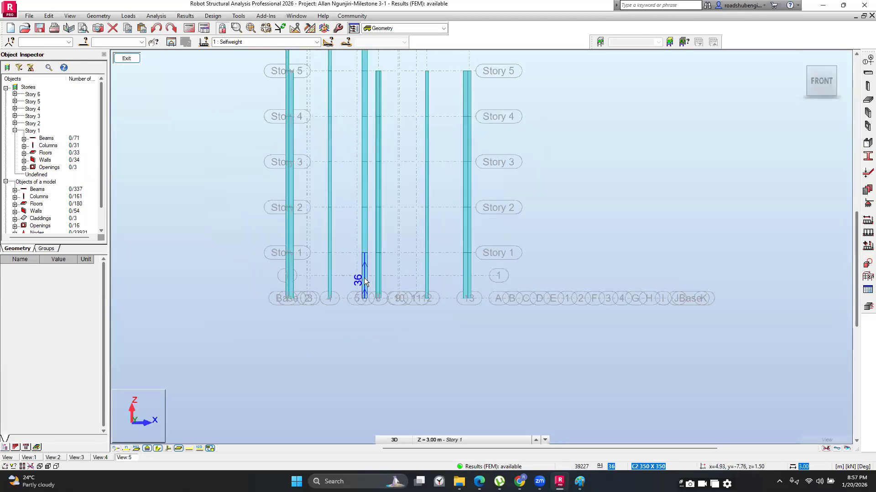
pyautogui.moveTo(351, 297); pyautogui.dragTo(400, 354, button='middle')
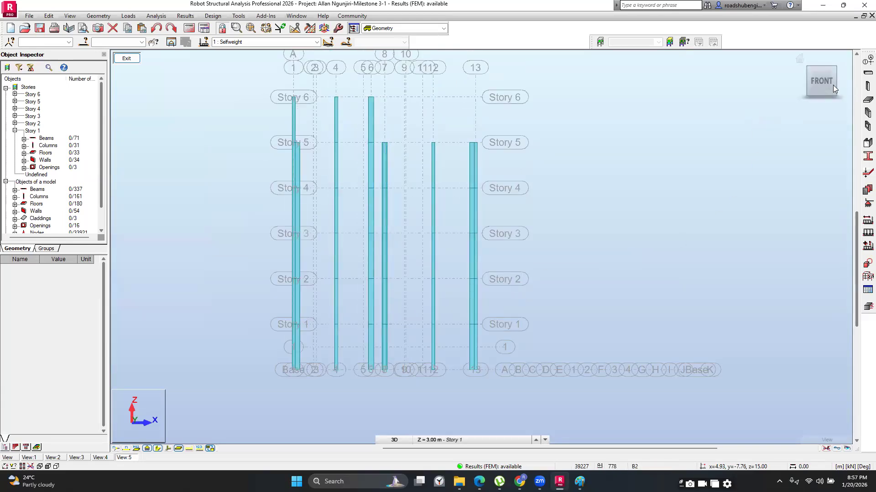
pyautogui.click(834, 68)
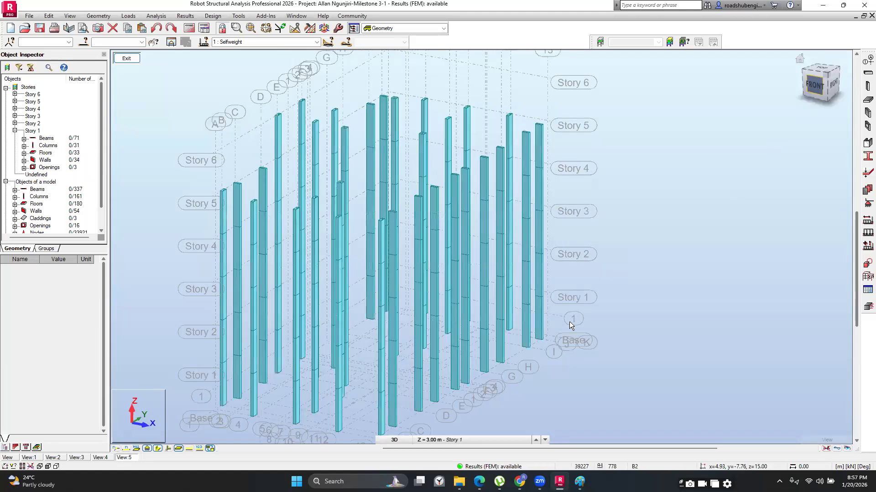
# - Examine the isolated columns running through all stories from the front-left corner, checking individual members from the base up
pyautogui.scroll(-1, 569, 326)
pyautogui.moveTo(572, 349); pyautogui.dragTo(581, 259, button='middle')
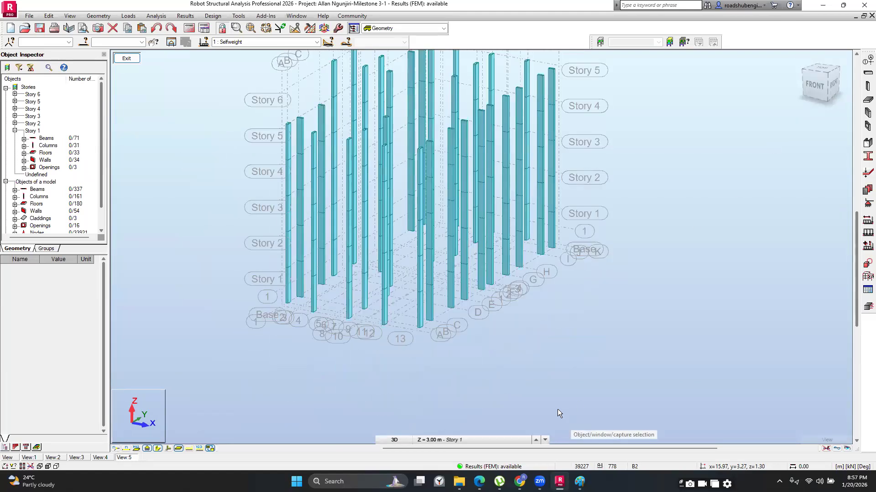
pyautogui.moveTo(825, 74); pyautogui.dragTo(845, 75)
pyautogui.scroll(5, 401, 174)
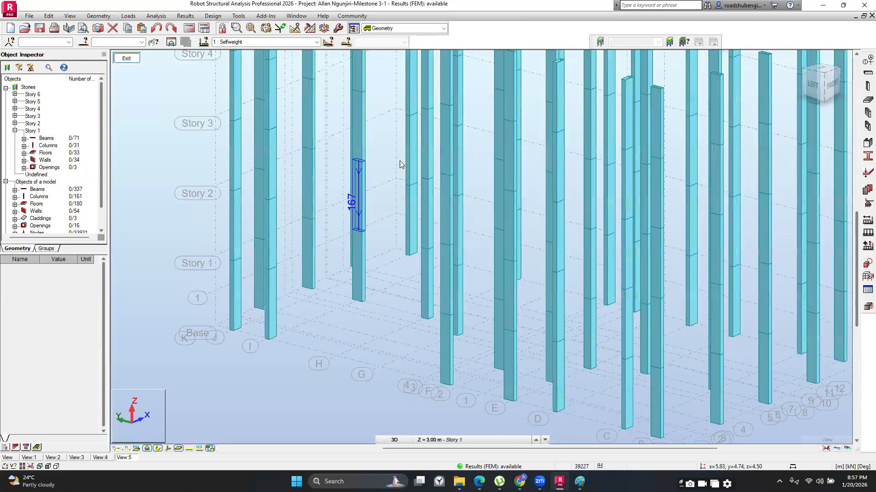
pyautogui.scroll(-1, 401, 163)
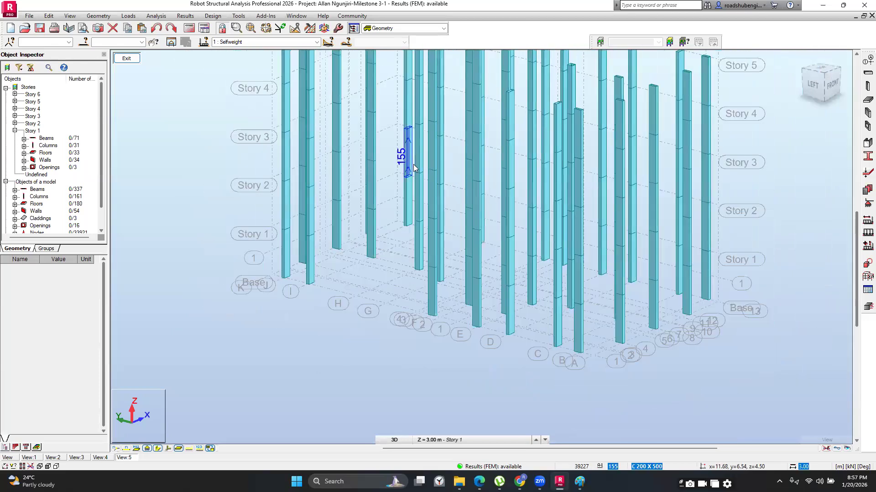
pyautogui.scroll(-3, 402, 192)
pyautogui.scroll(3, 351, 233)
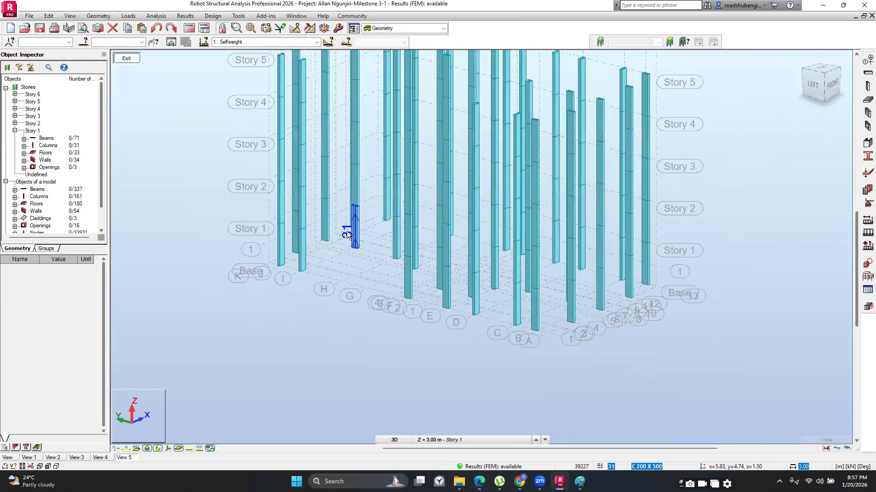
pyautogui.scroll(1, 347, 233)
pyautogui.scroll(-2, 368, 243)
pyautogui.moveTo(370, 256); pyautogui.dragTo(371, 258, button='middle')
pyautogui.scroll(5, 369, 267)
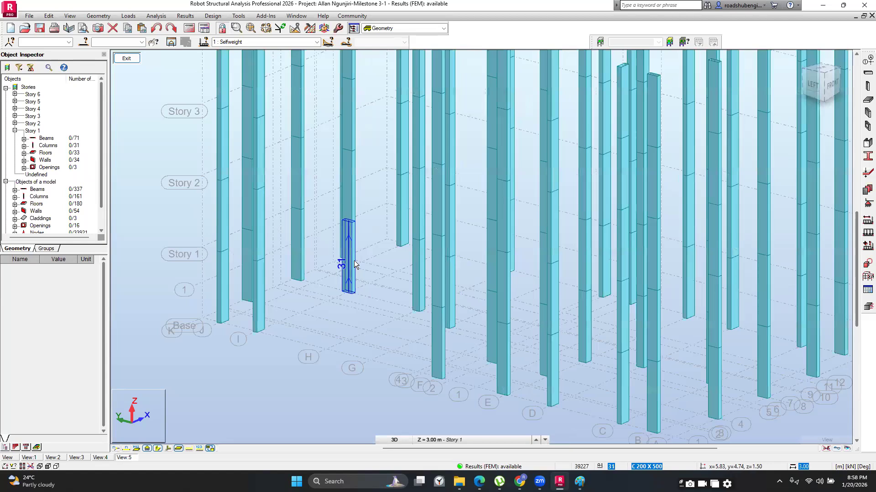
pyautogui.scroll(-1, 354, 261)
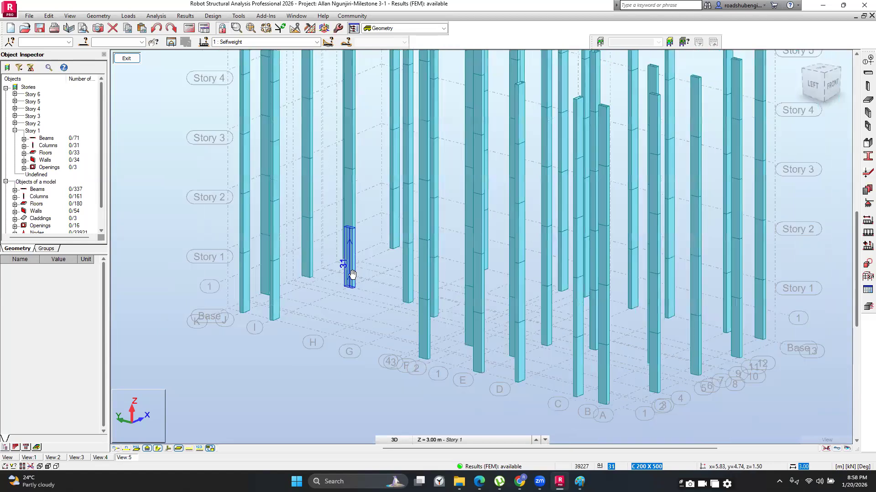
pyautogui.scroll(-1, 335, 268)
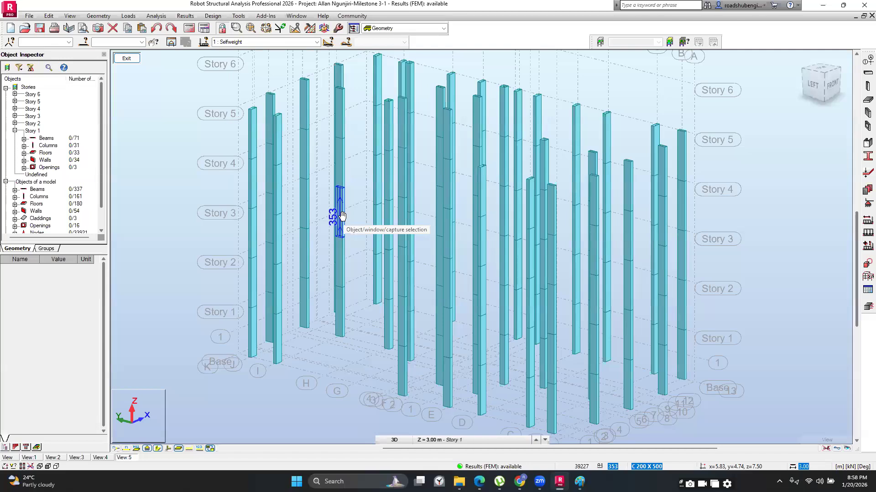
pyautogui.click(255, 332)
pyautogui.click(303, 205)
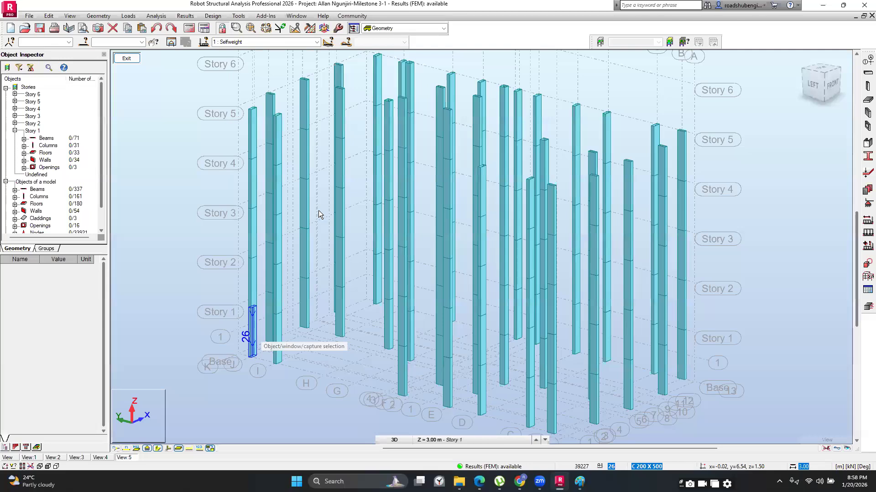
pyautogui.click(349, 352)
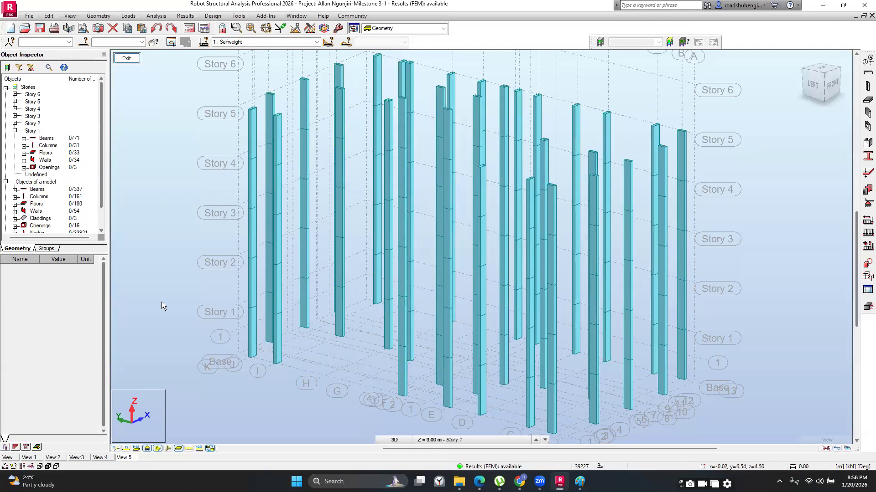
# - Isolate the Story 3 columns in a new view and clear the selection
pyautogui.click(14, 116)
pyautogui.click(49, 131)
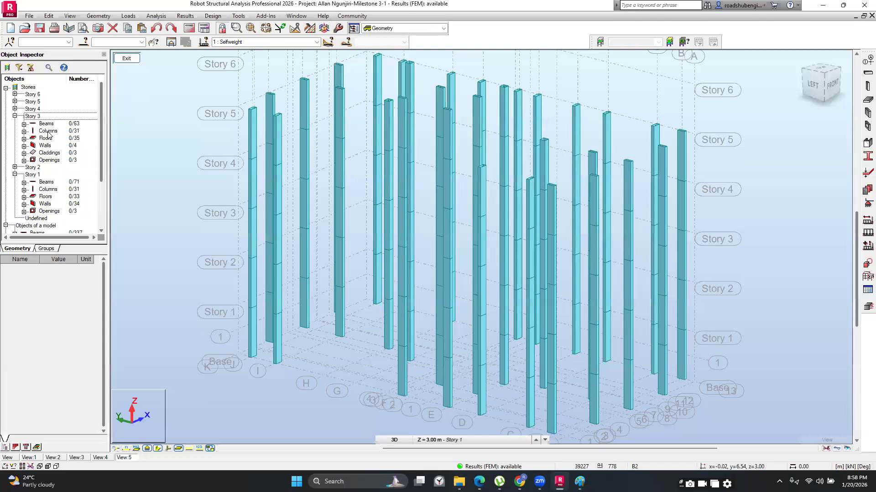
pyautogui.rightClick(48, 131)
pyautogui.click(76, 151)
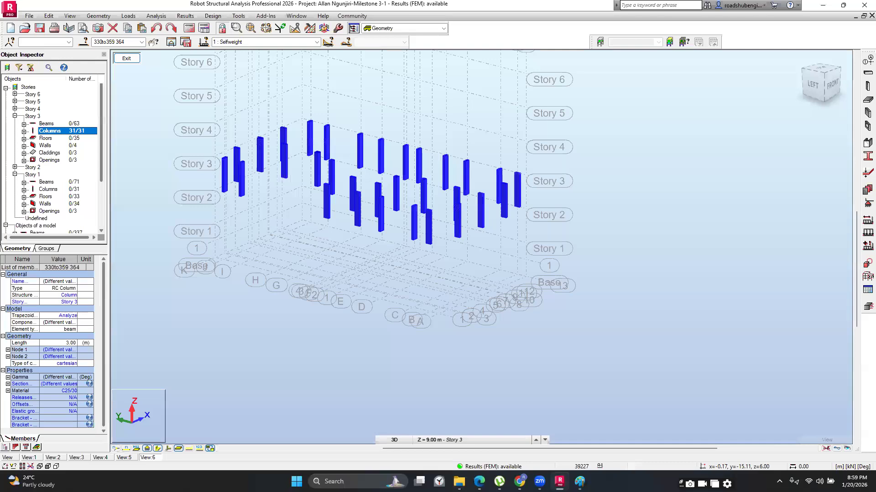
pyautogui.click(567, 125)
# - Select the four interior C2 350 x 350 columns of Story 3
pyautogui.keyDown('shift'); pyautogui.moveTo(566, 126); pyautogui.dragTo(439, 195, button='middle'); pyautogui.keyUp('shift')
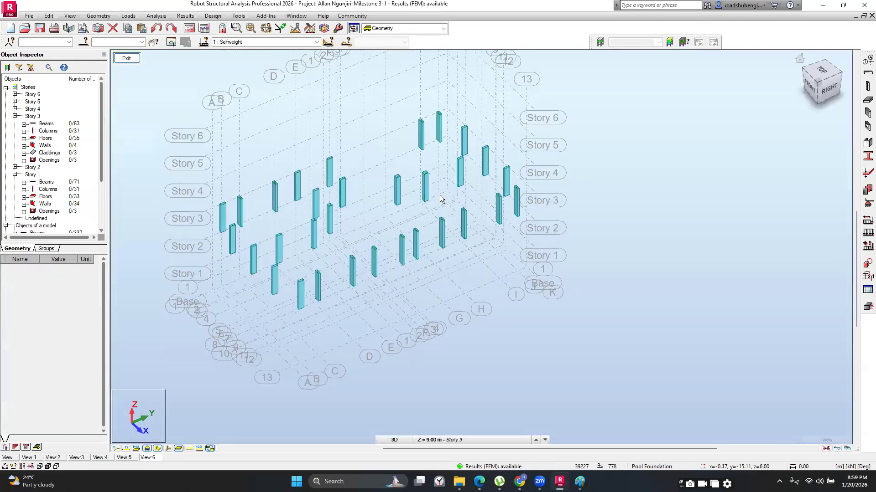
pyautogui.scroll(5, 440, 196)
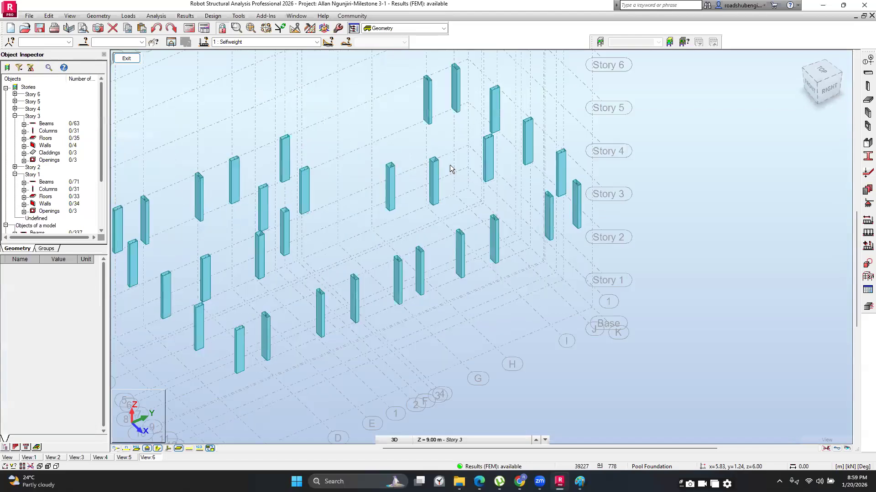
pyautogui.click(449, 165)
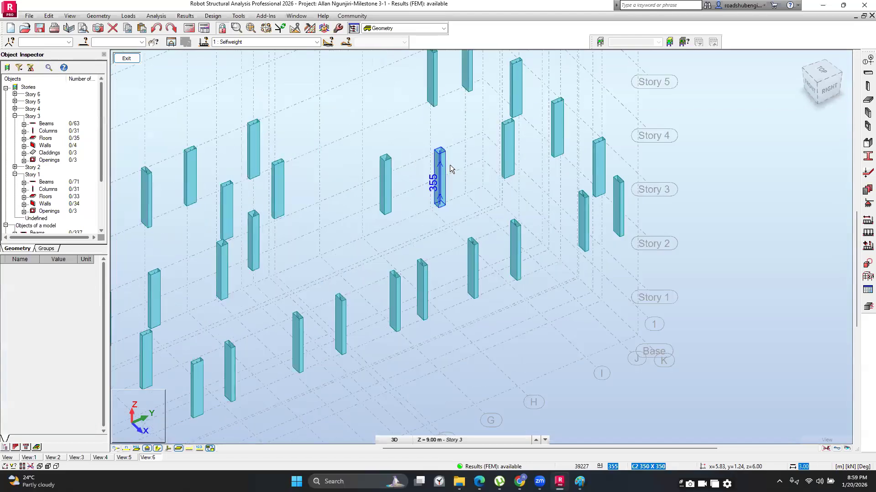
pyautogui.scroll(-3, 450, 165)
pyautogui.scroll(5, 373, 168)
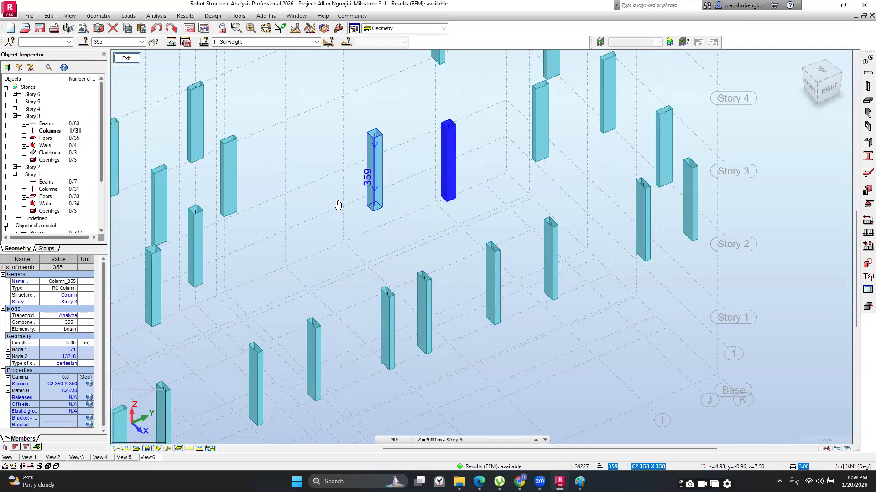
pyautogui.scroll(-2, 238, 218)
pyautogui.scroll(1, 207, 260)
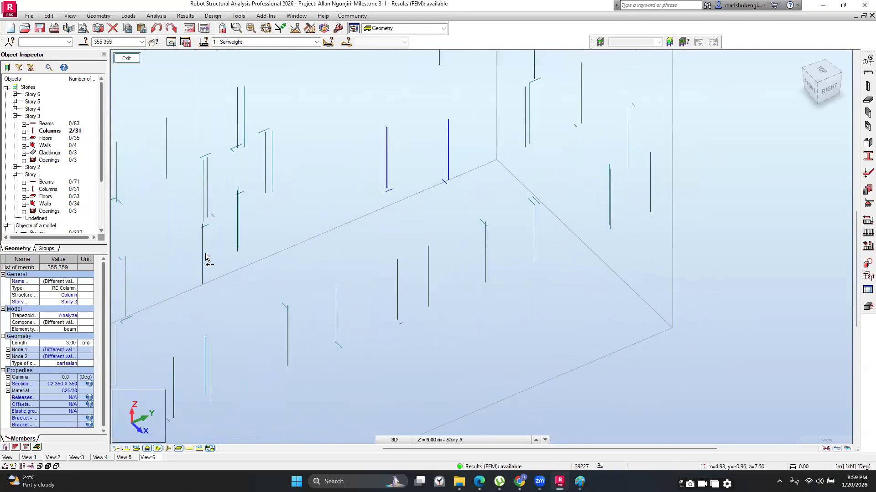
pyautogui.scroll(-2, 299, 218)
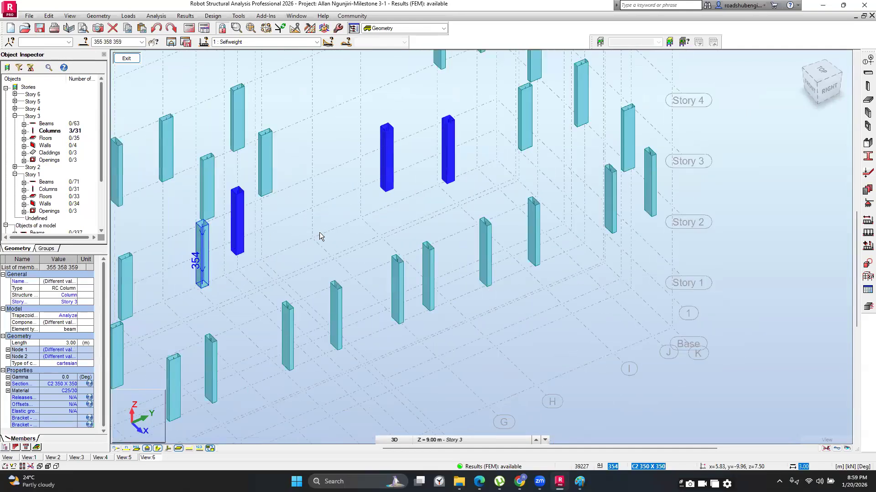
pyautogui.scroll(-1, 385, 193)
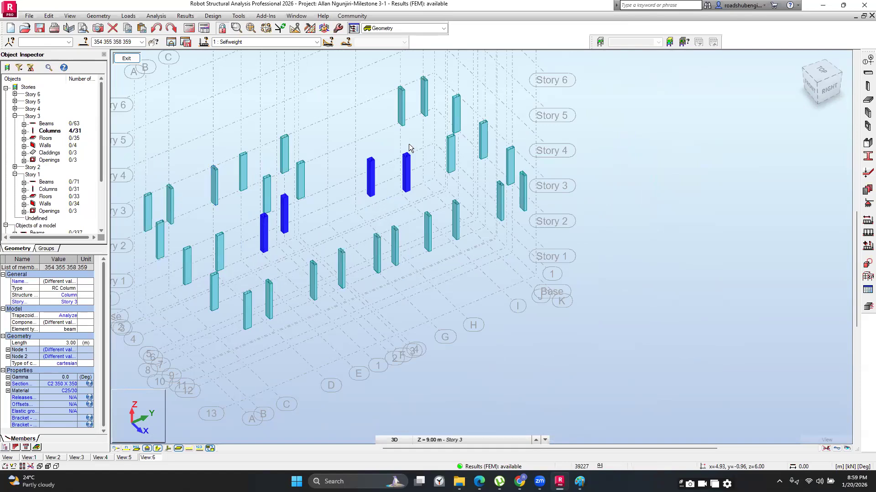
# - Send the four selected columns to provided RC column reinforcement design using the manual combinations, grouped by story and geometry
pyautogui.click(212, 16)
pyautogui.click(253, 117)
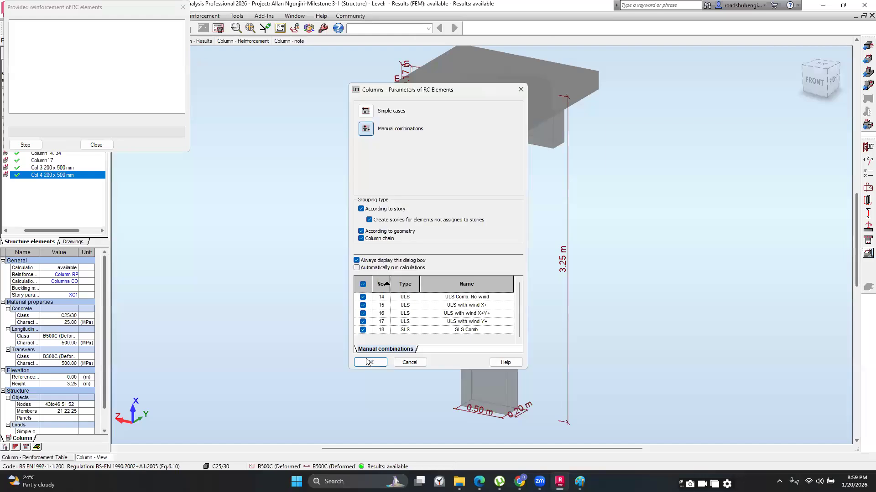
pyautogui.click(369, 362)
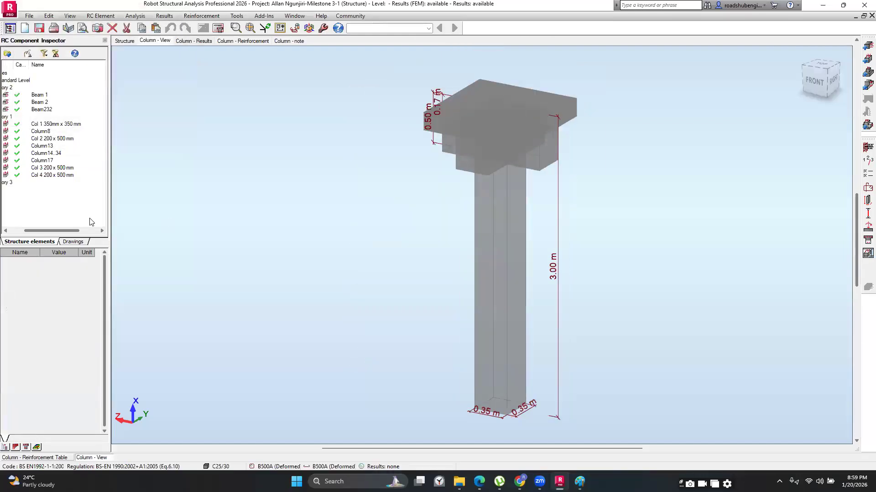
# - Widen the RC component list, expand Story 3 and select its new column group
pyautogui.moveTo(110, 211); pyautogui.dragTo(144, 209)
pyautogui.click(11, 183)
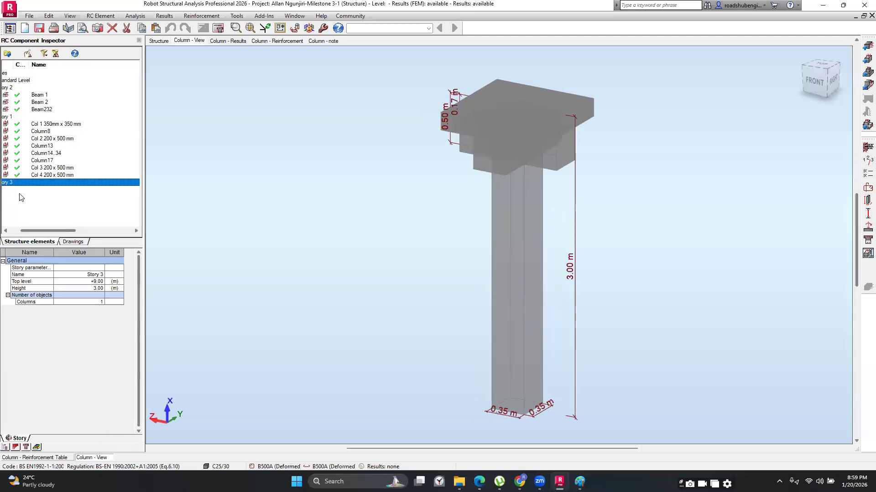
pyautogui.click(7, 183)
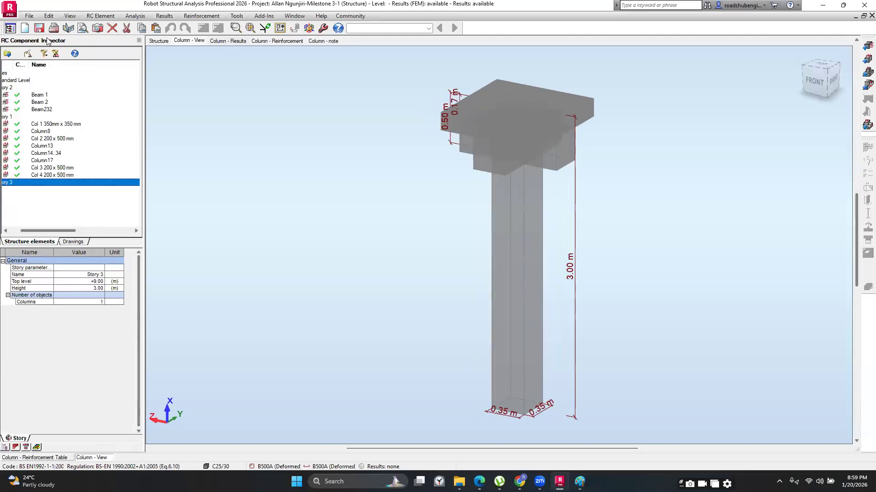
pyautogui.click(41, 209)
pyautogui.doubleClick(31, 183)
pyautogui.click(55, 190)
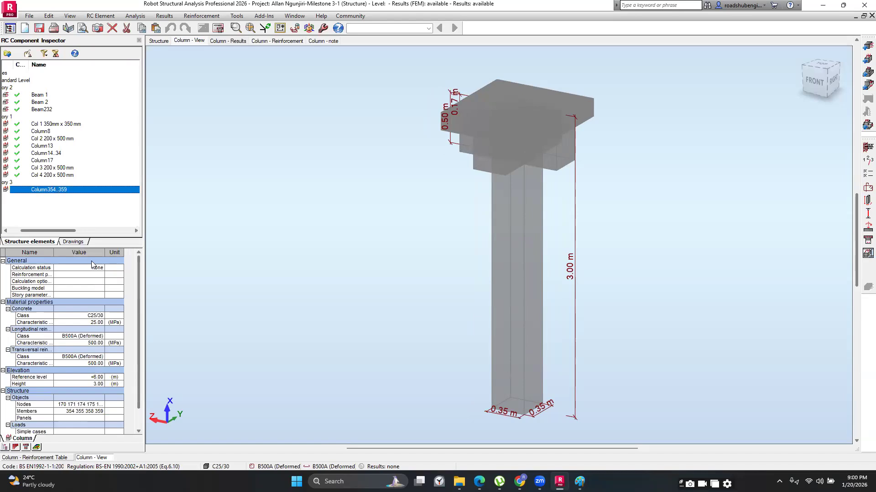
# - Assign Column RP reinforcement, Columns CO calculation options and XC1 story parameters to the Story 3 column group, and calculate it
pyautogui.click(99, 275)
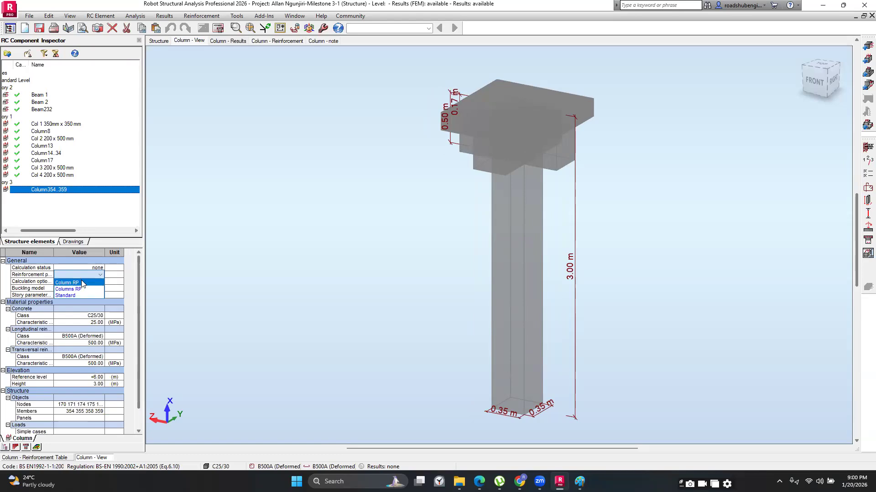
pyautogui.click(82, 283)
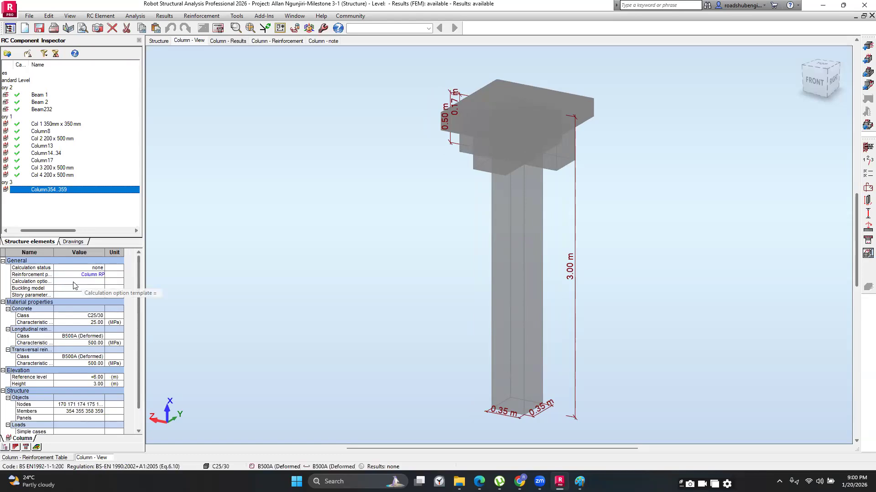
pyautogui.click(74, 283)
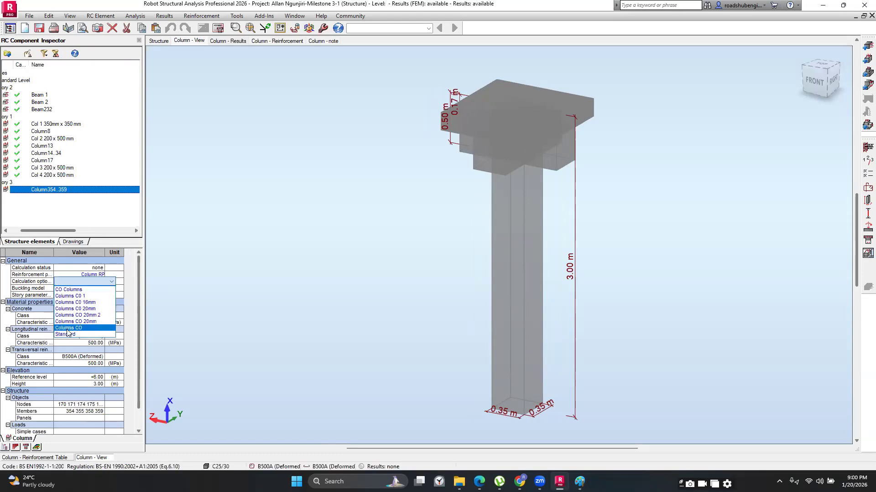
pyautogui.click(73, 321)
pyautogui.click(85, 296)
pyautogui.click(73, 321)
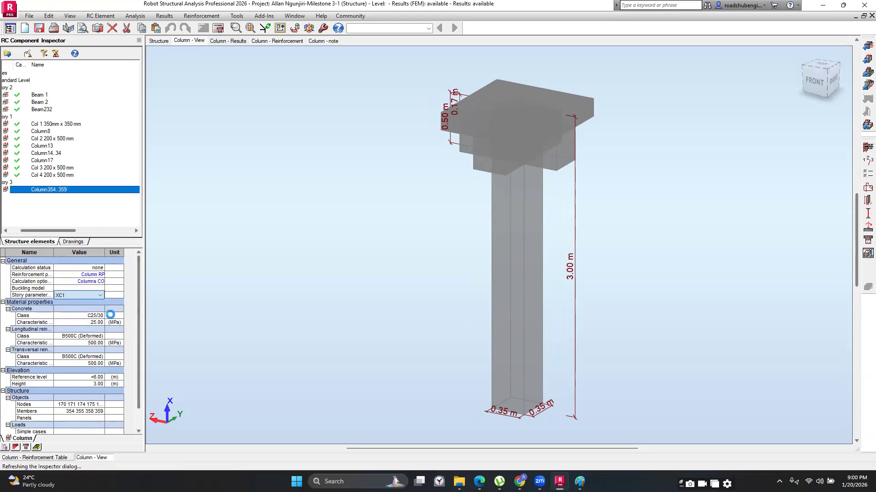
pyautogui.click(218, 28)
pyautogui.click(471, 281)
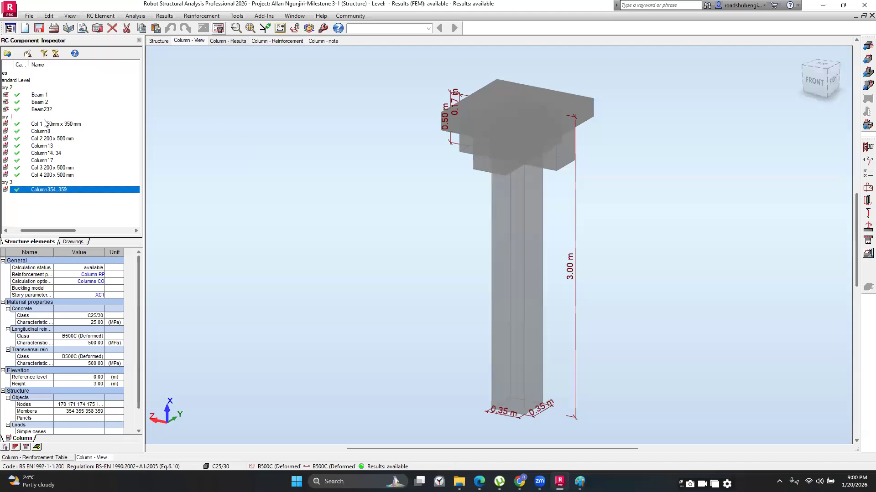
# - Rename the Story 3 column group as Col 1
pyautogui.rightClick(54, 190)
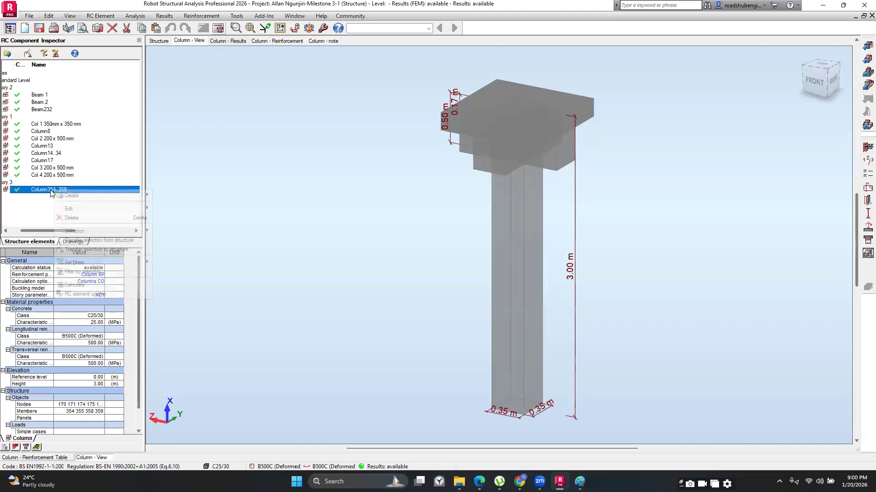
pyautogui.moveTo(67, 210)
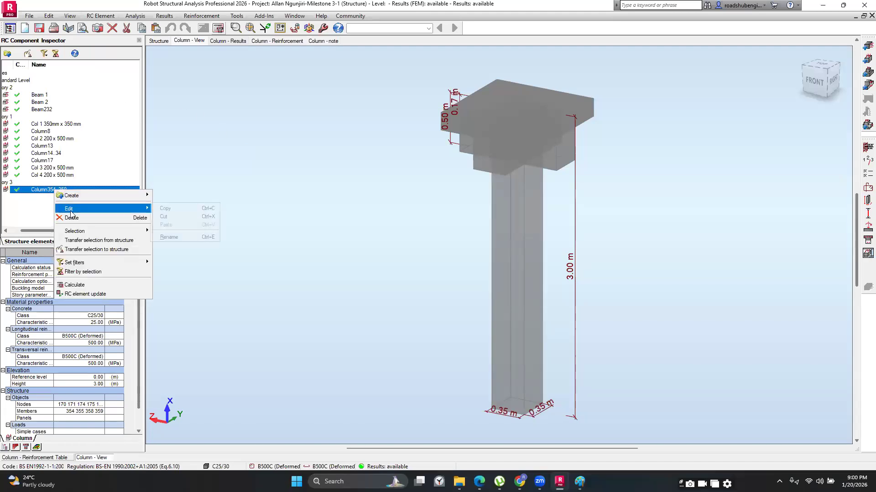
pyautogui.click(168, 237)
pyautogui.write('C')
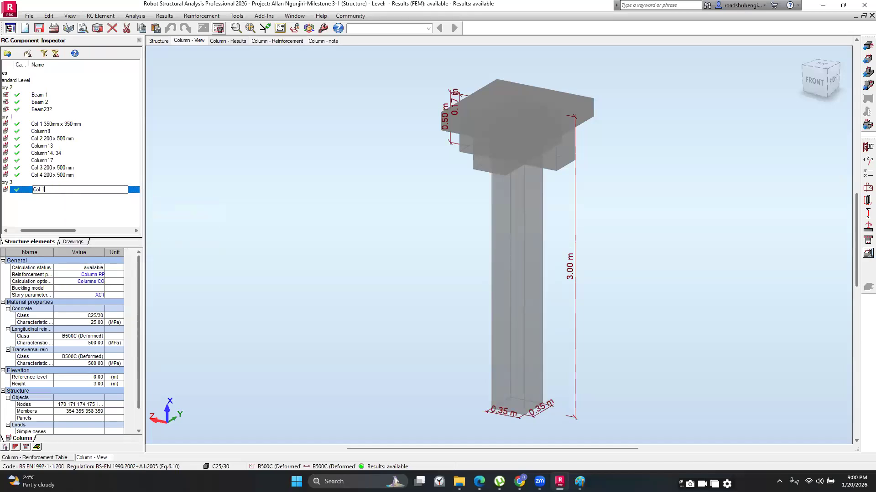
pyautogui.write('ol 1')
pyautogui.press('Return')
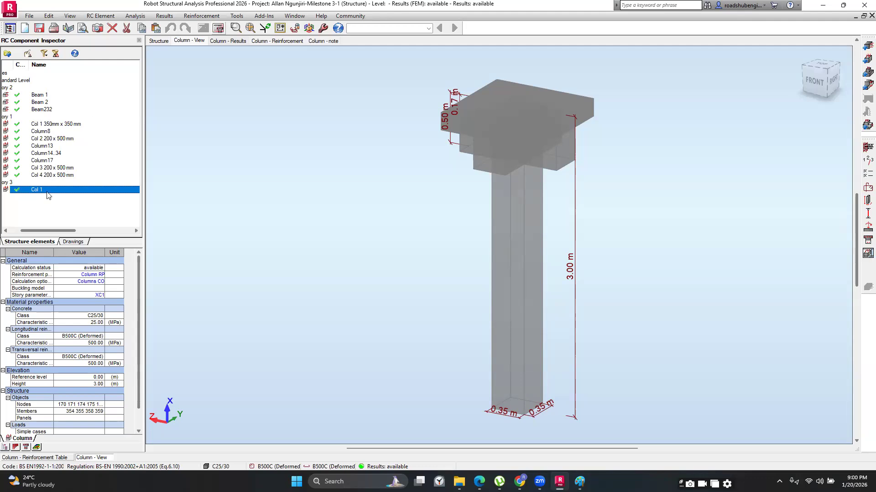
# - Examine the Story 3 Col 1 results in both the N-M and My-Mz interaction diagrams
pyautogui.click(237, 41)
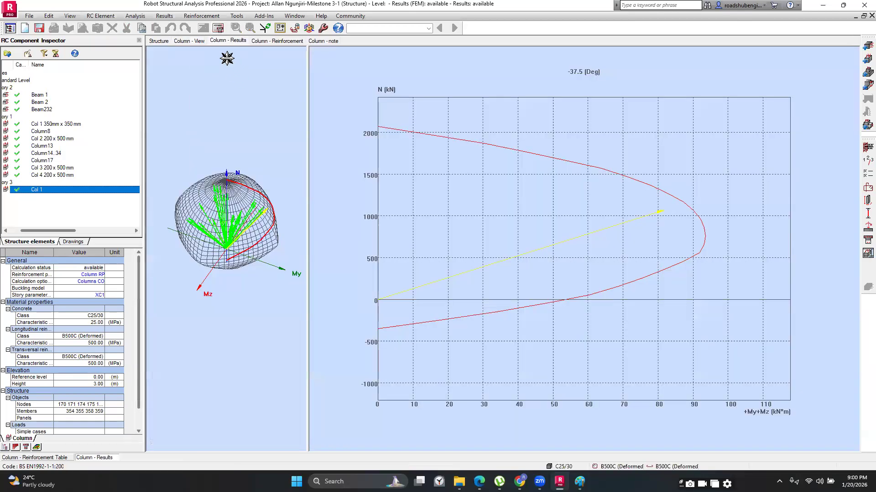
pyautogui.click(164, 16)
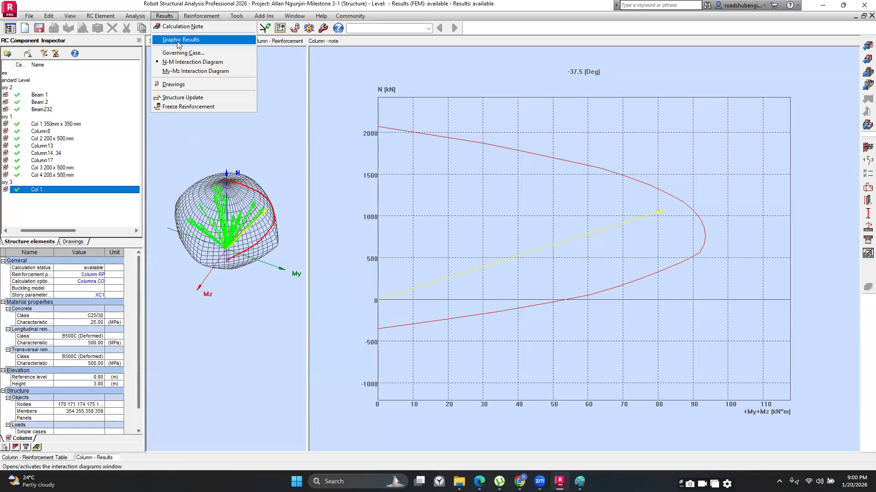
pyautogui.click(177, 44)
pyautogui.click(165, 16)
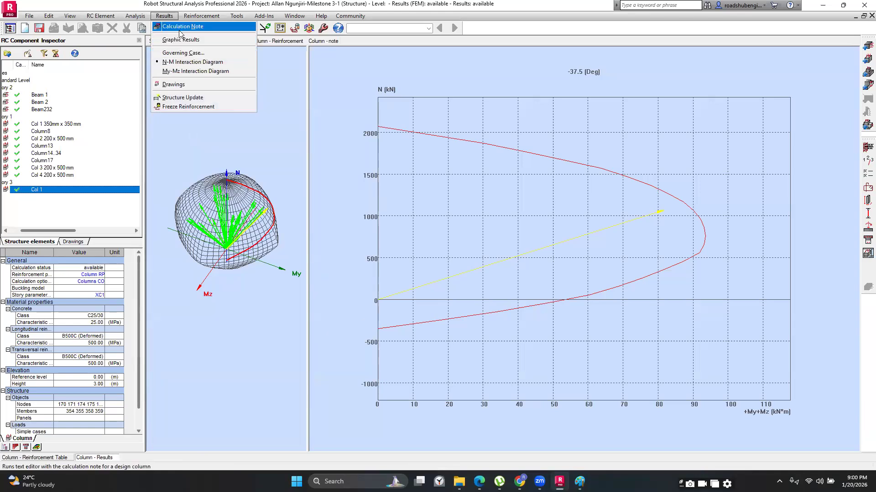
pyautogui.click(183, 71)
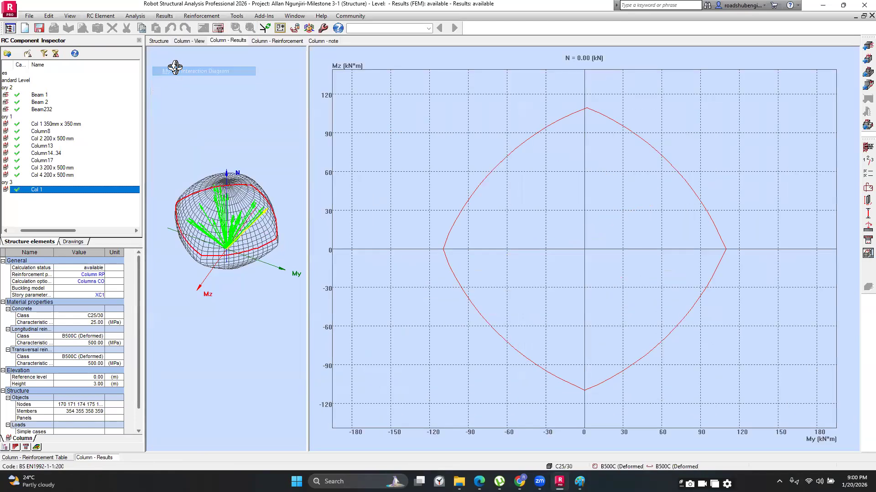
pyautogui.click(172, 17)
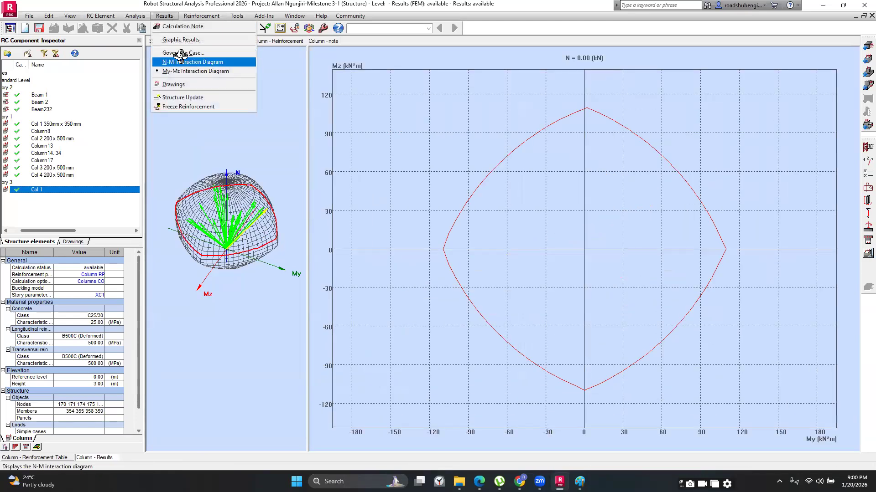
pyautogui.click(180, 60)
pyautogui.click(164, 17)
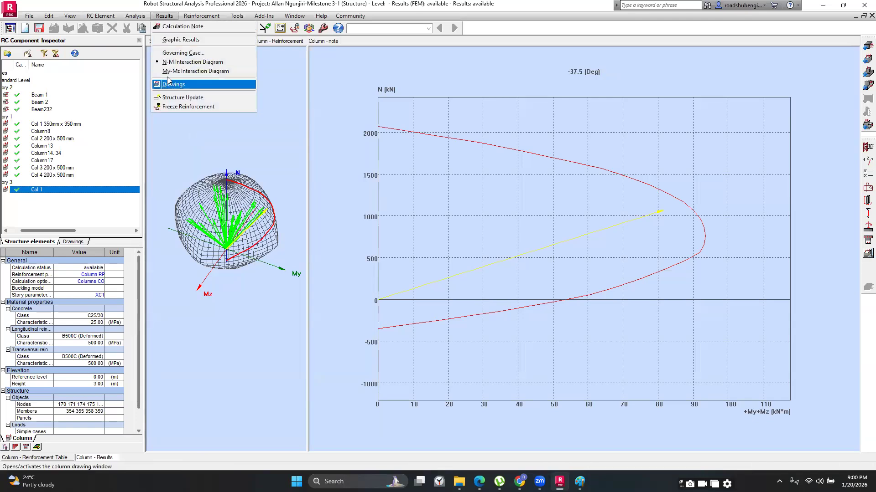
pyautogui.moveTo(237, 16)
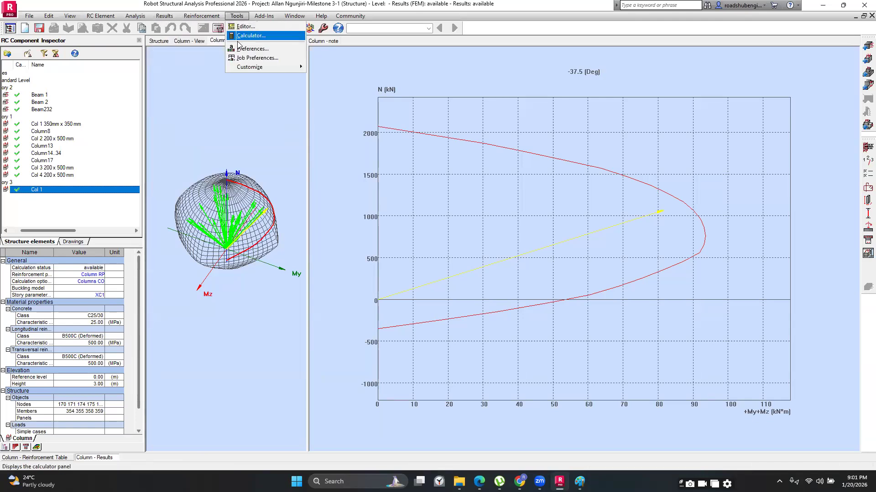
pyautogui.moveTo(246, 67)
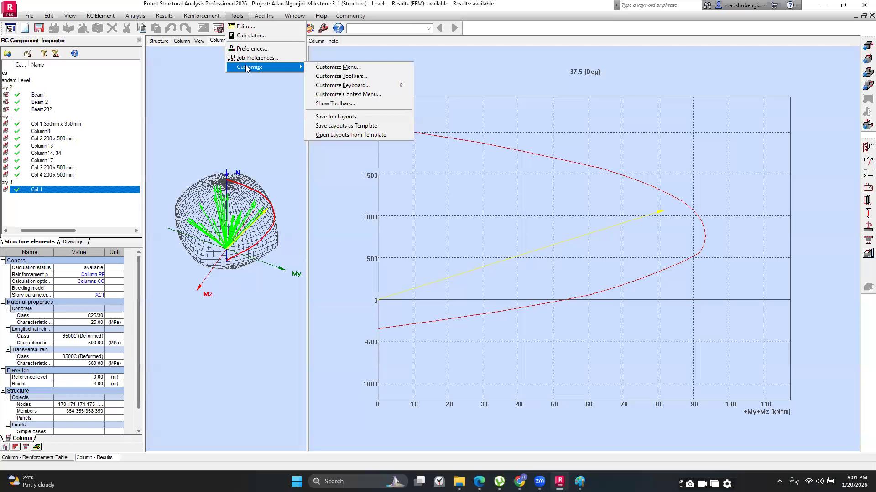
pyautogui.click(335, 104)
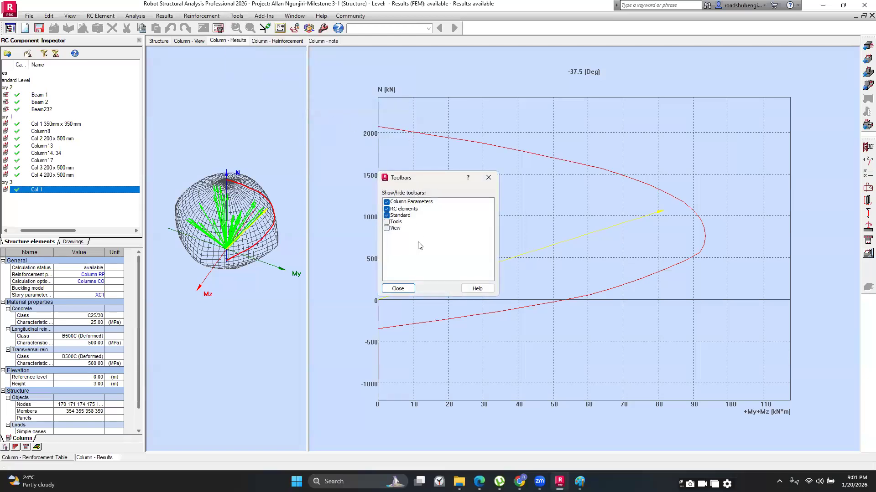
pyautogui.click(397, 288)
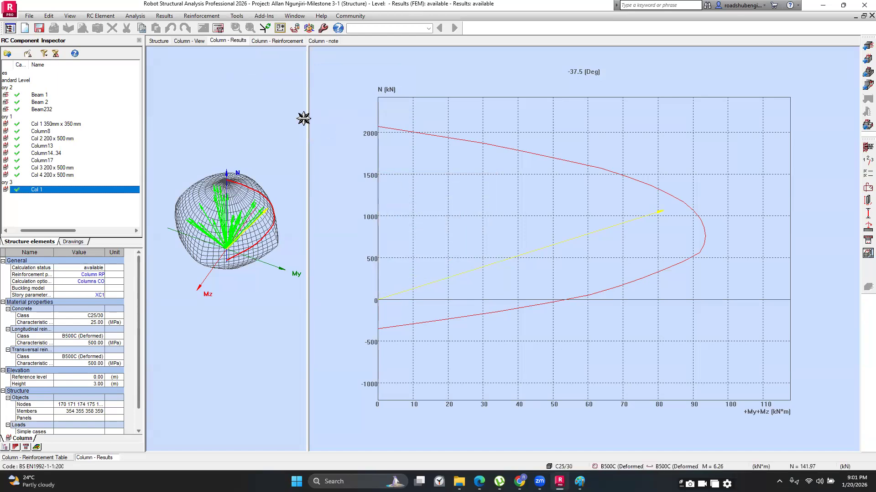
pyautogui.click(164, 16)
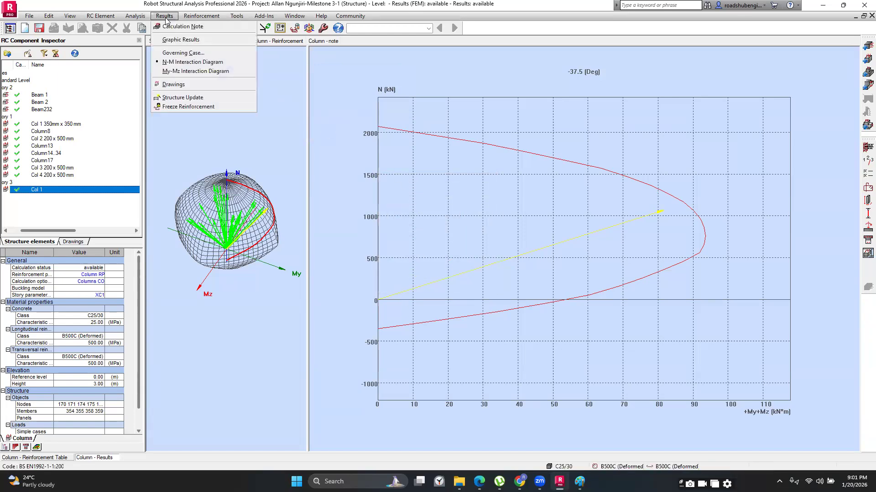
pyautogui.click(160, 39)
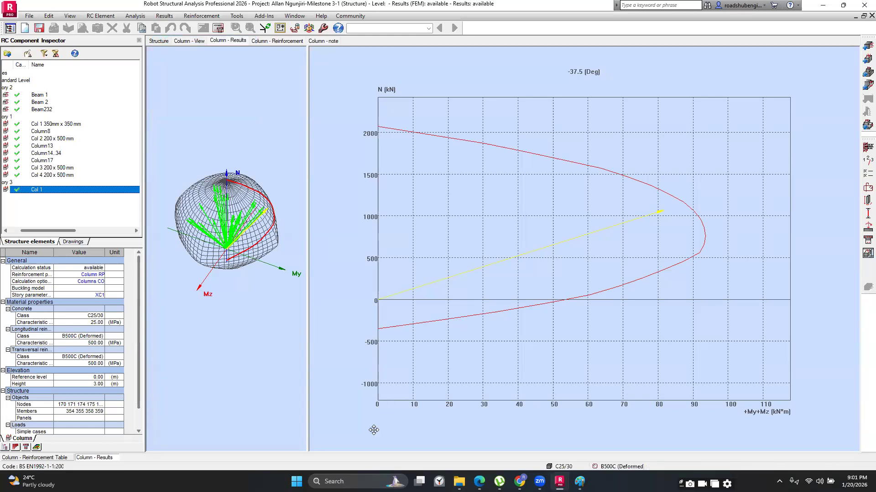
pyautogui.click(546, 338)
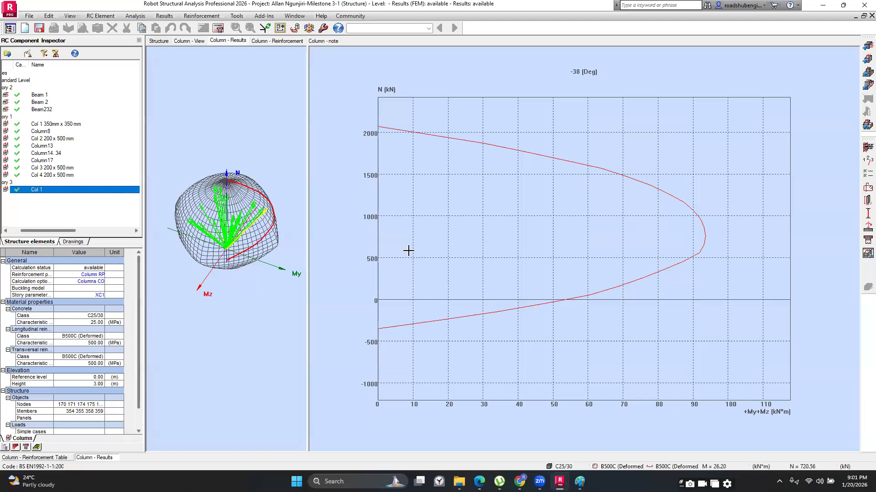
# - Read the Story 3 Col 1 calculation note, covering its load combinations, safety factor and design axial force Nsd
pyautogui.click(323, 41)
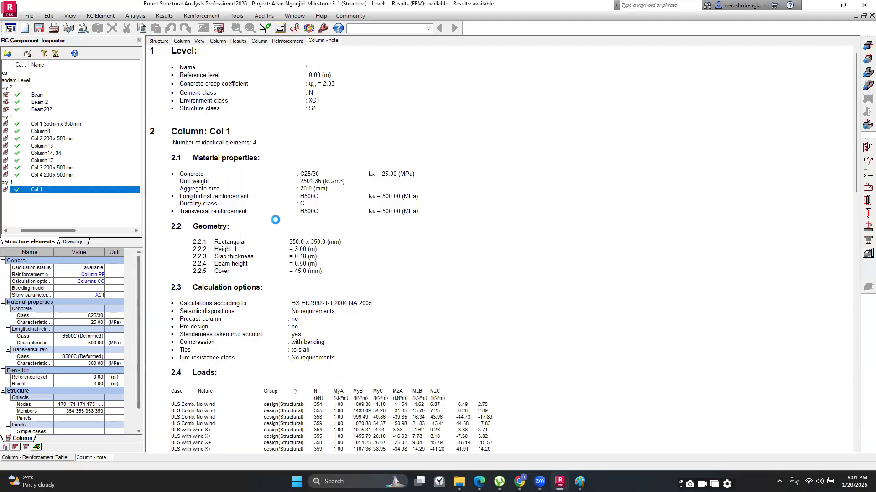
pyautogui.scroll(-3, 275, 220)
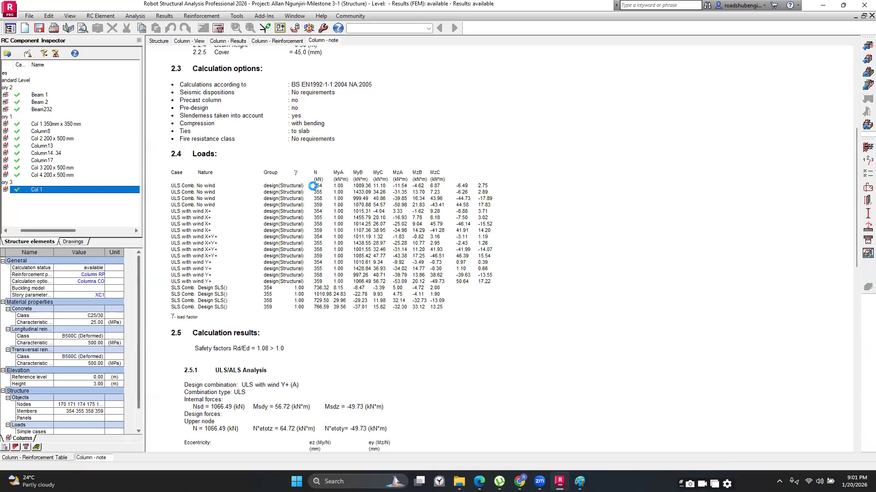
pyautogui.scroll(-3, 313, 226)
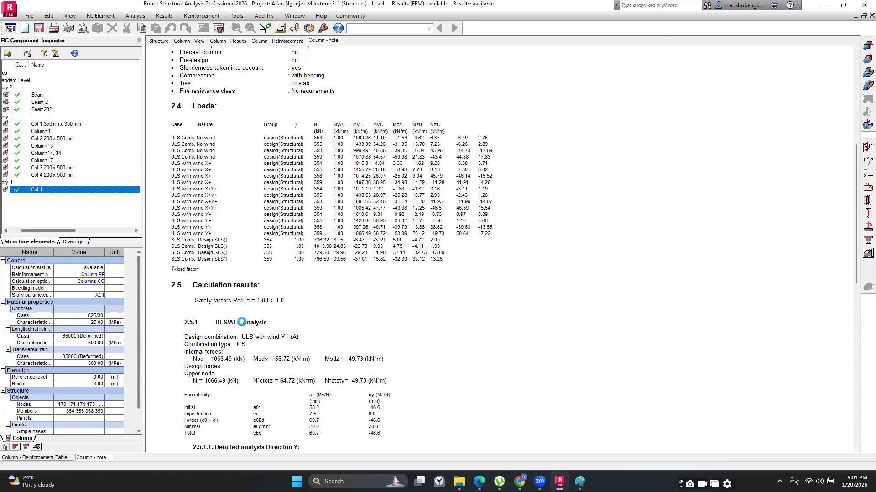
pyautogui.scroll(-4, 237, 322)
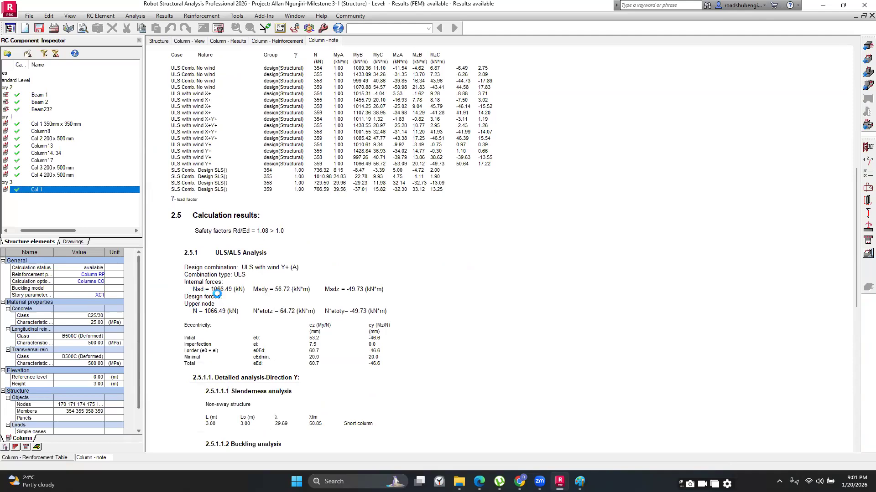
pyautogui.moveTo(206, 289); pyautogui.dragTo(244, 290)
# - Examine the calculation note and interaction diagram of the Story 1 group Col 1 350mm x 350 mm, focusing on axial force Nsd
pyautogui.click(48, 124)
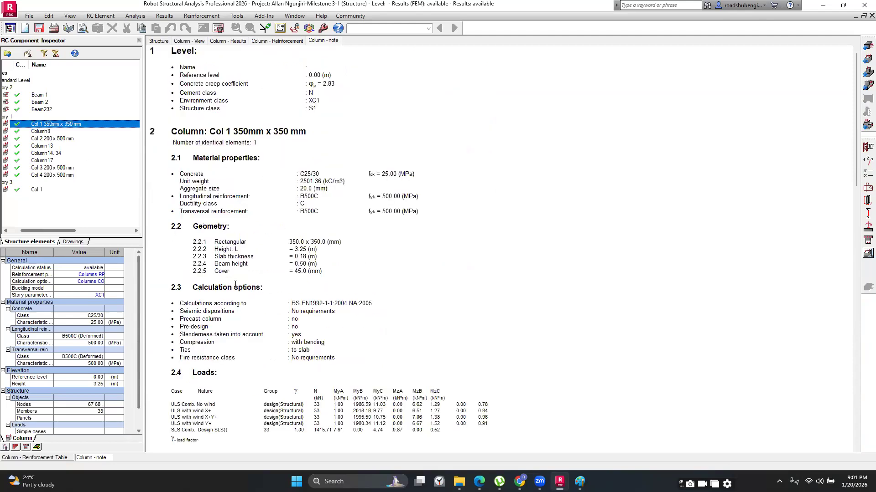
pyautogui.scroll(-8, 251, 306)
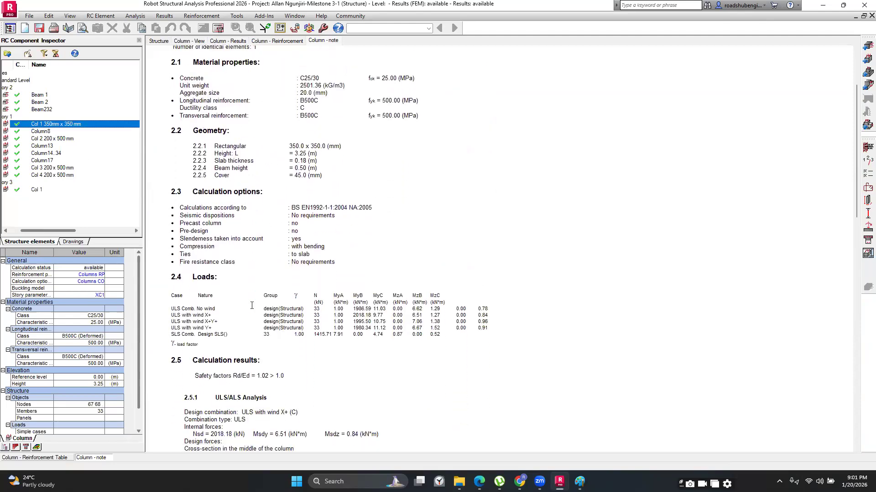
pyautogui.scroll(-5, 251, 306)
pyautogui.scroll(7, 249, 309)
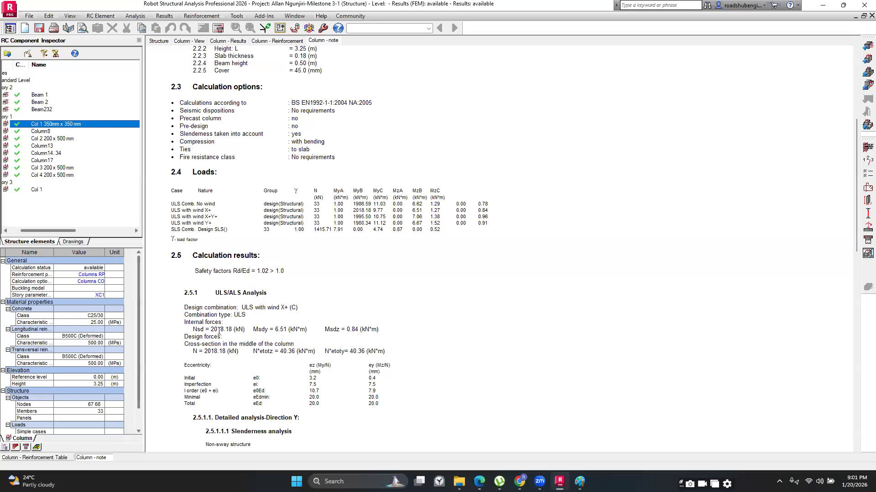
pyautogui.click(227, 40)
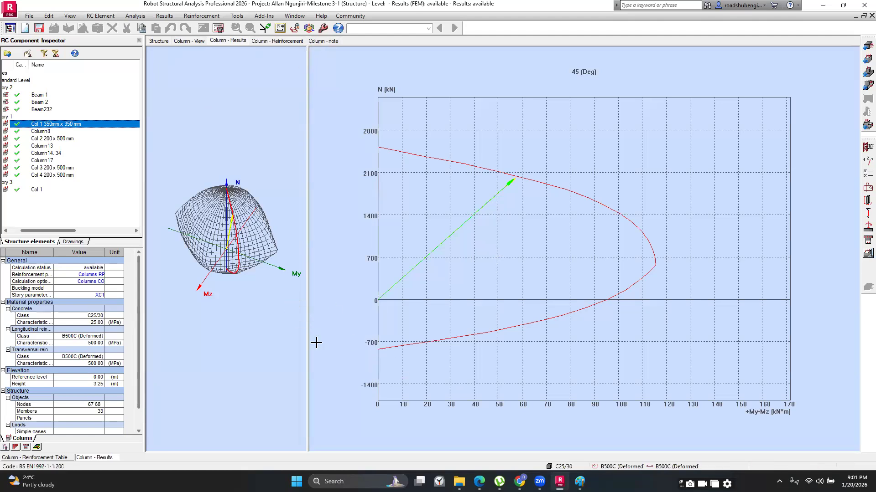
pyautogui.click(325, 42)
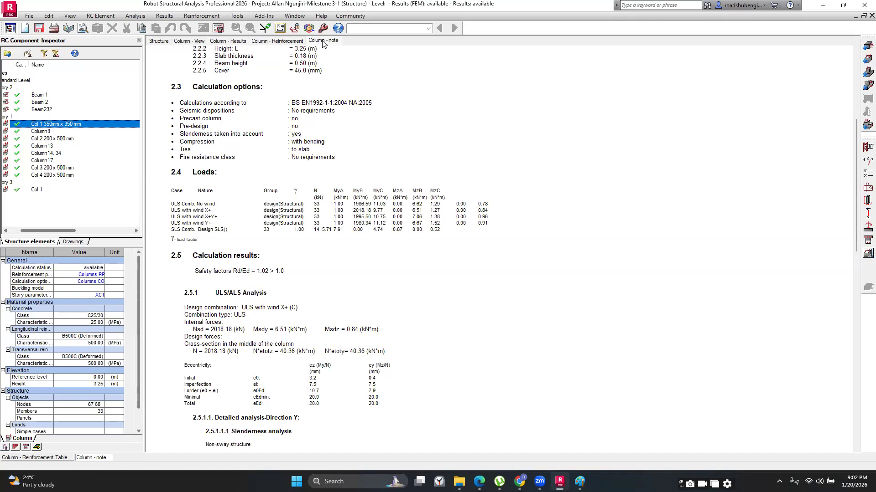
pyautogui.scroll(-3, 267, 360)
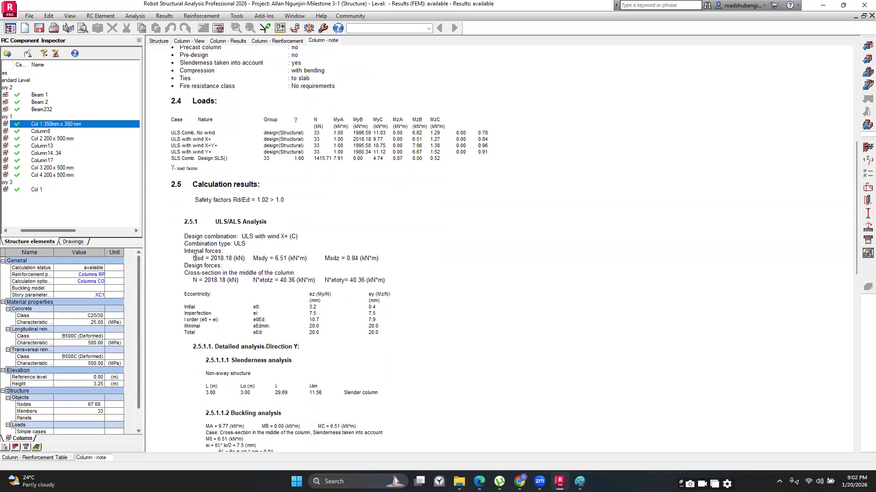
pyautogui.moveTo(192, 257); pyautogui.dragTo(244, 261)
pyautogui.moveTo(244, 260); pyautogui.dragTo(247, 260)
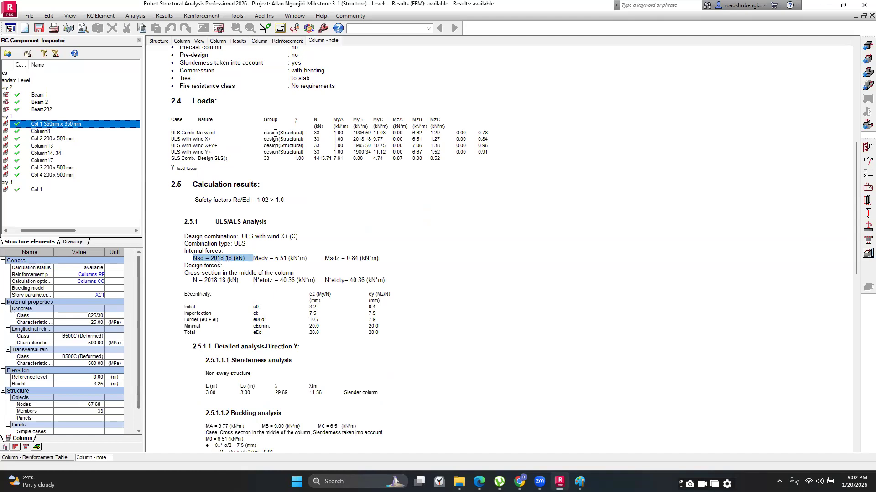
# - Return to the Story 3 Col 1 note and check its ULS internal forces, safety factor and slenderness analysis
pyautogui.click(38, 191)
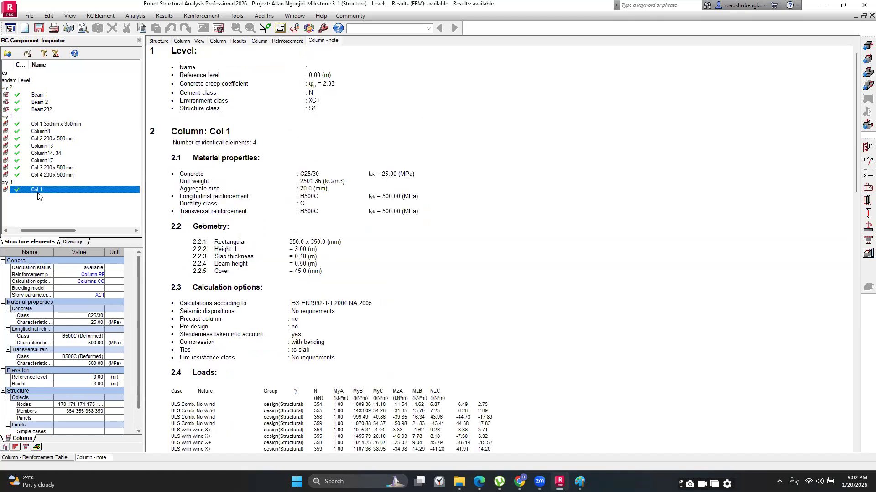
pyautogui.scroll(-10, 192, 350)
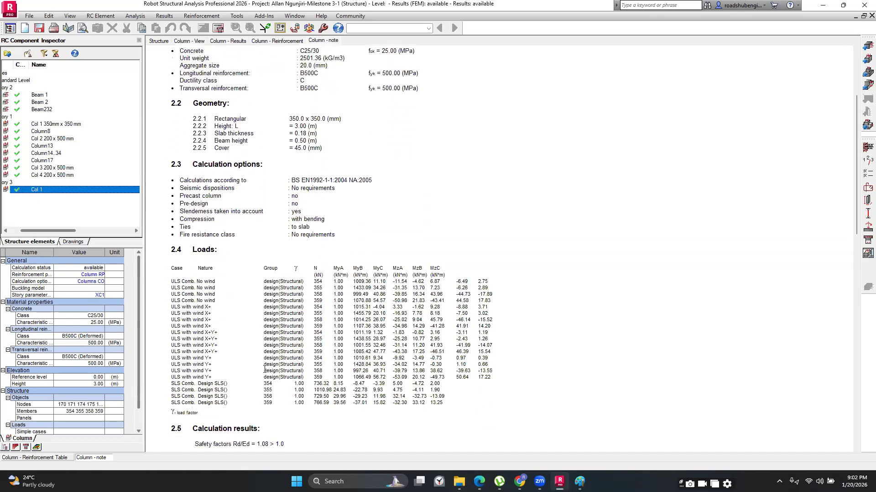
pyautogui.scroll(-3, 265, 366)
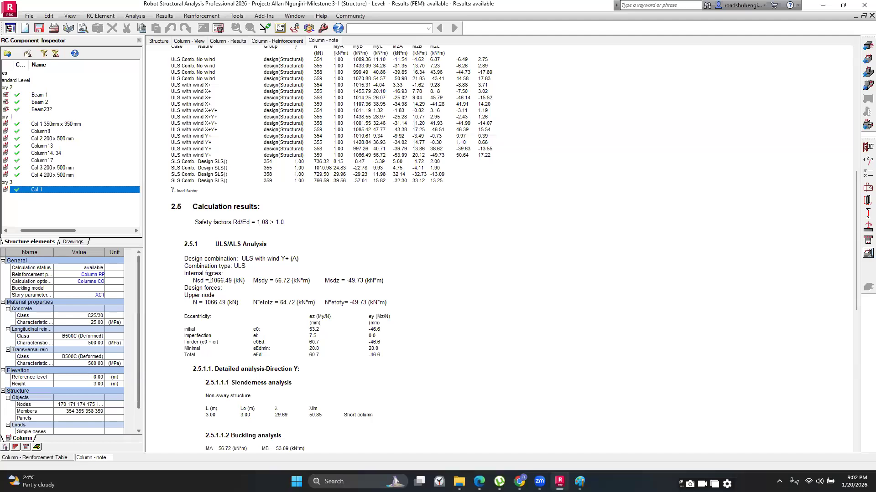
pyautogui.moveTo(206, 280); pyautogui.dragTo(243, 282)
pyautogui.scroll(-3, 244, 282)
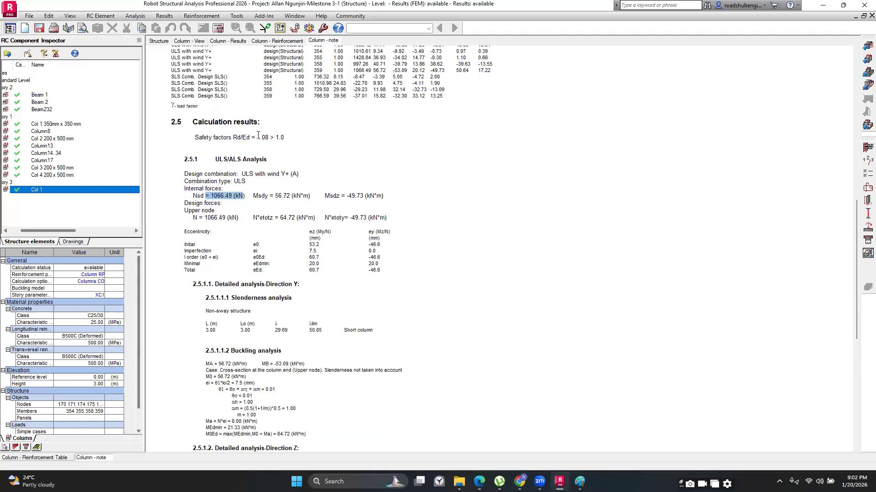
# - Compare the reinforcement of Story 3 Col 1 with that of the Story 1 group Col 1 350mm x 350 mm
pyautogui.click(277, 40)
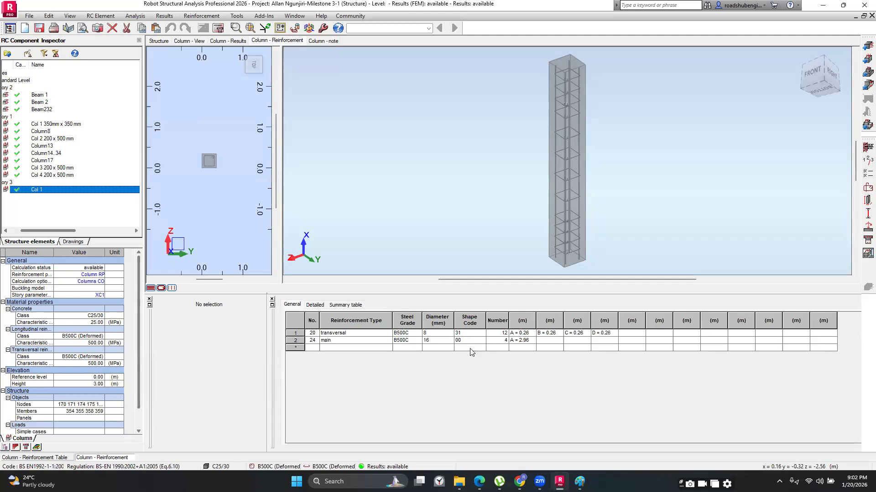
pyautogui.click(56, 125)
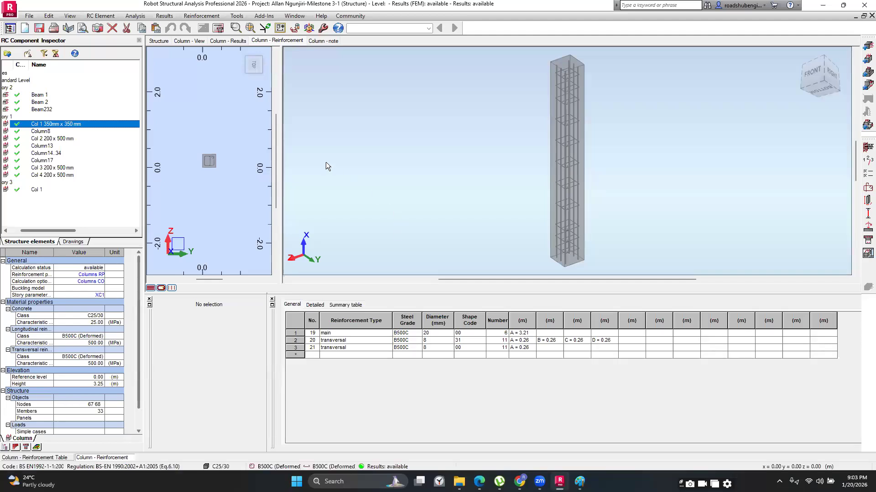
# - Switch to the Geometry layout, maximize the full building model view and clear the column selection
pyautogui.click(427, 28)
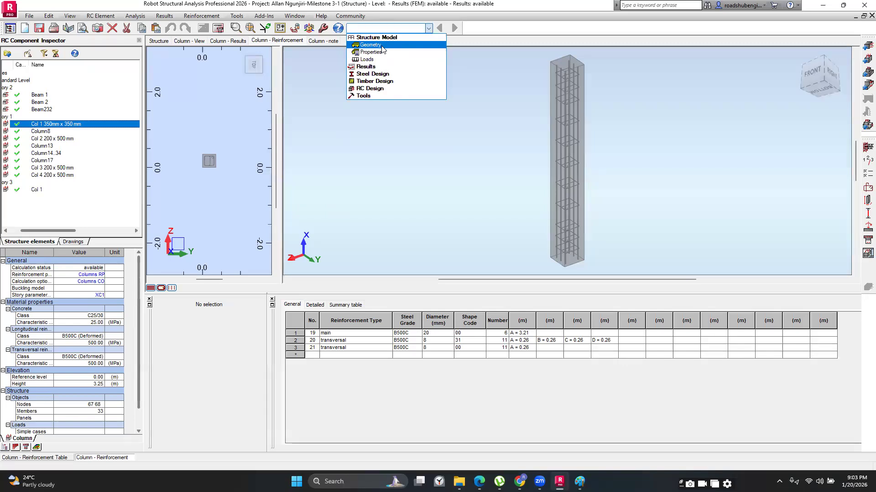
pyautogui.click(370, 45)
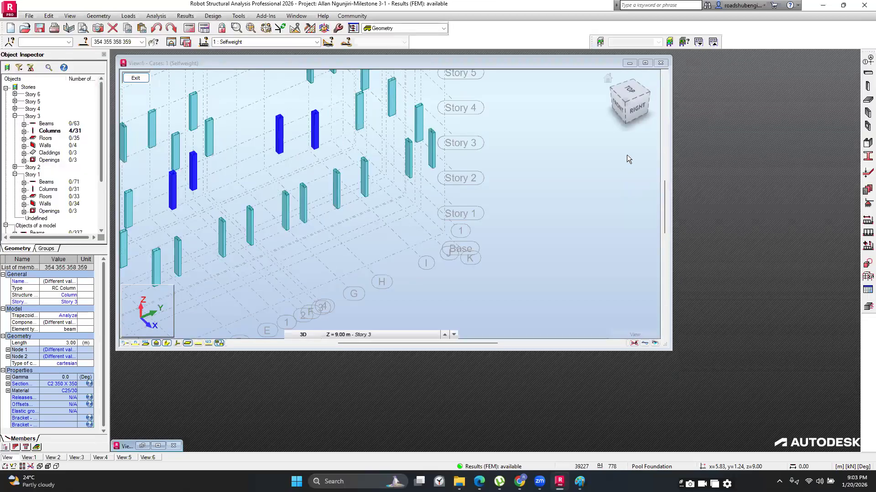
pyautogui.click(158, 446)
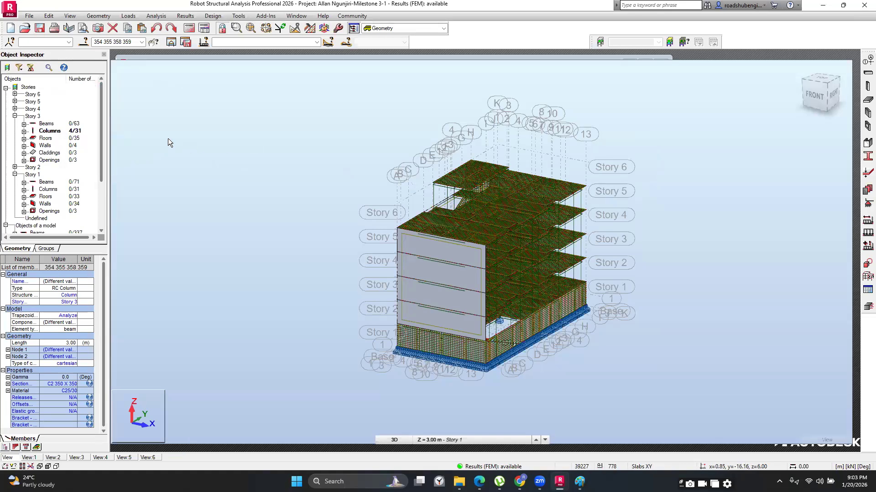
pyautogui.click(686, 120)
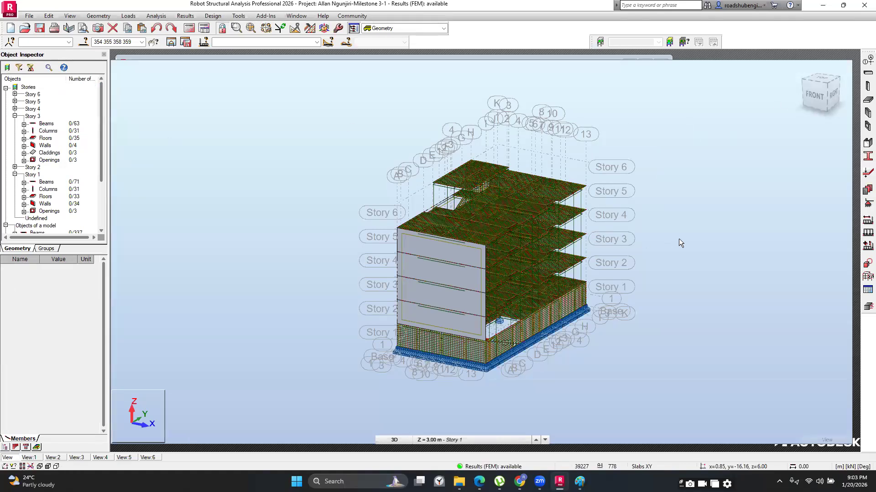
pyautogui.scroll(-2, 679, 239)
pyautogui.scroll(-2, 692, 170)
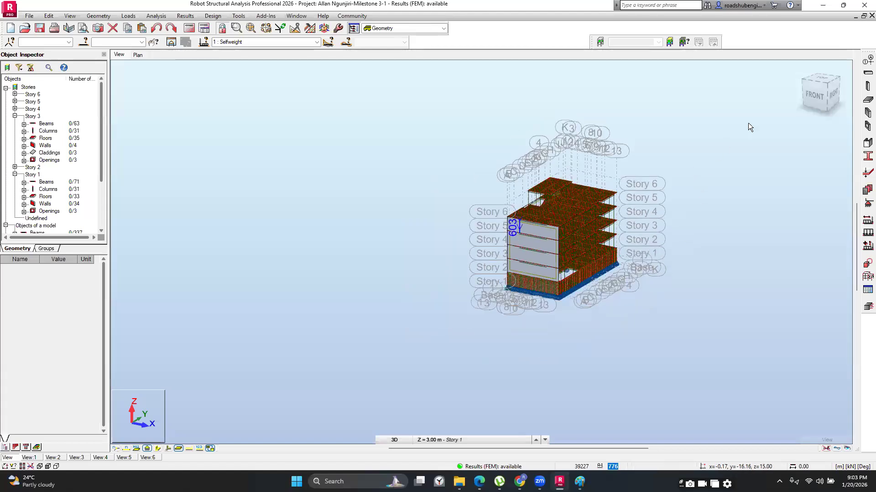
# - Turn off the finite element mesh display on the building model's panels
pyautogui.keyDown('shift'); pyautogui.moveTo(562, 254); pyautogui.dragTo(515, 248, button='middle'); pyautogui.keyUp('shift')
pyautogui.click(209, 450)
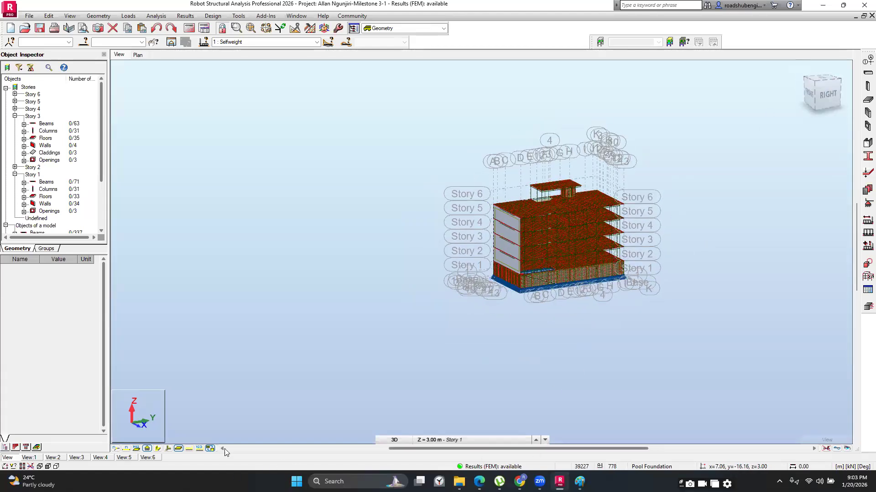
pyautogui.moveTo(560, 345); pyautogui.dragTo(523, 363, button='middle')
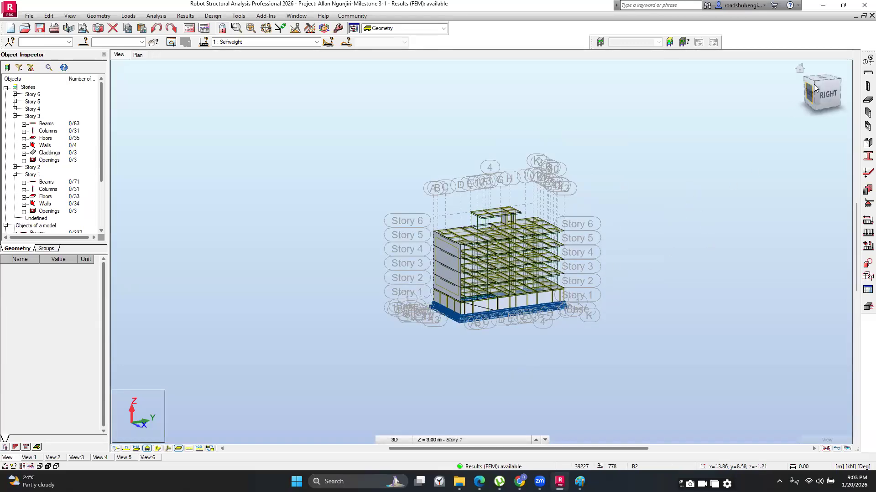
# - Examine the full building model from its left side, locating the lift core at roof level
pyautogui.moveTo(816, 87); pyautogui.dragTo(867, 100)
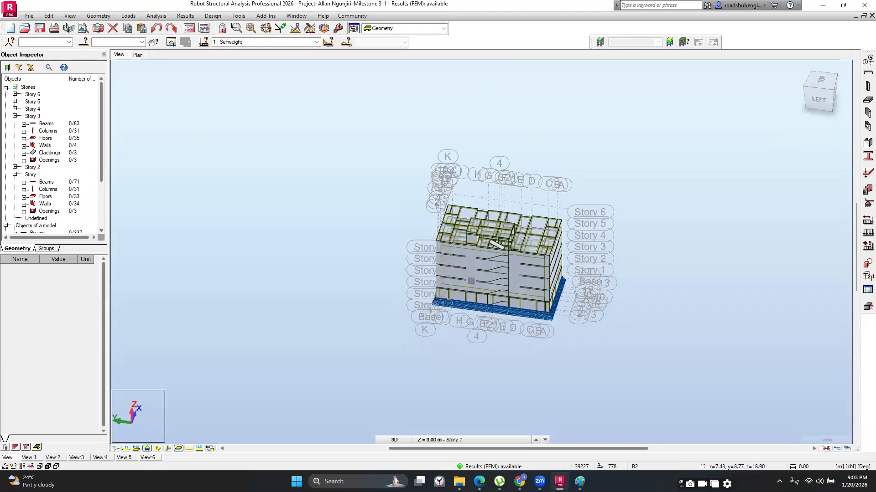
pyautogui.scroll(4, 342, 241)
pyautogui.scroll(-3, 265, 269)
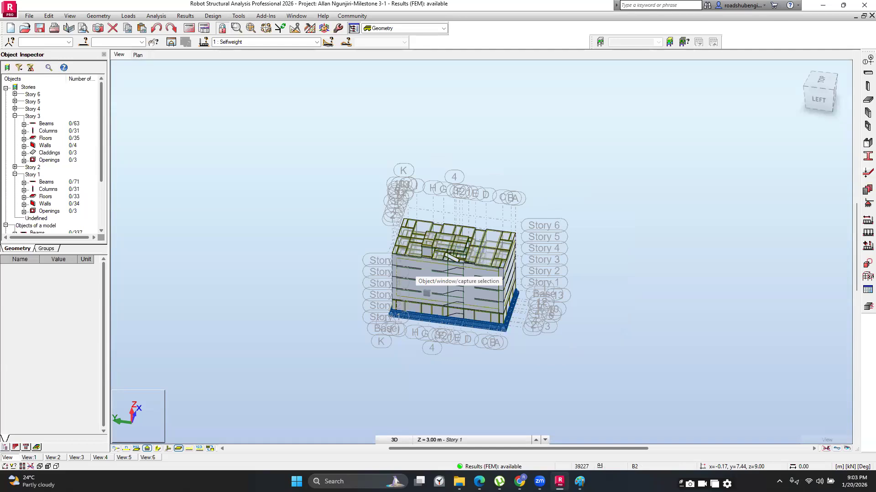
pyautogui.rightClick(430, 58)
pyautogui.click(430, 56)
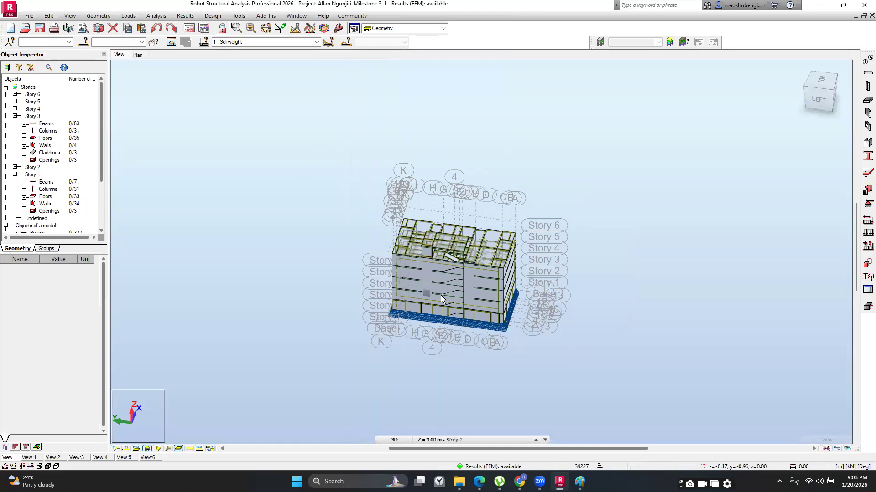
pyautogui.scroll(2, 440, 294)
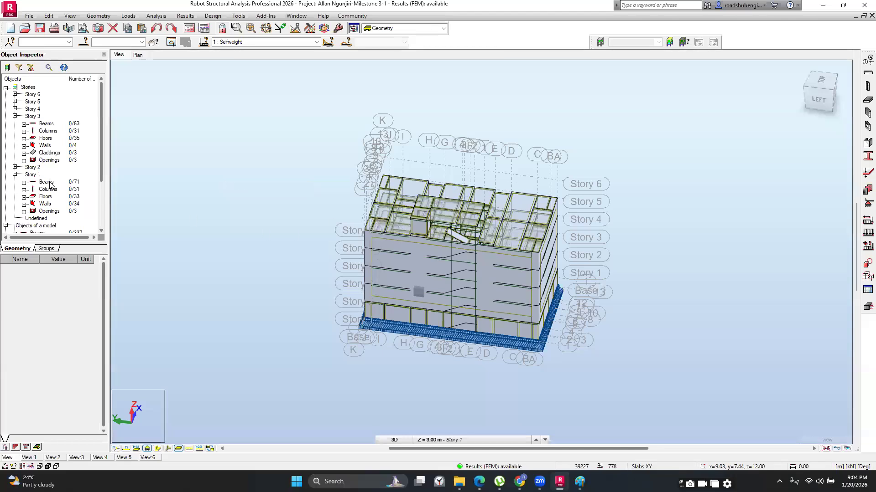
pyautogui.click(835, 94)
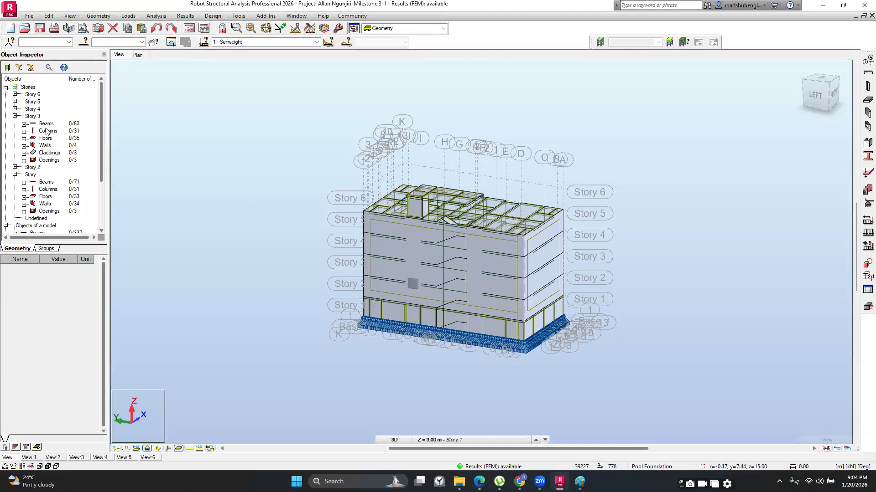
pyautogui.click(84, 41)
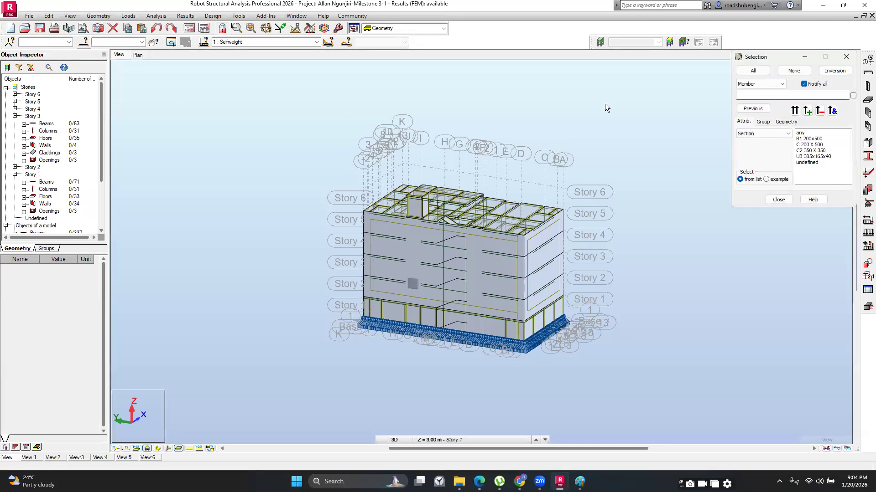
pyautogui.click(780, 85)
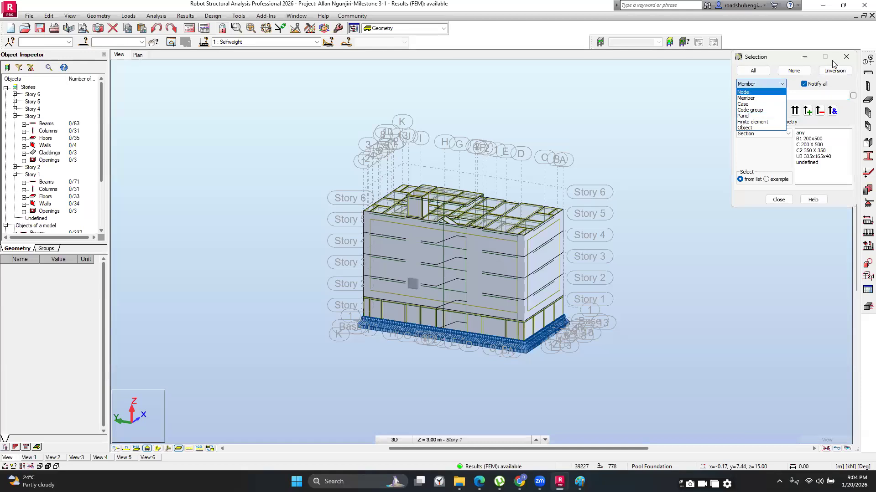
pyautogui.click(846, 57)
pyautogui.click(846, 57)
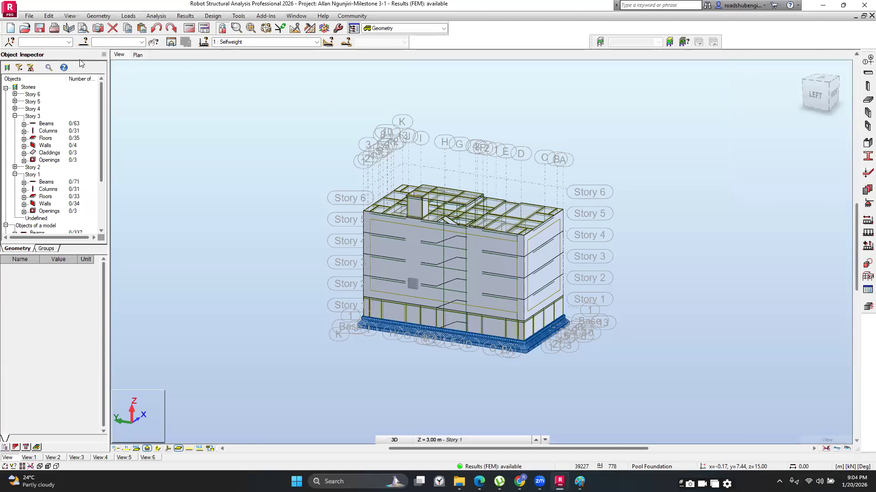
# - Select all panels that have the Lift Core Wall thickness
pyautogui.click(84, 42)
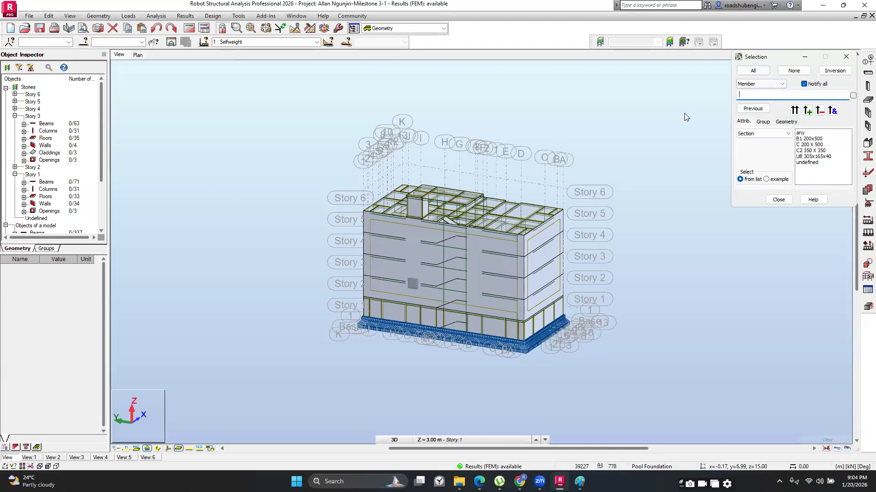
pyautogui.click(684, 135)
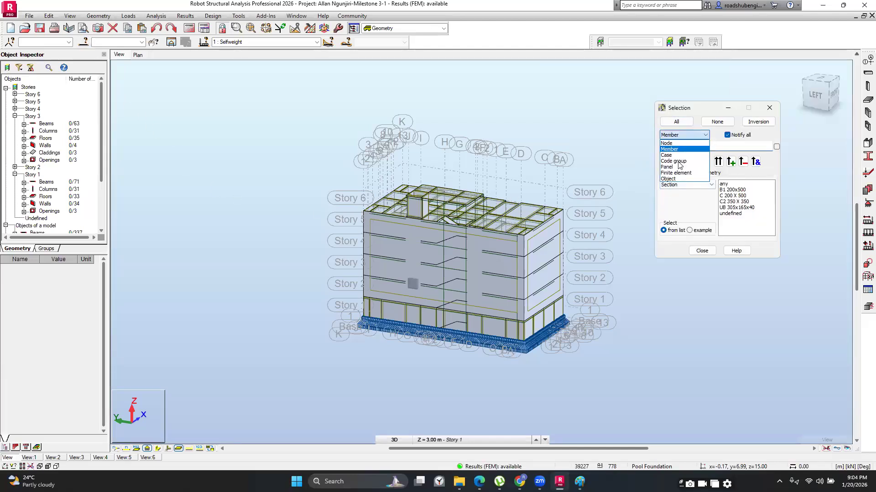
pyautogui.click(675, 167)
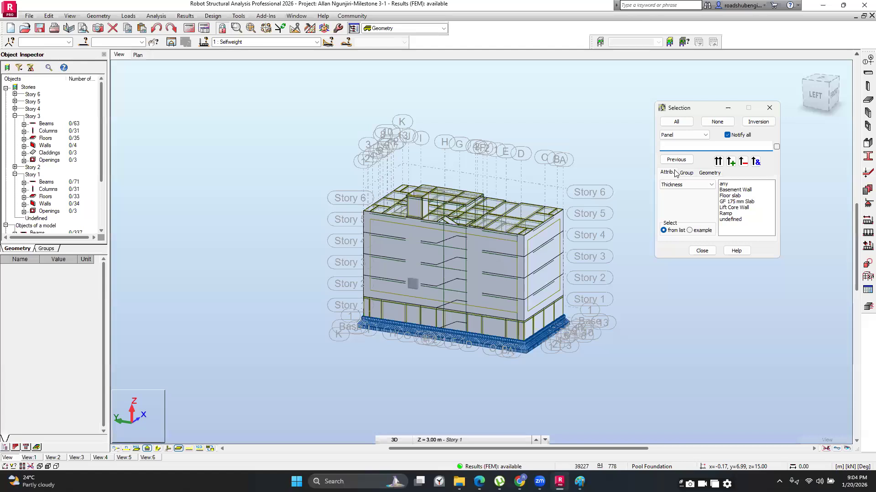
pyautogui.click(744, 208)
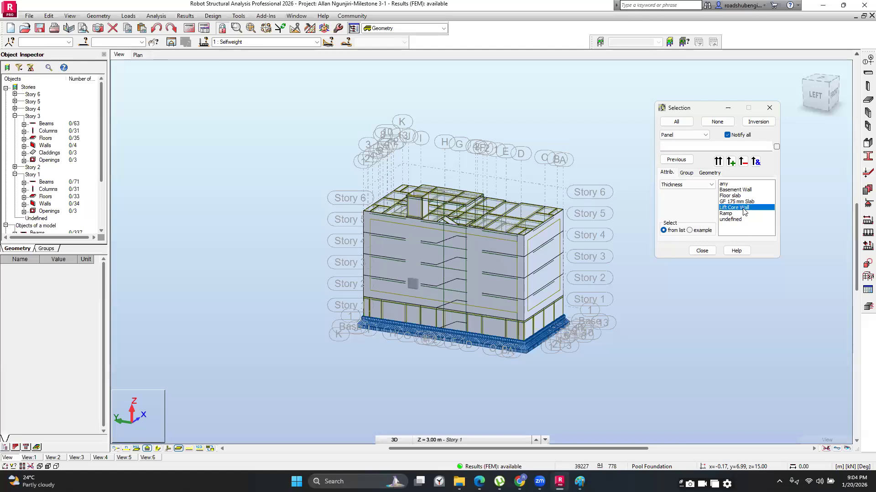
pyautogui.click(718, 162)
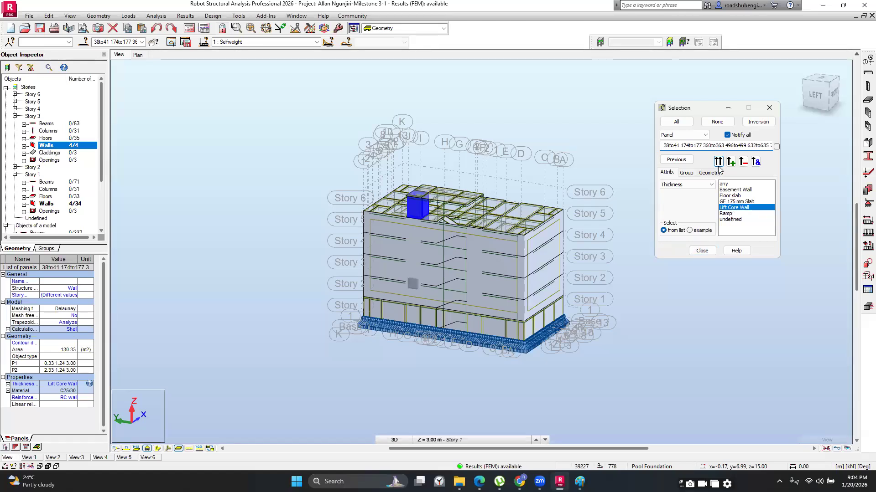
pyautogui.click(705, 253)
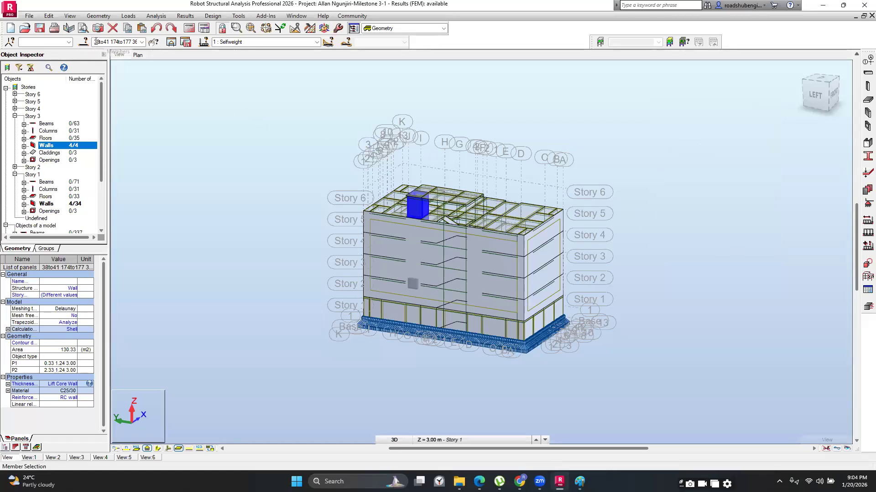
# - Isolate the selected lift core walls in a separate editing view and clear the selection
pyautogui.click(121, 42)
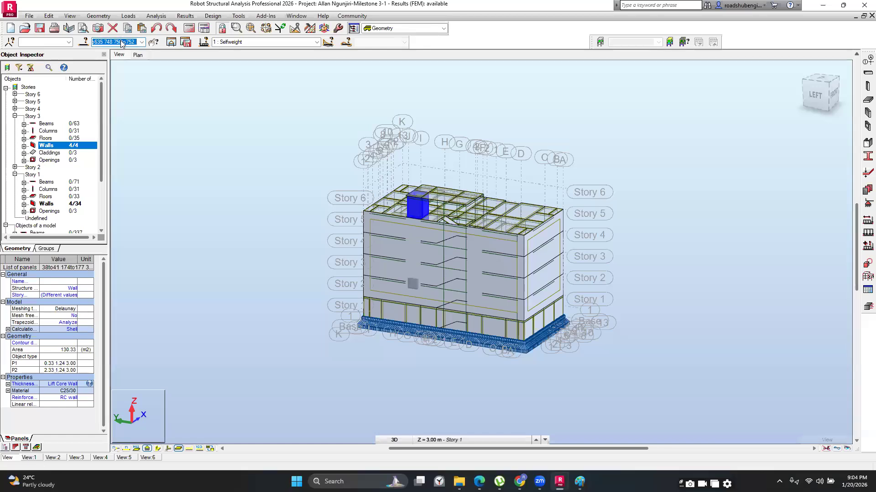
pyautogui.rightClick(121, 42)
pyautogui.click(148, 71)
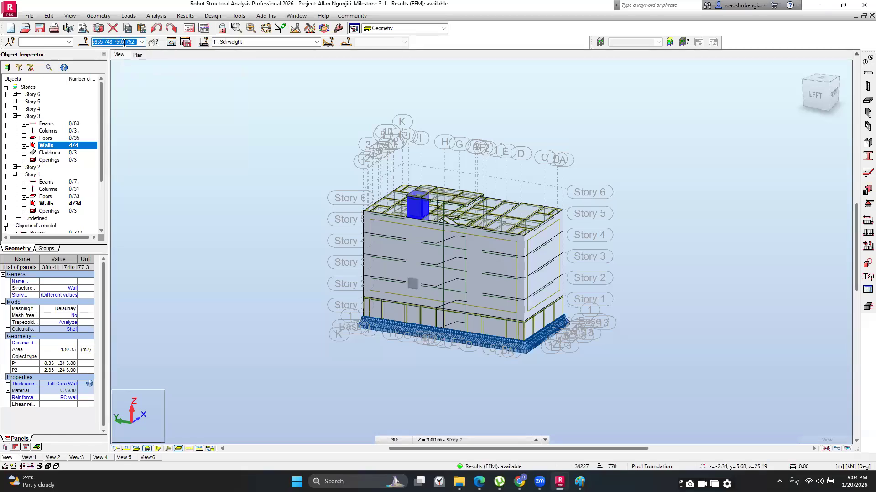
pyautogui.rightClick(122, 42)
pyautogui.click(146, 75)
pyautogui.click(174, 42)
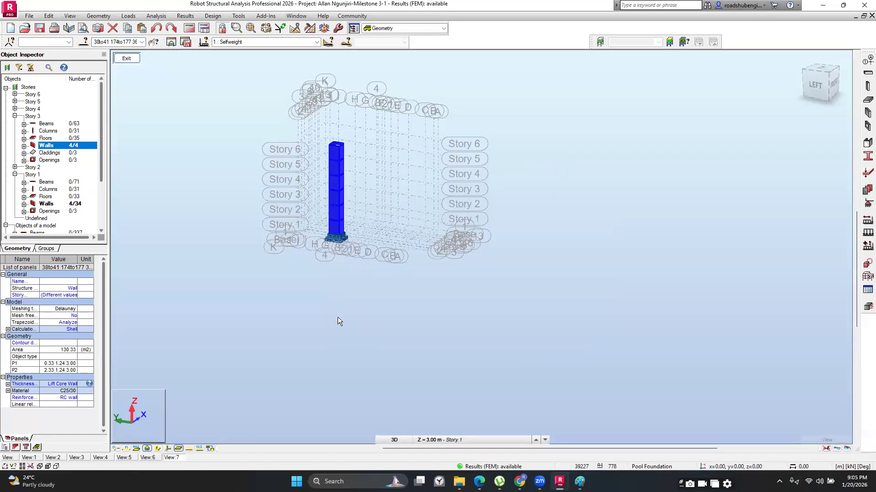
pyautogui.click(338, 319)
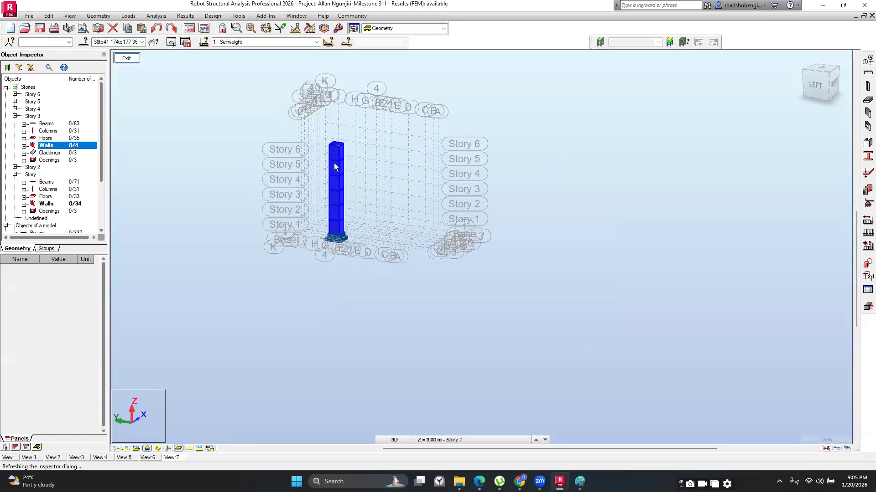
# - Examine the isolated lift core from several angles, from its base supports to Story 6
pyautogui.scroll(3, 384, 174)
pyautogui.click(829, 77)
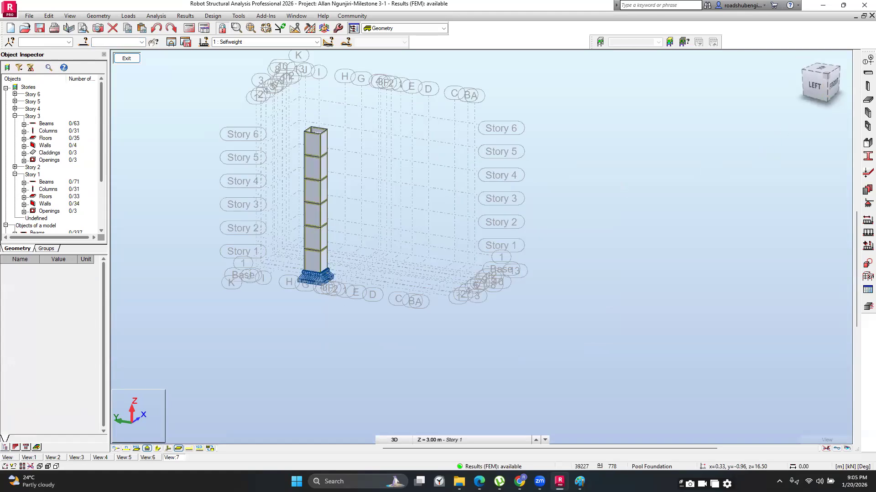
pyautogui.moveTo(360, 89); pyautogui.dragTo(513, 188)
pyautogui.scroll(5, 380, 176)
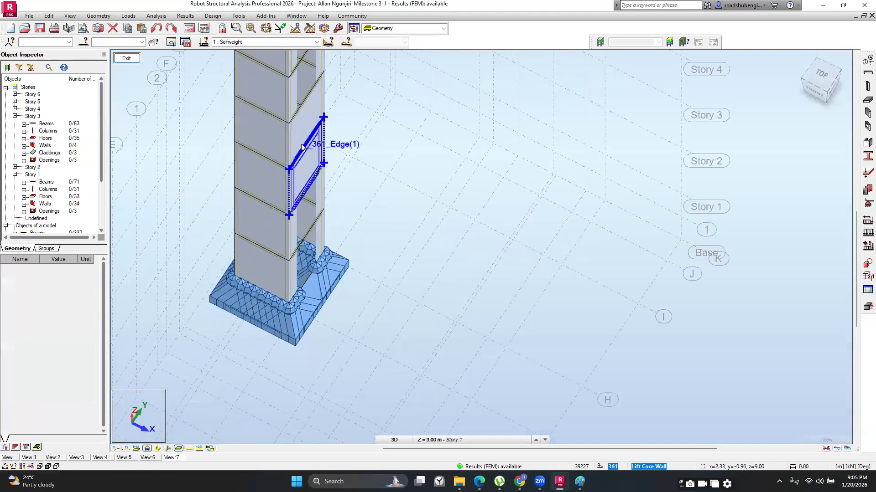
pyautogui.scroll(-4, 310, 188)
pyautogui.moveTo(682, 152); pyautogui.dragTo(711, 204, button='middle')
pyautogui.scroll(-1, 711, 203)
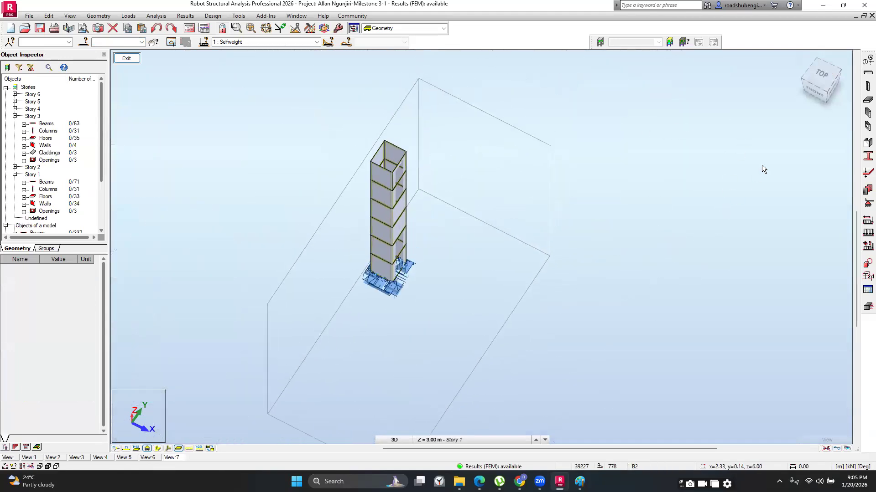
pyautogui.click(804, 79)
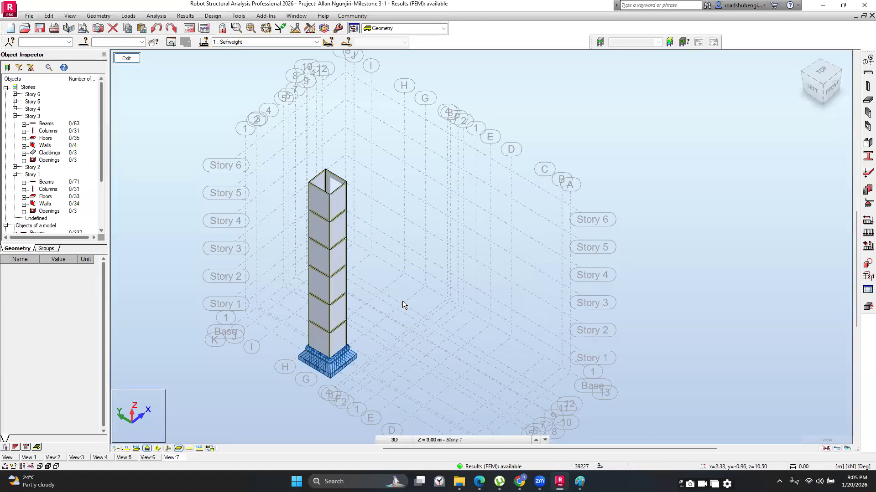
pyautogui.click(213, 16)
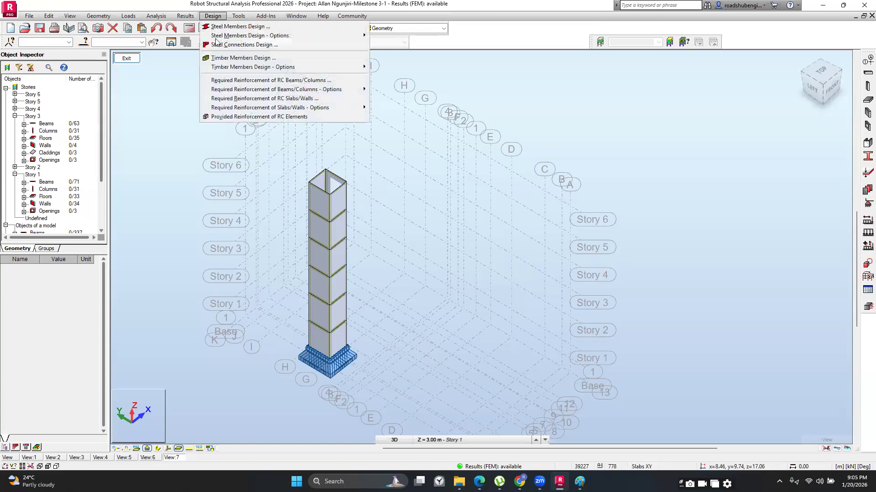
pyautogui.moveTo(234, 113)
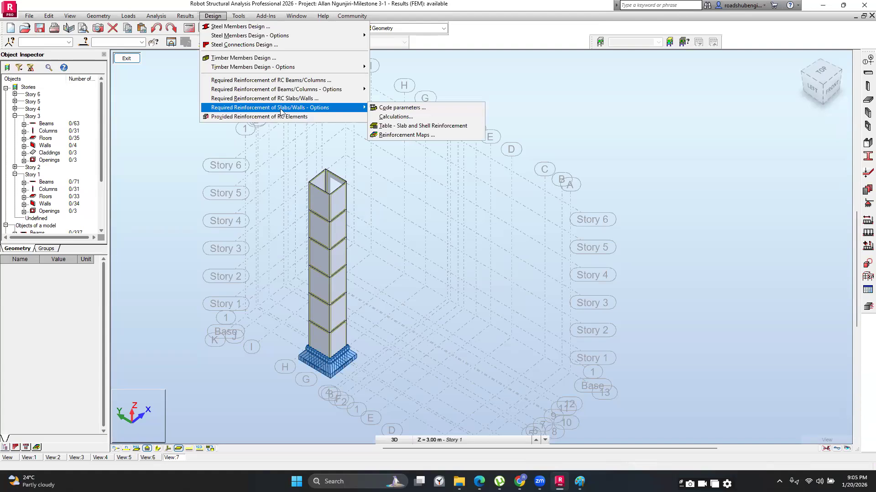
pyautogui.moveTo(302, 111)
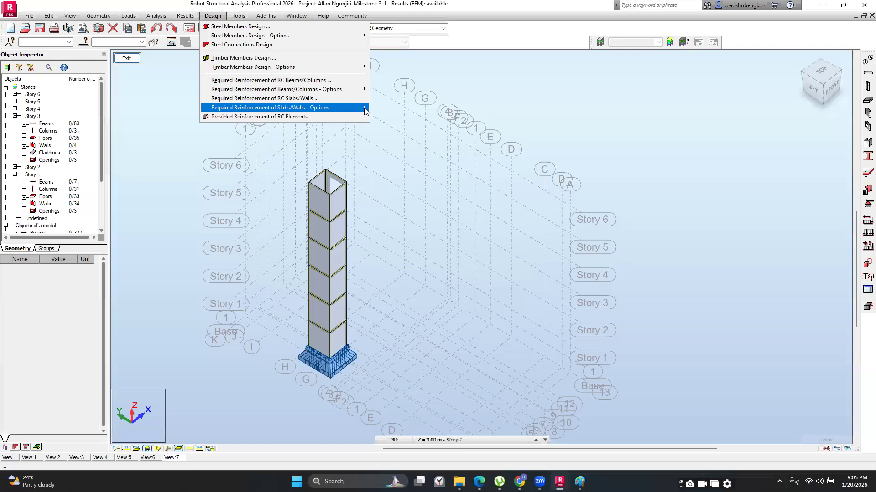
pyautogui.click(373, 108)
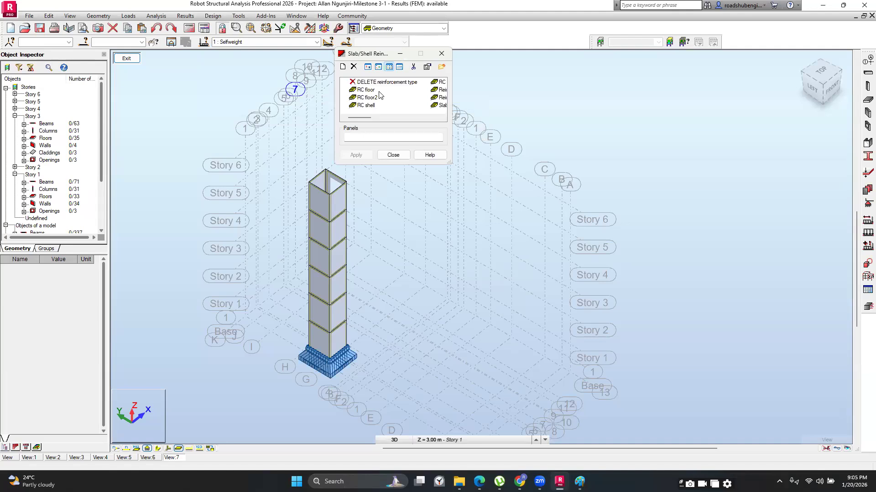
pyautogui.click(343, 68)
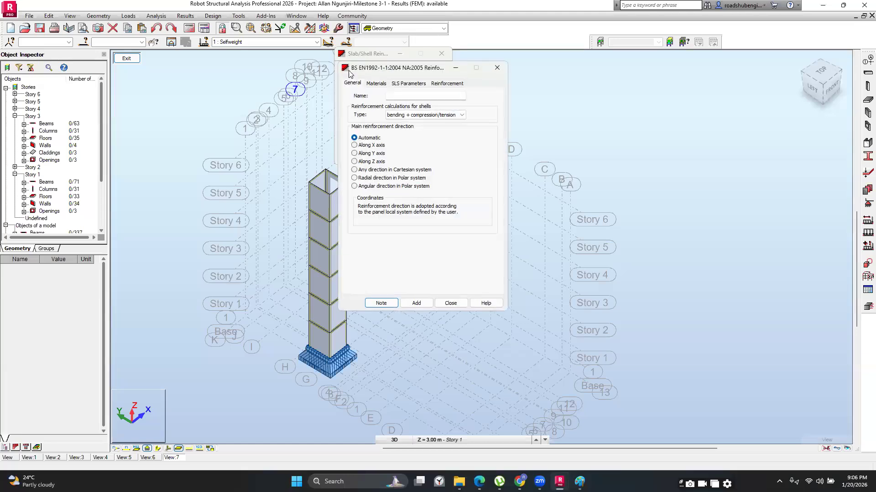
pyautogui.click(502, 65)
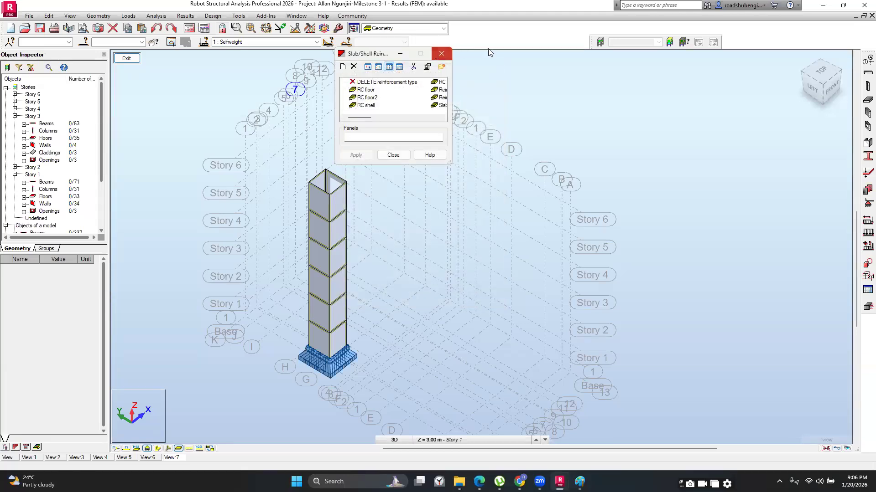
pyautogui.click(441, 54)
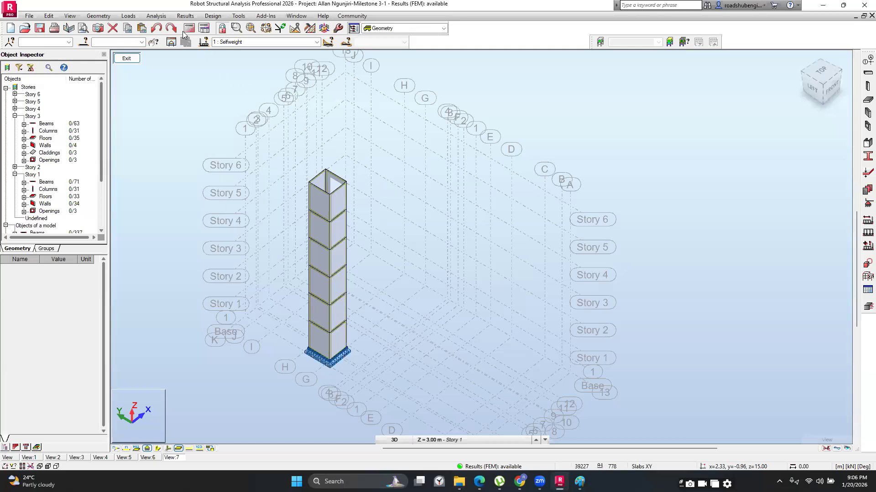
# - Create a slab/shell reinforcement type named Wall Design with bending + compression/tension as its calculation type
pyautogui.click(213, 16)
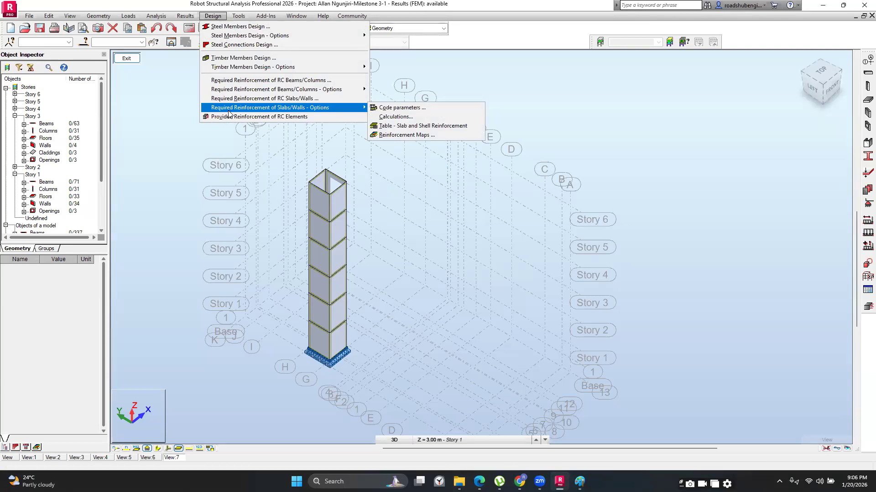
pyautogui.click(381, 110)
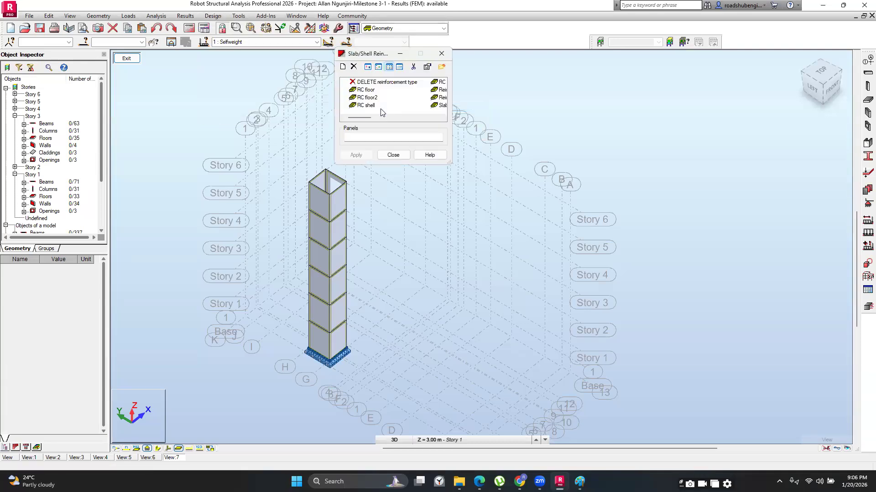
pyautogui.click(342, 68)
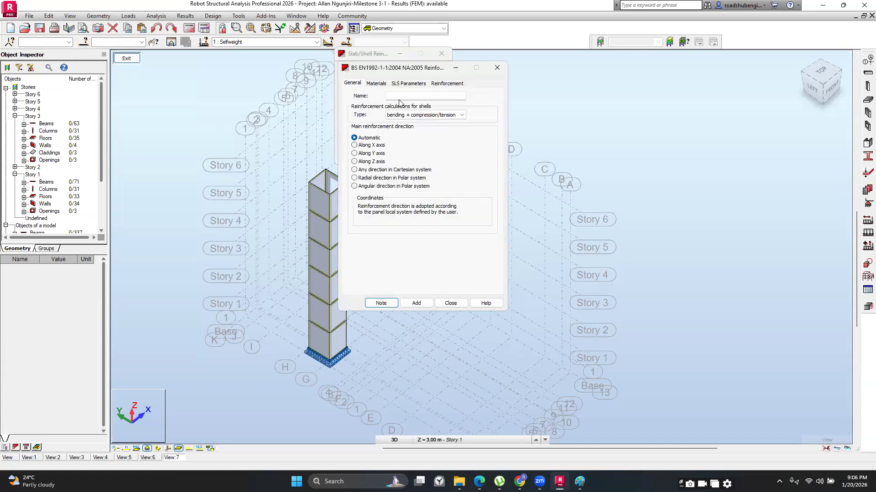
pyautogui.click(404, 98)
pyautogui.click(462, 116)
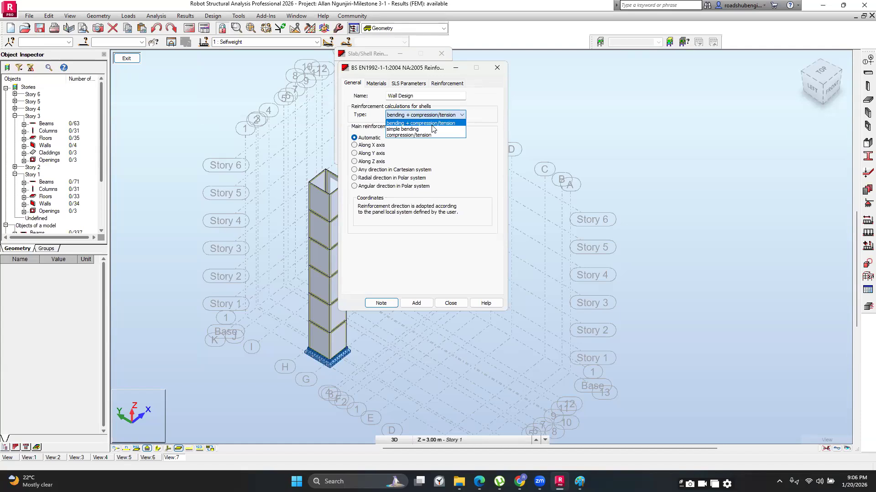
pyautogui.click(431, 123)
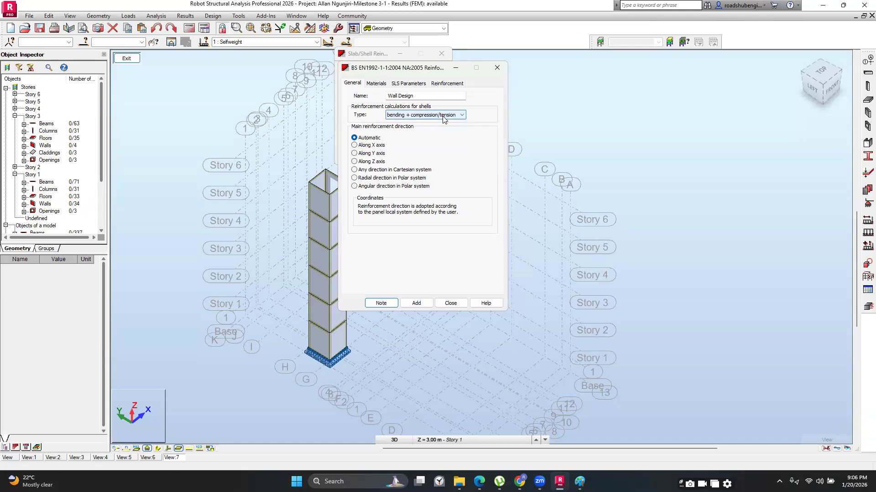
pyautogui.click(442, 115)
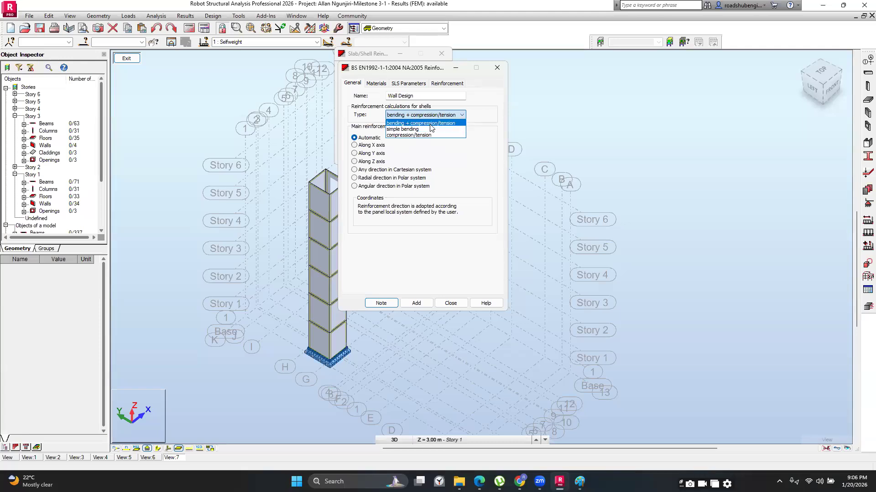
pyautogui.click(425, 123)
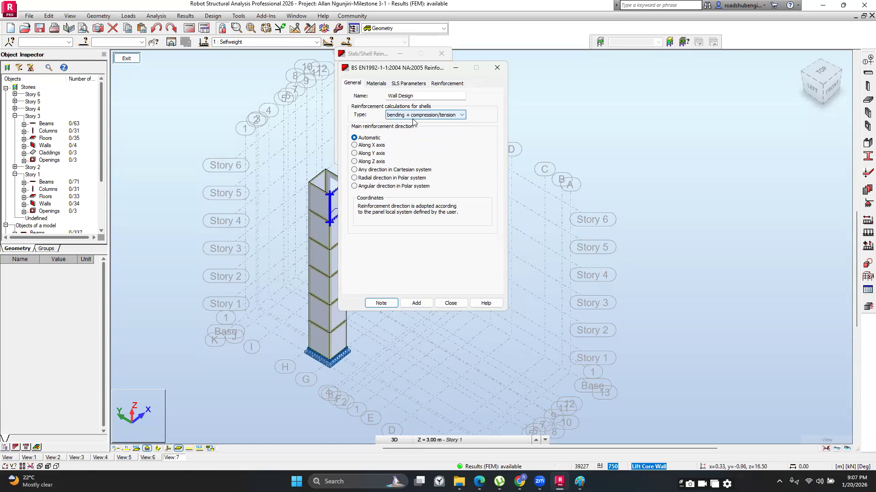
# - Override the model's concrete for the Wall Design type and set its grade to C25/30
pyautogui.click(381, 84)
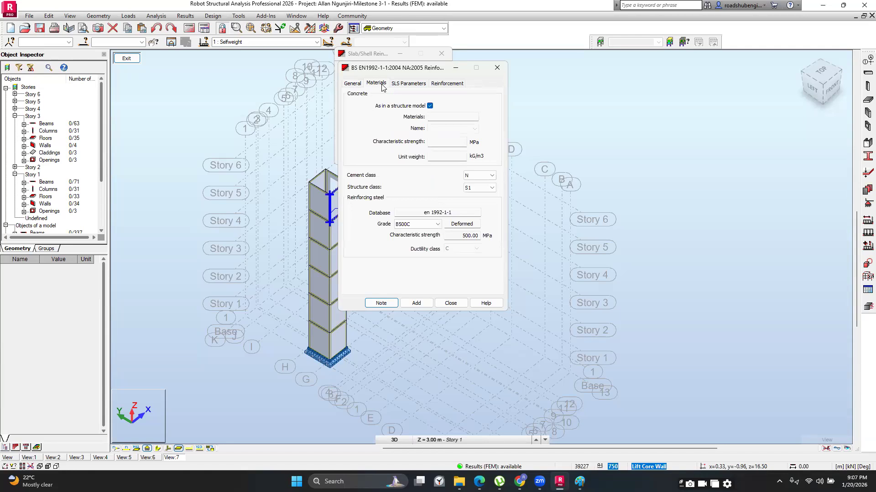
pyautogui.click(429, 106)
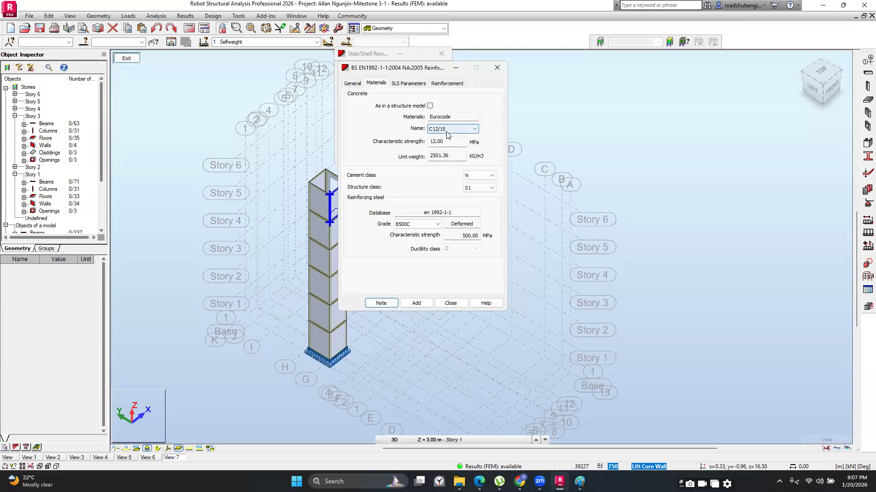
pyautogui.click(430, 105)
pyautogui.click(430, 106)
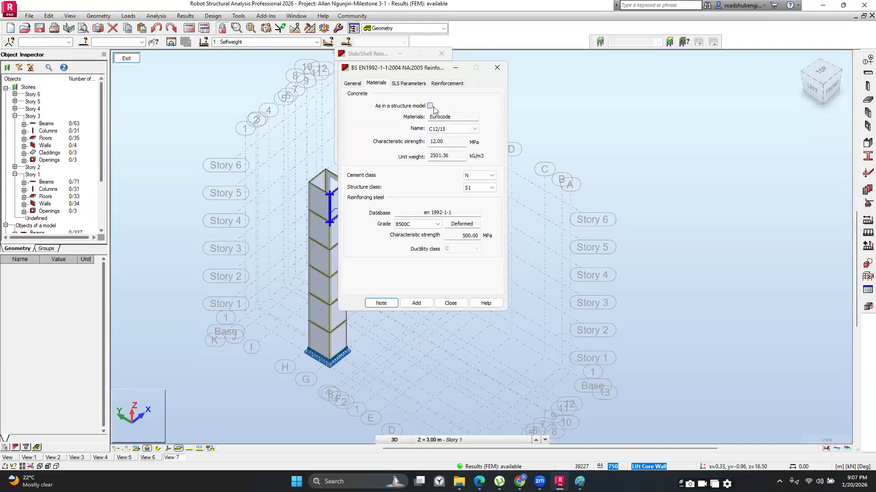
pyautogui.click(474, 129)
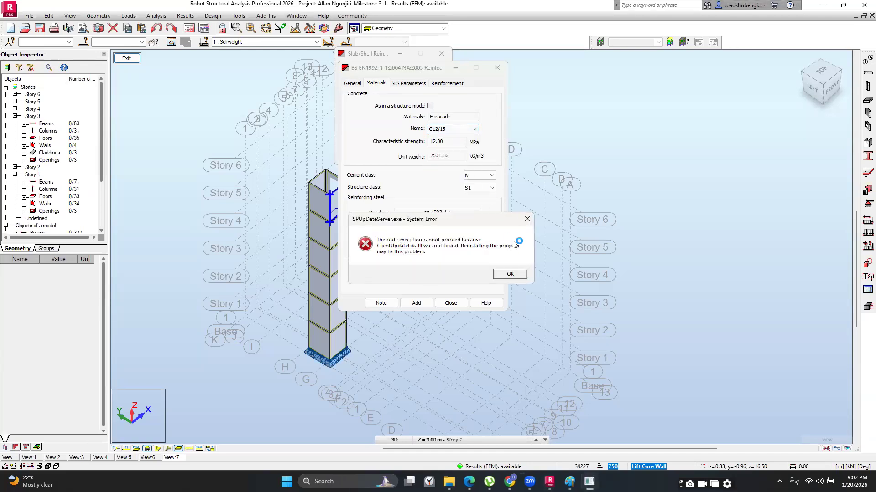
pyautogui.click(528, 220)
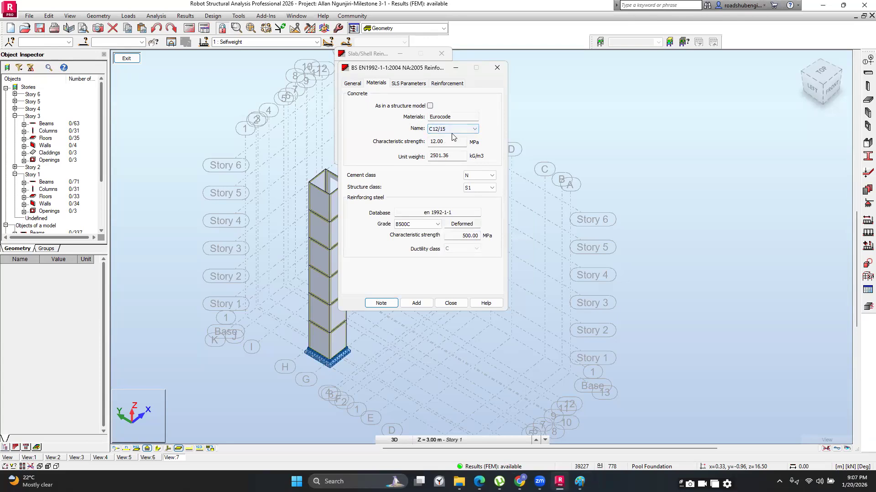
pyautogui.click(452, 129)
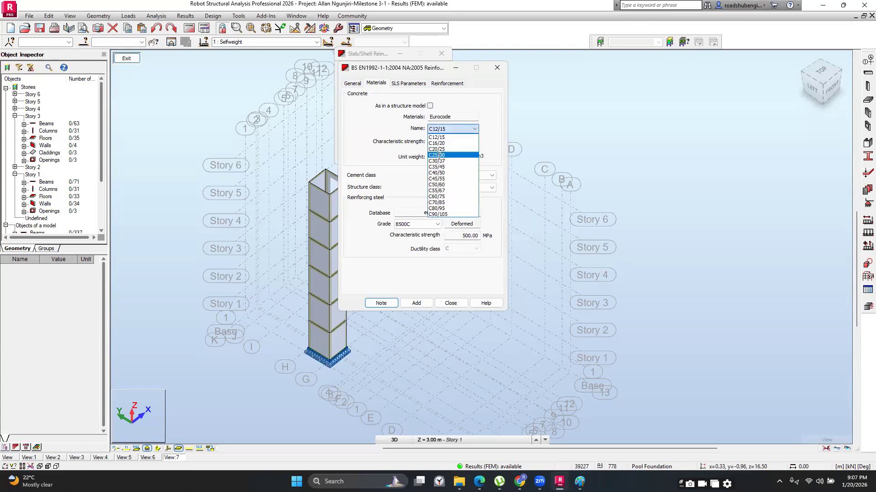
pyautogui.click(433, 155)
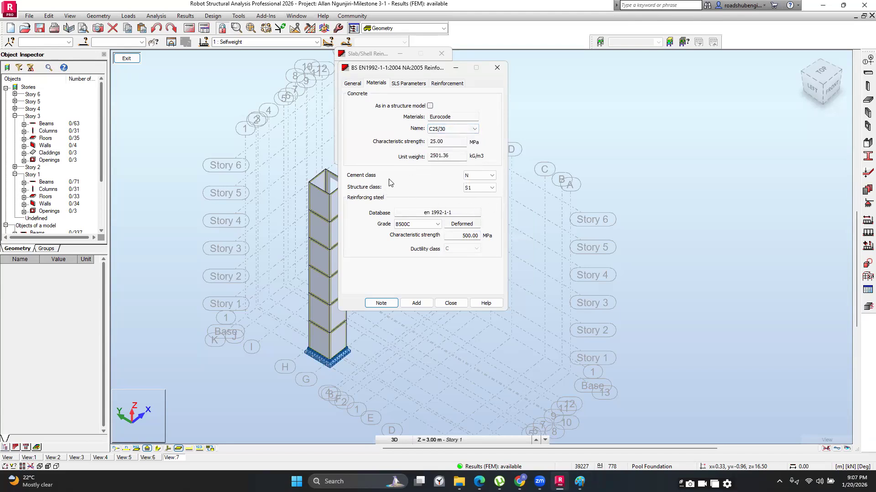
# - Review the available cement classes and the reinforcing steel's characteristic strength without altering them
pyautogui.click(485, 176)
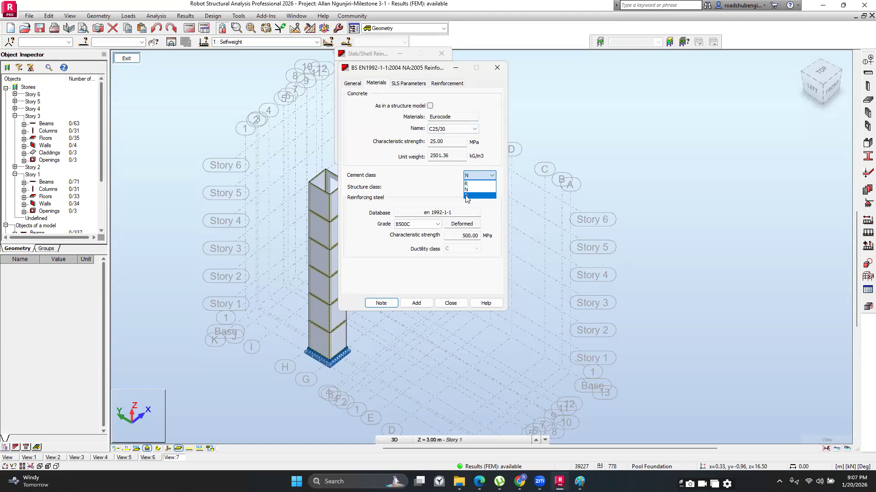
pyautogui.click(431, 182)
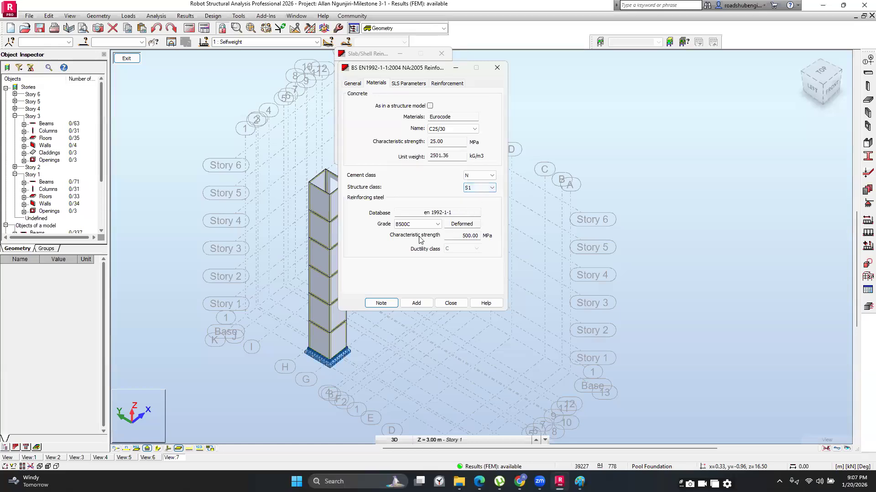
pyautogui.doubleClick(460, 235)
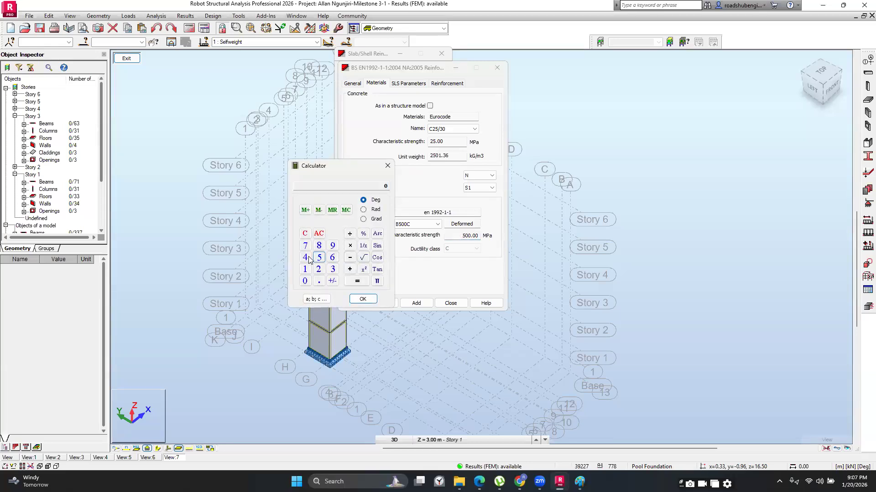
pyautogui.click(387, 166)
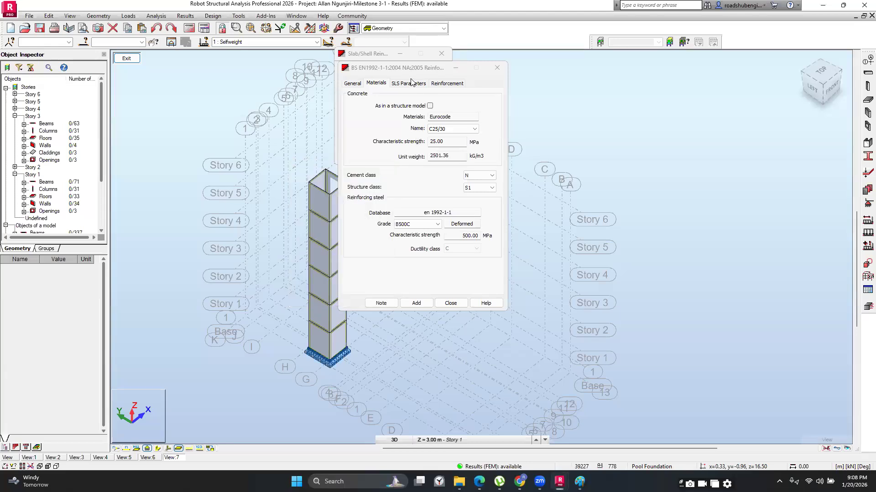
# - Set the environment class to XC1 for both faces in the Wall Design serviceability parameters
pyautogui.click(411, 84)
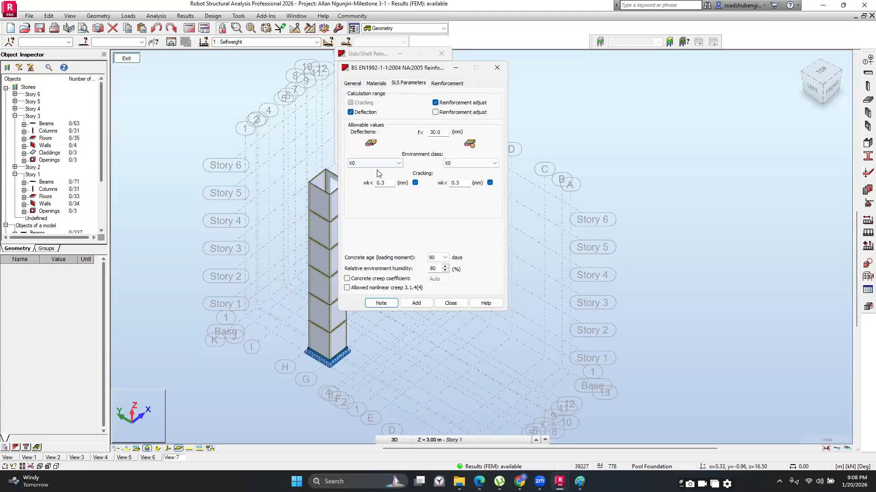
pyautogui.click(395, 165)
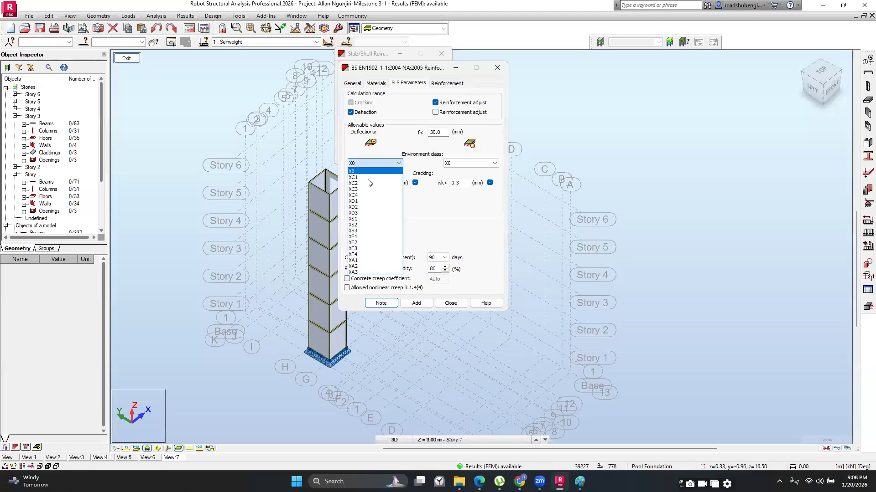
pyautogui.click(367, 177)
pyautogui.click(493, 163)
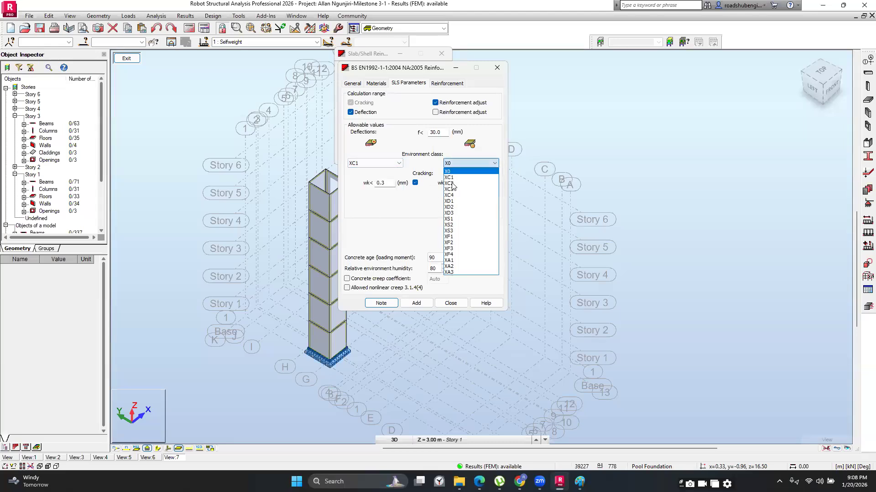
pyautogui.click(453, 183)
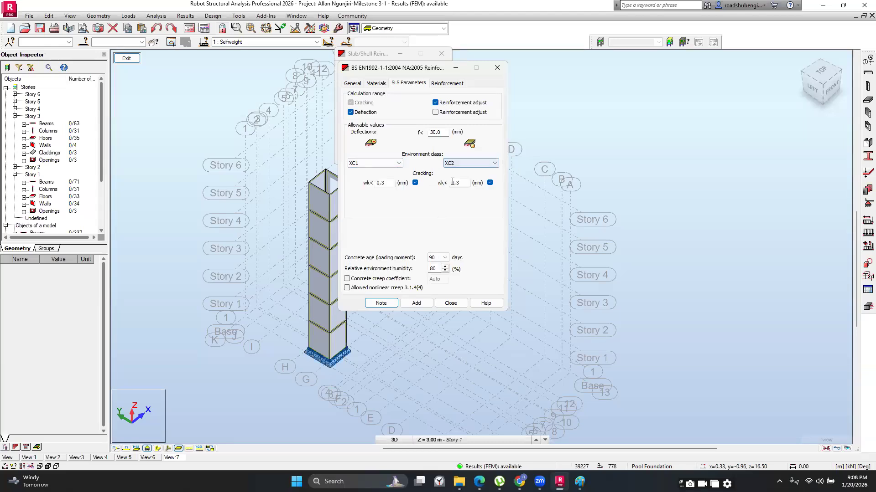
pyautogui.click(494, 163)
pyautogui.click(460, 176)
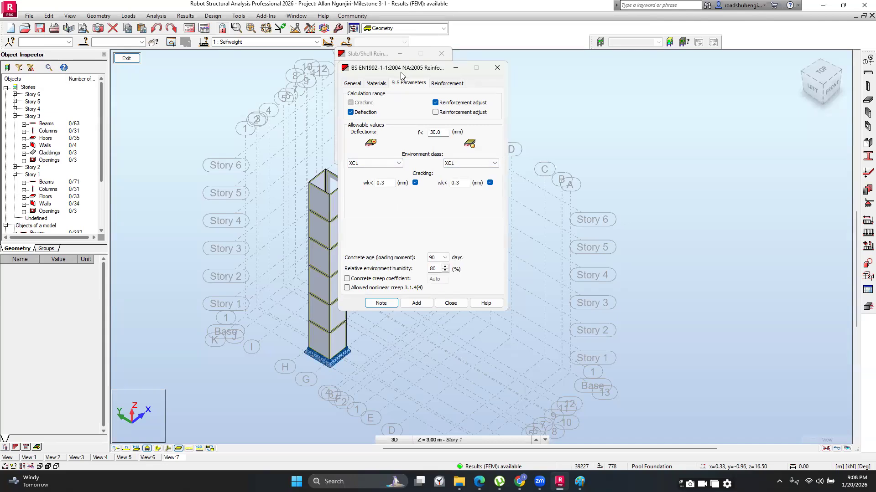
# - Save the Wall Design type with 12 mm bars and 30 mm cover, overwriting the existing type of that name
pyautogui.click(447, 83)
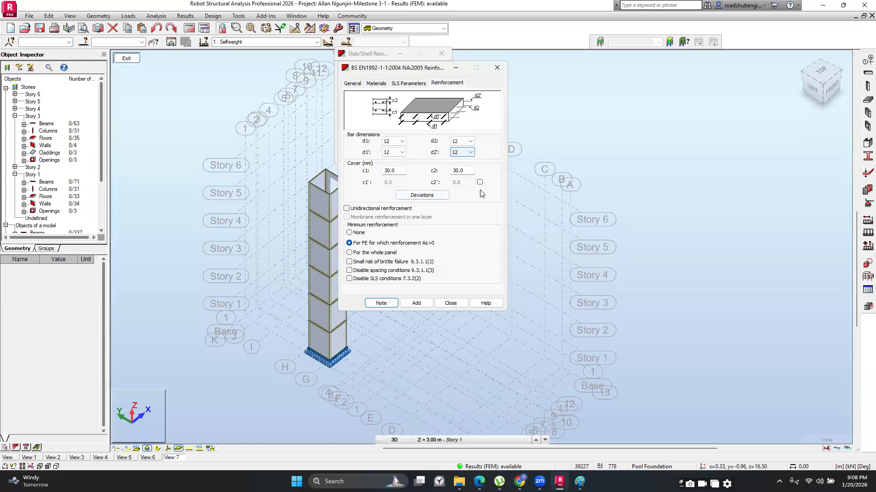
pyautogui.click(416, 304)
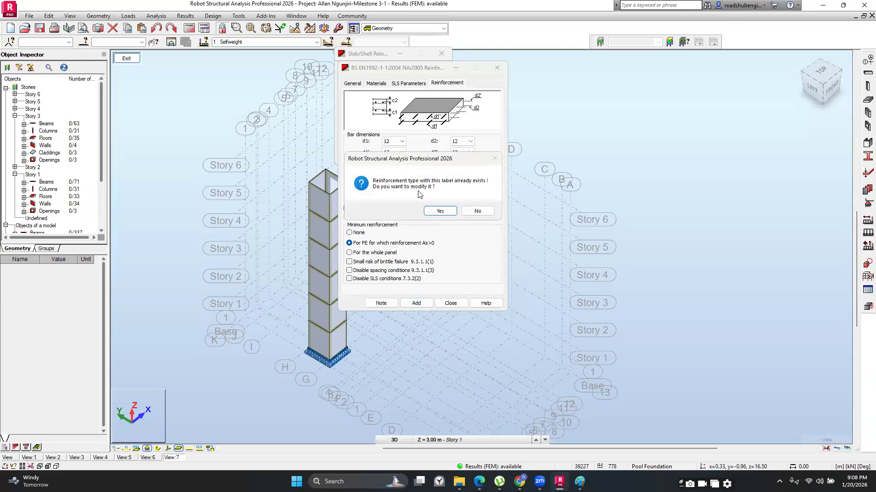
pyautogui.click(437, 210)
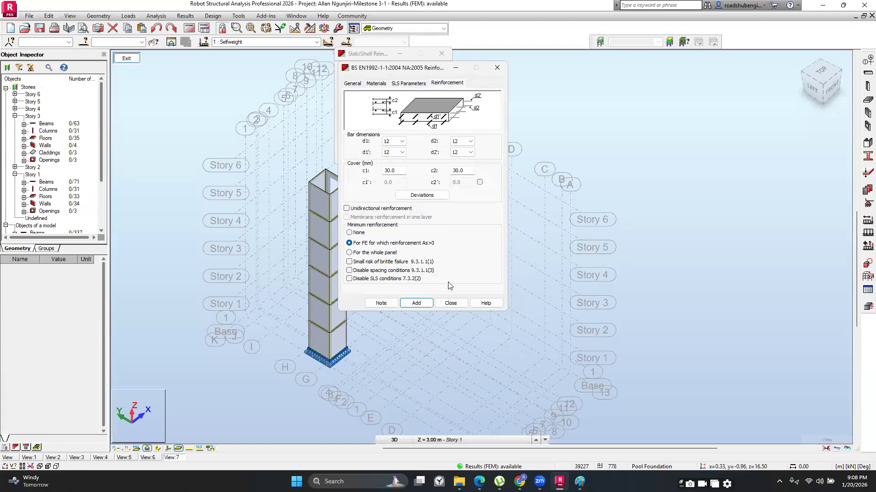
pyautogui.click(449, 303)
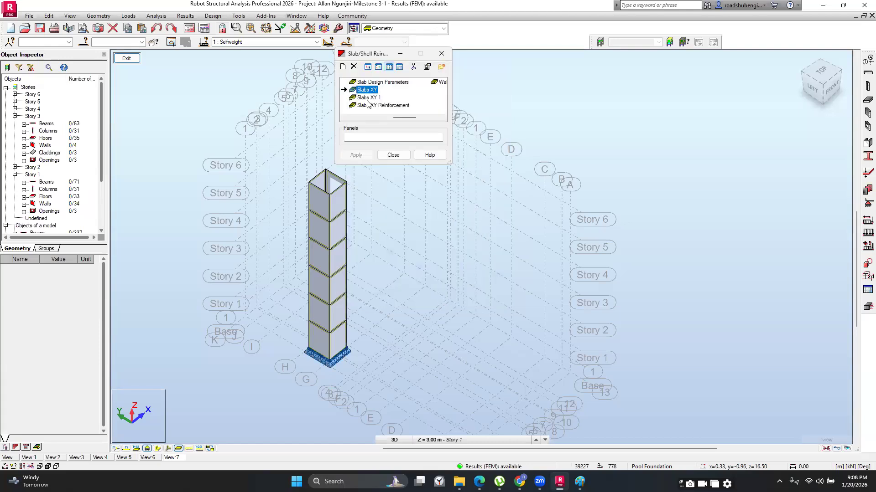
# - Assign the Wall Design reinforcement type to the lift core walls using the panel number list stored in the clipboard history
pyautogui.scroll(2, 371, 109)
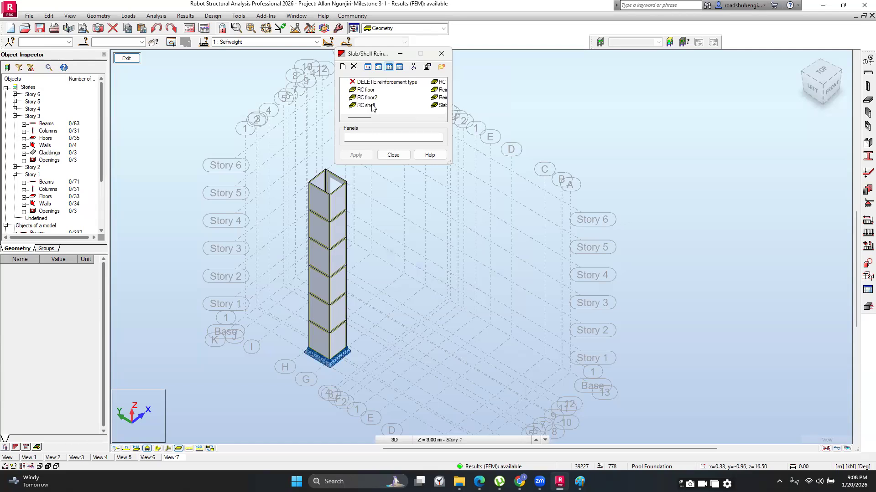
pyautogui.scroll(-5, 371, 107)
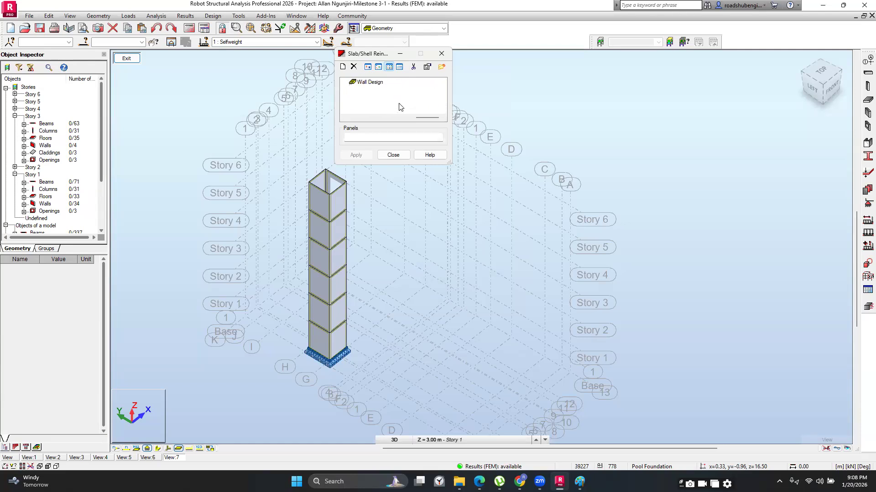
pyautogui.click(378, 83)
pyautogui.click(357, 138)
pyautogui.press('super+v')
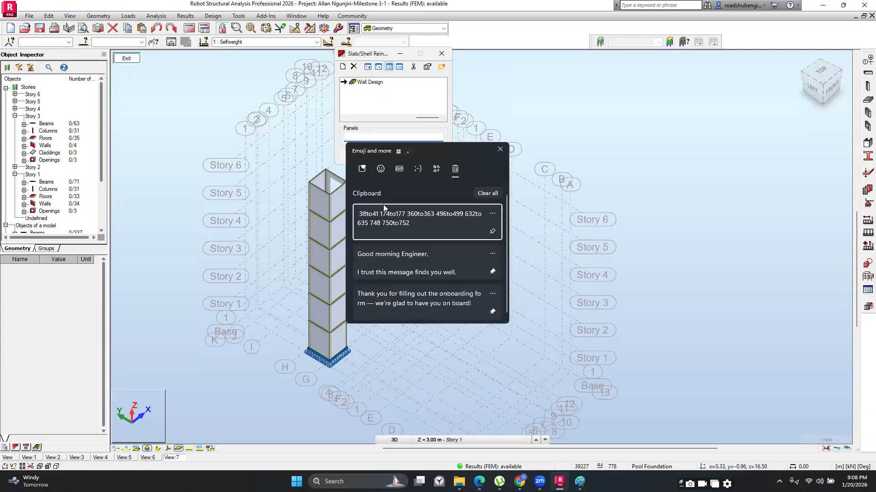
pyautogui.click(392, 228)
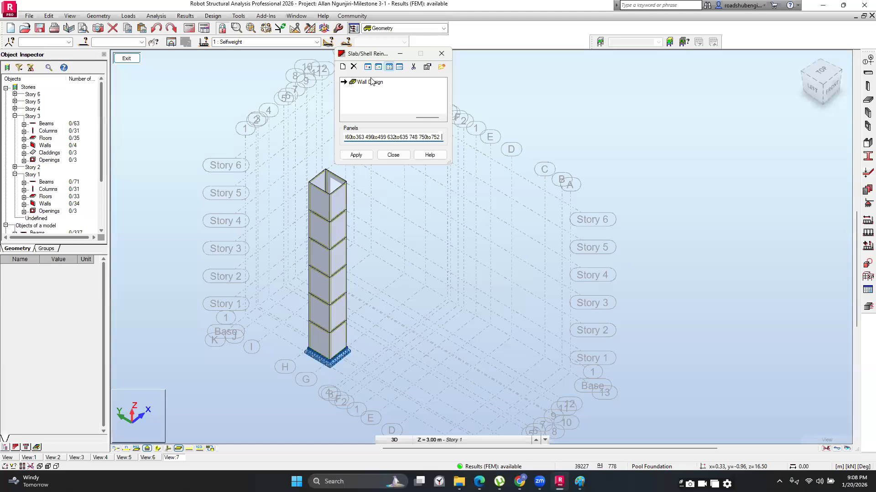
pyautogui.click(356, 155)
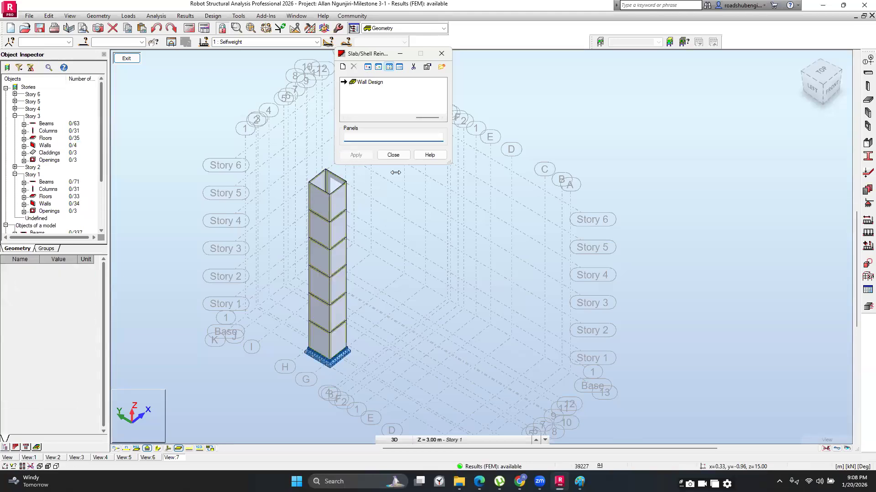
pyautogui.click(392, 156)
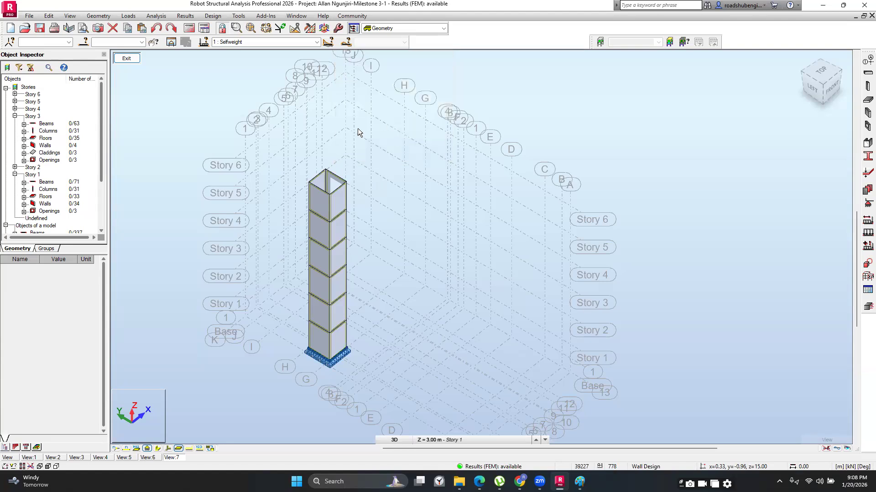
# - Set up a required reinforcement calculation for RC slabs/walls with the panel list limited to the Lift Core Wall thickness
pyautogui.click(213, 16)
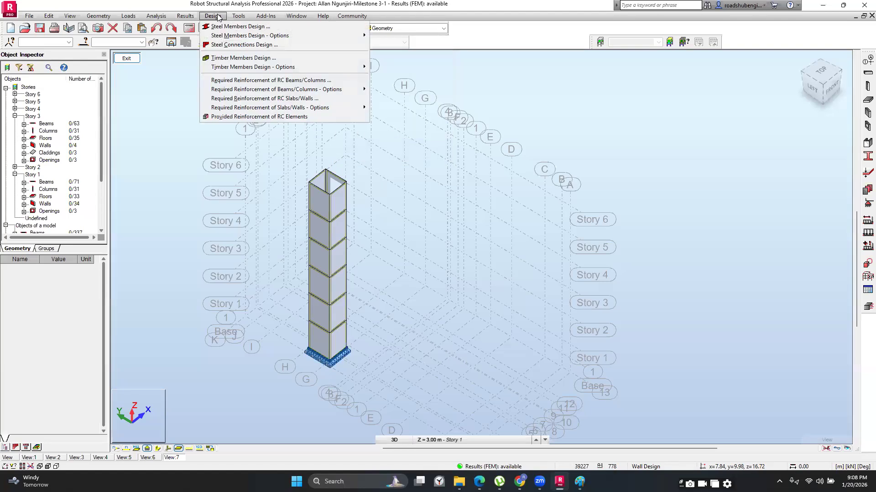
pyautogui.click(245, 99)
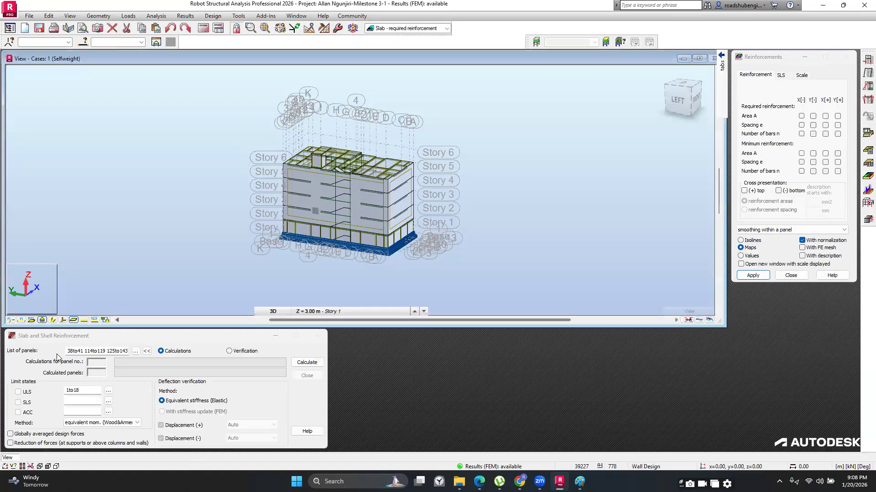
pyautogui.moveTo(56, 335); pyautogui.dragTo(105, 273)
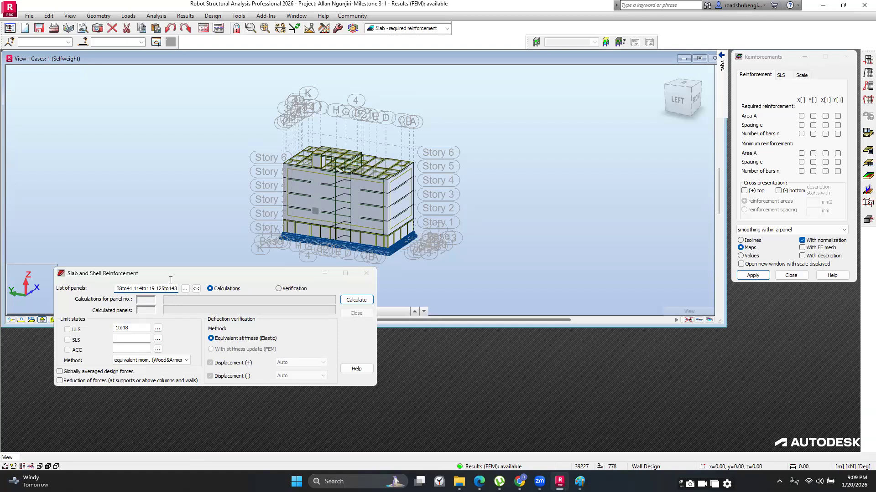
pyautogui.moveTo(354, 186); pyautogui.dragTo(430, 131)
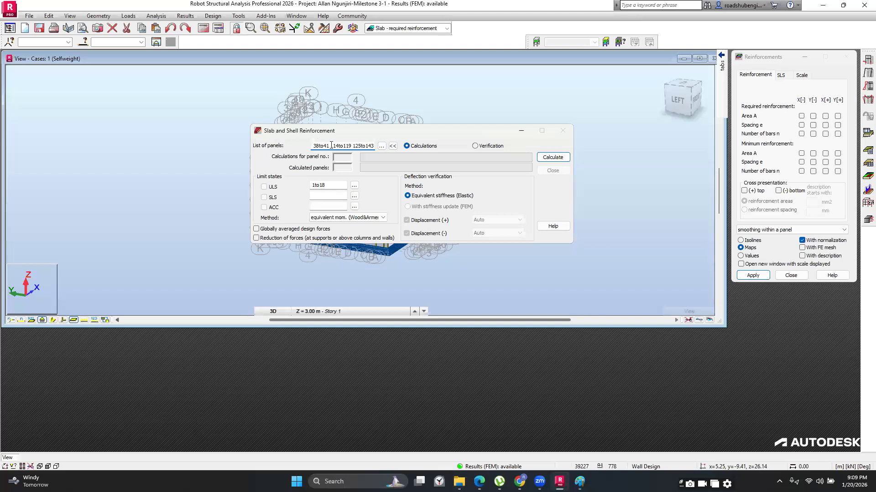
pyautogui.click(381, 147)
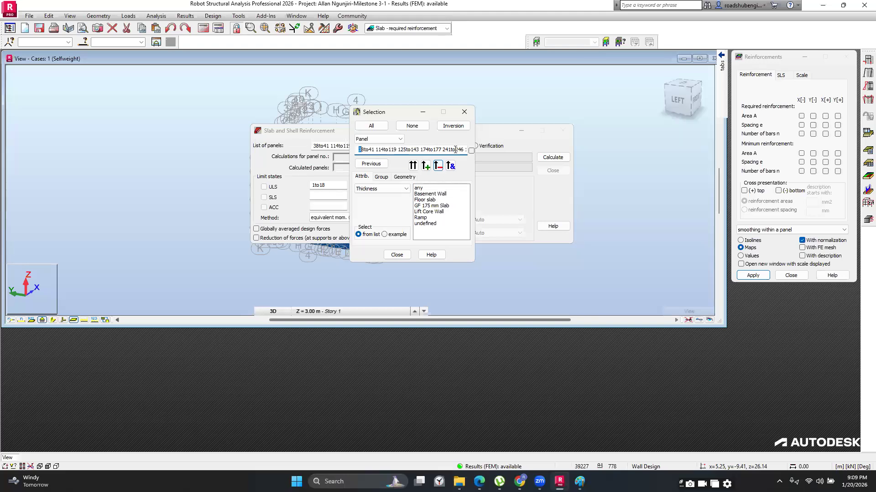
pyautogui.moveTo(456, 150); pyautogui.dragTo(489, 152)
pyautogui.press('Delete')
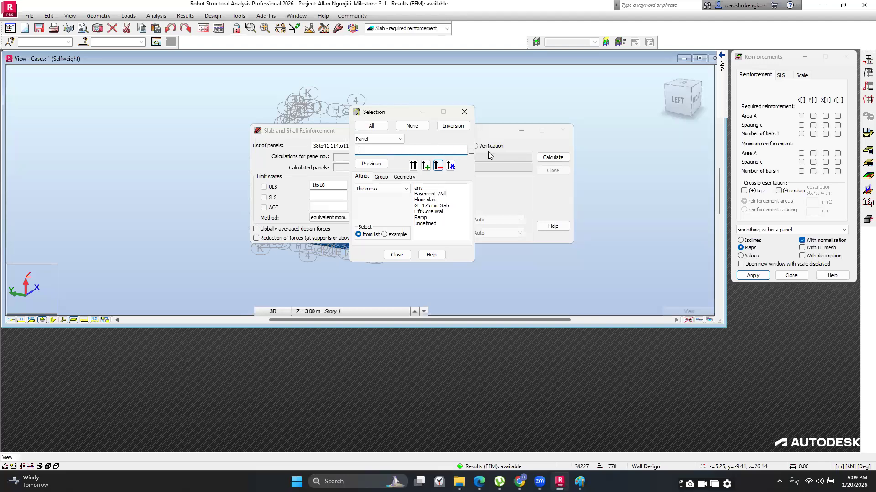
pyautogui.click(455, 225)
pyautogui.click(425, 212)
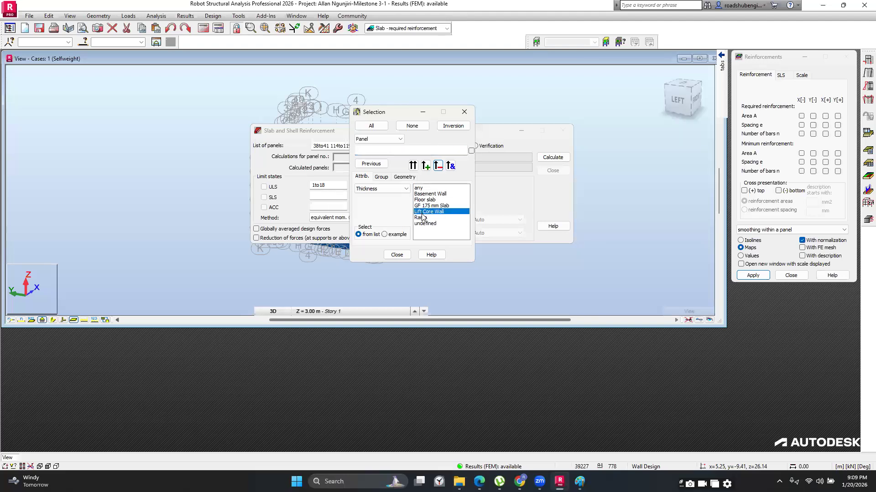
pyautogui.click(413, 167)
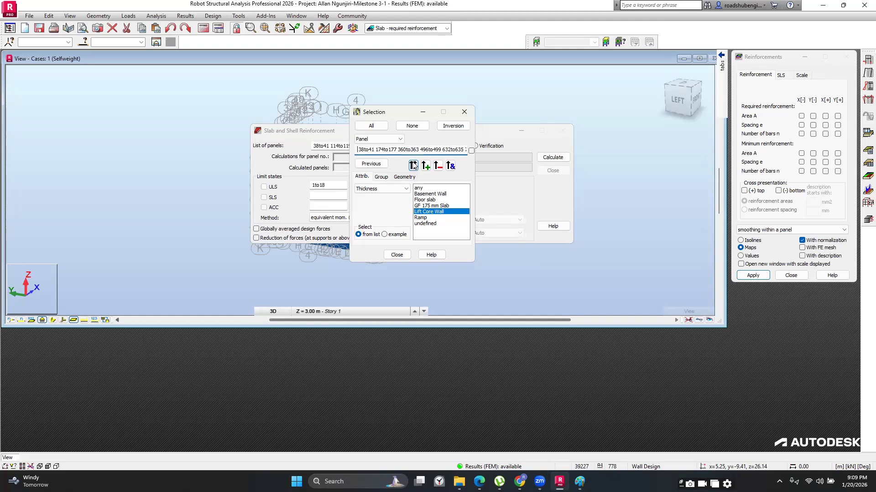
pyautogui.click(396, 255)
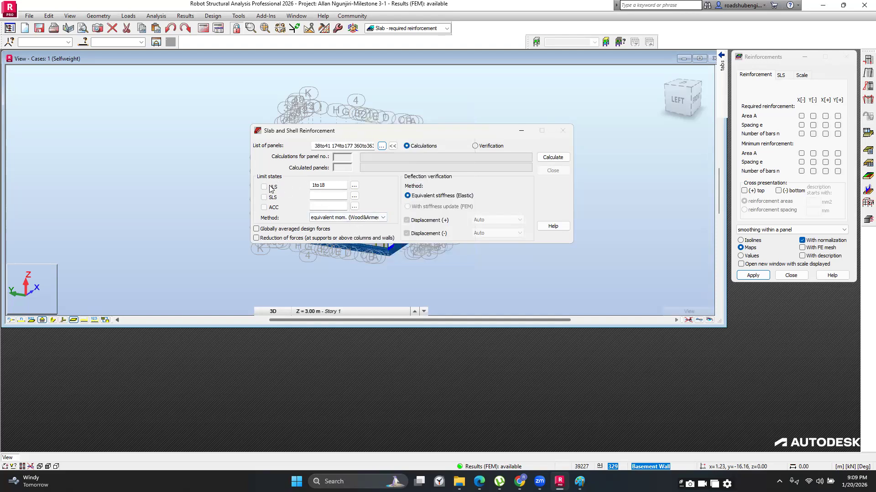
# - Restrict the ULS limit state cases for the wall reinforcement calculation to ULS combinations 14 to 17
pyautogui.click(354, 185)
pyautogui.click(383, 176)
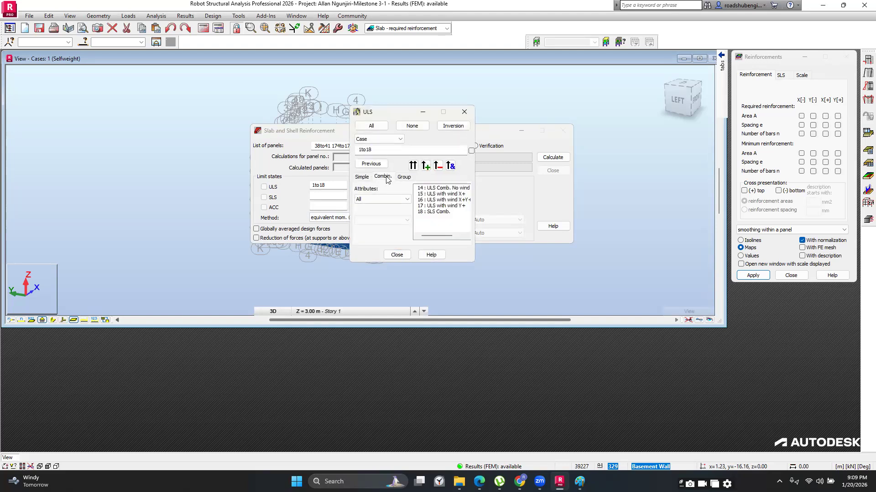
pyautogui.click(414, 188)
pyautogui.click(417, 200)
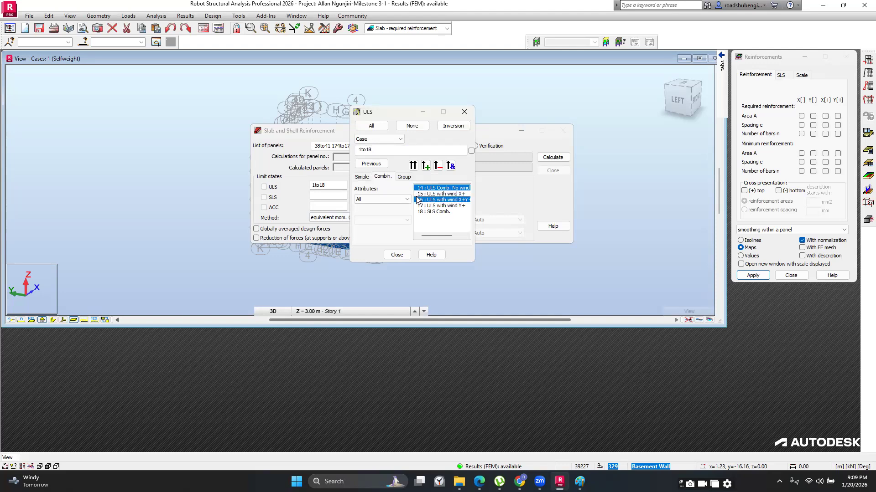
pyautogui.keyDown('shift'); pyautogui.click(416, 200); pyautogui.keyUp('shift')
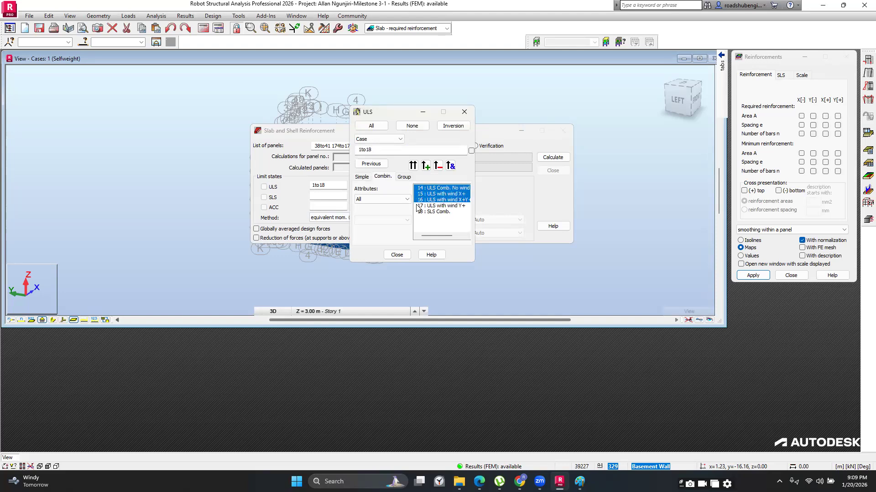
pyautogui.keyDown('shift'); pyautogui.click(418, 206); pyautogui.keyUp('shift')
pyautogui.click(412, 166)
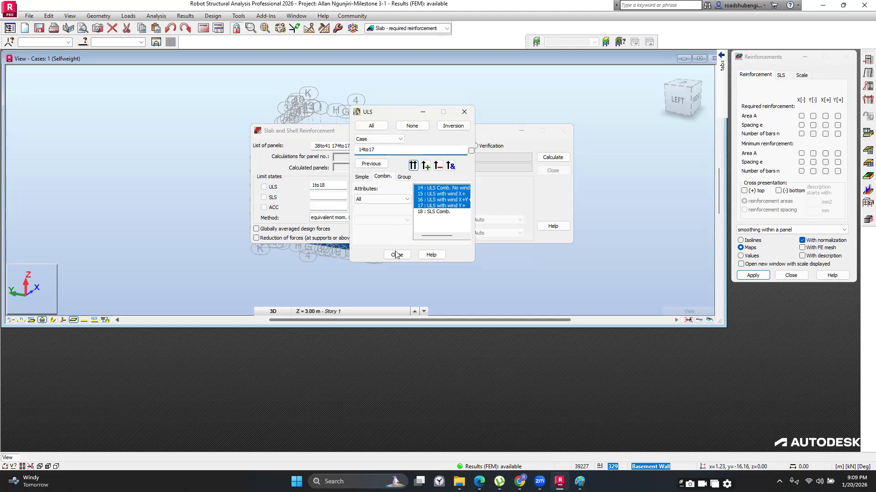
pyautogui.click(396, 255)
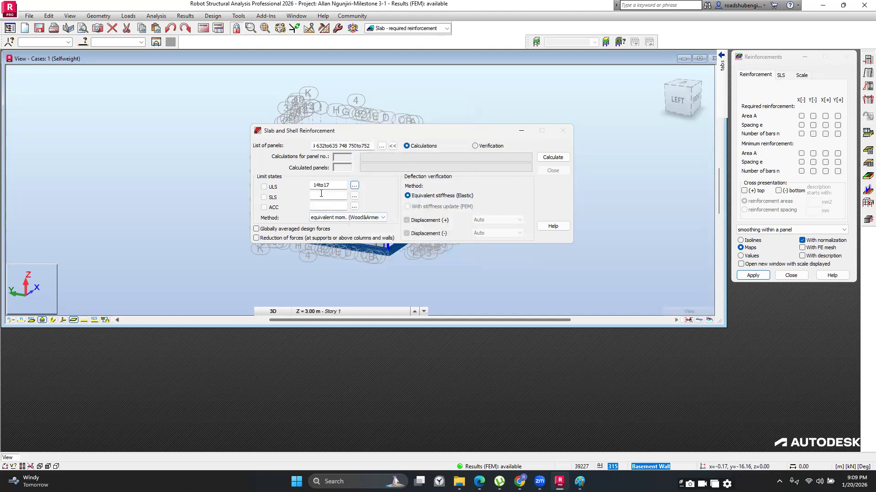
# - Set the SLS limit state to combination 18 and calculate the required reinforcement of the lift core walls
pyautogui.click(355, 197)
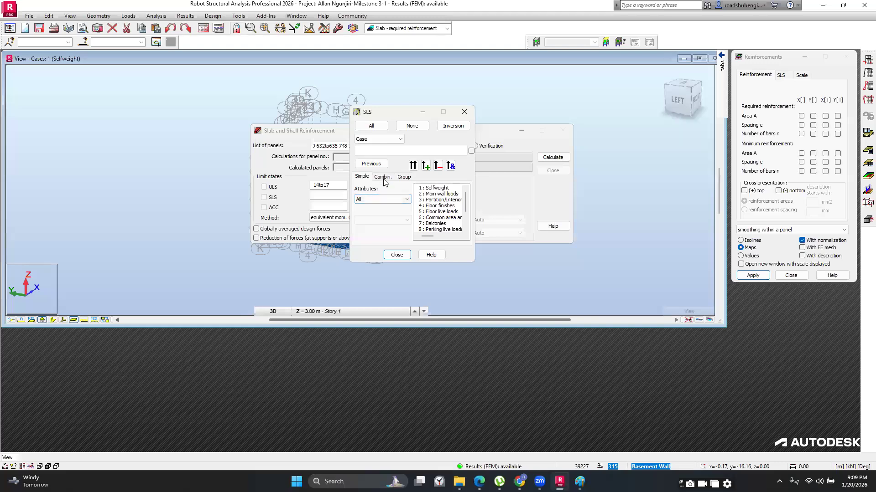
pyautogui.click(382, 177)
pyautogui.click(432, 213)
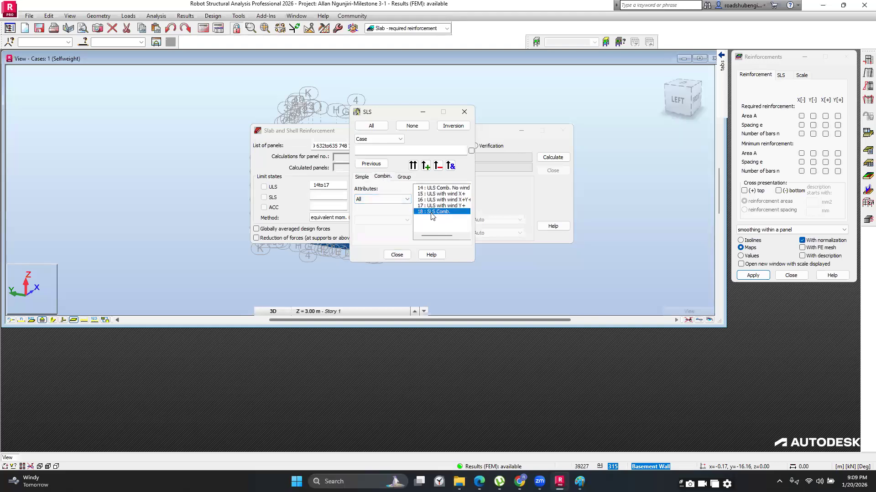
pyautogui.click(412, 166)
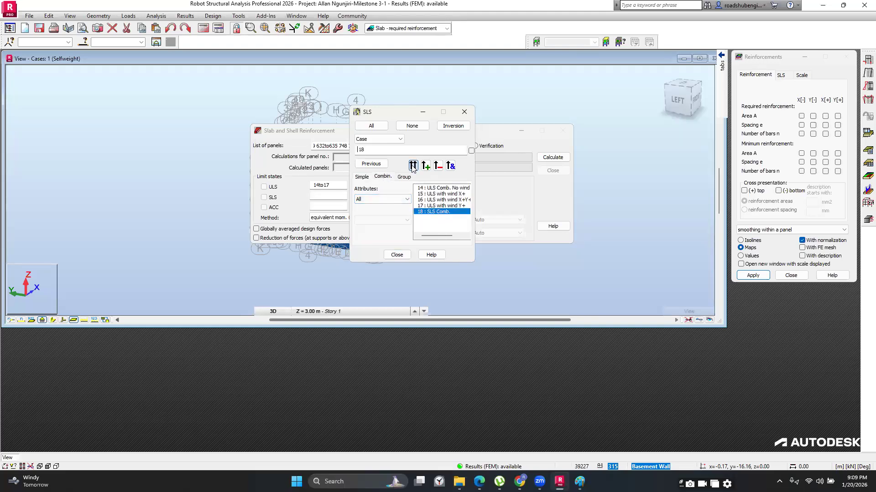
pyautogui.click(391, 254)
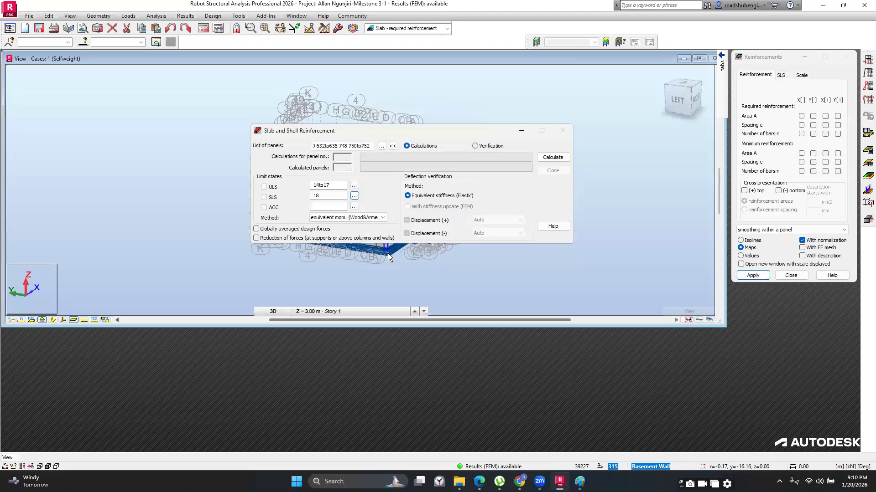
pyautogui.click(552, 157)
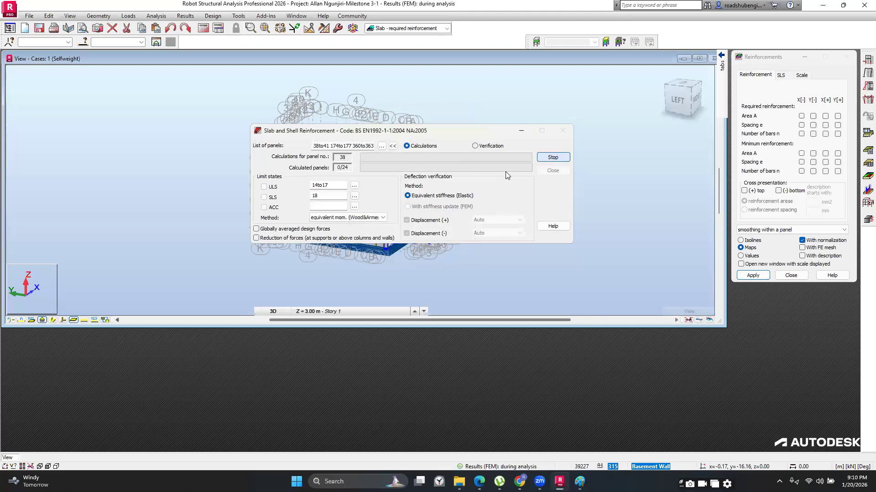
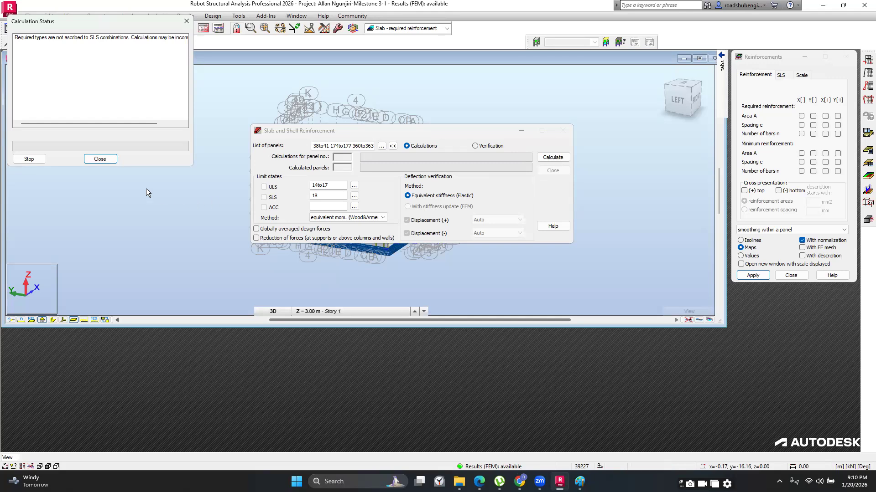
pyautogui.click(100, 159)
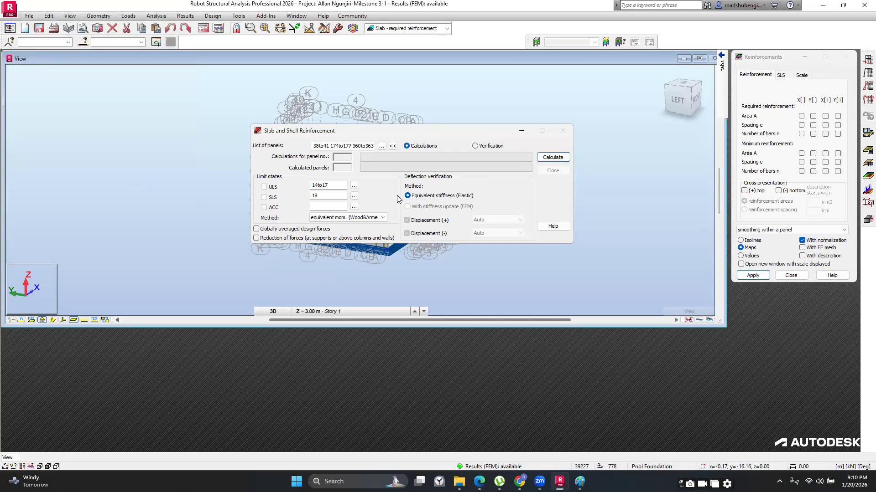
# - Isolate the panels with Lift Core Wall thickness in their own view of the maximized model
pyautogui.click(701, 59)
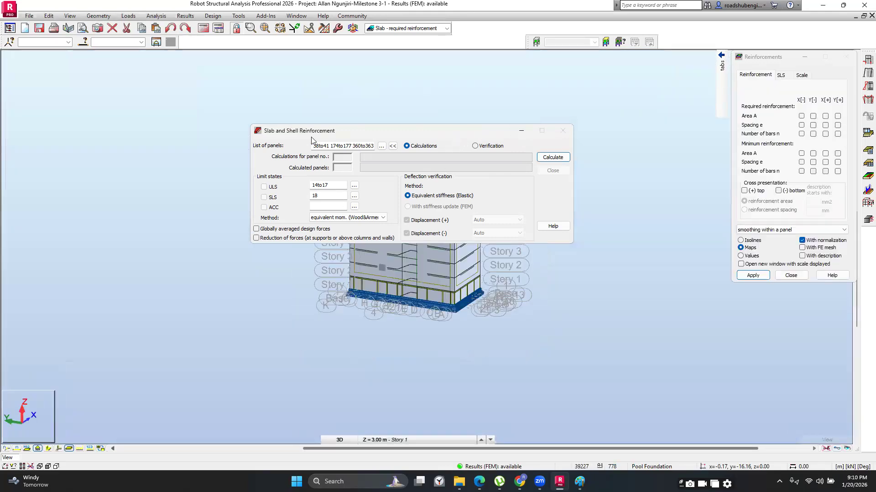
pyautogui.moveTo(308, 132); pyautogui.dragTo(175, 301)
pyautogui.click(99, 42)
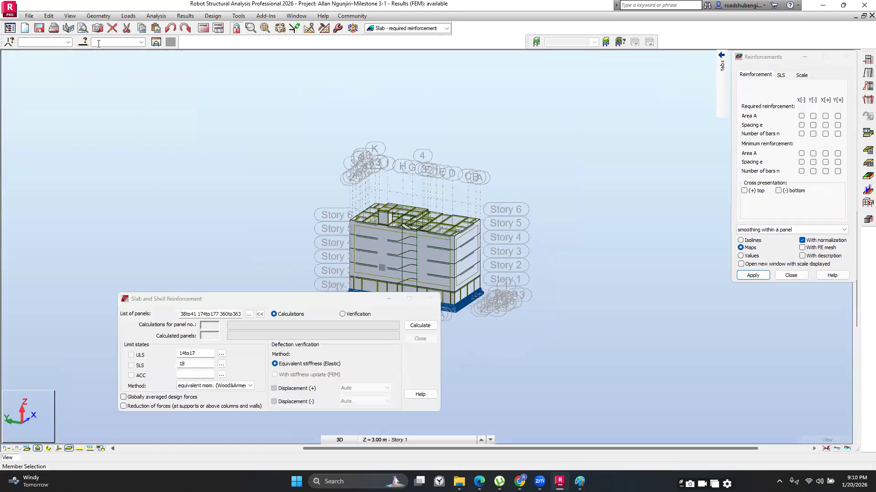
pyautogui.click(84, 42)
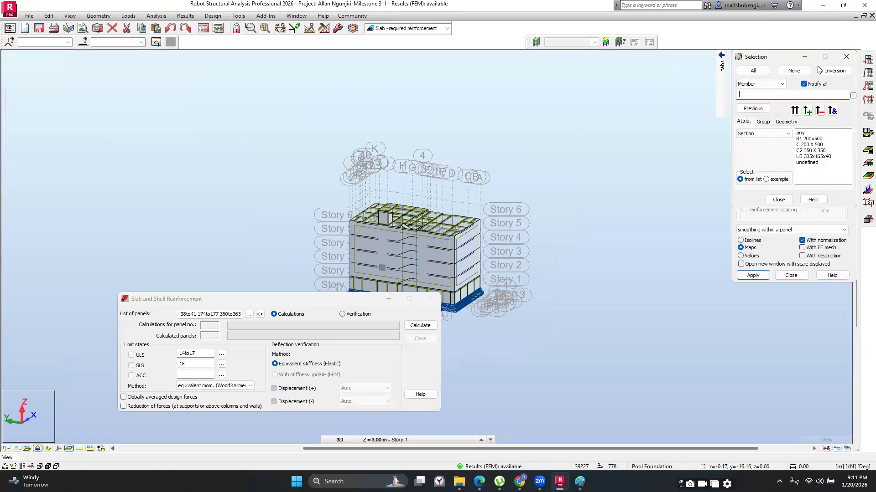
pyautogui.click(845, 56)
pyautogui.click(82, 44)
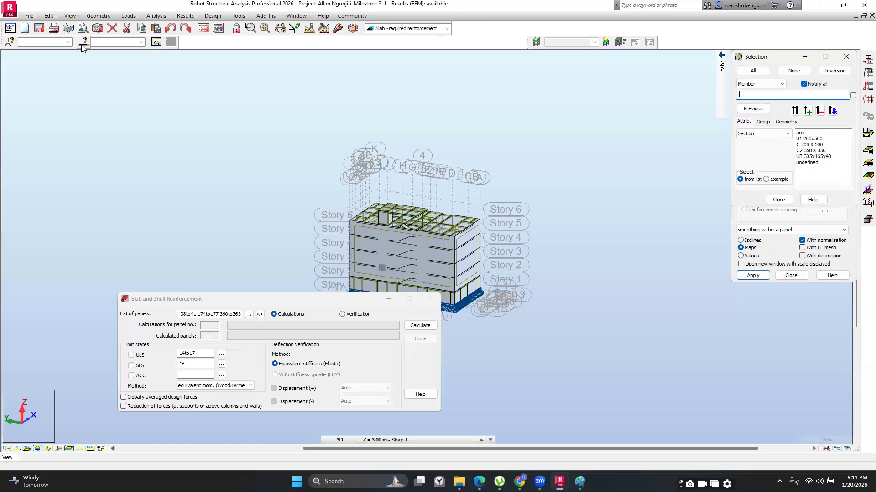
pyautogui.click(767, 83)
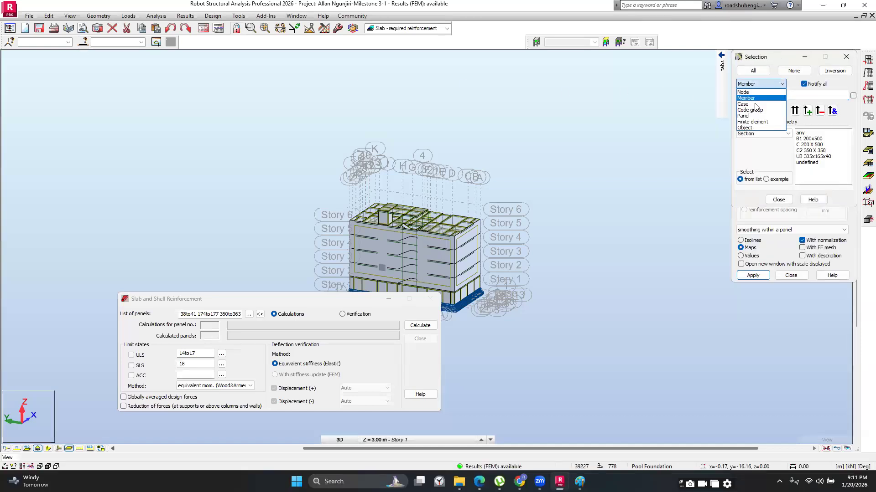
pyautogui.click(750, 116)
pyautogui.click(816, 157)
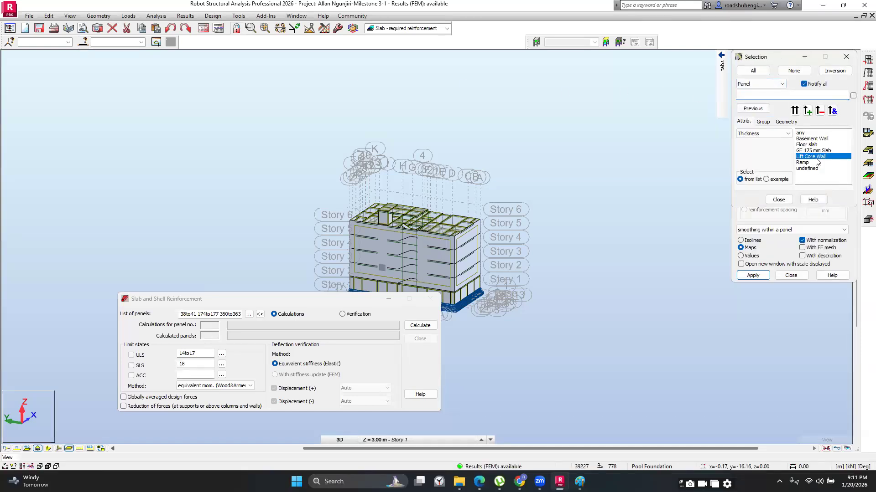
pyautogui.click(795, 111)
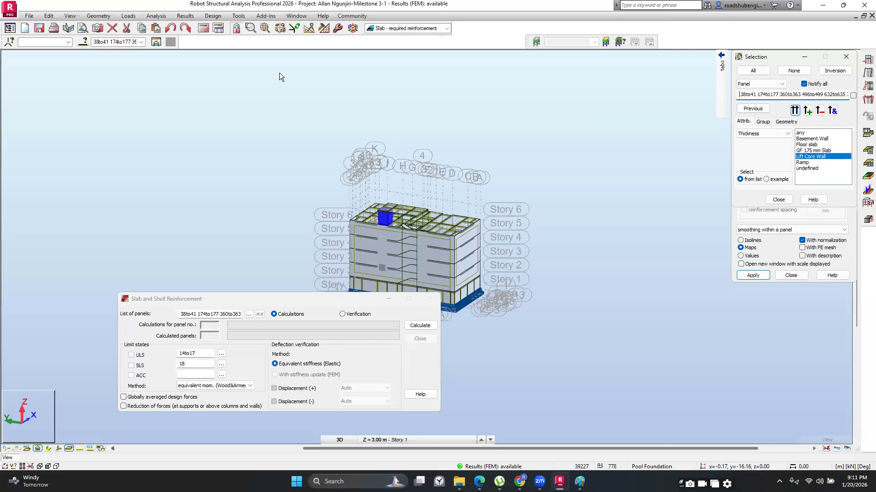
pyautogui.click(157, 42)
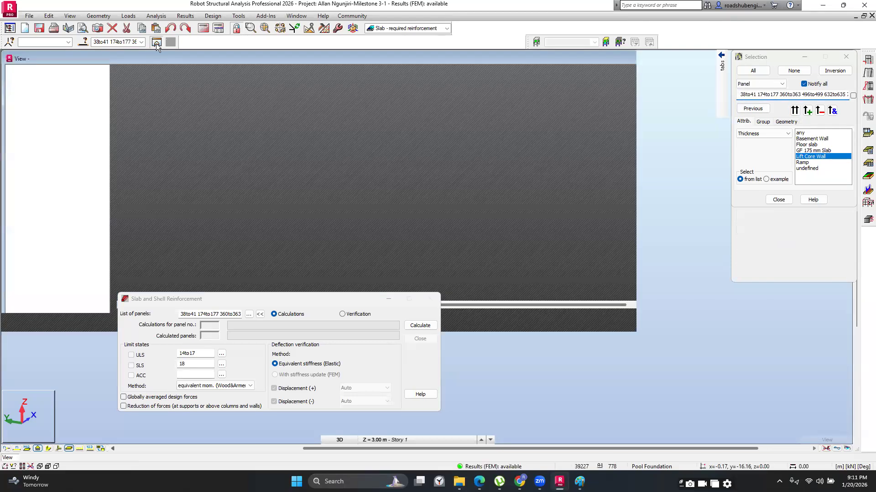
pyautogui.moveTo(771, 58); pyautogui.dragTo(634, 300)
pyautogui.scroll(3, 297, 238)
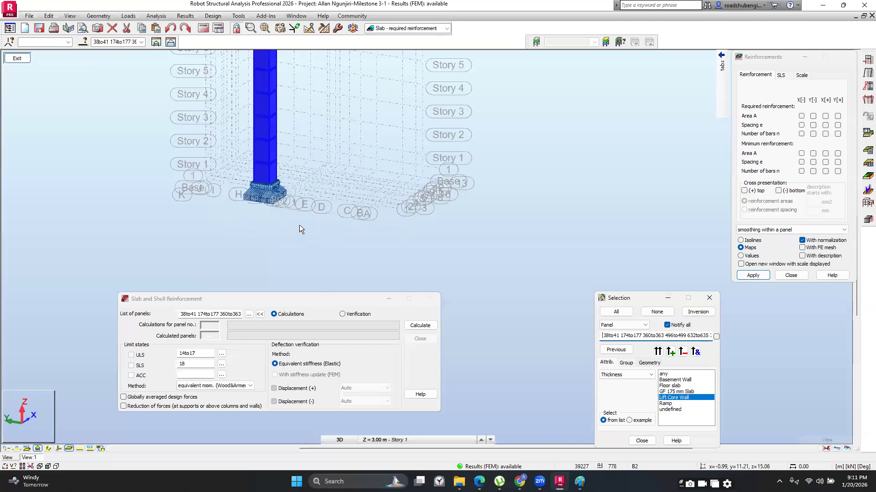
pyautogui.scroll(-1, 299, 225)
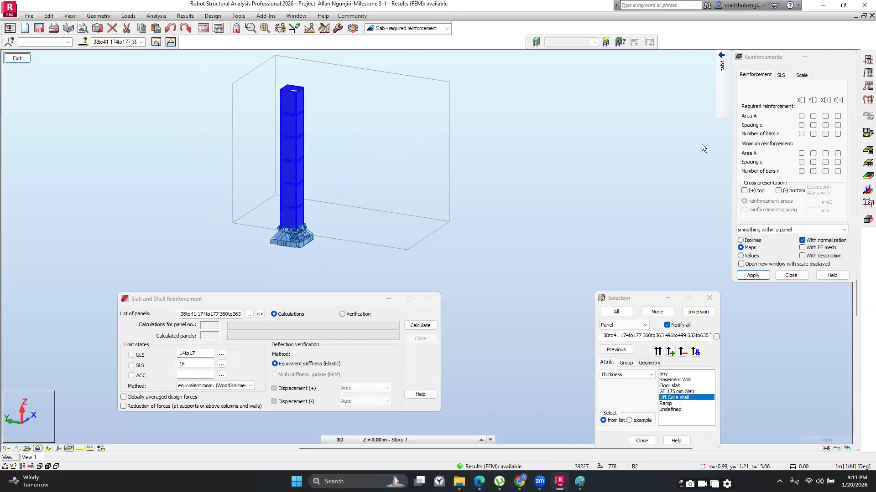
pyautogui.click(513, 185)
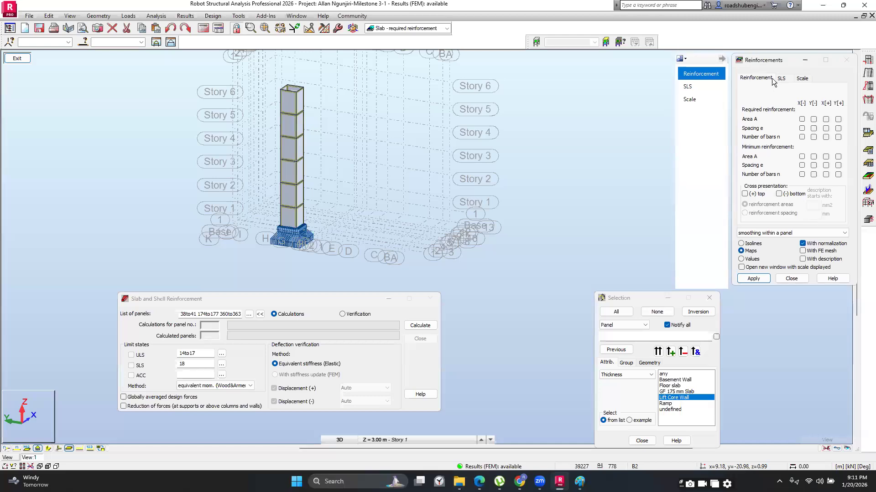
# - Display the required reinforcement Area A in X[-] as maps with descriptions on the isolated lift core walls
pyautogui.moveTo(758, 53); pyautogui.dragTo(759, 88)
pyautogui.scroll(2, 258, 103)
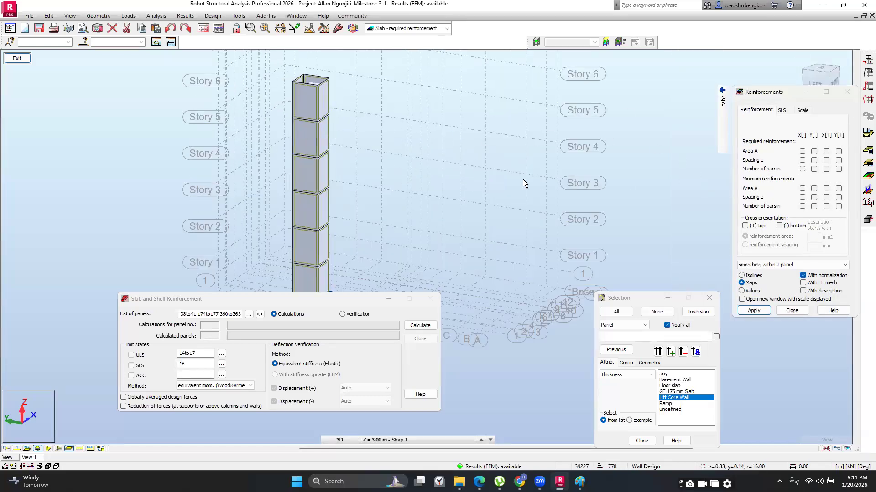
pyautogui.scroll(-3, 511, 178)
pyautogui.click(802, 151)
pyautogui.click(759, 311)
pyautogui.click(803, 292)
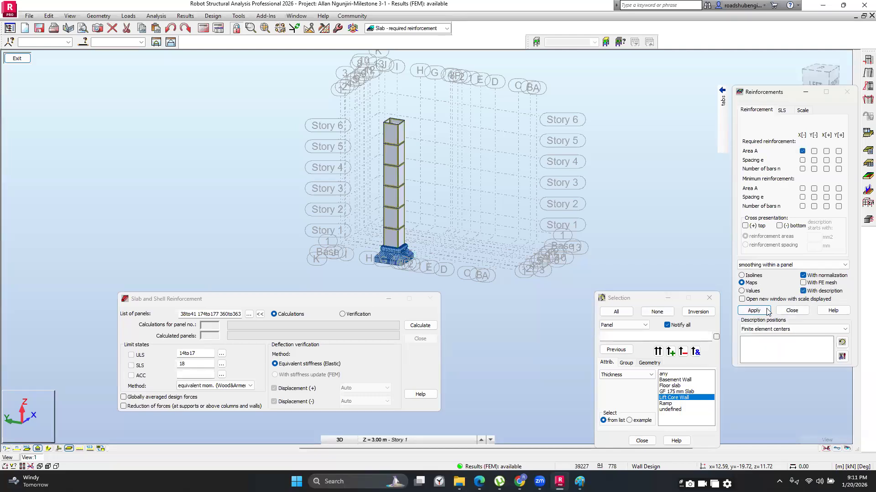
pyautogui.click(767, 312)
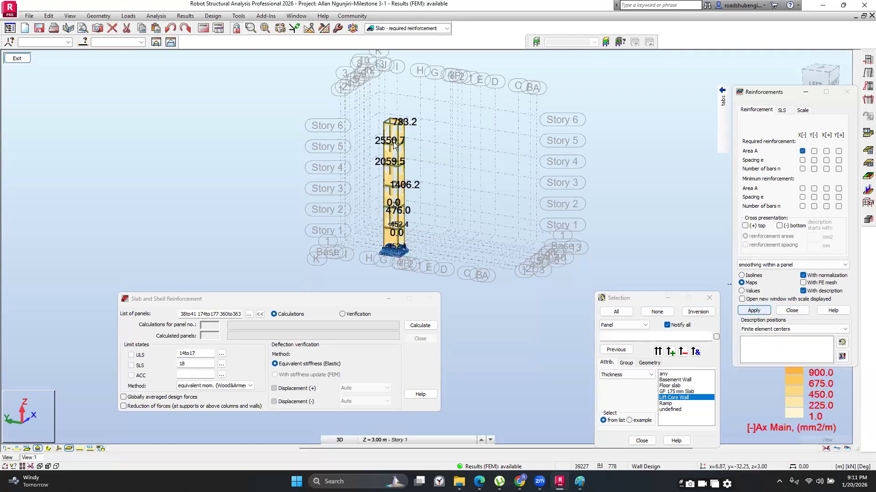
# - Display the required reinforcement Area A in Y[-] as maps on the lift core walls and inspect them down to the base
pyautogui.scroll(3, 379, 133)
pyautogui.scroll(3, 412, 157)
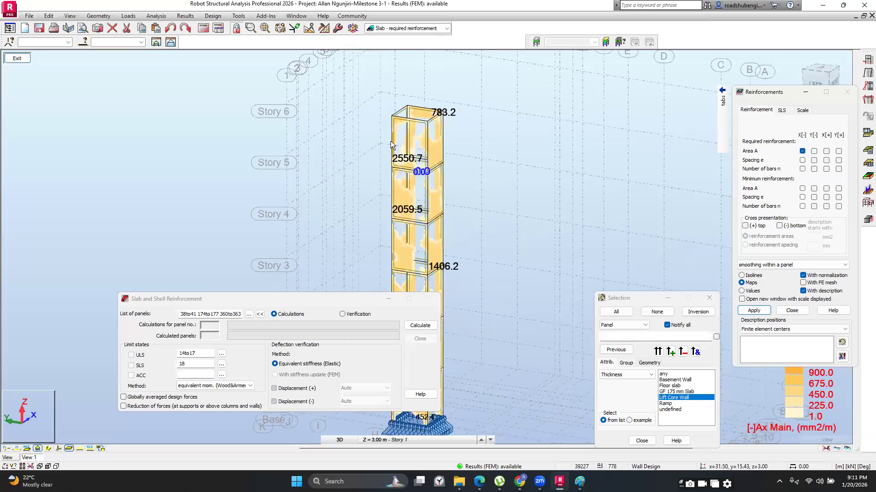
pyautogui.scroll(-3, 413, 156)
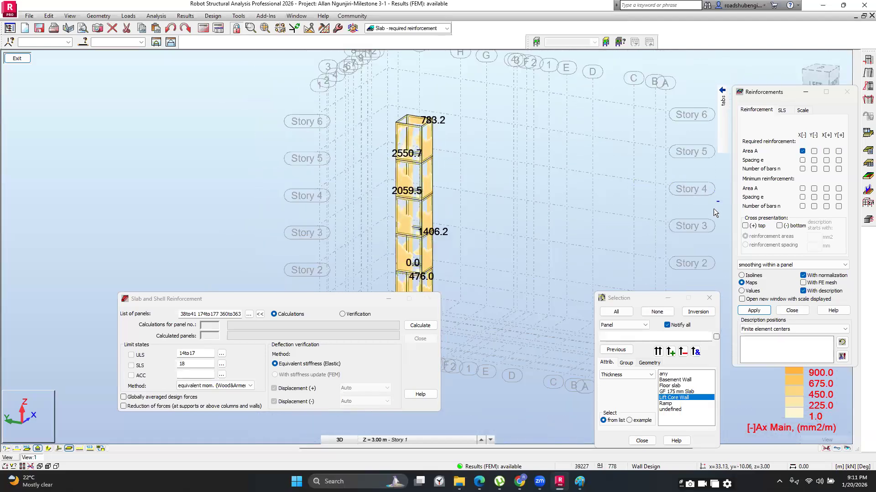
pyautogui.scroll(2, 451, 192)
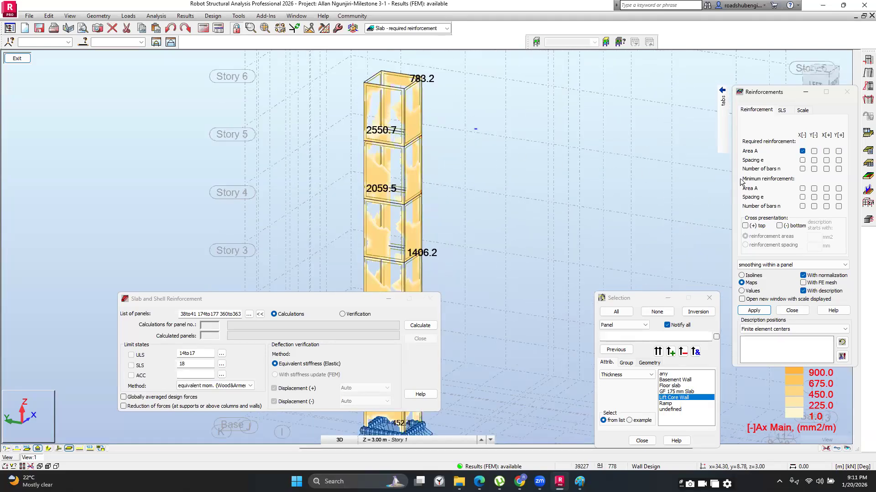
pyautogui.click(814, 151)
pyautogui.click(765, 311)
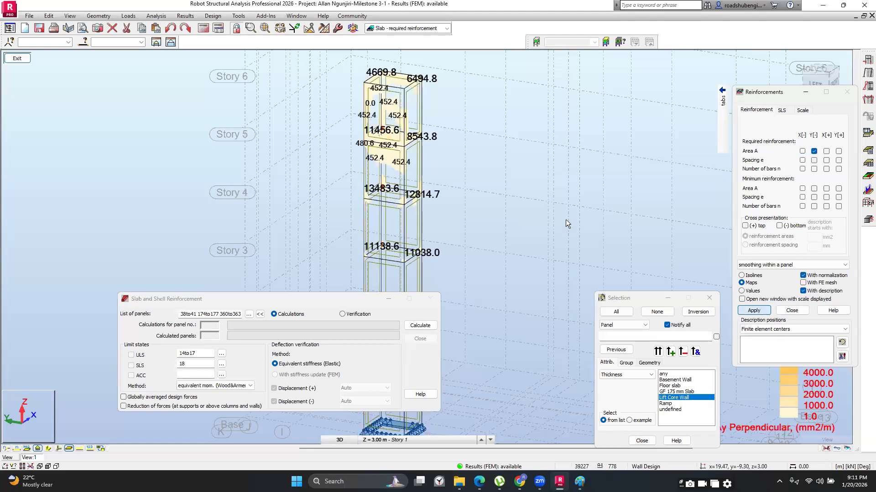
pyautogui.click(722, 90)
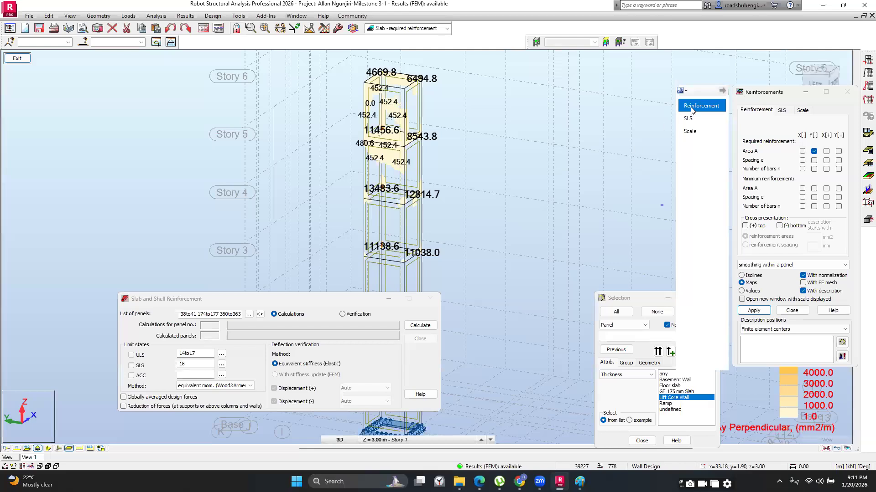
pyautogui.scroll(-3, 451, 192)
pyautogui.moveTo(464, 163); pyautogui.dragTo(486, 80, button='middle')
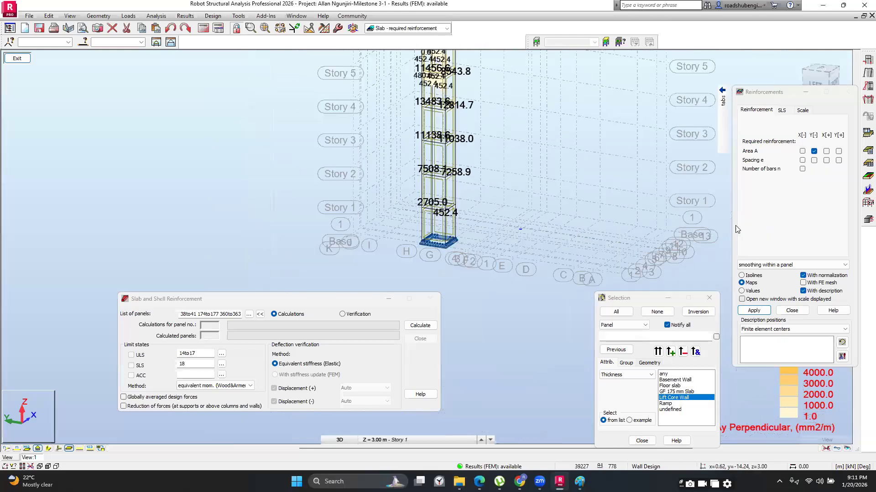
# - Display the required reinforcement Area A in X[+] on the lift core walls and inspect the core from another angle
pyautogui.click(826, 152)
pyautogui.click(754, 311)
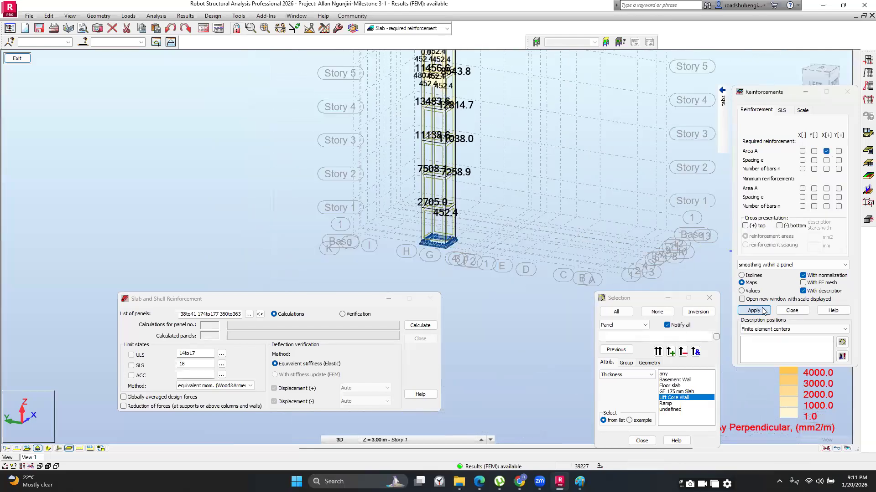
pyautogui.scroll(2, 463, 175)
pyautogui.moveTo(485, 160); pyautogui.dragTo(500, 253, button='middle')
pyautogui.scroll(-2, 474, 141)
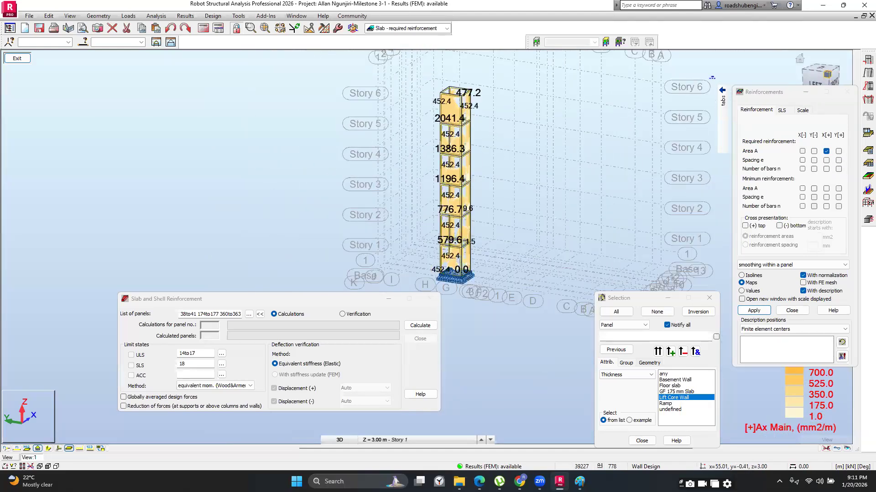
pyautogui.keyDown('shift'); pyautogui.moveTo(482, 145); pyautogui.dragTo(549, 166, button='middle'); pyautogui.keyUp('shift')
pyautogui.scroll(2, 469, 168)
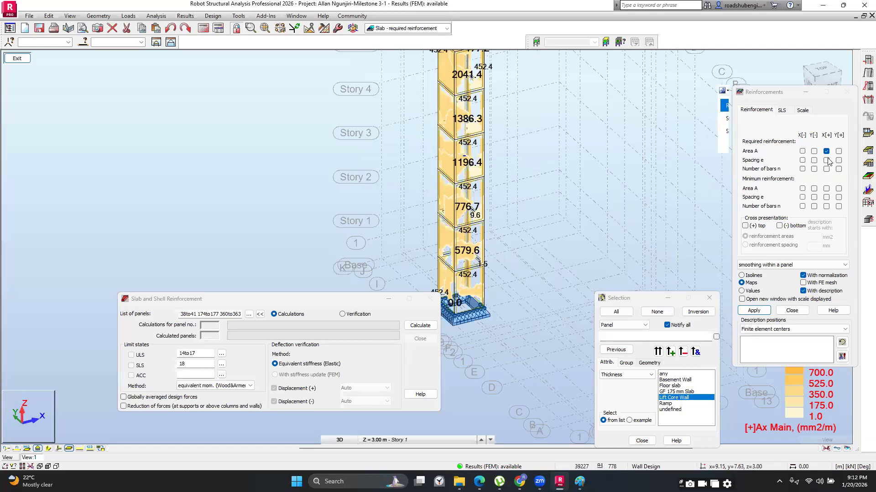
# - Display the required reinforcement Area A in Y[+] and examine the concentrations at the core wall corners around Stories 4 and 5
pyautogui.click(838, 151)
pyautogui.click(754, 310)
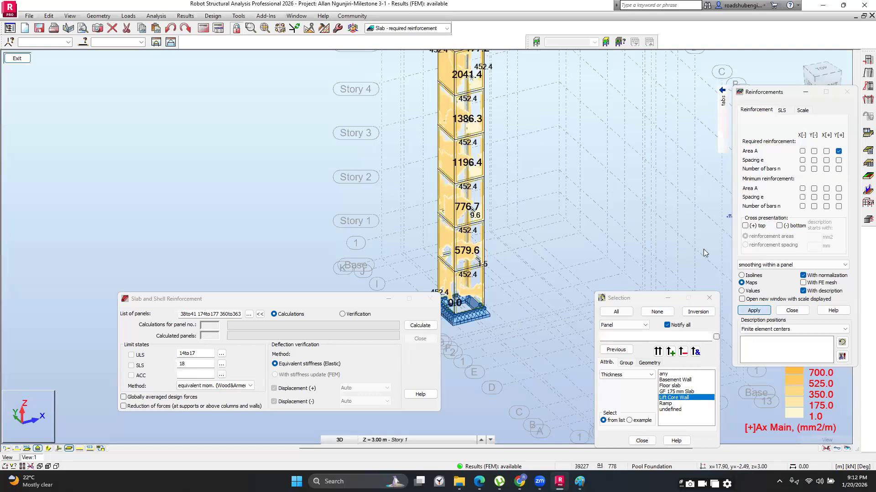
pyautogui.scroll(3, 517, 170)
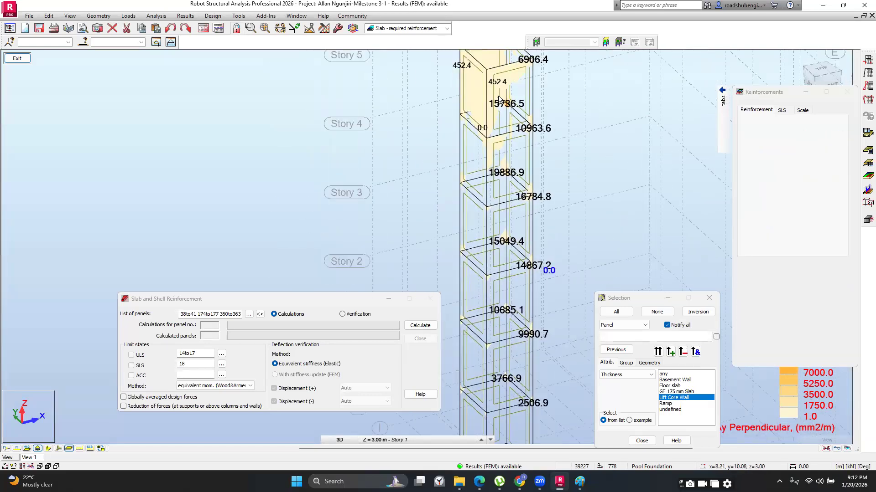
pyautogui.scroll(5, 498, 197)
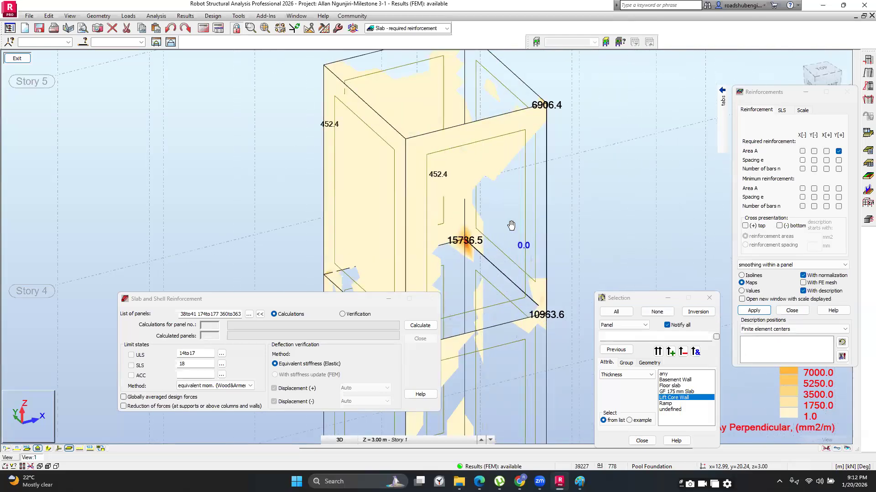
pyautogui.scroll(-3, 530, 173)
pyautogui.scroll(3, 532, 105)
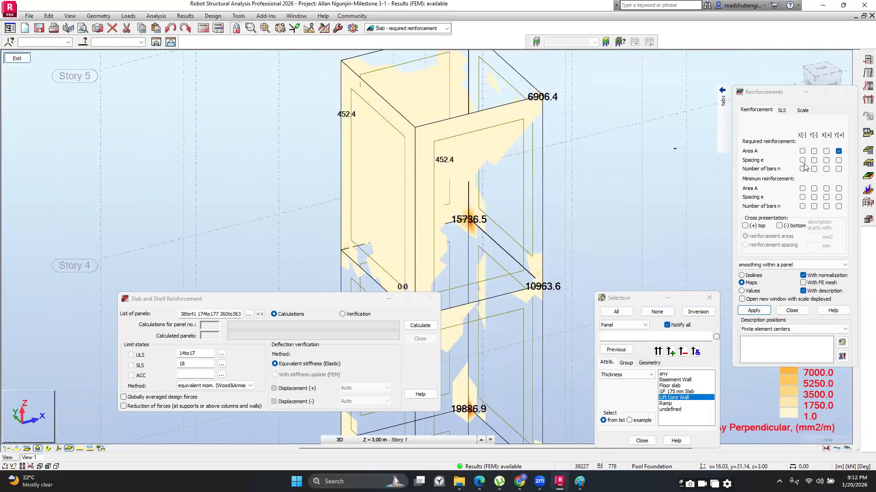
# - Move the Reinforcements dialog clear of the map scale and select required Spacing e in X[-] for display
pyautogui.click(770, 94)
pyautogui.moveTo(770, 94); pyautogui.dragTo(685, 115)
pyautogui.click(716, 181)
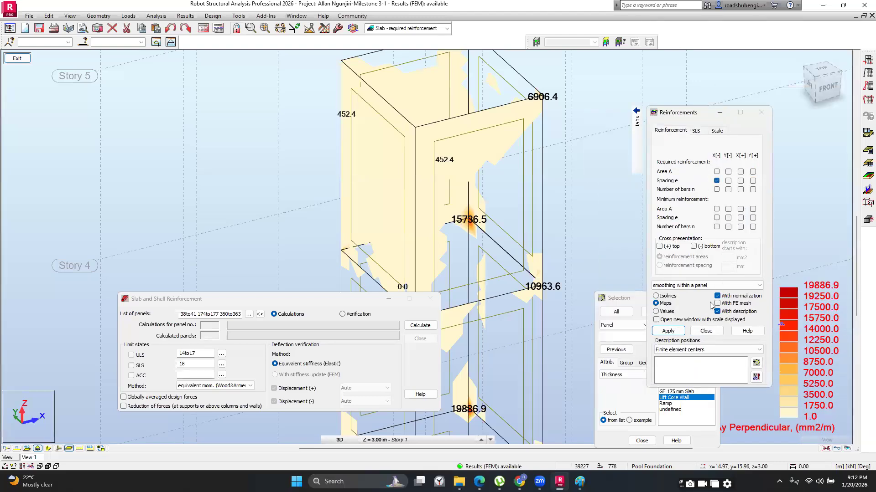
# - Display the required reinforcement spacing map for X[-] on the lift core walls and examine it across the stories and wall faces
pyautogui.click(668, 331)
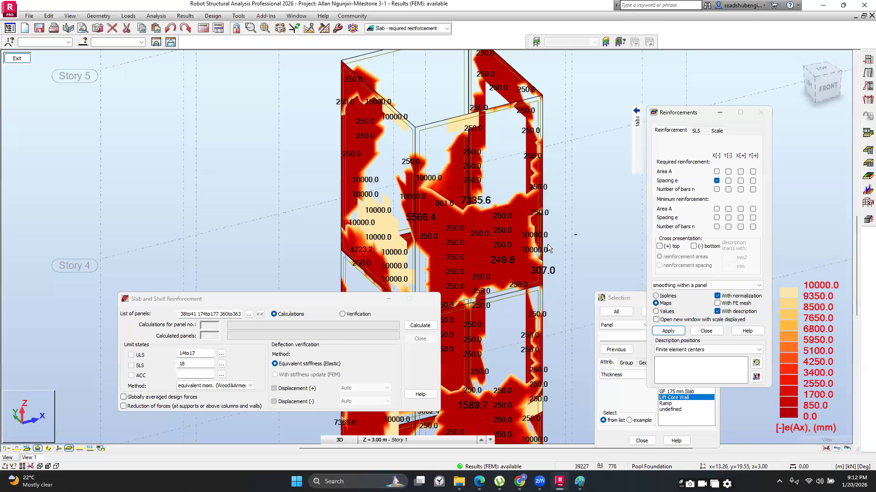
pyautogui.scroll(3, 547, 244)
pyautogui.moveTo(540, 270); pyautogui.dragTo(545, 153, button='middle')
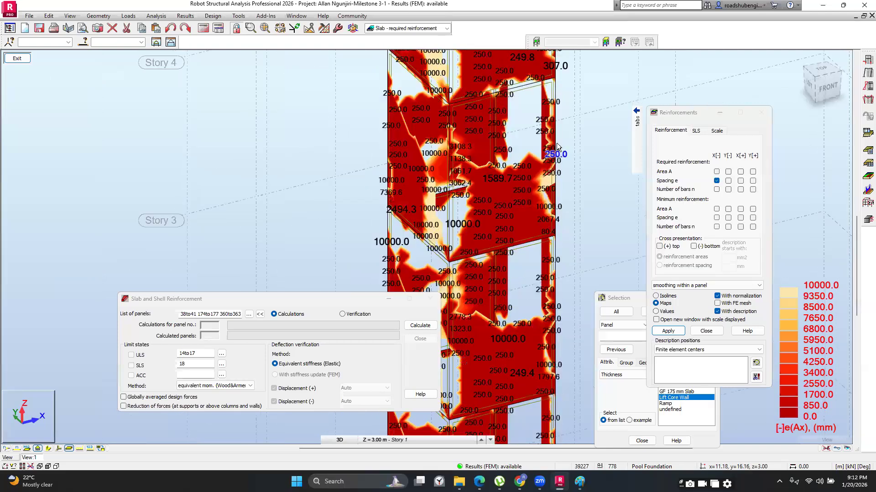
pyautogui.scroll(1, 504, 319)
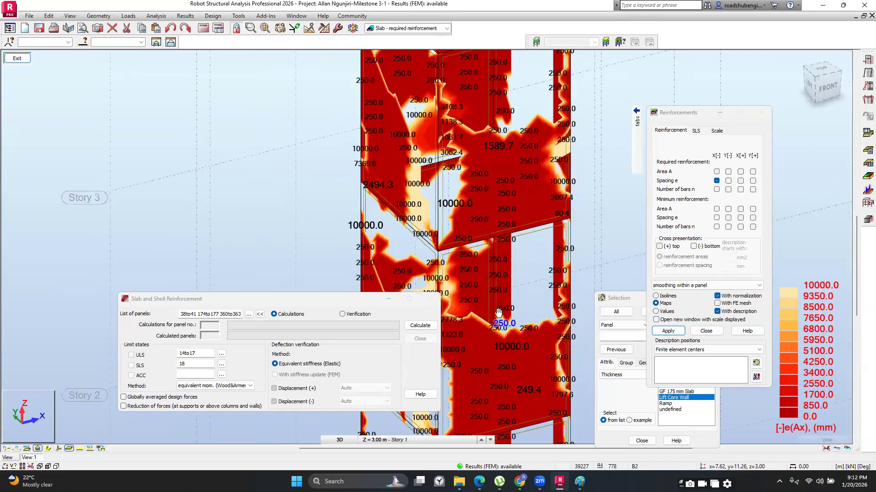
pyautogui.moveTo(494, 327); pyautogui.dragTo(495, 217, button='middle')
pyautogui.scroll(2, 484, 337)
pyautogui.scroll(-1, 502, 212)
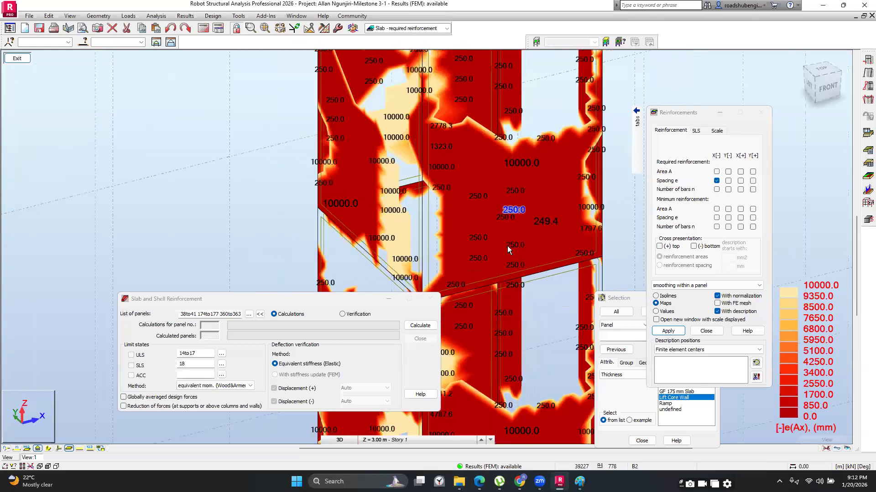
pyautogui.moveTo(506, 247); pyautogui.dragTo(525, 121, button='middle')
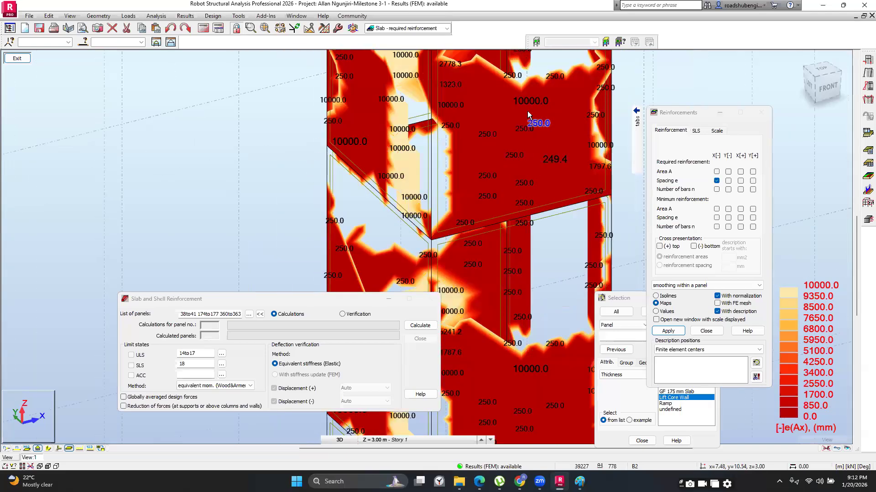
pyautogui.scroll(2, 528, 111)
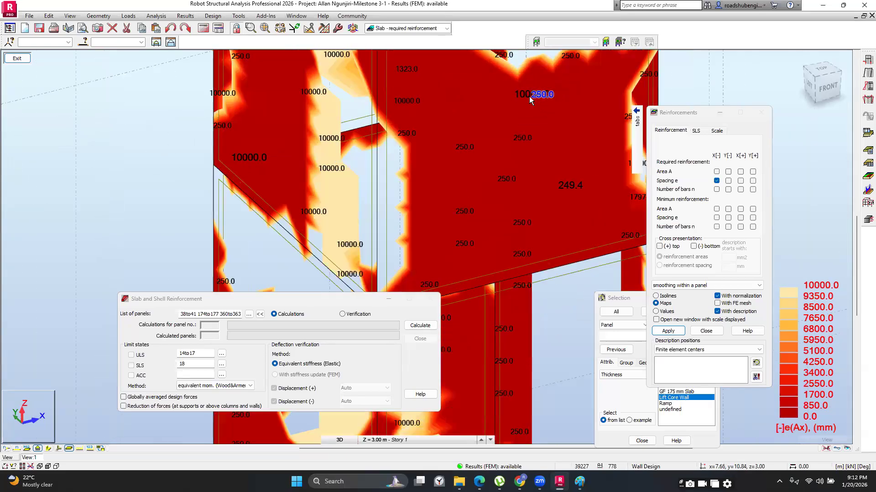
pyautogui.scroll(-2, 528, 126)
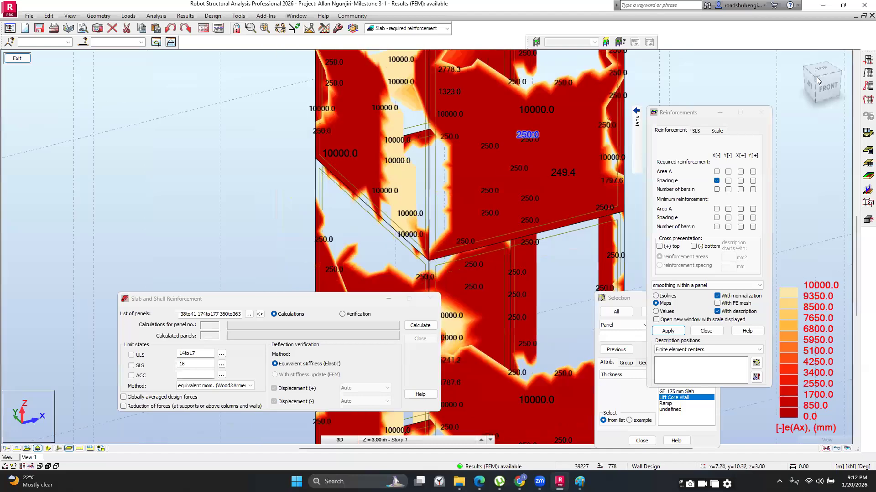
pyautogui.scroll(-1, 784, 89)
pyautogui.keyDown('shift'); pyautogui.moveTo(310, 224); pyautogui.dragTo(486, 243, button='middle'); pyautogui.keyUp('shift')
pyautogui.scroll(3, 453, 245)
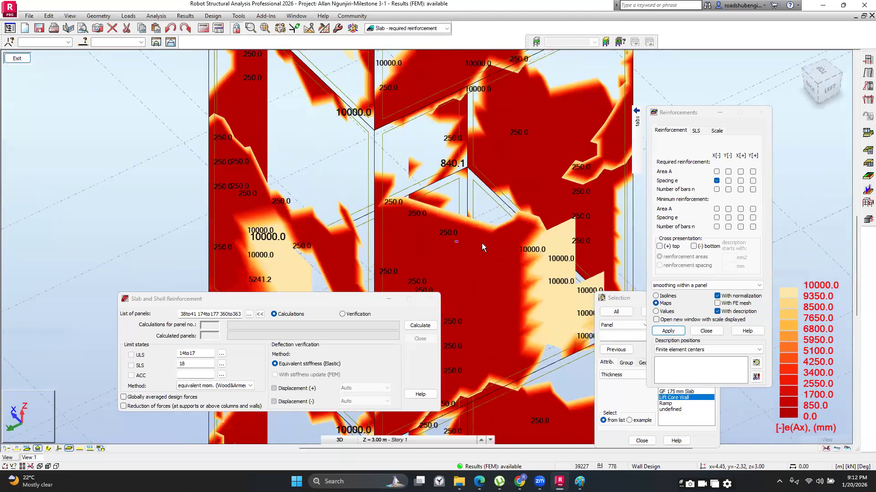
# - Display the required reinforcement spacing map for Y[-] on the lift core walls
pyautogui.click(727, 181)
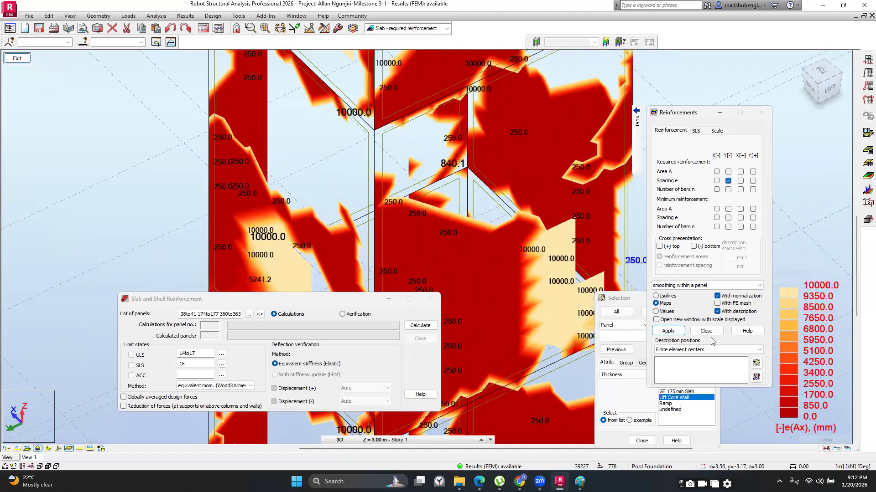
pyautogui.click(668, 331)
pyautogui.scroll(-5, 476, 234)
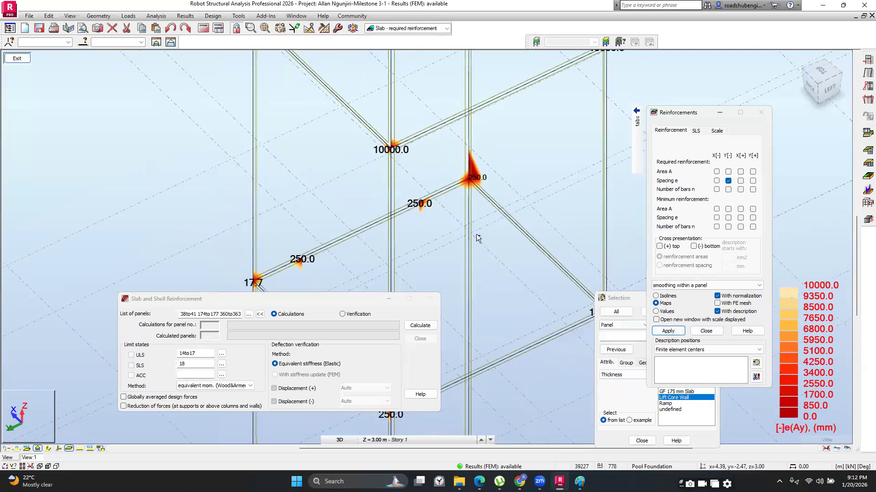
# - Display the required reinforcement spacing map for X[+] and inspect it over the height of the lift core
pyautogui.click(740, 181)
pyautogui.click(668, 331)
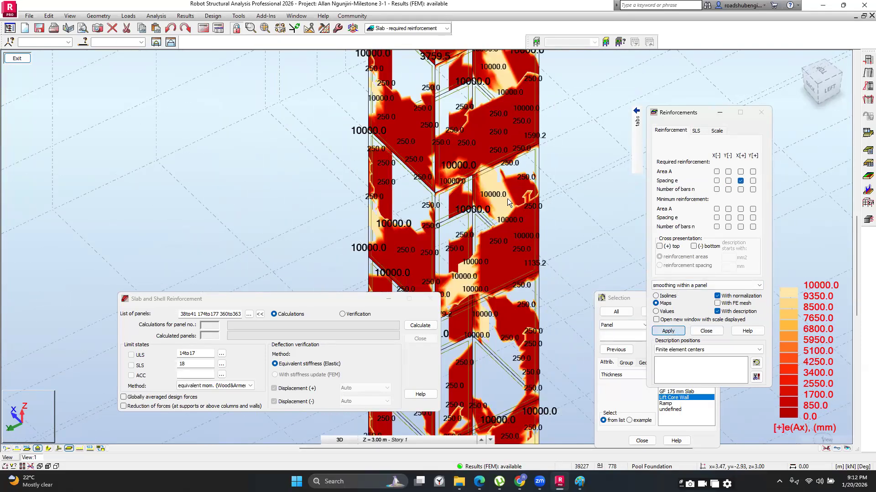
pyautogui.scroll(3, 488, 256)
pyautogui.scroll(-2, 491, 255)
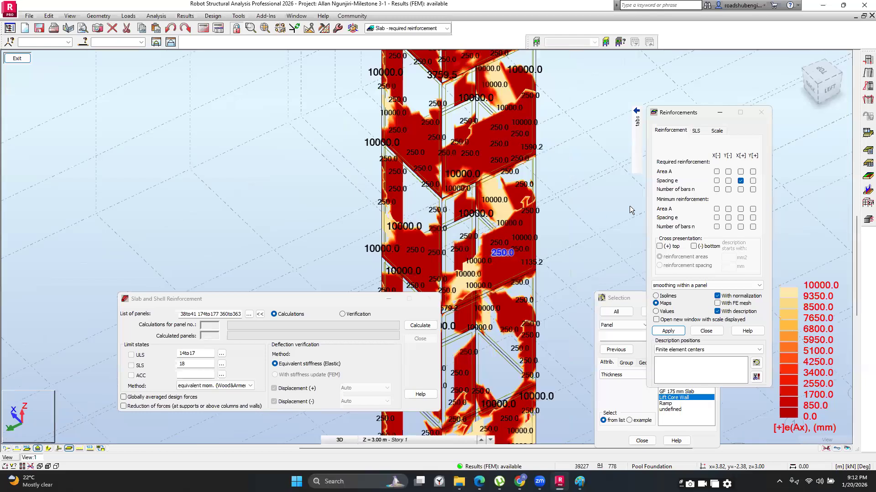
pyautogui.scroll(-1, 538, 193)
pyautogui.scroll(-1, 537, 194)
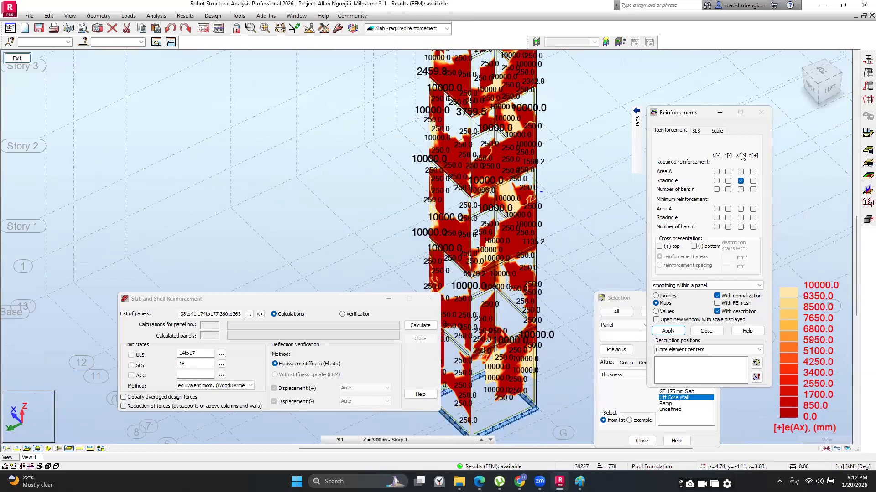
# - Display the required reinforcement spacing map for Y[+] and inspect it from the lift core's base to its top story
pyautogui.click(752, 180)
pyautogui.click(668, 332)
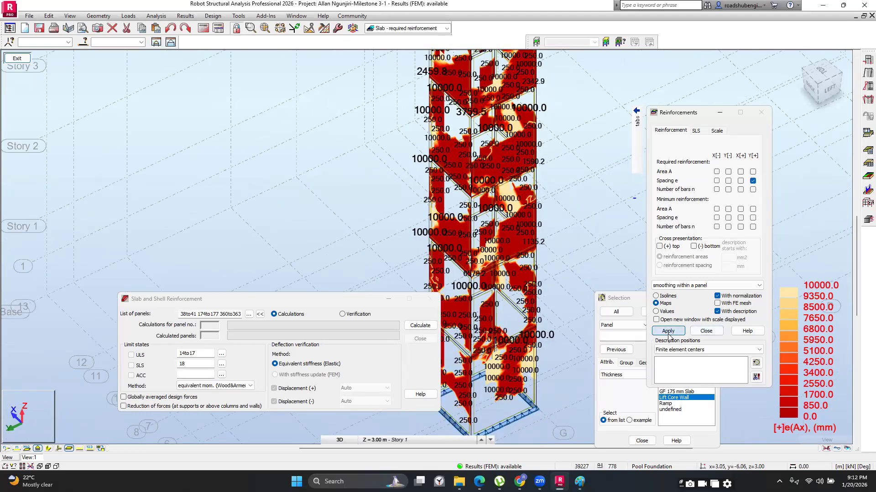
pyautogui.scroll(-2, 541, 222)
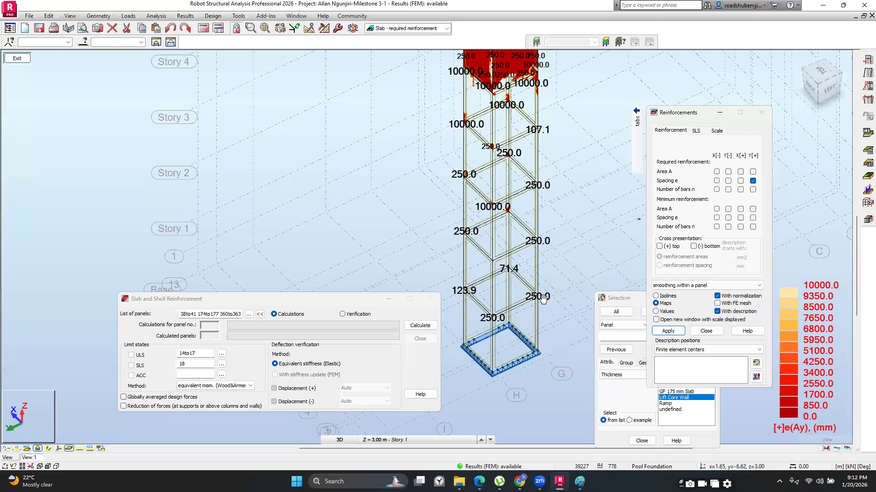
pyautogui.scroll(1, 505, 184)
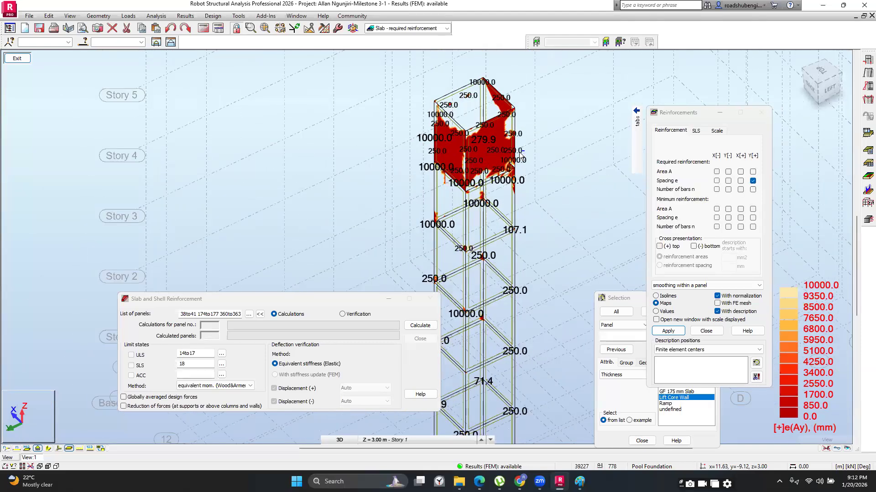
pyautogui.scroll(1, 520, 155)
pyautogui.scroll(-4, 488, 291)
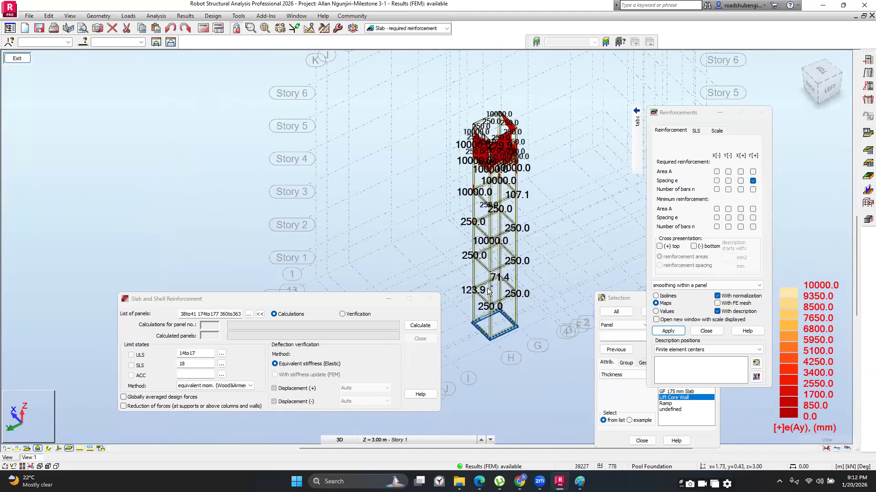
pyautogui.scroll(3, 488, 291)
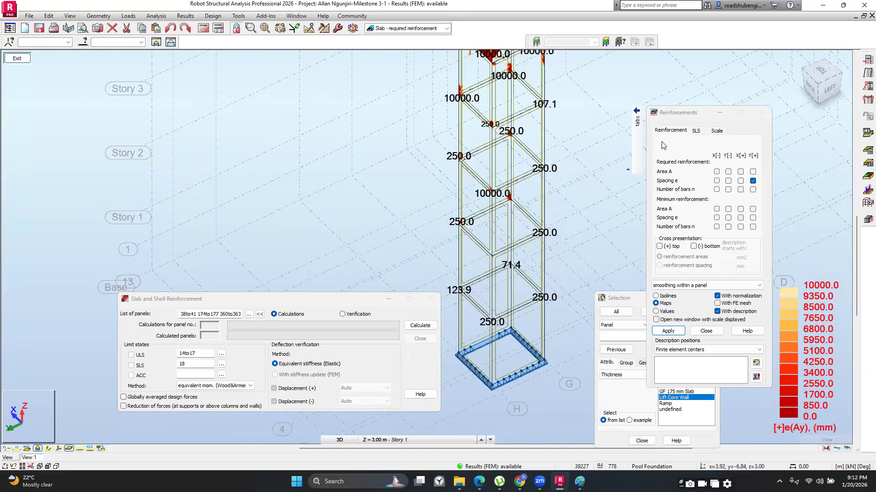
# - Switch the workspace to the Geometry layout and maximize the 3D model view
pyautogui.click(446, 28)
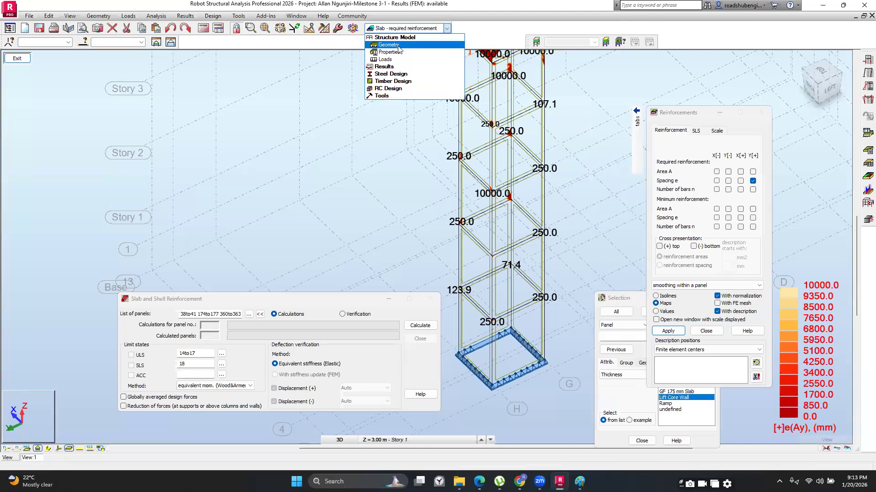
pyautogui.click(398, 46)
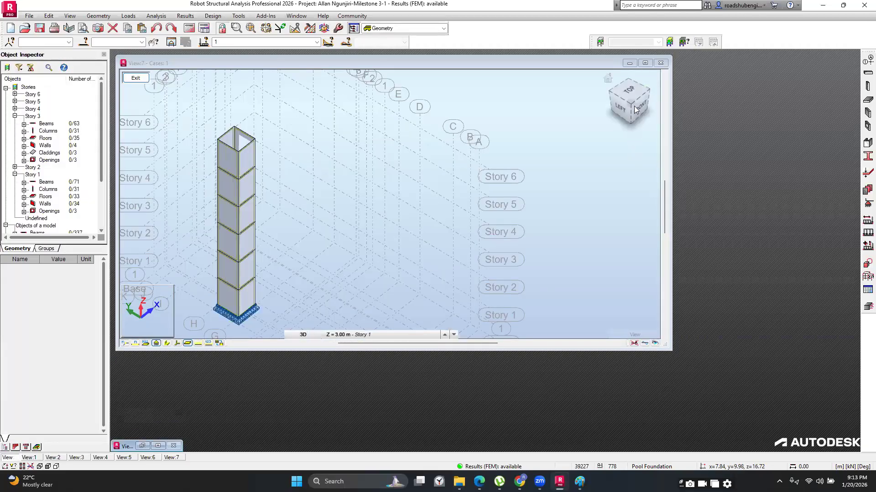
pyautogui.click(644, 61)
pyautogui.click(644, 63)
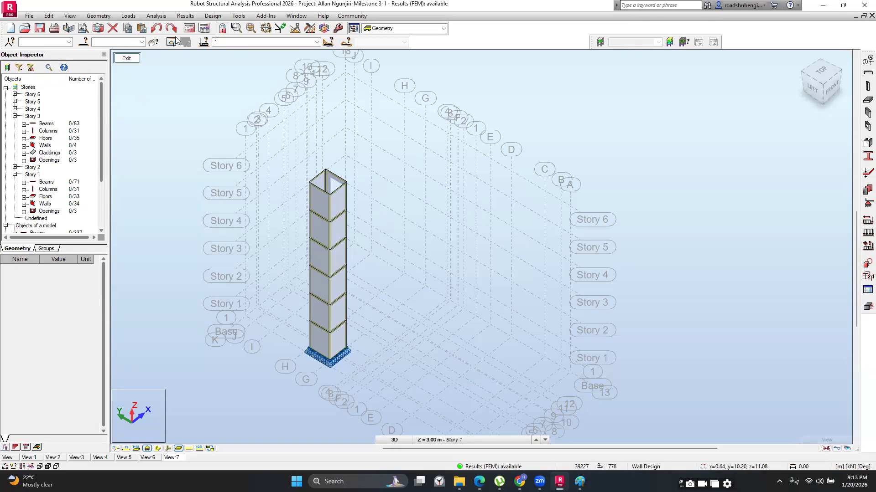
# - Select all panels that have the Lift Core Wall thickness
pyautogui.click(84, 42)
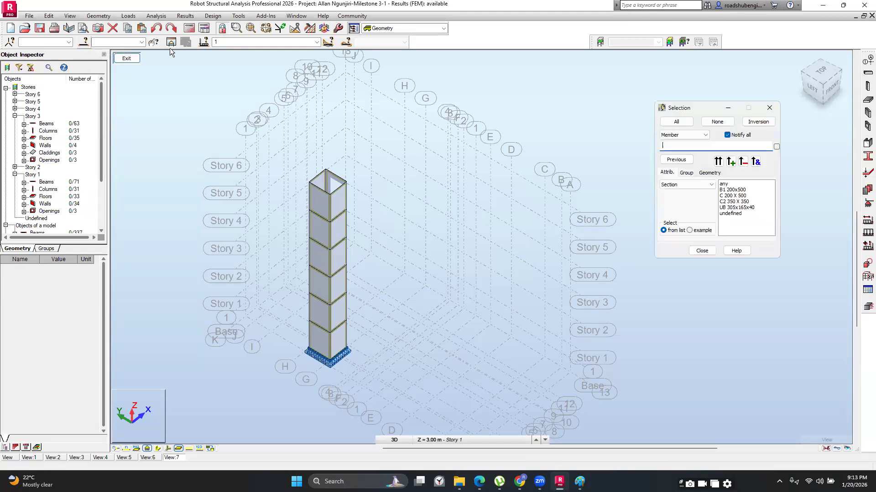
pyautogui.click(681, 135)
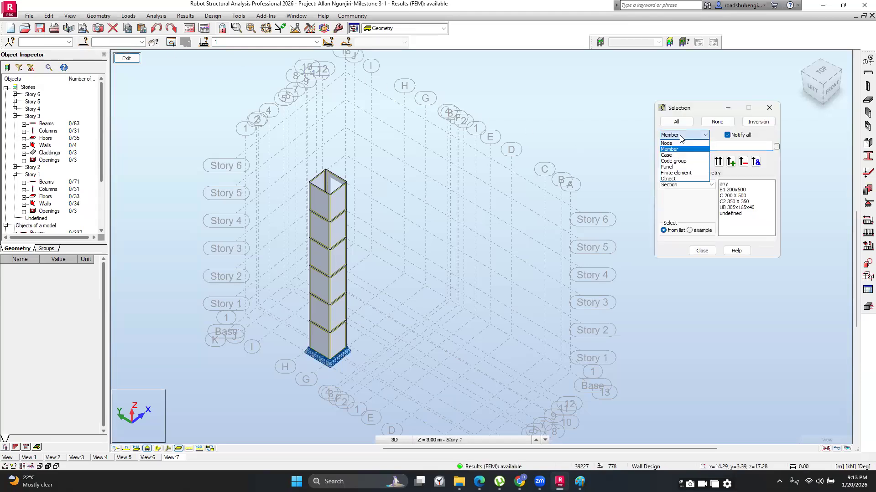
pyautogui.click(670, 169)
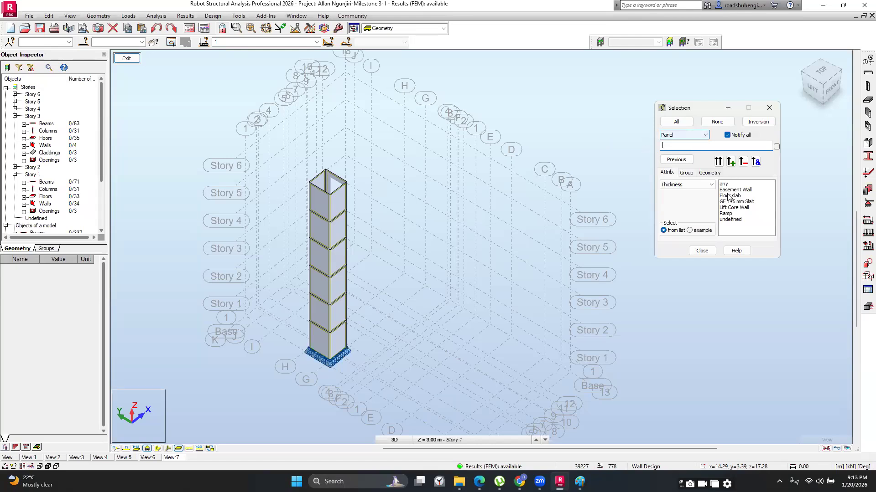
pyautogui.click(738, 209)
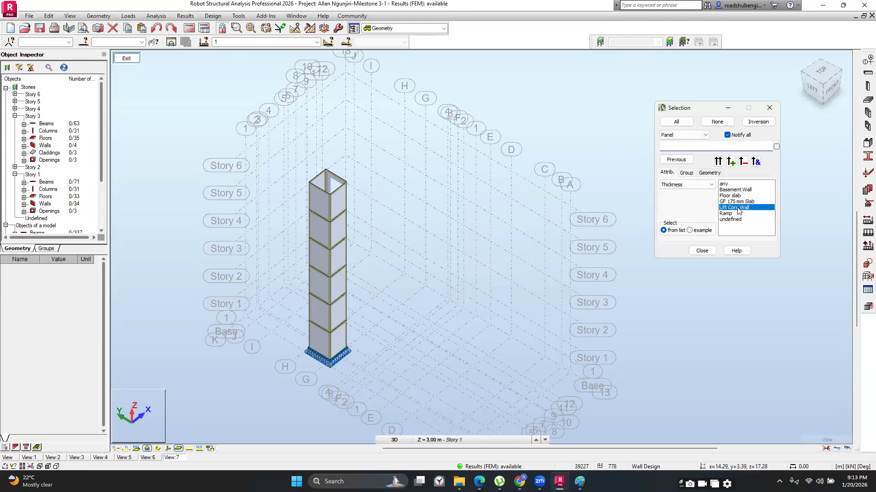
pyautogui.click(720, 162)
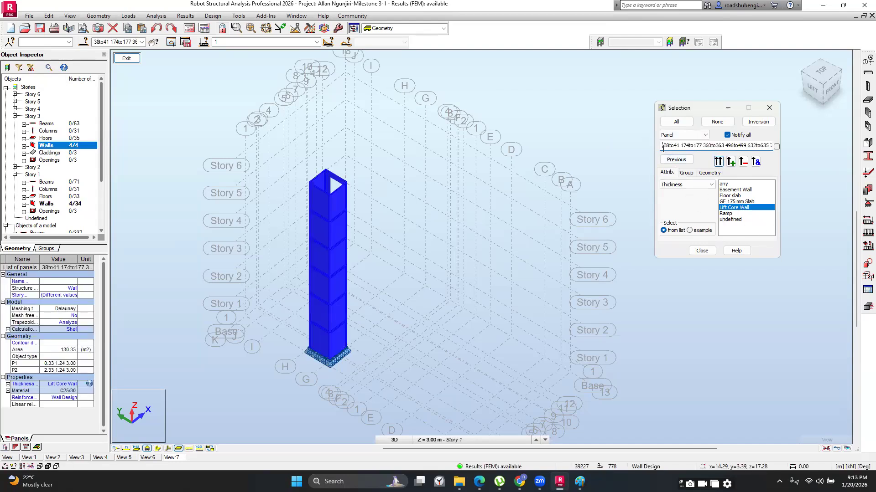
# - Copy the list of selected lift core panel numbers and close the selection dialog
pyautogui.moveTo(662, 147); pyautogui.dragTo(778, 150)
pyautogui.rightClick(755, 152)
pyautogui.click(778, 178)
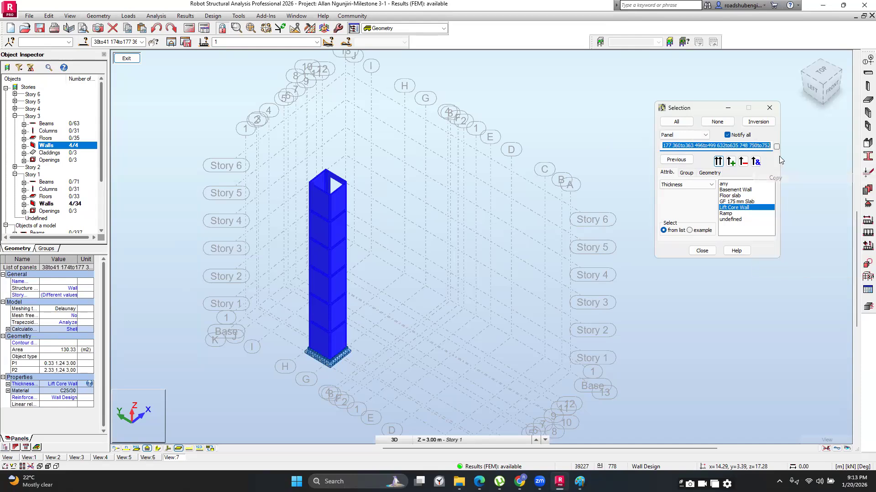
pyautogui.click(770, 108)
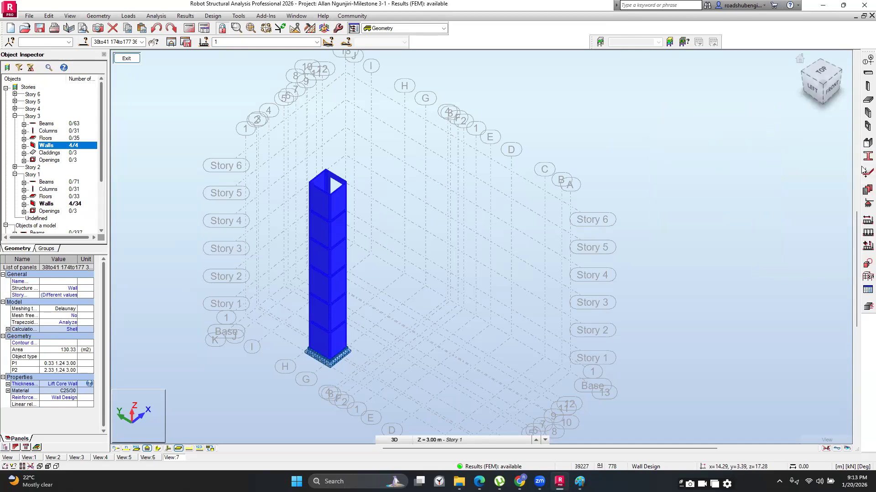
# - Try to define a core wall from the selected lift core panels, declining the change to the structure data
pyautogui.click(866, 143)
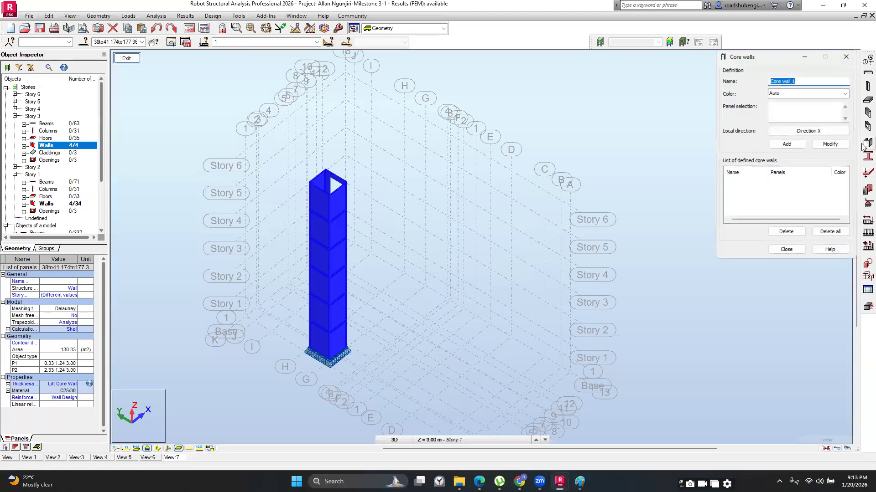
pyautogui.click(780, 108)
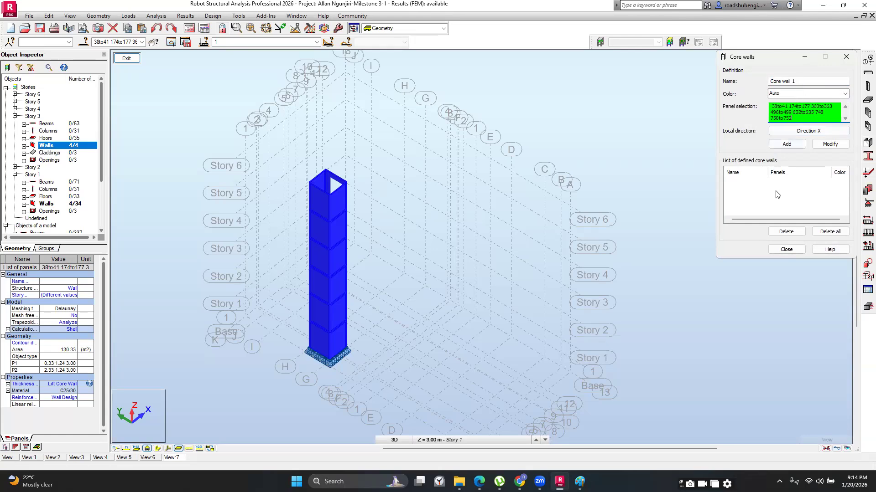
pyautogui.click(786, 144)
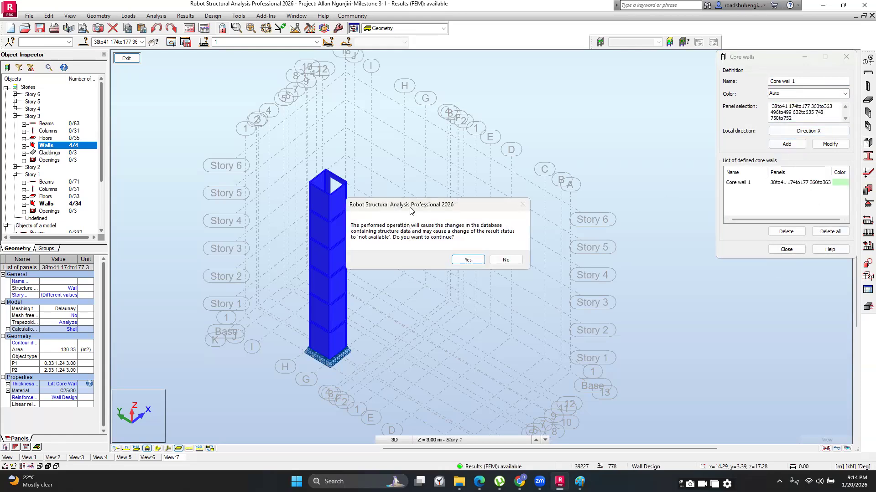
pyautogui.moveTo(411, 209); pyautogui.dragTo(508, 160)
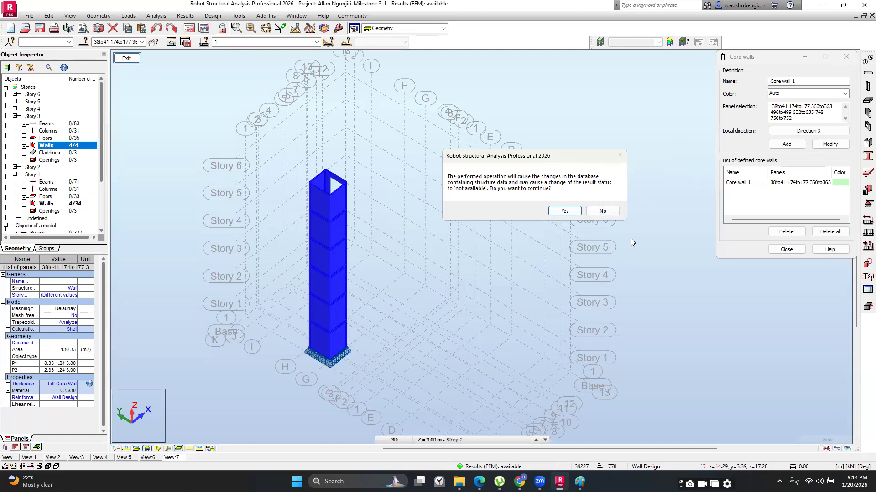
pyautogui.click(603, 210)
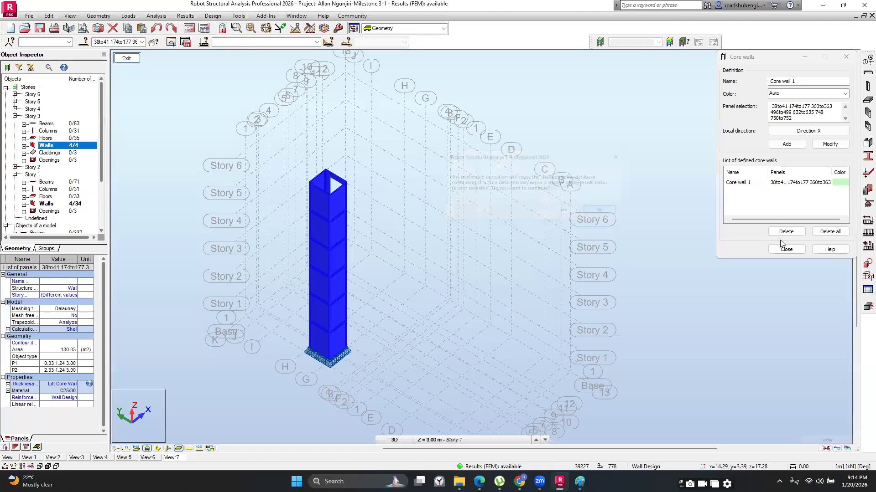
pyautogui.click(803, 250)
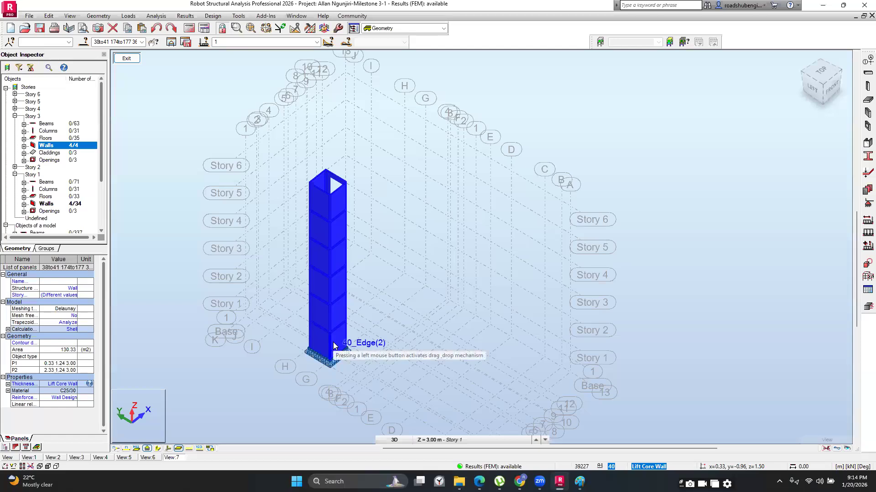
# - Define a core wall from panels 38to41 174to177 360to363 496to499 632to635 748 750to752, accept the structure data change, and clear the selection
pyautogui.click(863, 144)
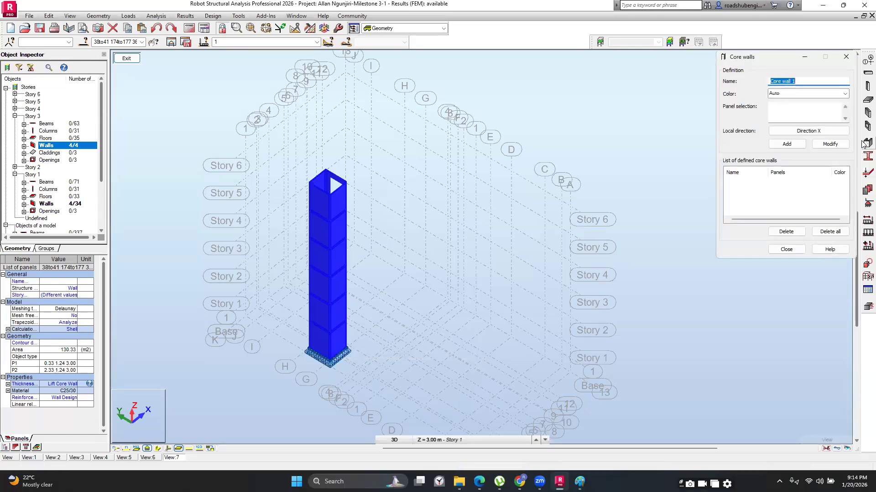
pyautogui.click(789, 115)
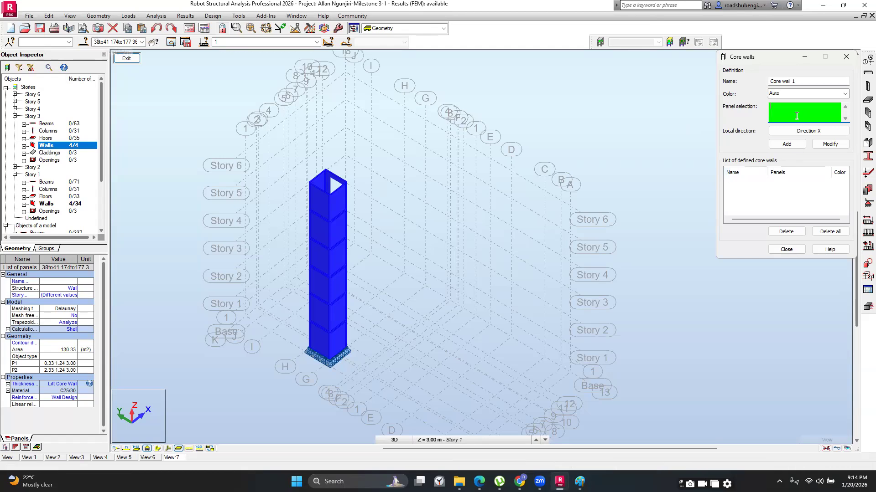
pyautogui.click(769, 105)
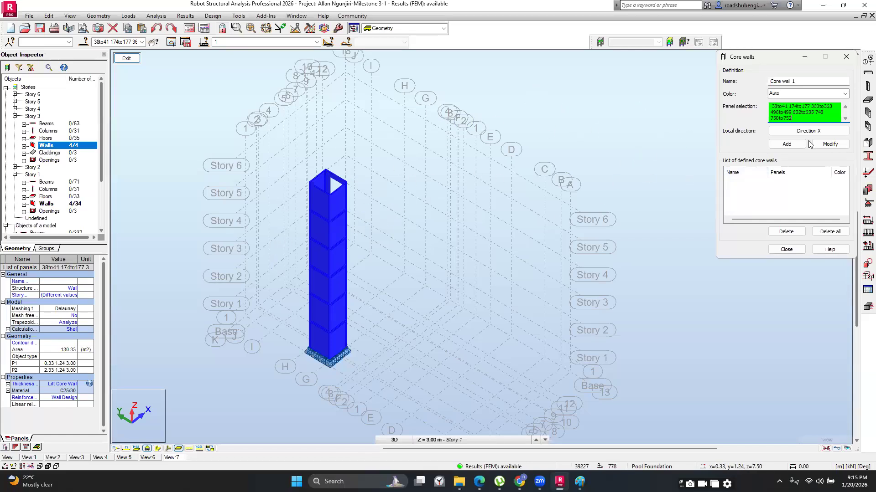
pyautogui.click(785, 145)
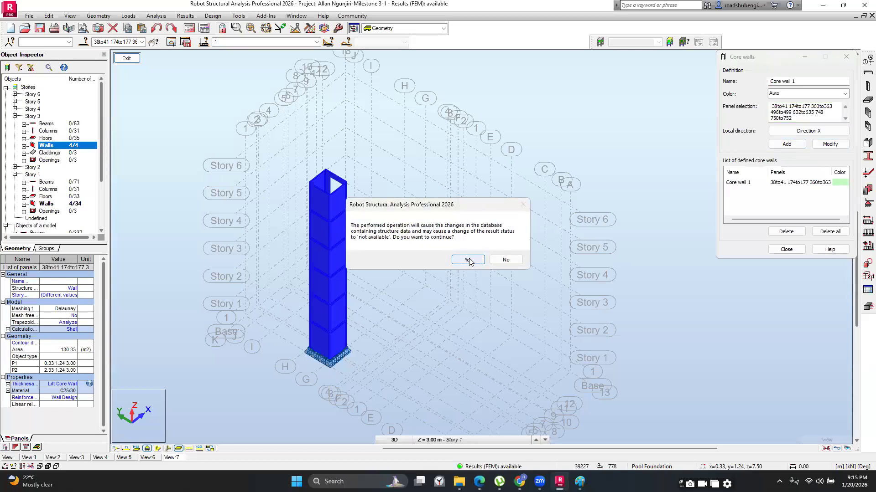
pyautogui.click(468, 260)
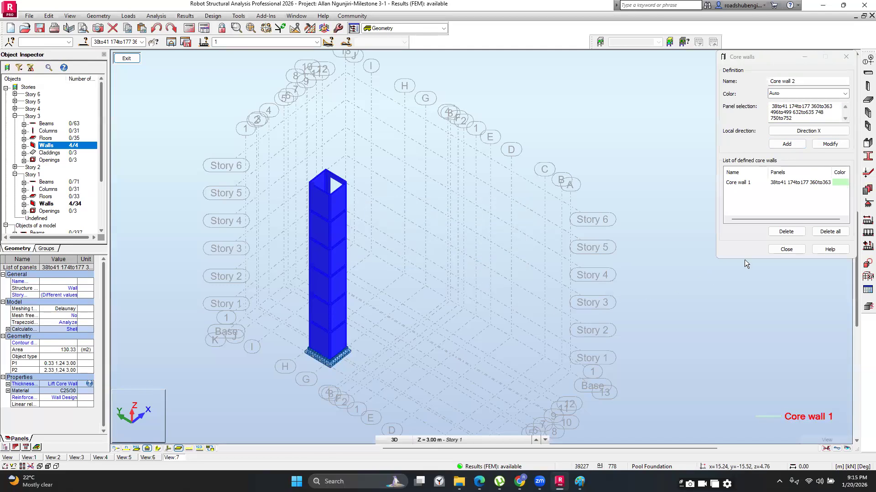
pyautogui.click(785, 249)
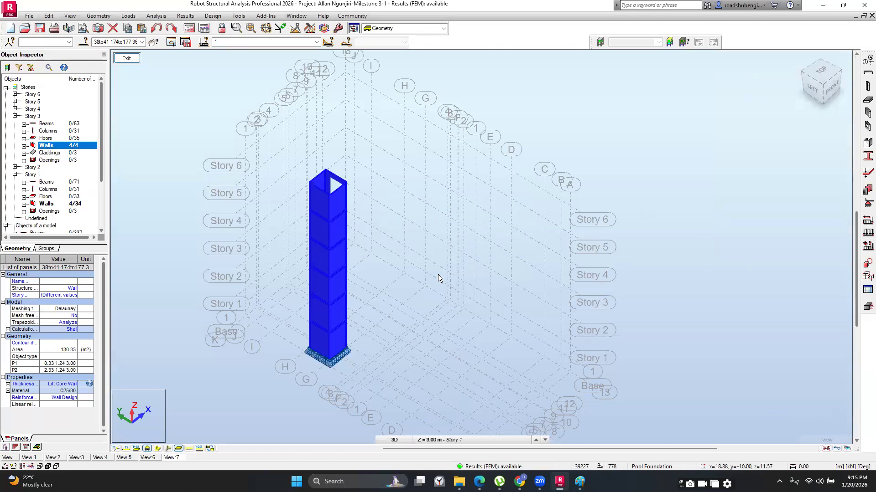
pyautogui.scroll(-1, 438, 275)
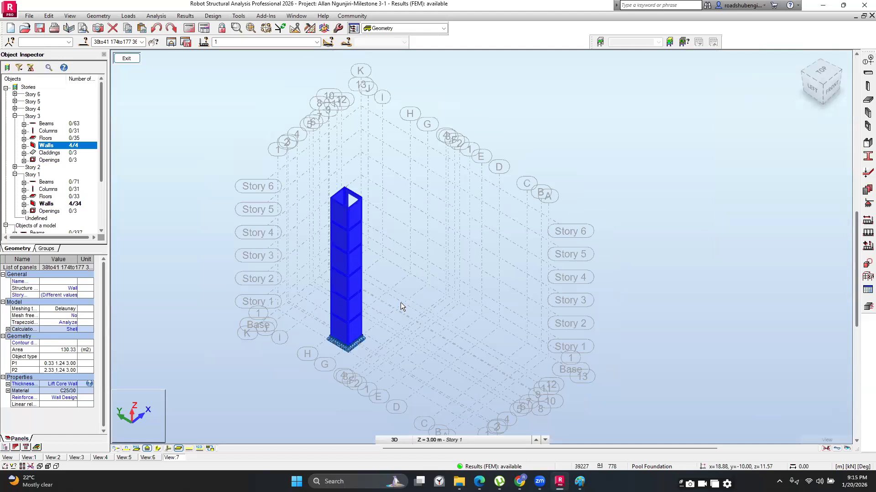
pyautogui.press('Escape')
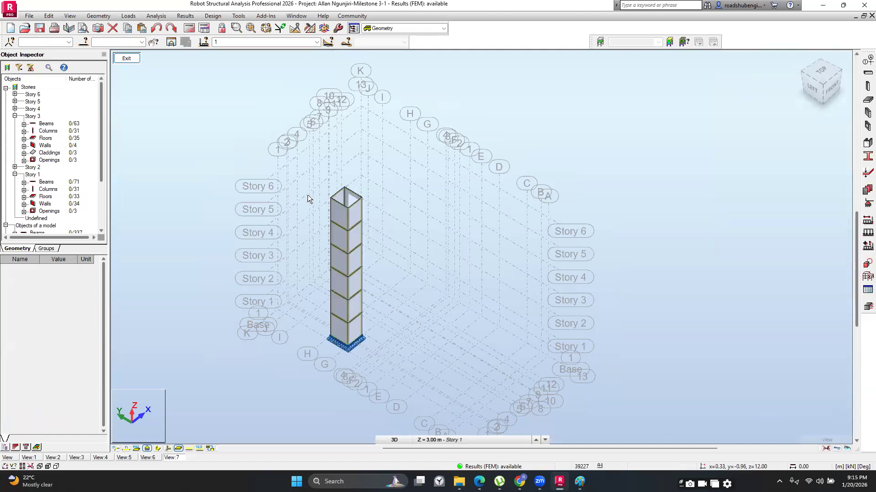
# - Run the structural calculations for the model with the core wall defined
pyautogui.click(189, 28)
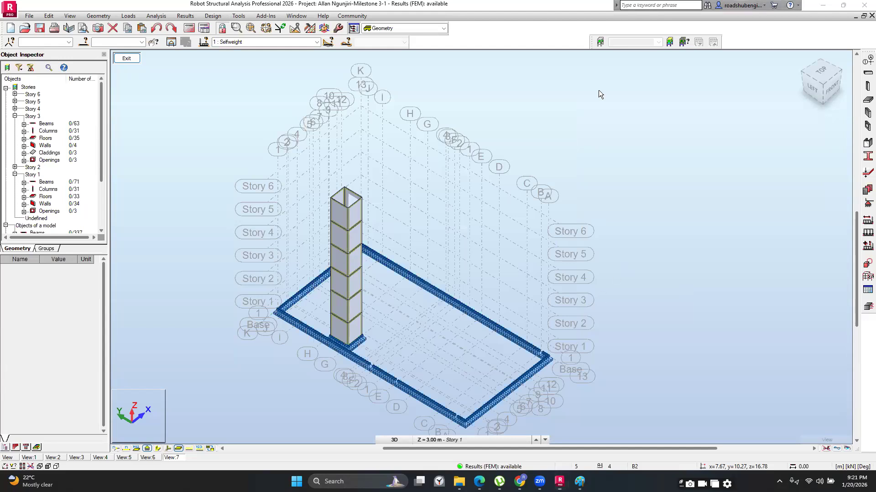
pyautogui.click(156, 16)
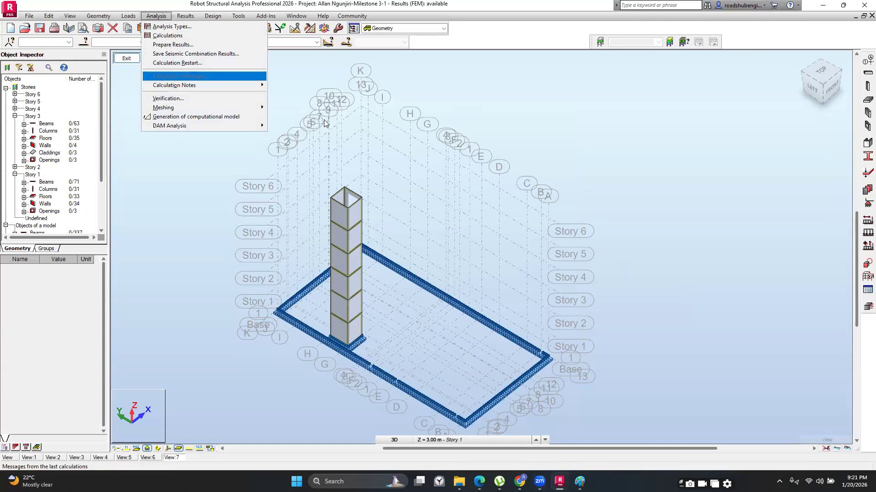
pyautogui.click(448, 115)
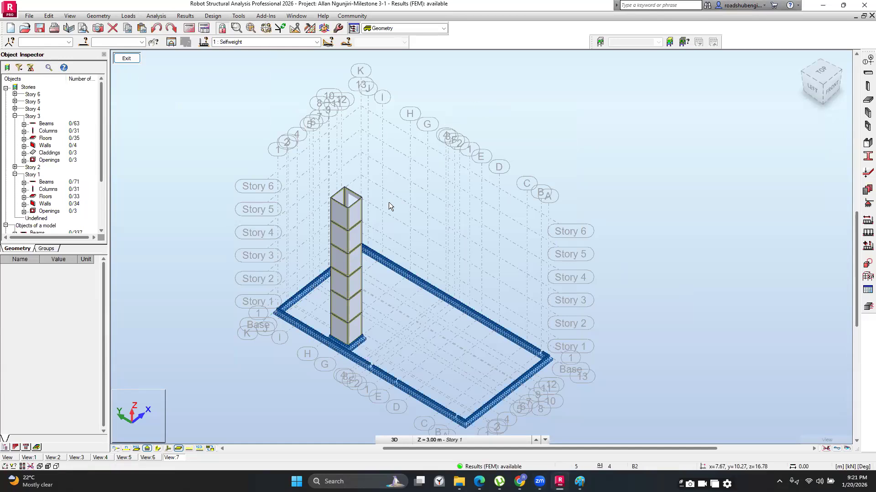
# - Select all panels whose thickness is Lift Core Wall through the attribute-based selection
pyautogui.scroll(2, 389, 201)
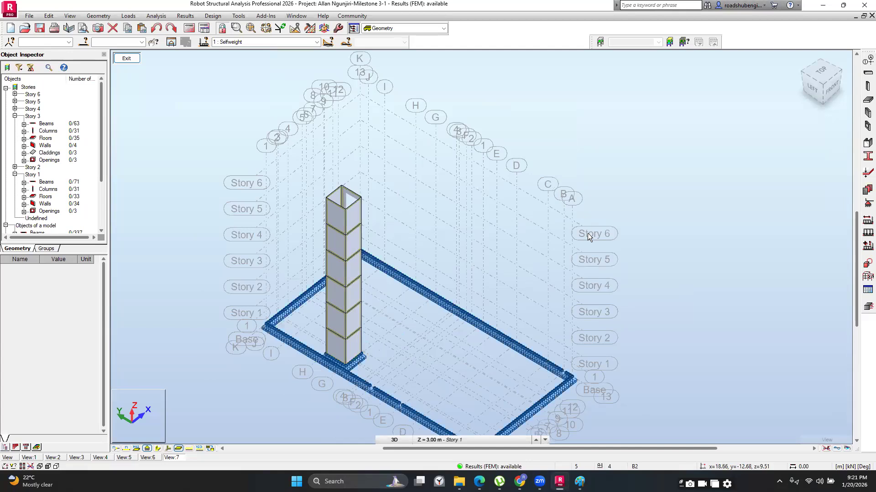
pyautogui.scroll(2, 350, 222)
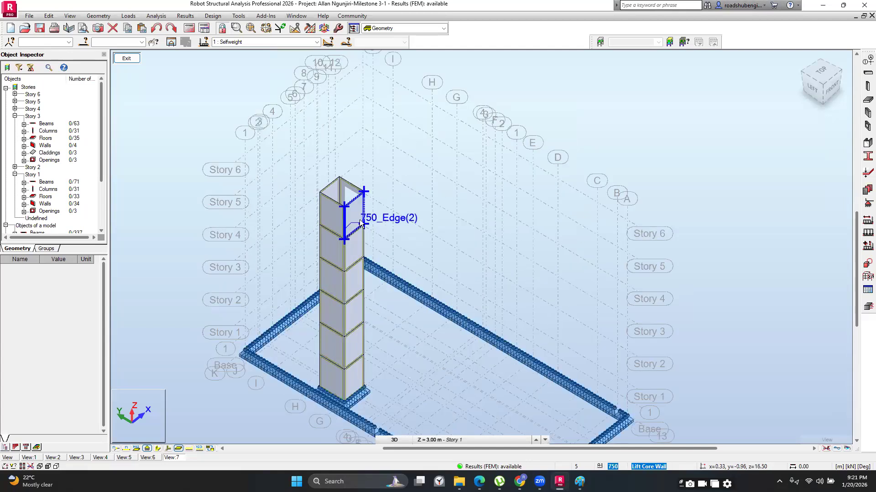
pyautogui.scroll(1, 363, 227)
pyautogui.scroll(-2, 387, 242)
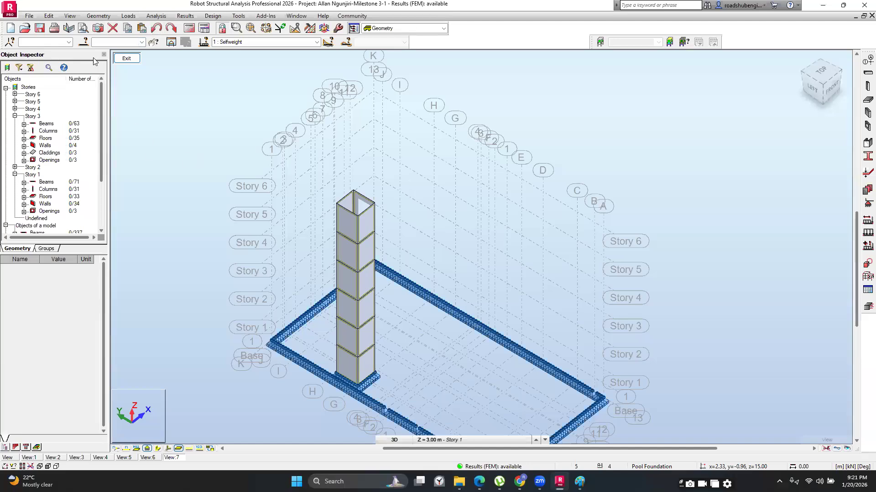
pyautogui.click(84, 42)
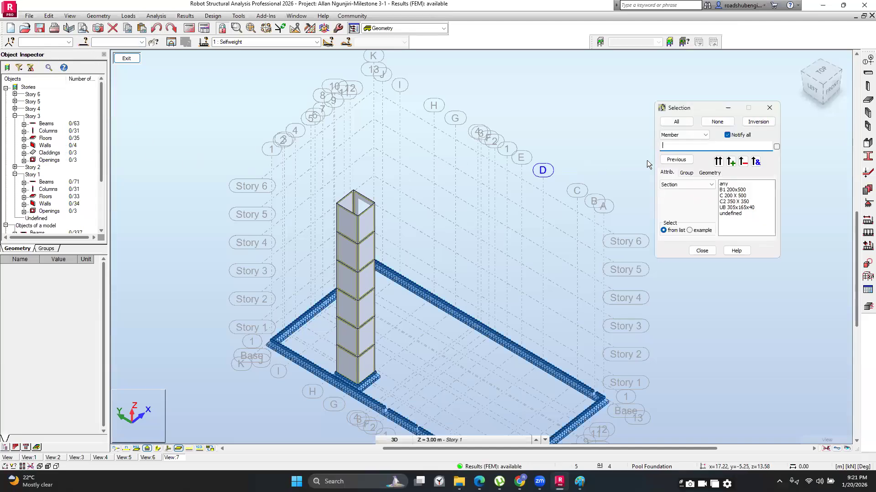
pyautogui.click(684, 135)
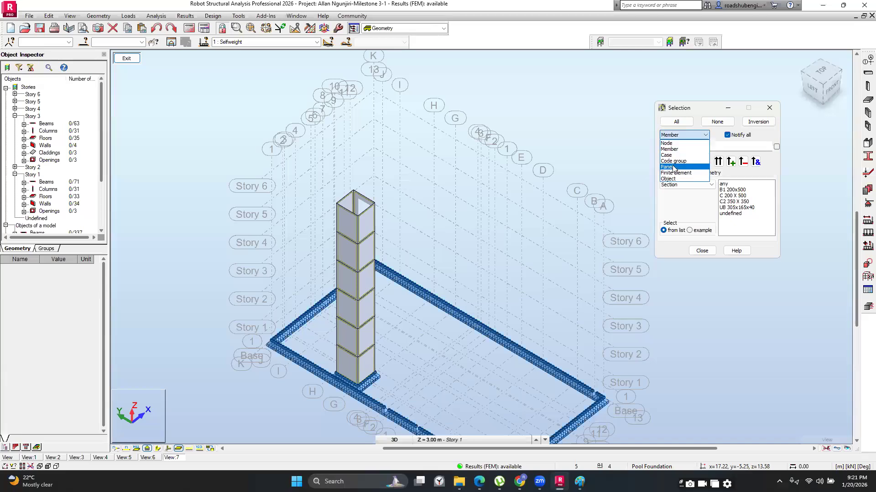
pyautogui.click(674, 168)
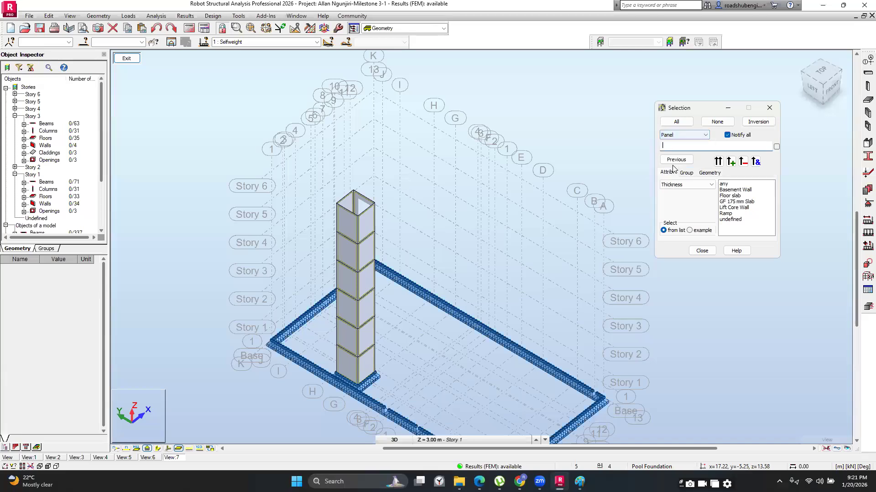
pyautogui.click(742, 208)
pyautogui.click(718, 161)
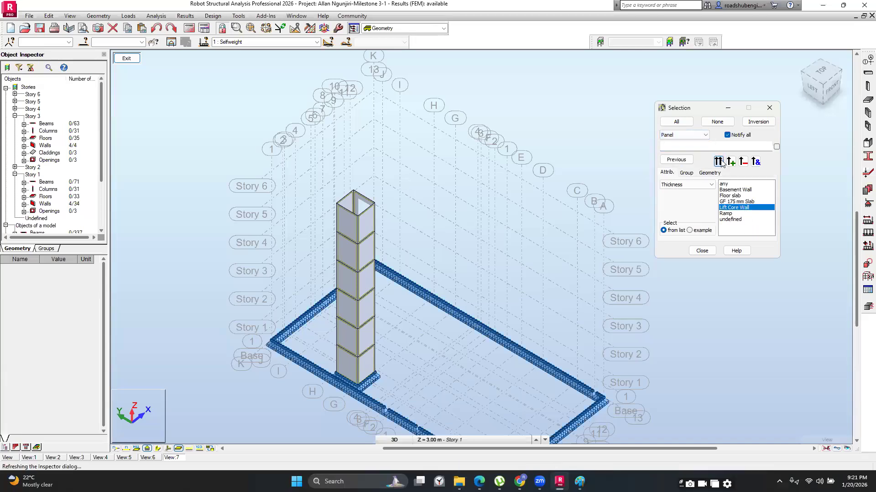
# - Copy the complete list of selected lift core panel numbers
pyautogui.click(664, 146)
pyautogui.moveTo(700, 147); pyautogui.dragTo(771, 146)
pyautogui.rightClick(753, 148)
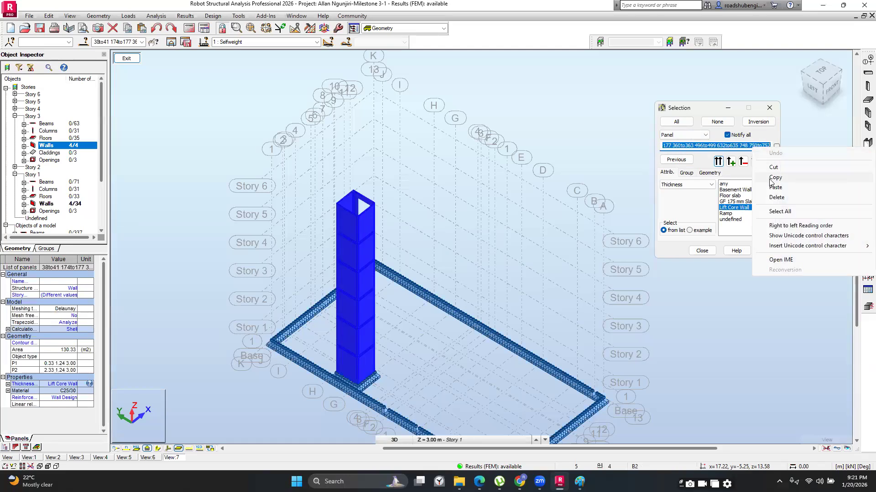
pyautogui.click(772, 178)
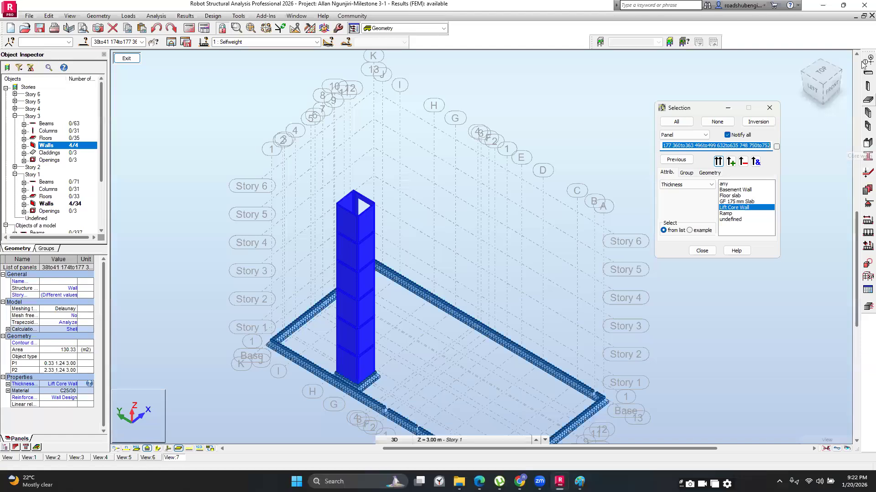
# - Check the list of defined core walls, close the core wall and selection dialogs, and clear the panel selection
pyautogui.click(865, 143)
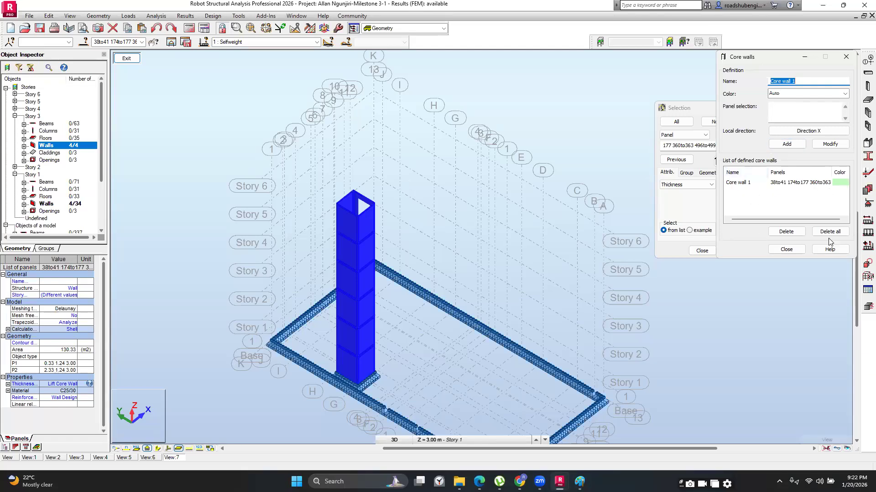
pyautogui.click(786, 249)
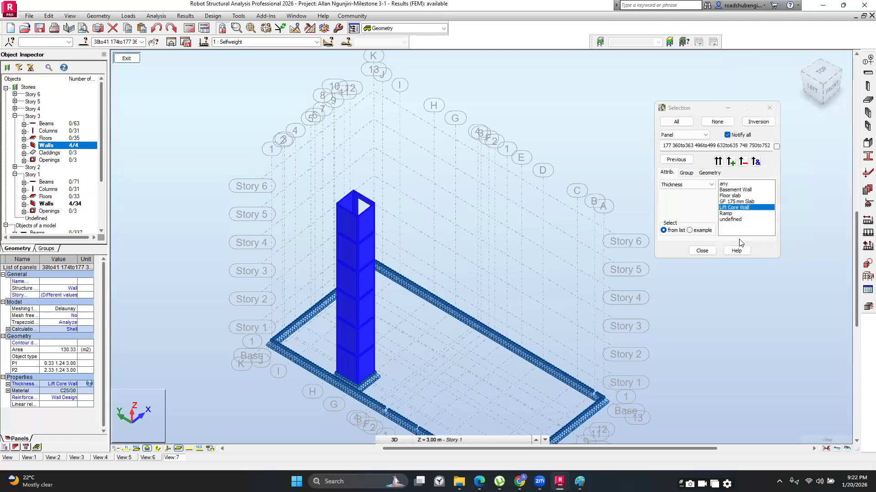
pyautogui.click(768, 107)
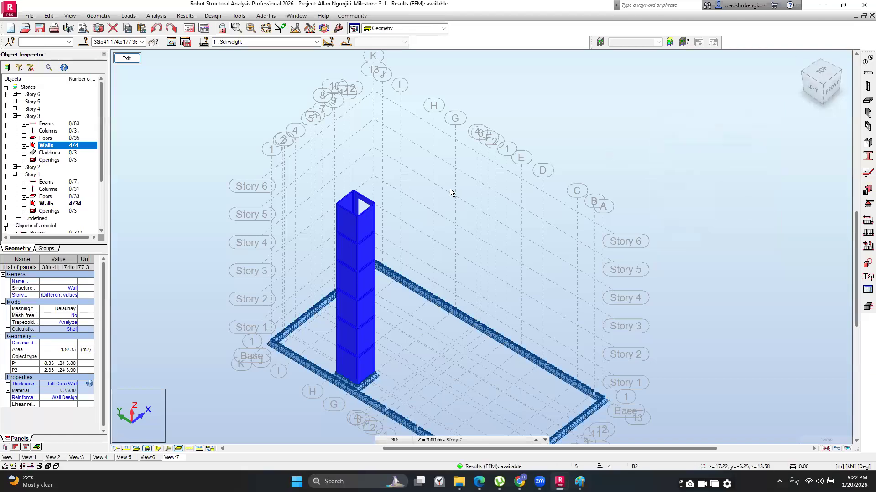
pyautogui.scroll(-2, 461, 213)
pyautogui.scroll(-1, 461, 210)
pyautogui.click(438, 264)
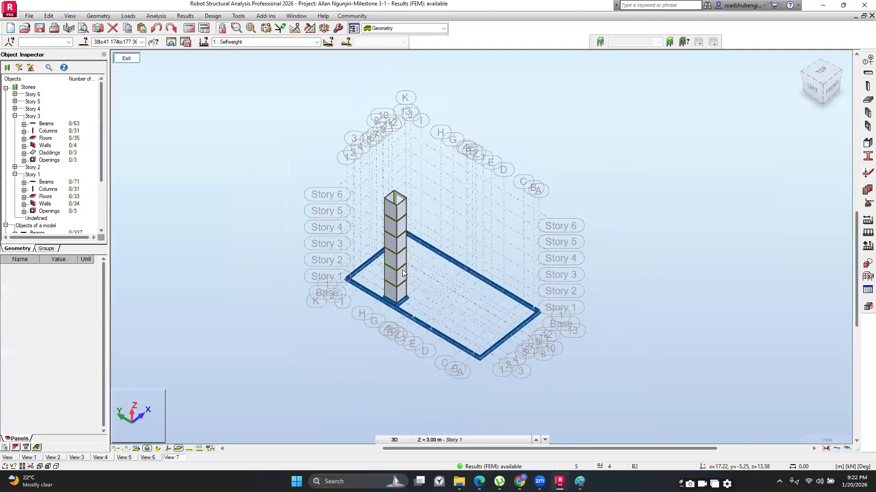
# - Select lift core wall panels 38 and 41 on two adjacent sides of the shaft at Story 1
pyautogui.scroll(2, 402, 269)
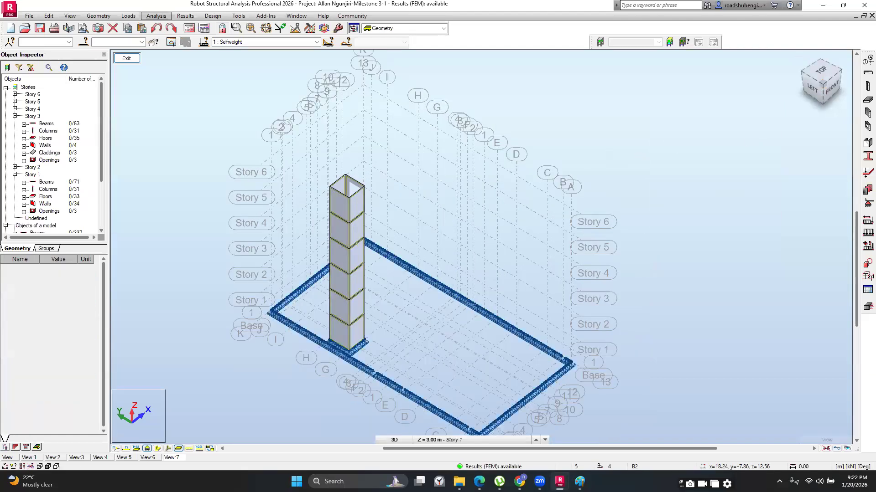
pyautogui.click(824, 88)
pyautogui.moveTo(798, 86); pyautogui.dragTo(853, 92)
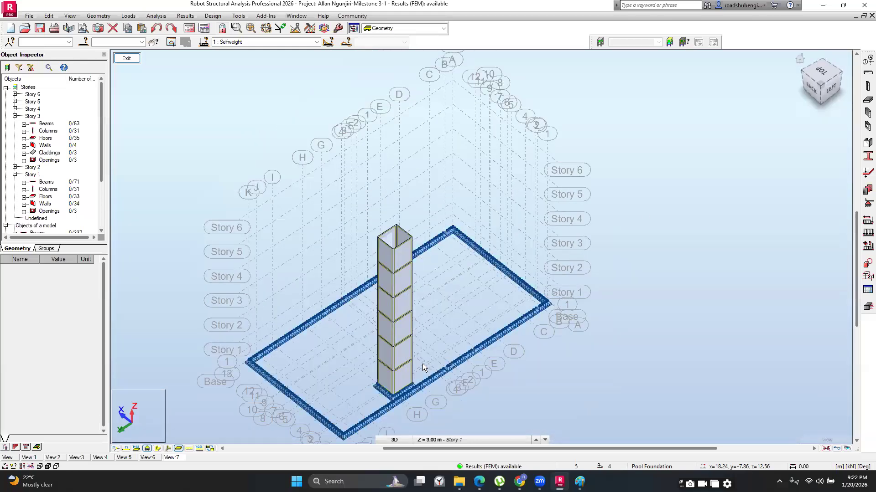
pyautogui.scroll(3, 446, 274)
pyautogui.scroll(2, 401, 288)
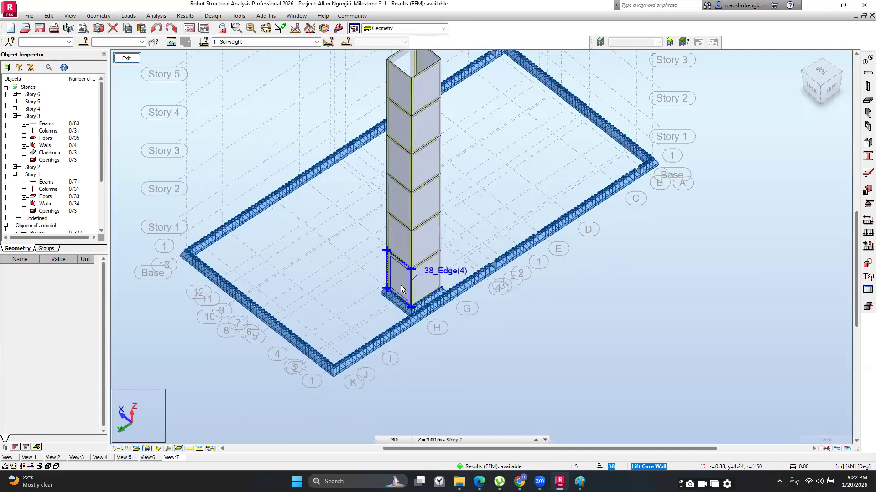
pyautogui.click(401, 288)
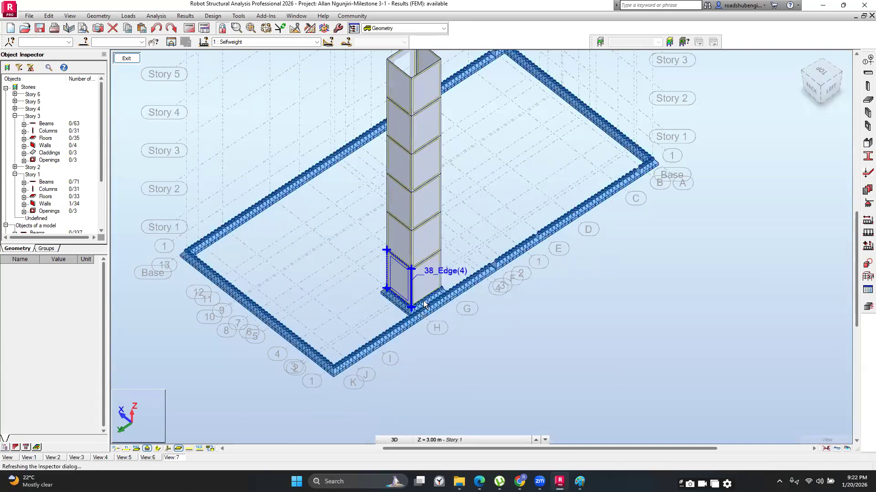
pyautogui.keyDown('ctrl'); pyautogui.click(425, 277); pyautogui.keyUp('ctrl')
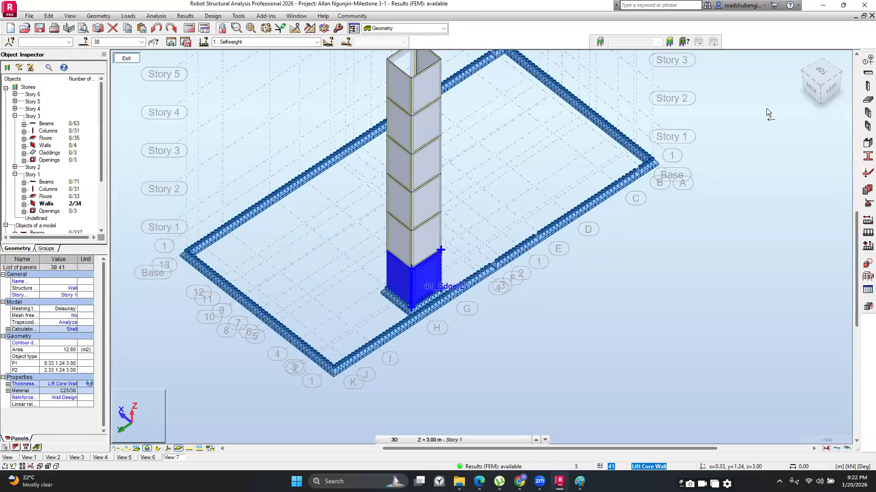
# - Add panels 40 and 39 on the other two sides of the Story 1 lift shaft to the selection
pyautogui.click(818, 87)
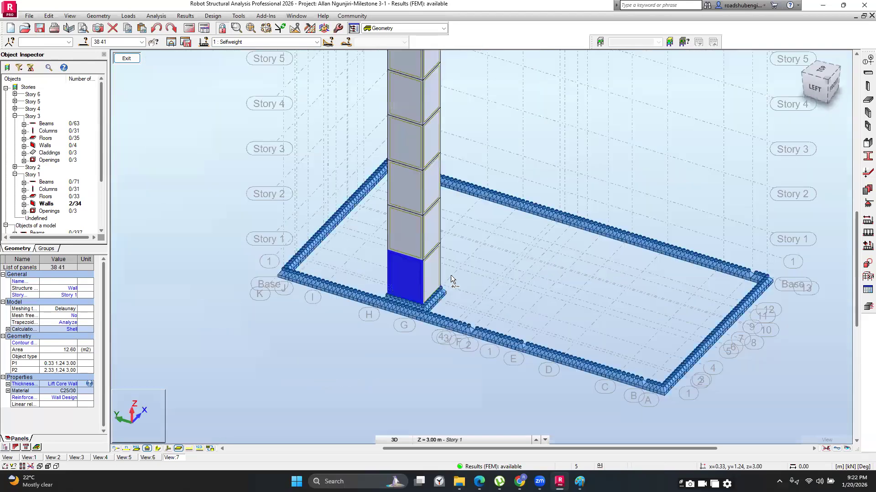
pyautogui.keyDown('ctrl'); pyautogui.click(433, 278); pyautogui.keyUp('ctrl')
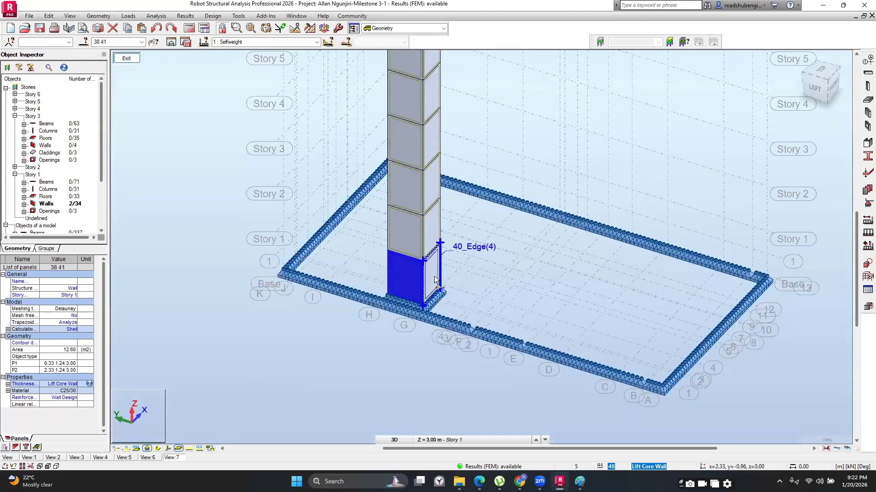
pyautogui.click(829, 81)
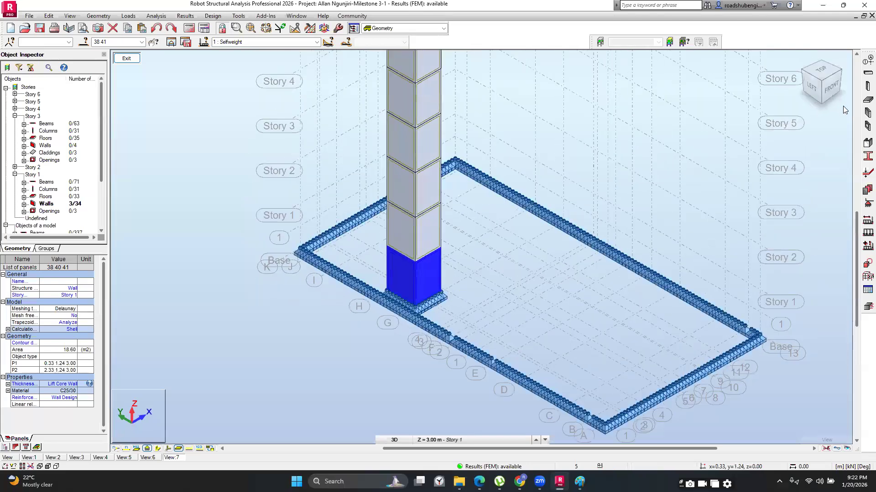
pyautogui.moveTo(838, 71); pyautogui.dragTo(777, 132)
pyautogui.scroll(1, 474, 311)
pyautogui.scroll(5, 417, 292)
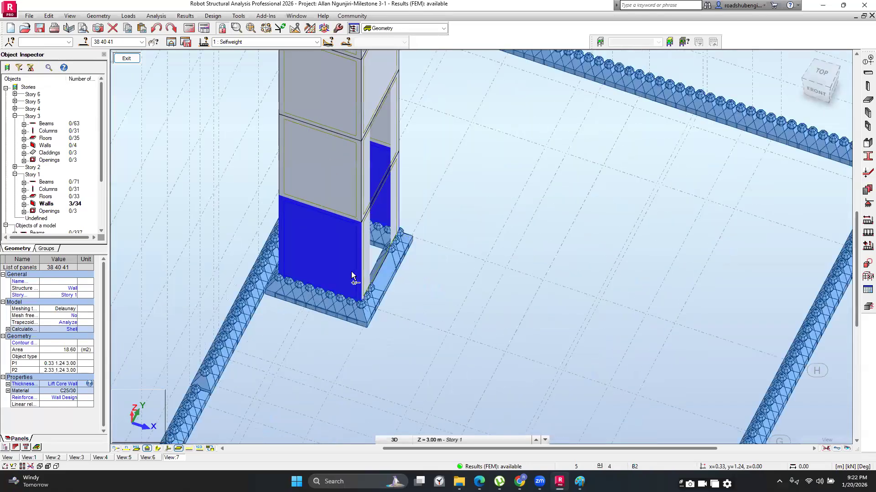
pyautogui.keyDown('ctrl'); pyautogui.click(414, 277); pyautogui.keyUp('ctrl')
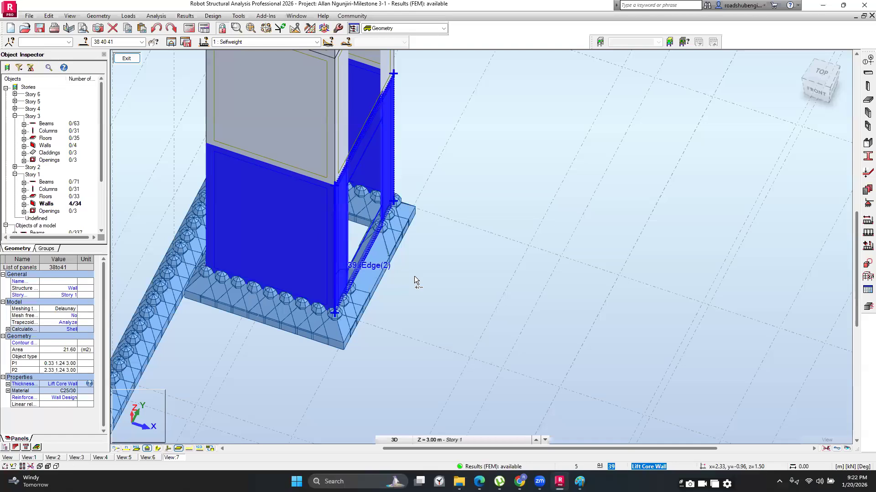
pyautogui.scroll(-2, 471, 252)
pyautogui.scroll(-5, 490, 253)
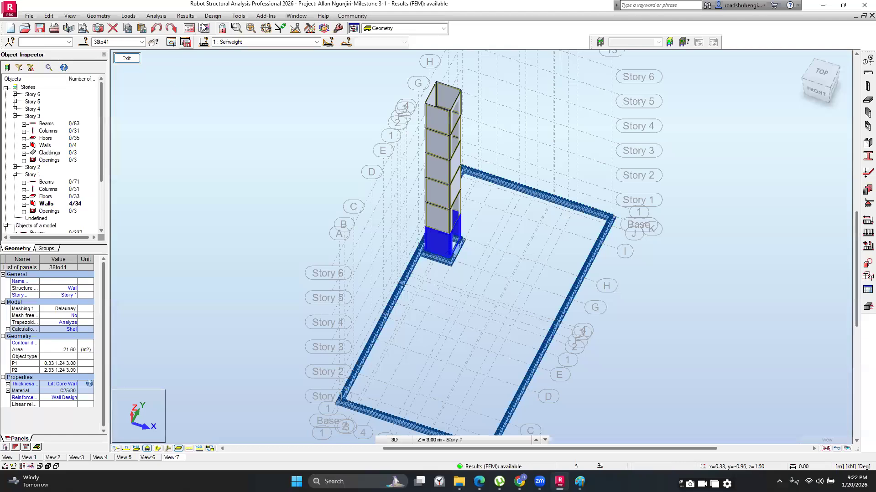
# - Try to transfer the four selected Story 1 core walls to Provided Reinforcement of RC Elements
pyautogui.click(213, 16)
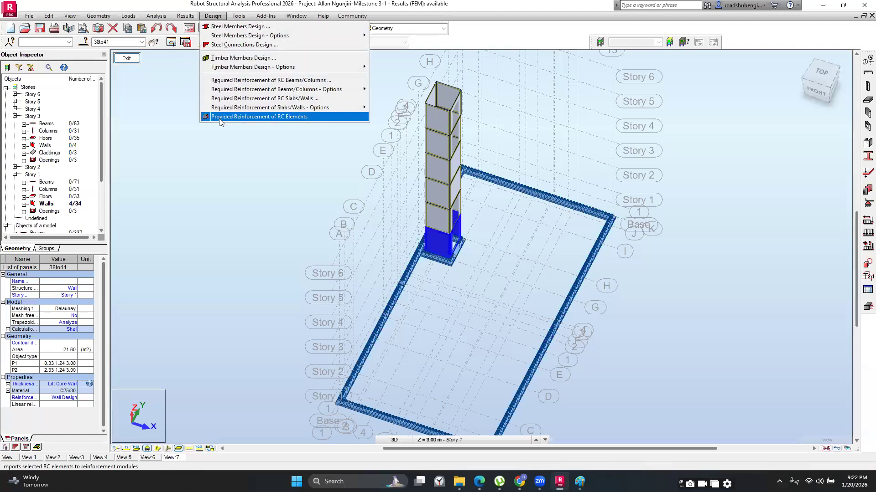
pyautogui.click(219, 117)
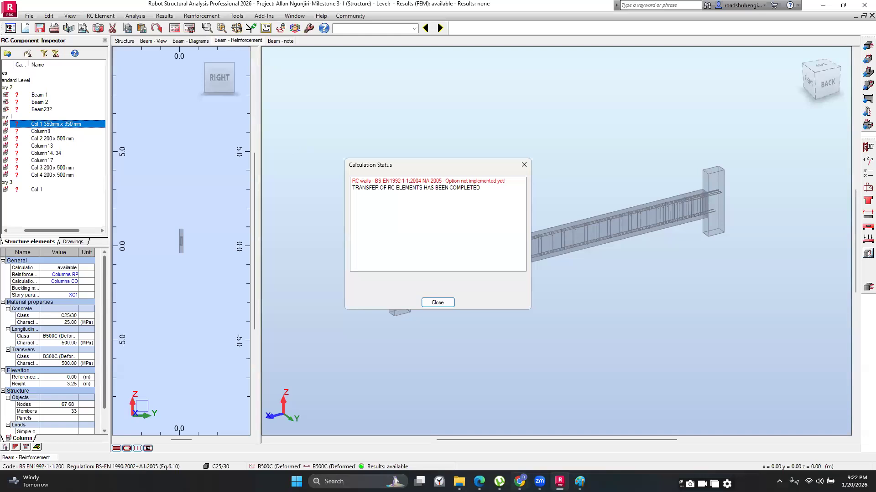
# - Switch to the browser and read the Autodesk forum solution for the RC walls "Option not implemented yet" message, then return to Robot
pyautogui.moveTo(520, 482)
pyautogui.click(520, 435)
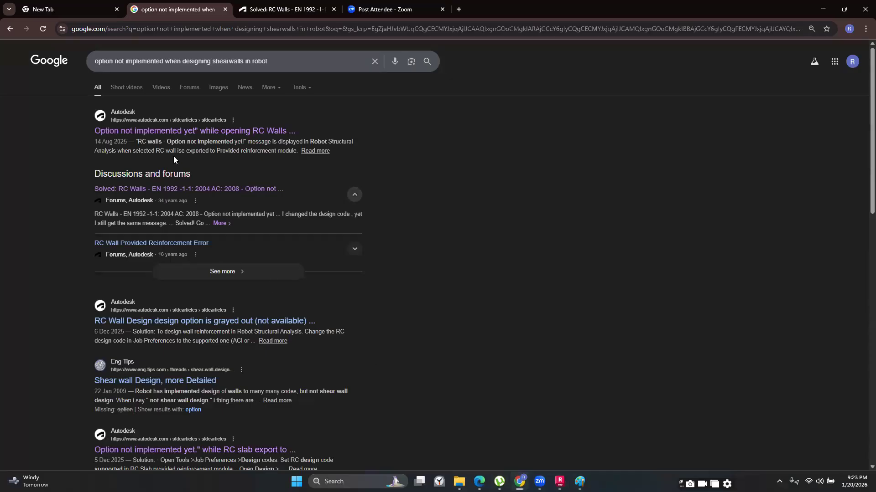
pyautogui.click(298, 15)
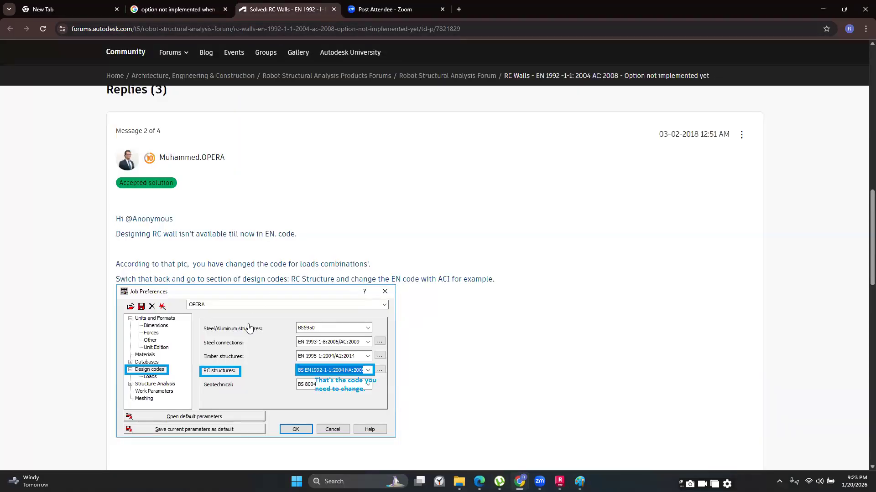
pyautogui.scroll(-3, 248, 328)
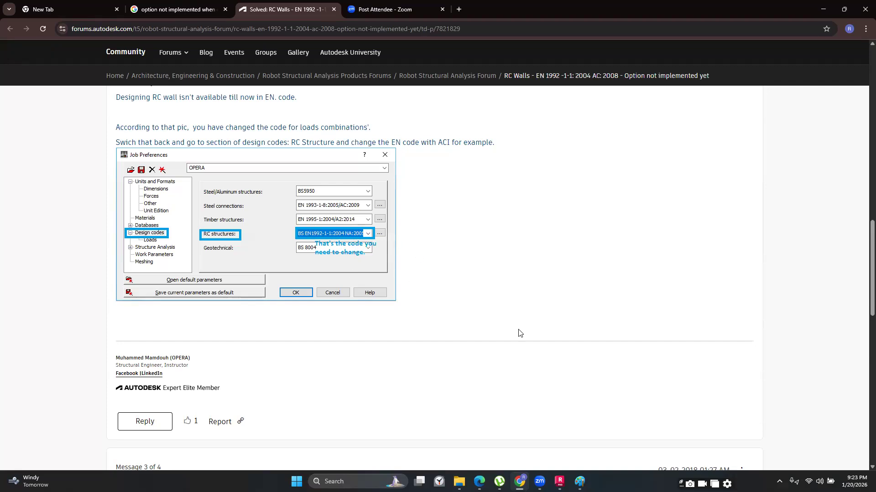
pyautogui.hotkey('alt', 'Tab')
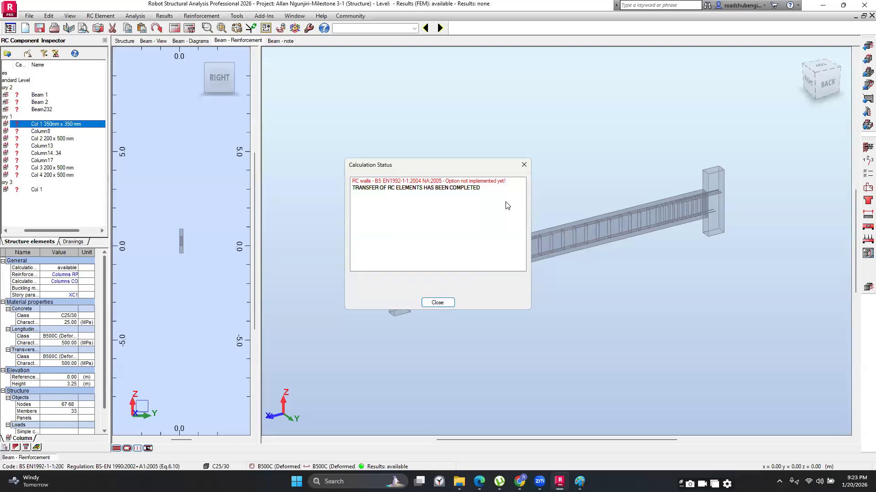
# - Close the calculation status report and return to the Geometry layout of the structure model
pyautogui.click(523, 165)
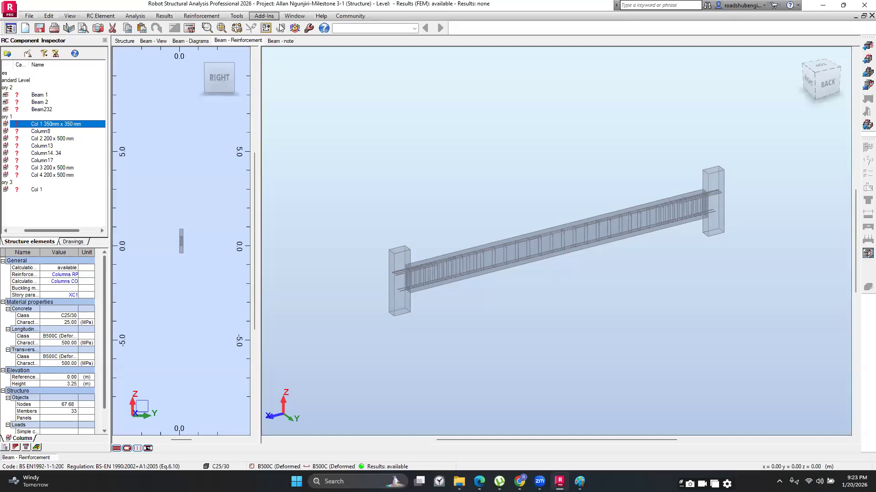
pyautogui.click(414, 29)
pyautogui.click(366, 57)
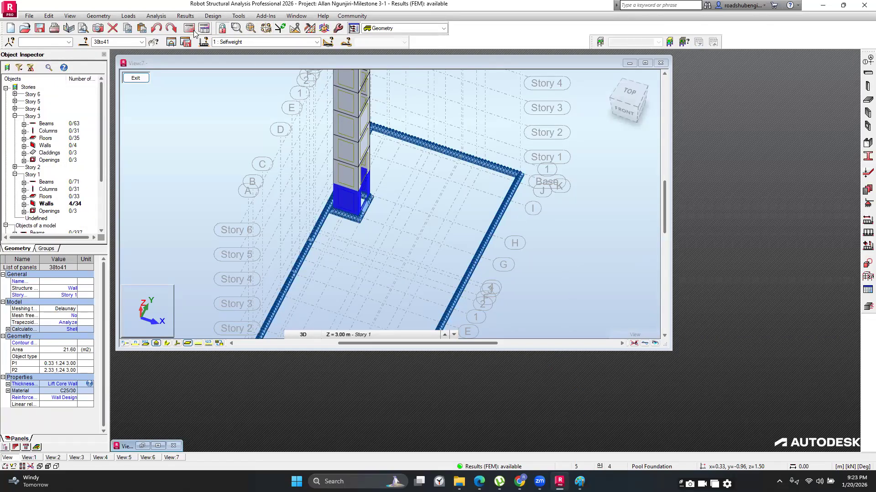
# - Retry the transfer of the selected Story 1 core walls to provided reinforcement and dismiss the status report
pyautogui.click(209, 17)
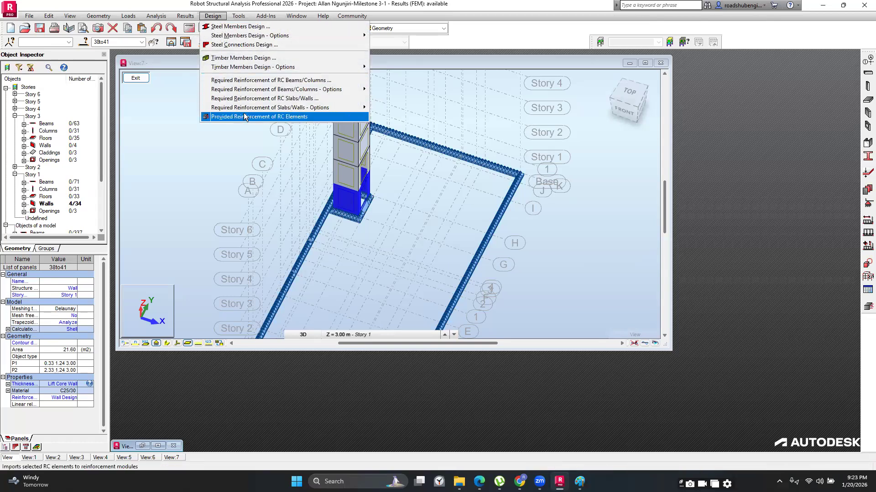
pyautogui.click(244, 114)
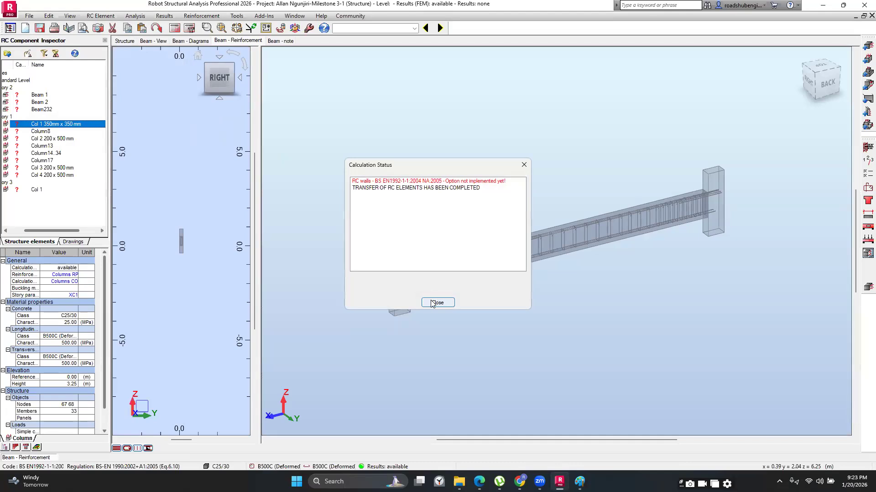
pyautogui.click(438, 302)
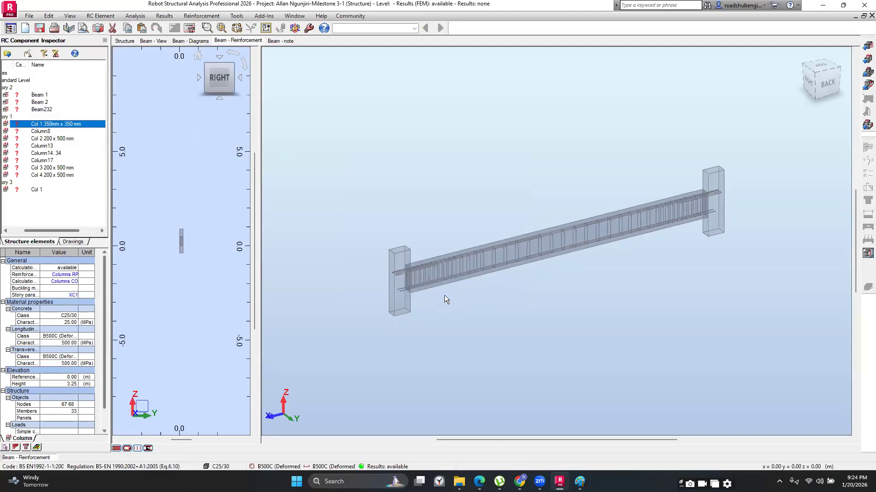
# - Open the design codes section of the job preferences
pyautogui.click(236, 18)
pyautogui.click(246, 58)
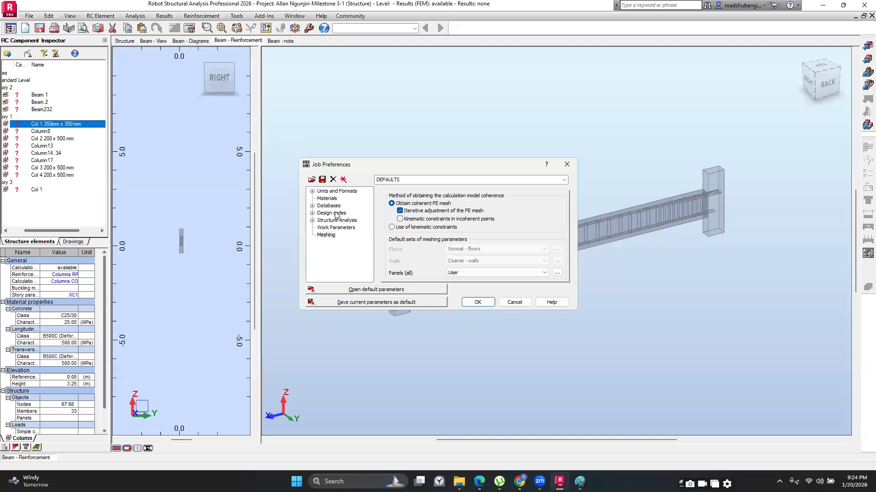
pyautogui.click(335, 213)
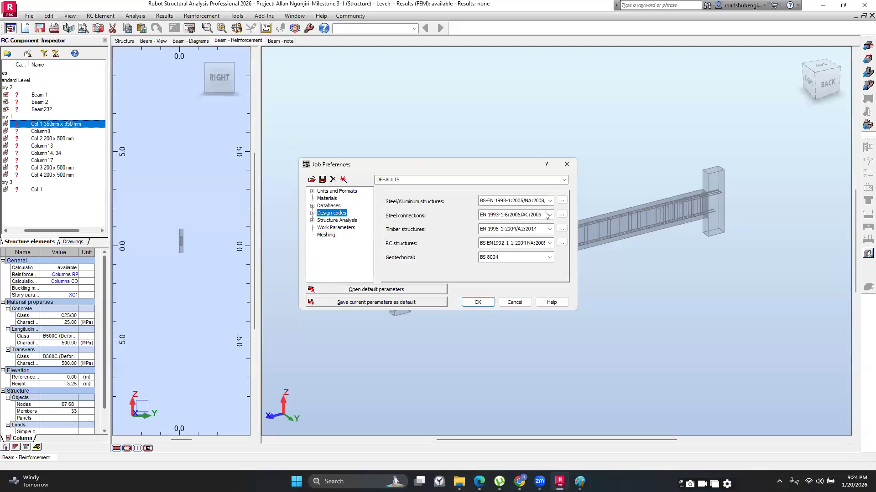
# - Try to choose NF EN 1992-1-1:2004/A1:2014/NA:2007 as the partial factor set for RC structures
pyautogui.click(561, 244)
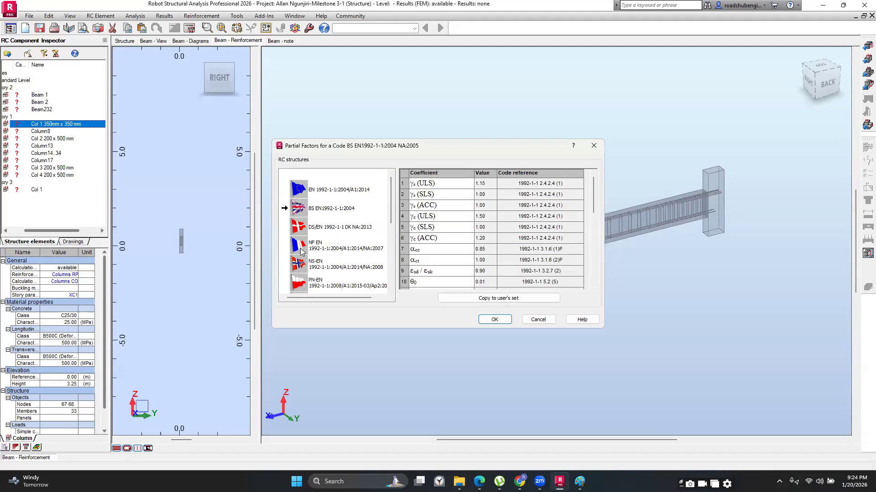
pyautogui.scroll(-1, 313, 241)
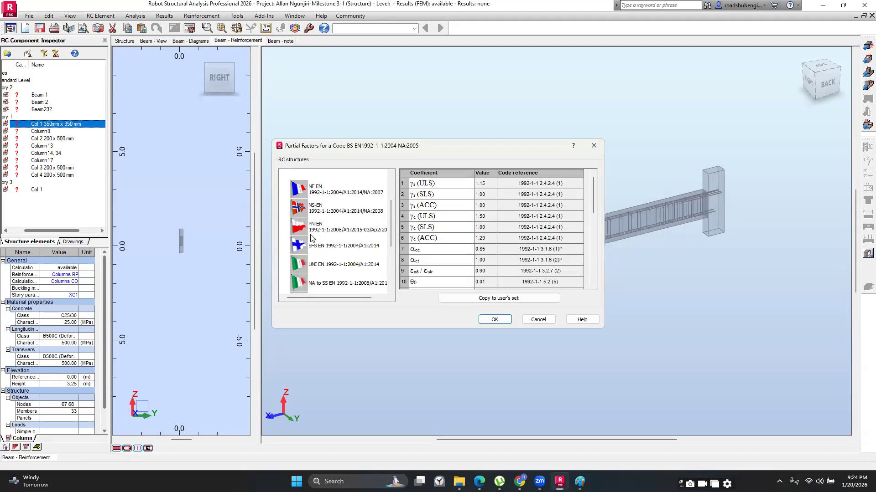
pyautogui.scroll(1, 322, 246)
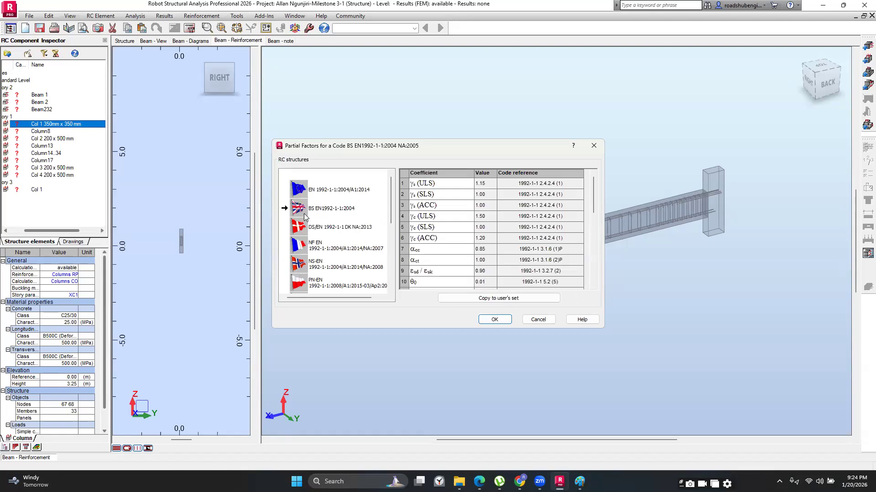
pyautogui.click(301, 246)
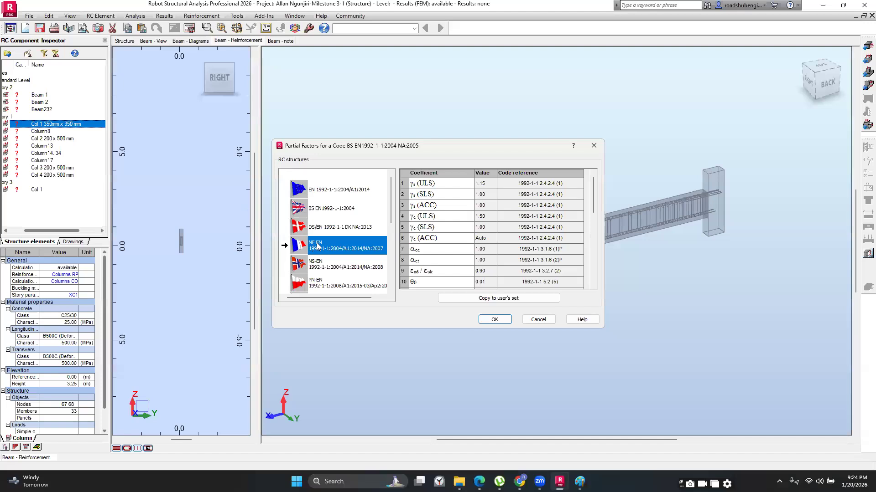
pyautogui.click(495, 316)
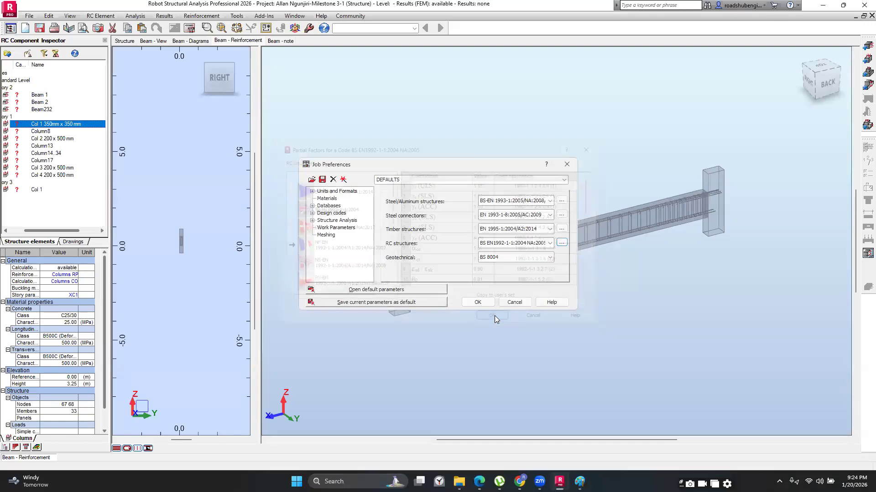
pyautogui.click(551, 244)
pyautogui.click(494, 275)
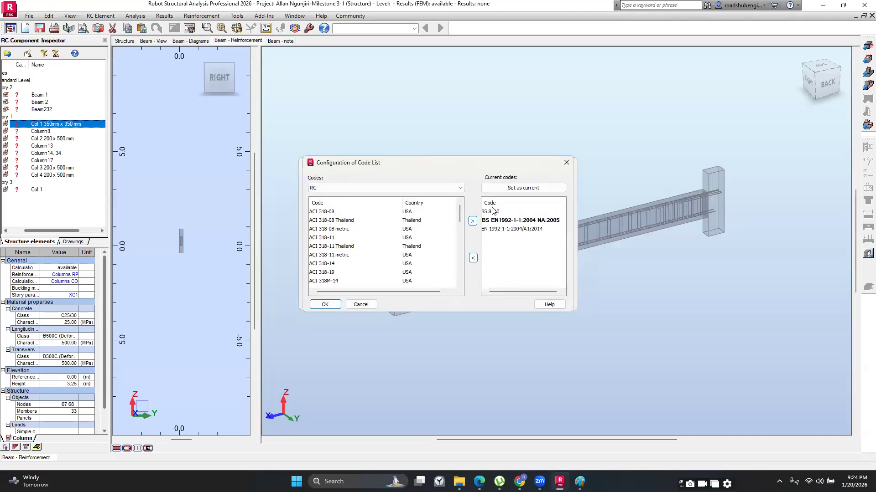
pyautogui.click(566, 163)
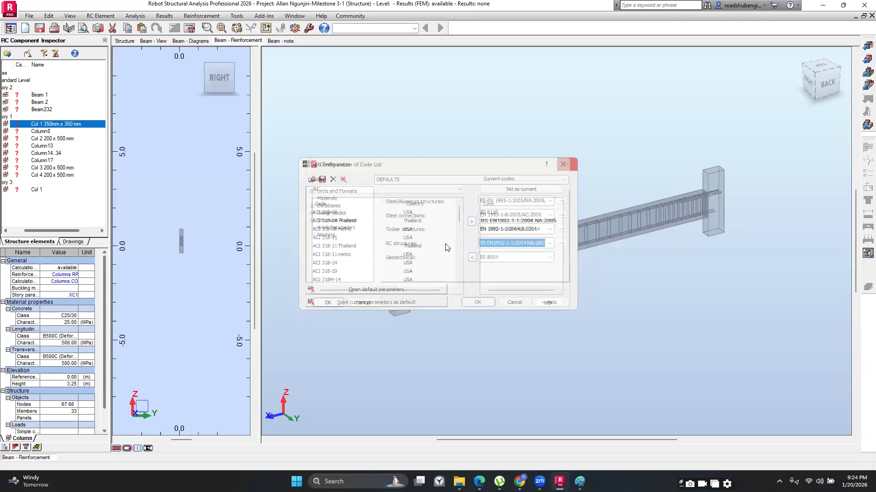
# - Try again to apply the NF EN 1992-1-1:2004/A1:2014/NA:2007 partial factors to the RC structures code
pyautogui.click(562, 243)
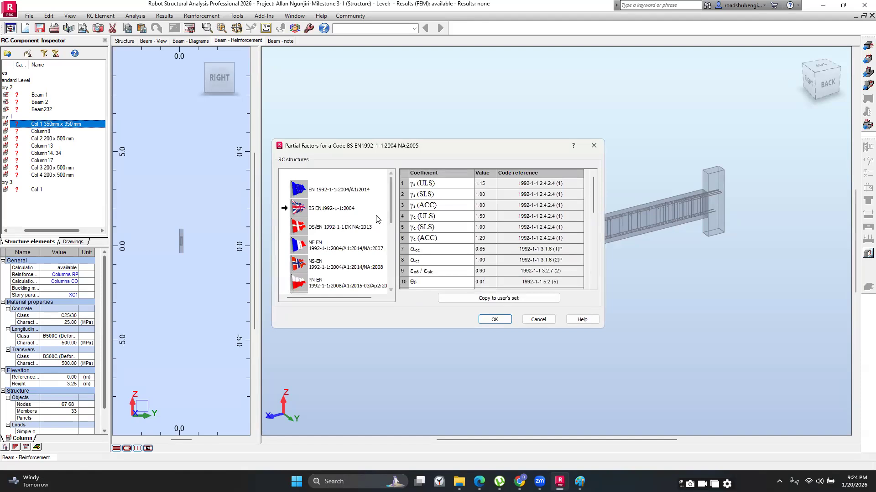
pyautogui.click(294, 246)
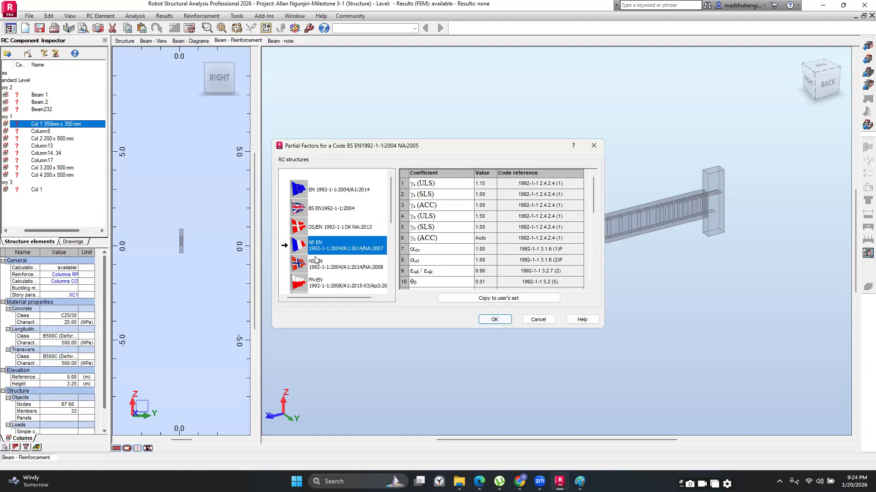
pyautogui.click(489, 319)
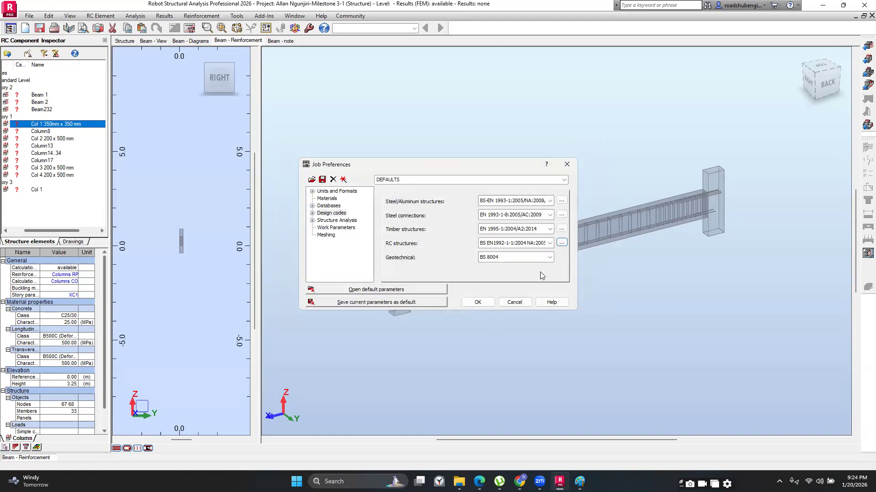
# - Add the French code NF-EN 1992-1-1:2004/A1:2014/NA:2016 to the project's current RC code list
pyautogui.click(549, 244)
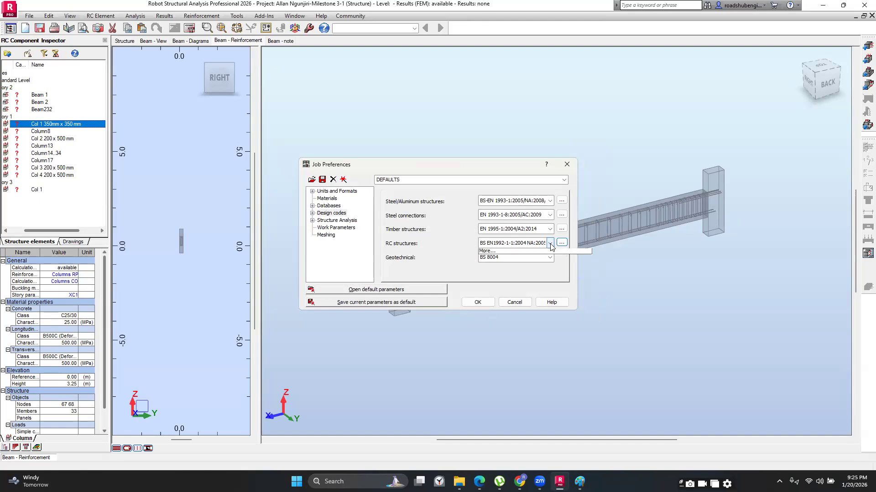
pyautogui.click(493, 275)
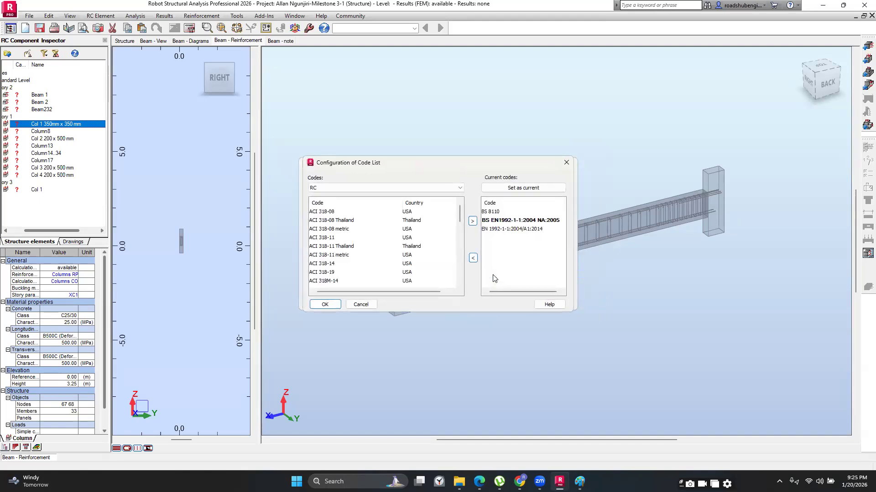
pyautogui.scroll(-2, 360, 244)
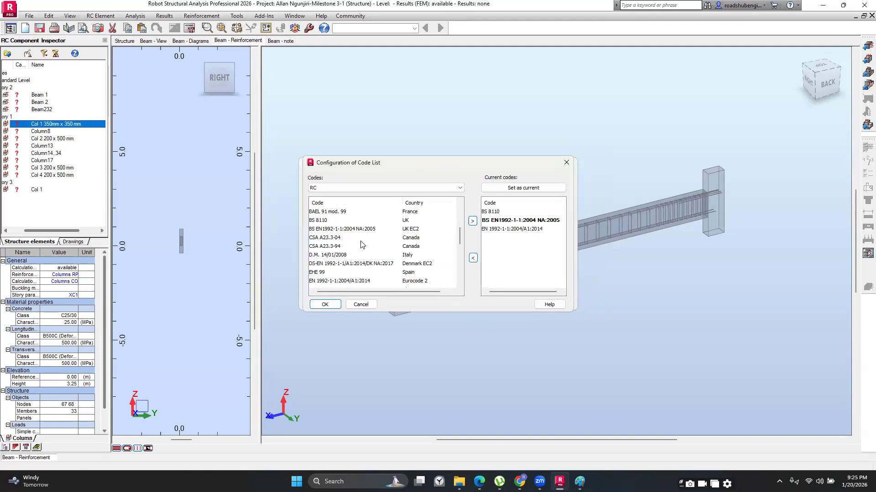
pyautogui.scroll(-1, 361, 245)
pyautogui.scroll(-2, 361, 245)
pyautogui.scroll(-1, 361, 245)
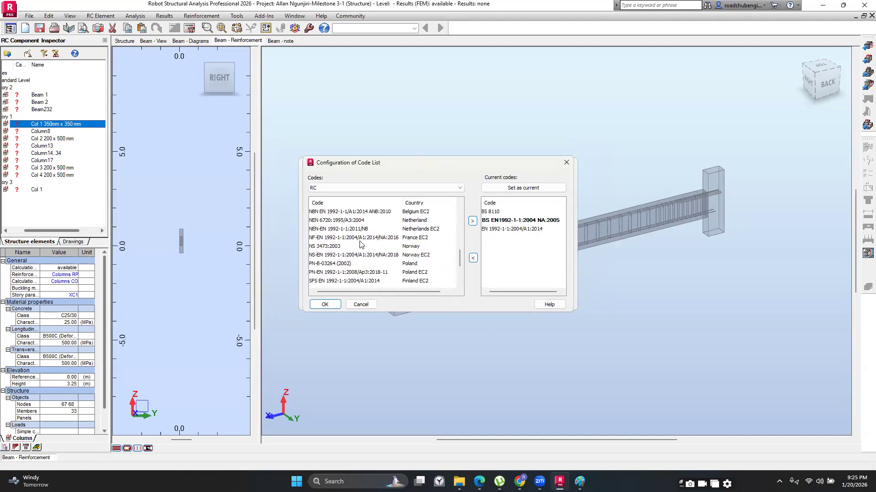
pyautogui.click(319, 238)
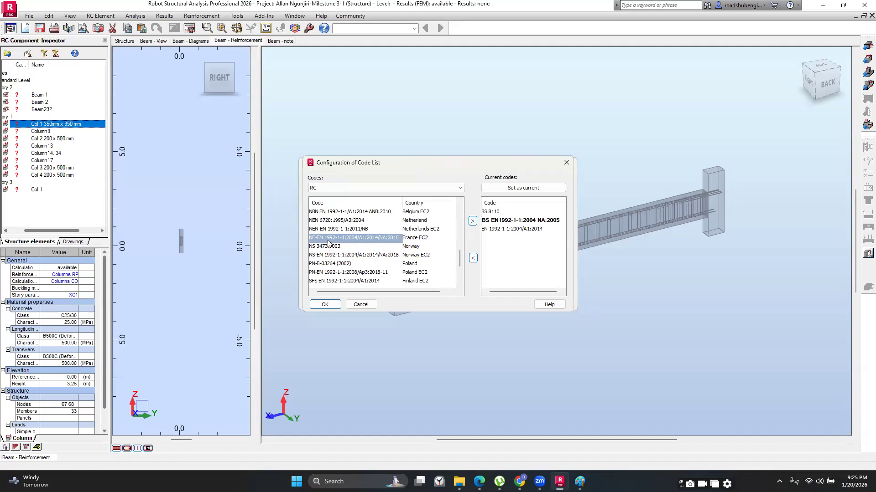
pyautogui.click(473, 221)
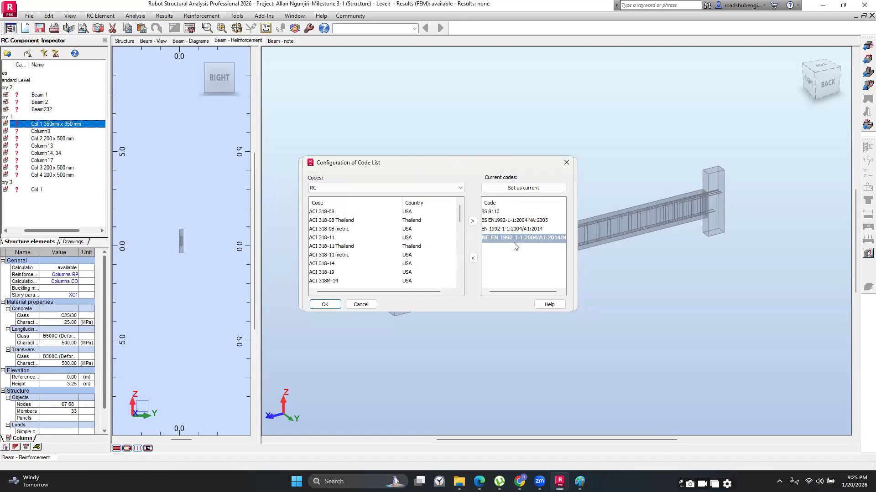
# - Make the NF-EN 1992-1-1:2004/A1:2014 code current for RC structures and accept the job preferences change
pyautogui.click(535, 188)
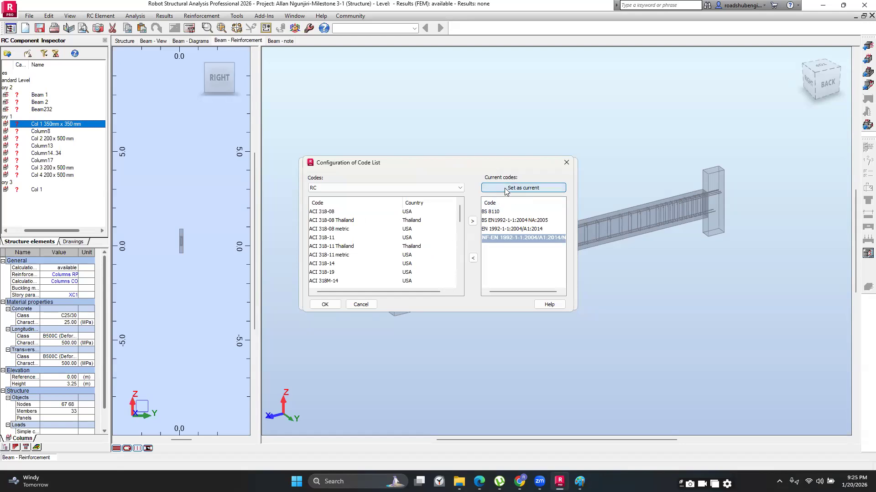
pyautogui.click(322, 307)
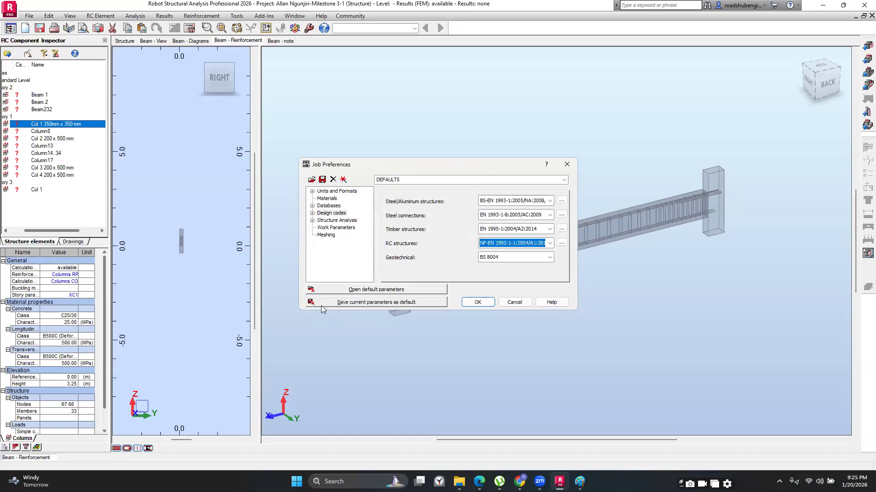
pyautogui.click(485, 303)
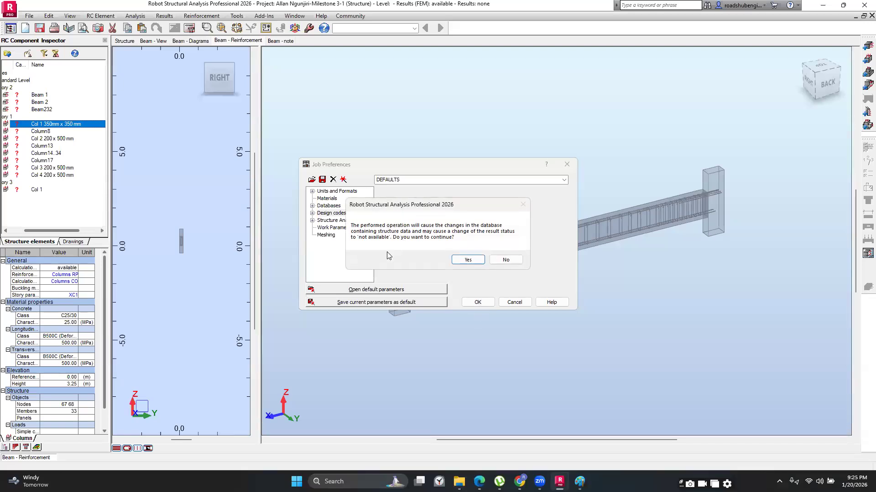
pyautogui.click(468, 260)
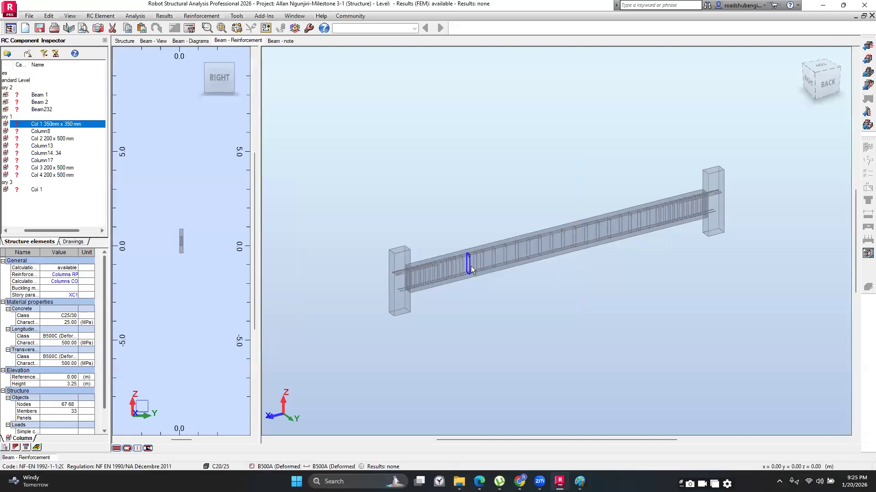
# - Return from the beam reinforcement view to the Geometry layout of the structure model
pyautogui.click(415, 28)
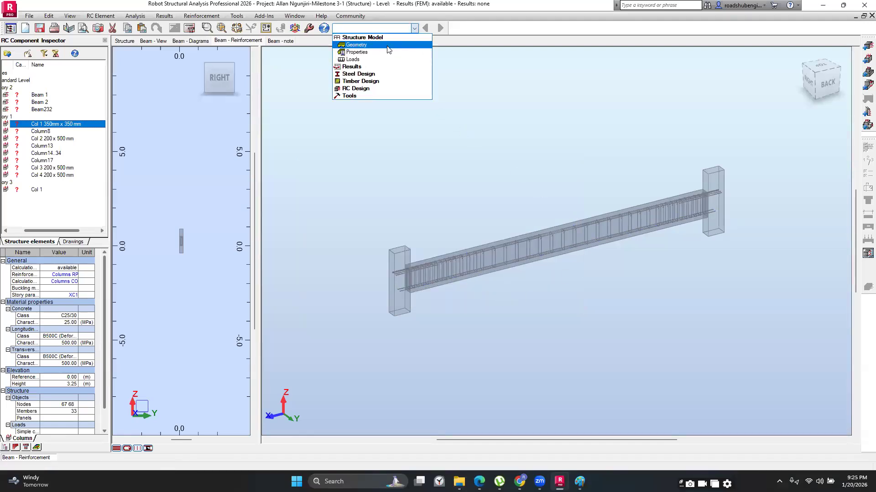
pyautogui.click(396, 45)
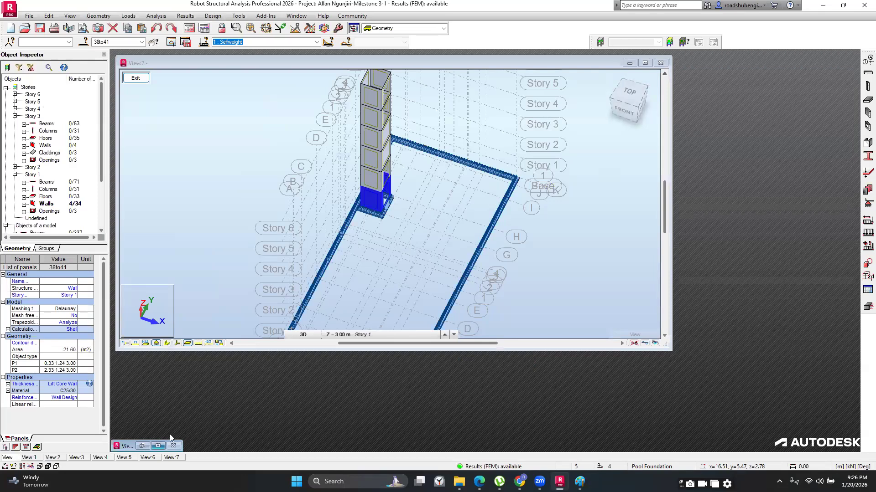
# - Maximize the 3D view of the lift core and clear the selection of the Story 1 walls
pyautogui.click(644, 63)
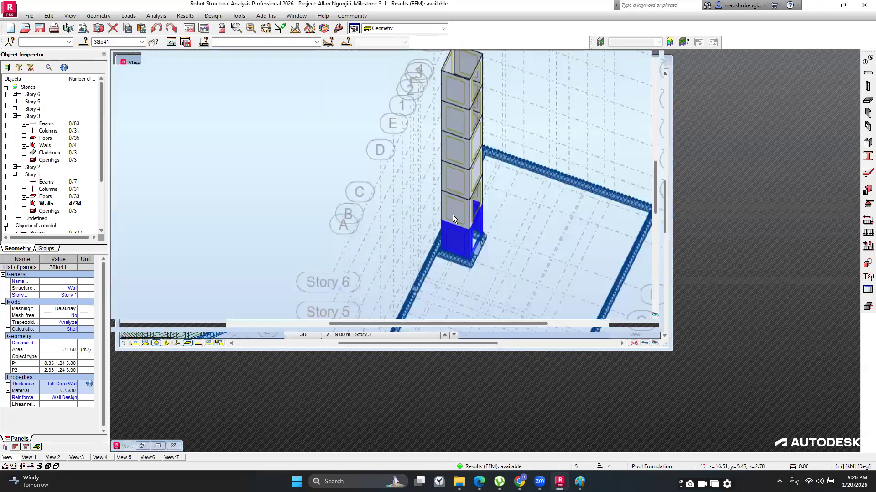
pyautogui.click(826, 86)
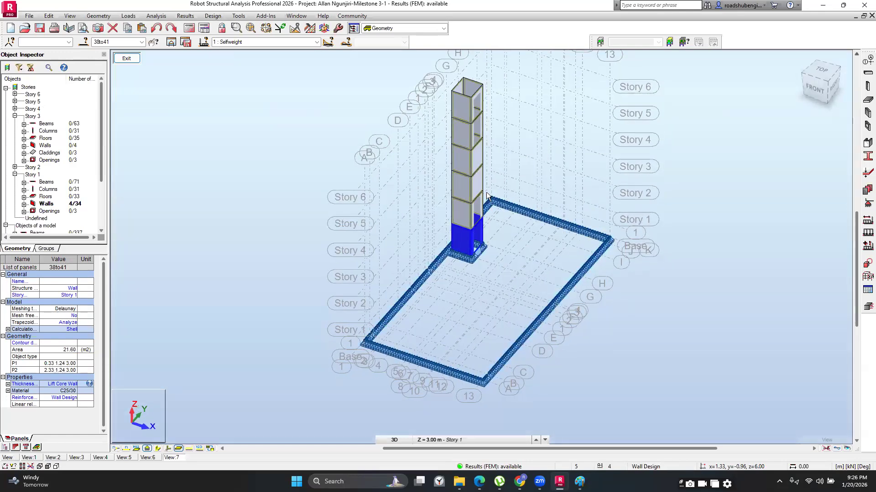
pyautogui.click(529, 157)
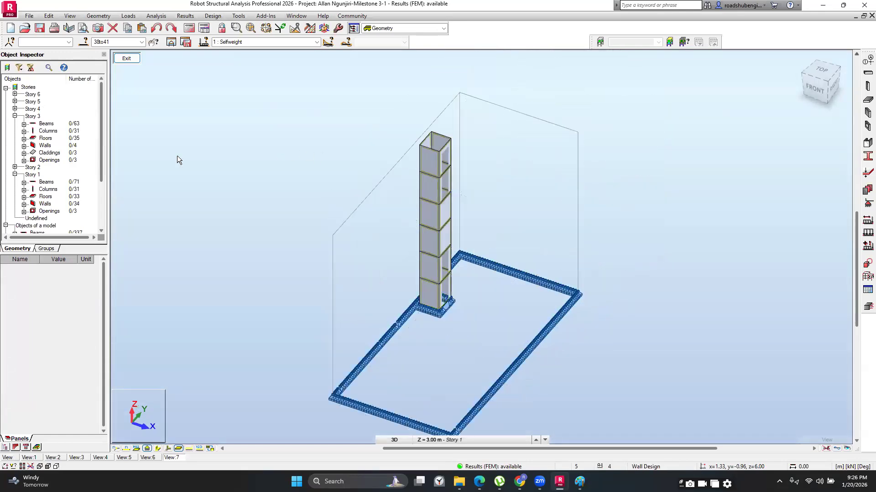
# - Select all panels with the Lift Core Wall thickness and copy their panel number list
pyautogui.click(85, 43)
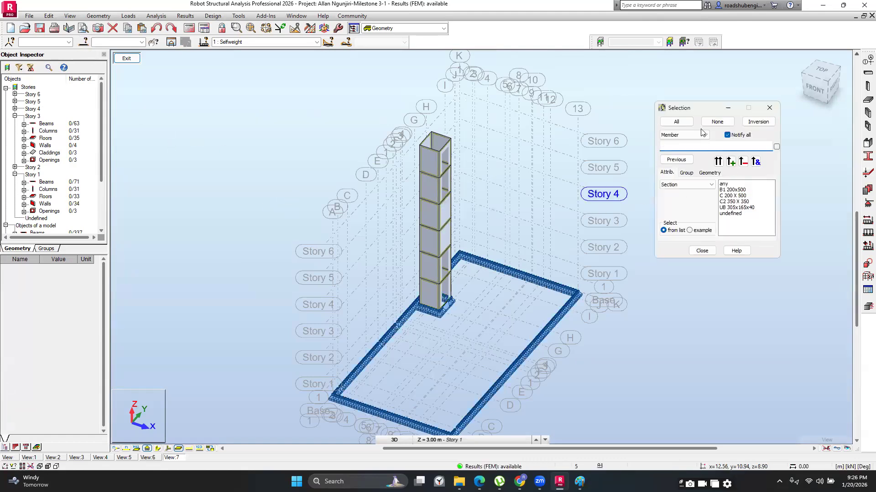
pyautogui.click(672, 135)
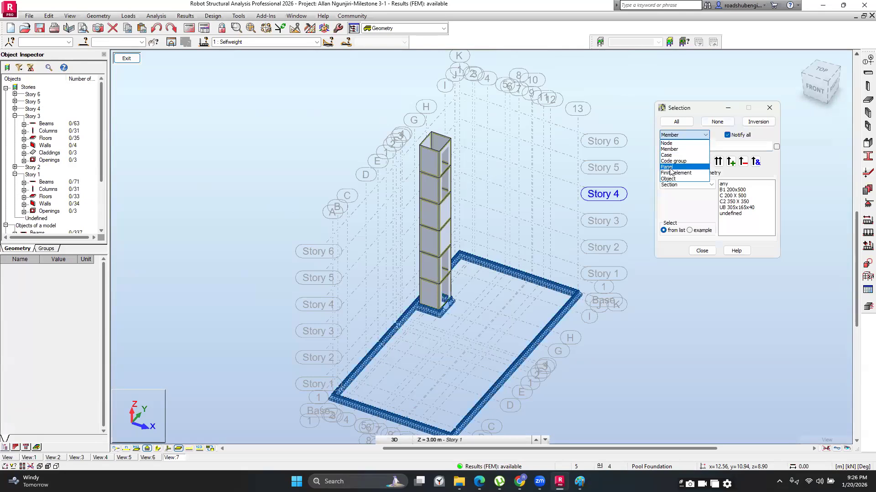
pyautogui.click(667, 167)
pyautogui.click(732, 208)
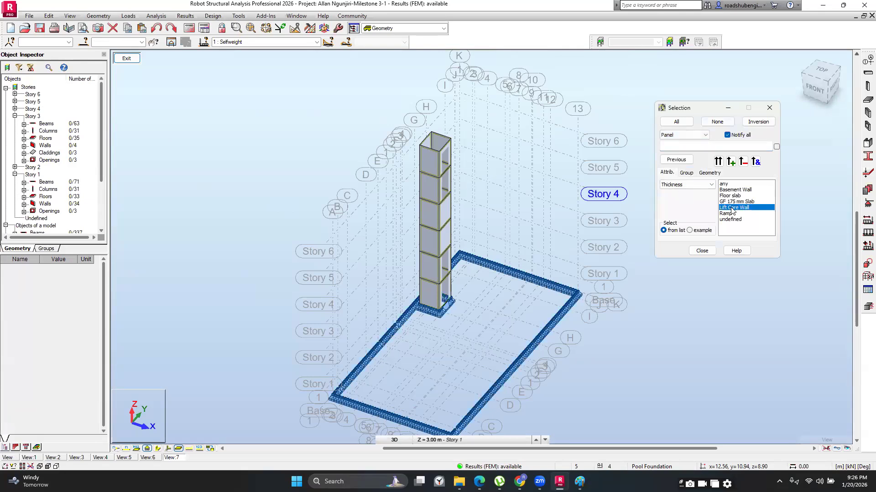
pyautogui.click(718, 161)
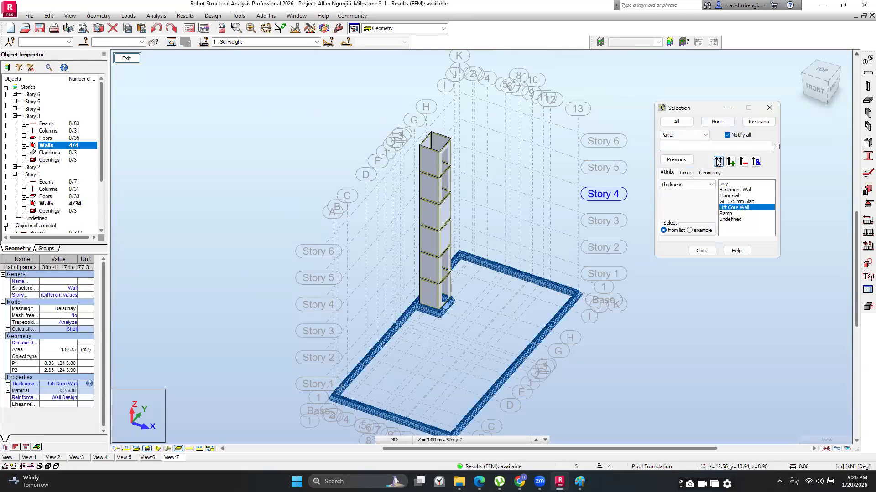
pyautogui.moveTo(706, 149); pyautogui.dragTo(775, 145)
pyautogui.rightClick(760, 146)
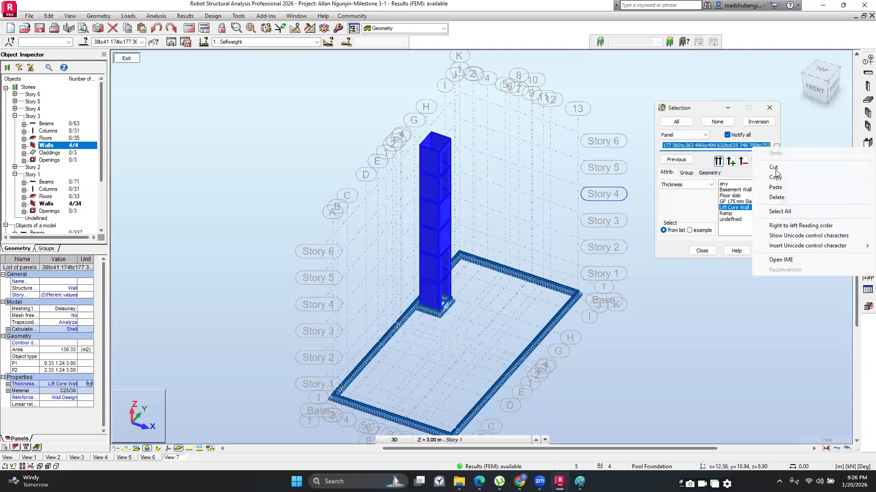
pyautogui.click(777, 182)
# - Try to add the copied lift core panels as Core wall 1, and close the core wall and selection dialogs
pyautogui.click(863, 144)
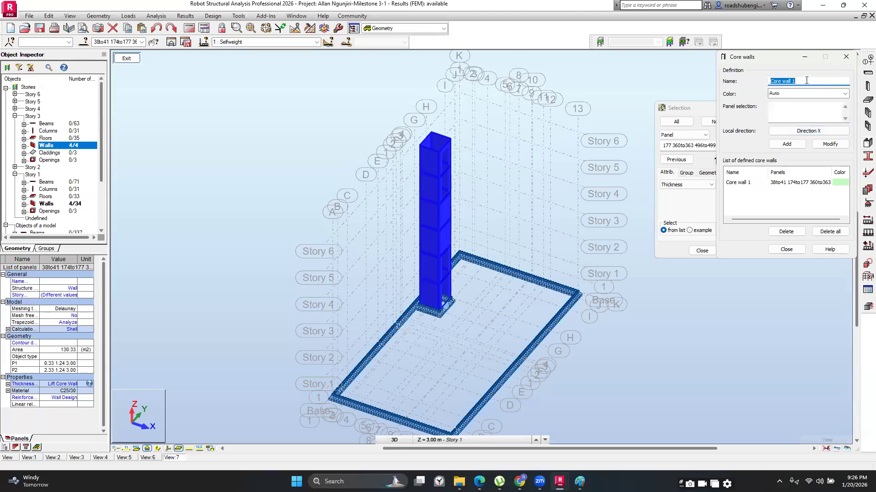
pyautogui.click(770, 113)
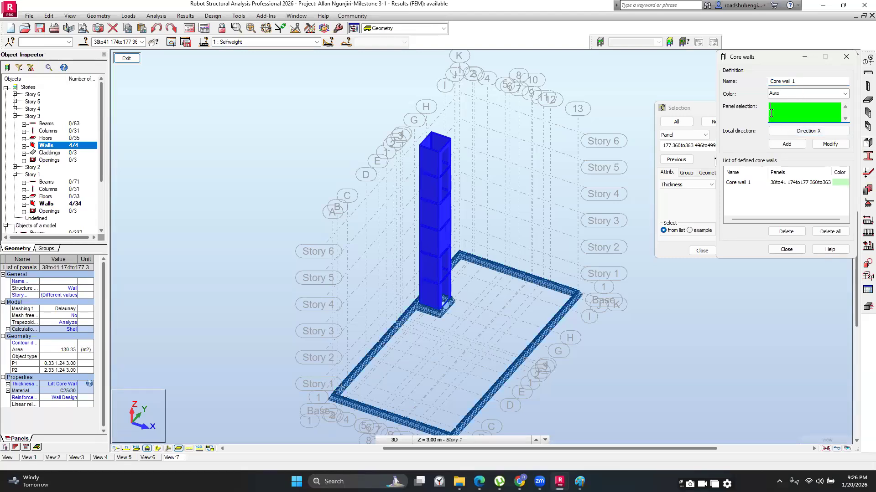
pyautogui.click(772, 115)
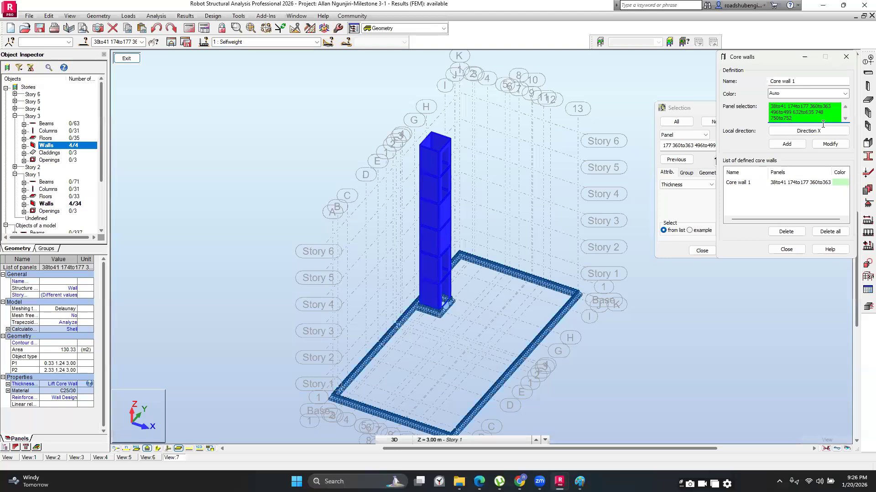
pyautogui.click(794, 145)
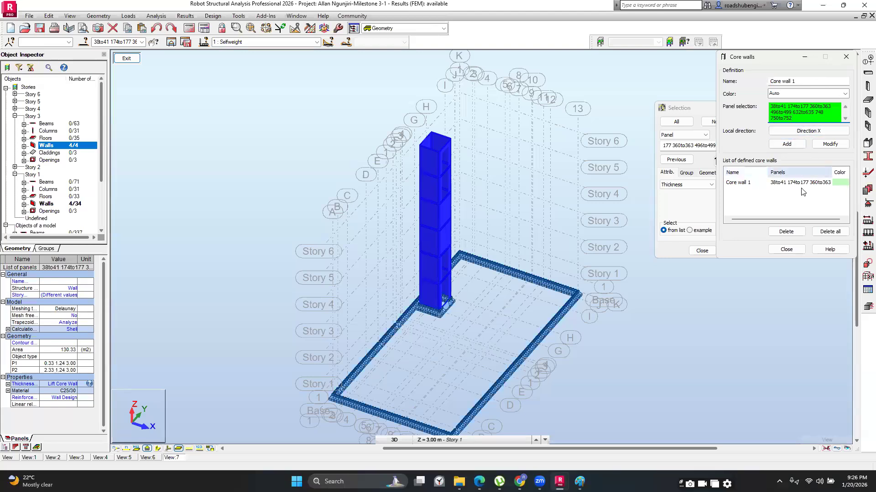
pyautogui.click(786, 250)
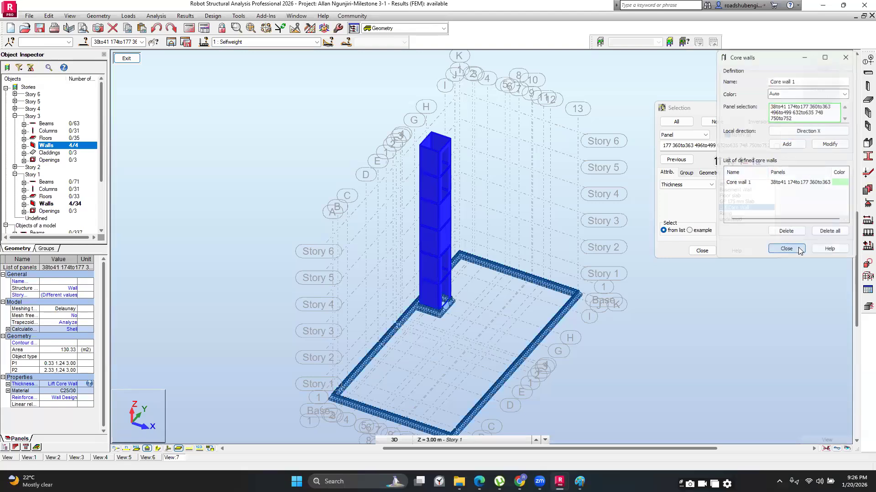
pyautogui.click(769, 108)
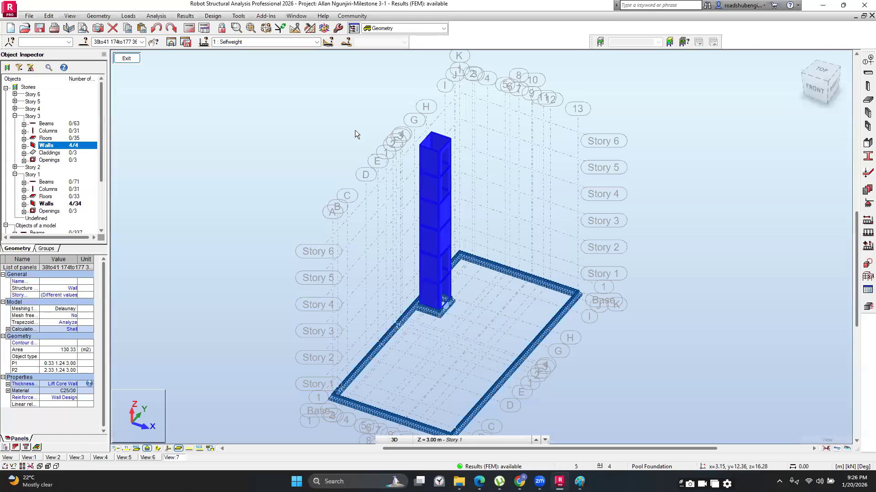
# - Clear the panel selection and apply the NF EN 1992-1-1:2004/A1:2014/NA:2007 partial factors to the RC structures code in the job preferences
pyautogui.click(337, 113)
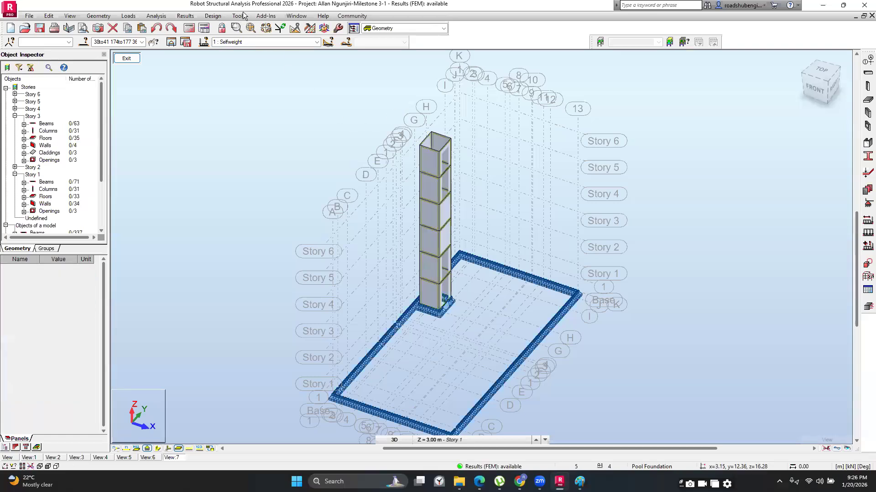
pyautogui.click(240, 17)
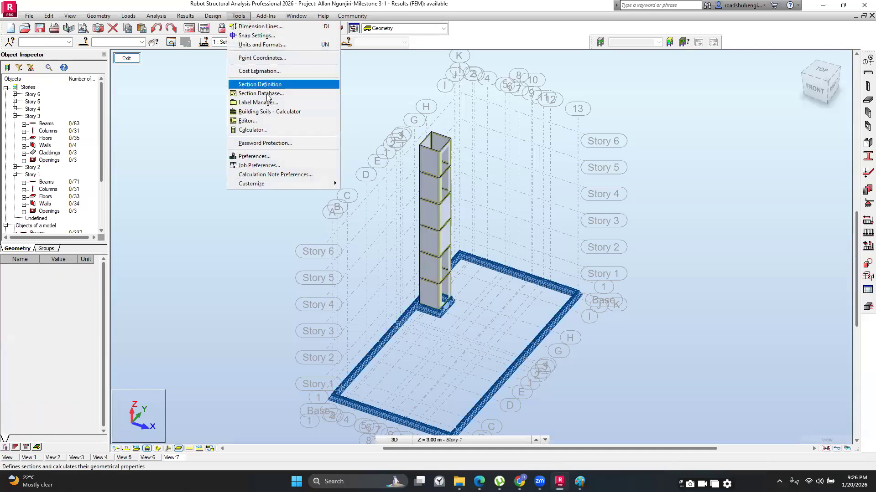
pyautogui.click(250, 166)
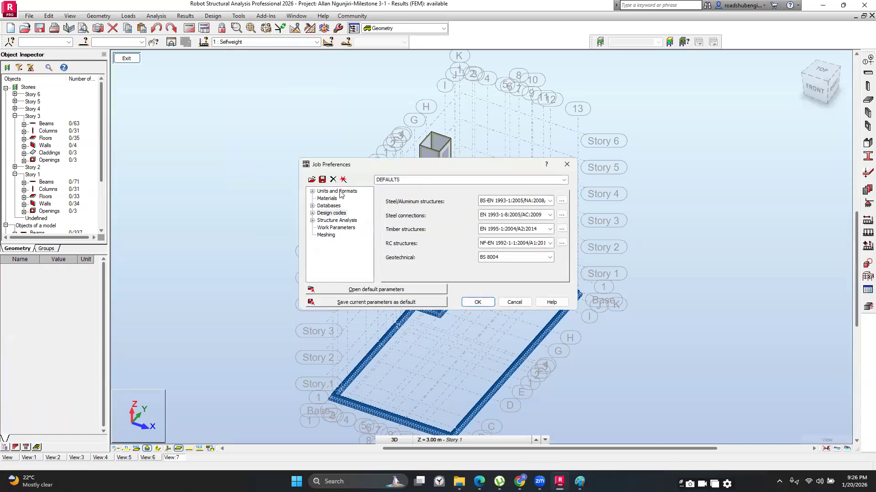
pyautogui.click(562, 243)
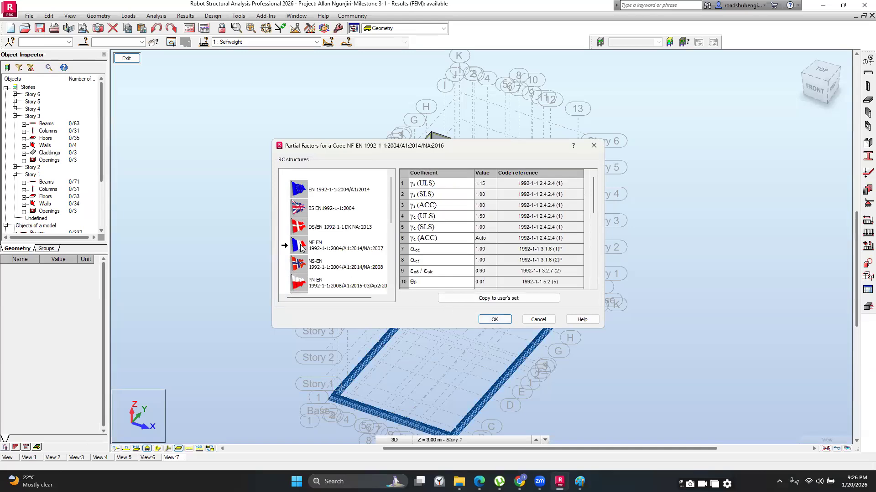
pyautogui.click(301, 245)
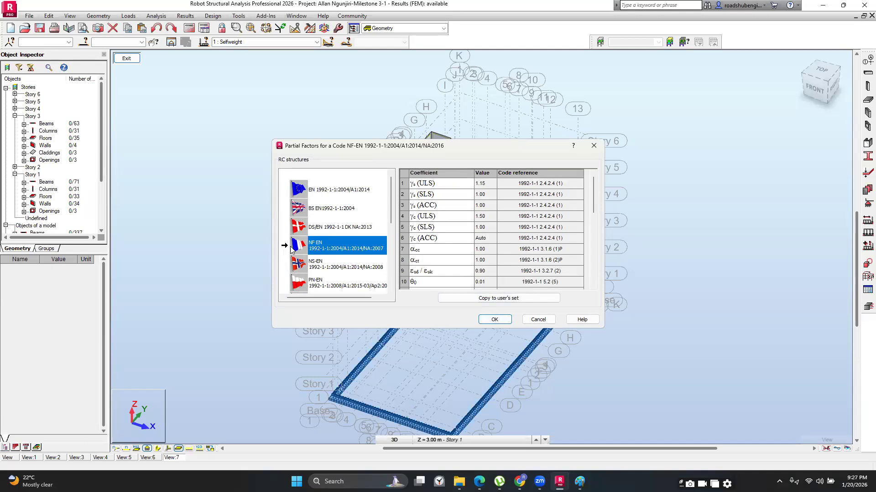
pyautogui.click(491, 320)
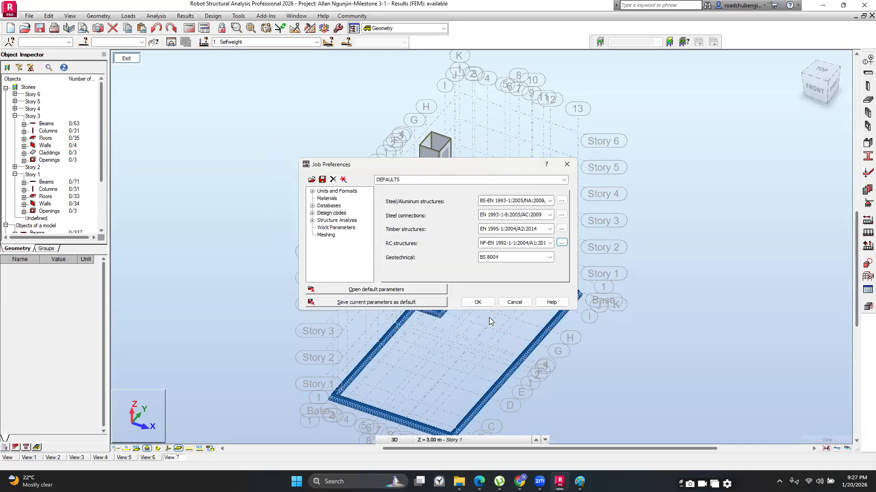
# - Remove NF-EN 1992-1-1:2004/A1:2014/NA:2016 from the project's current RC code list
pyautogui.click(550, 243)
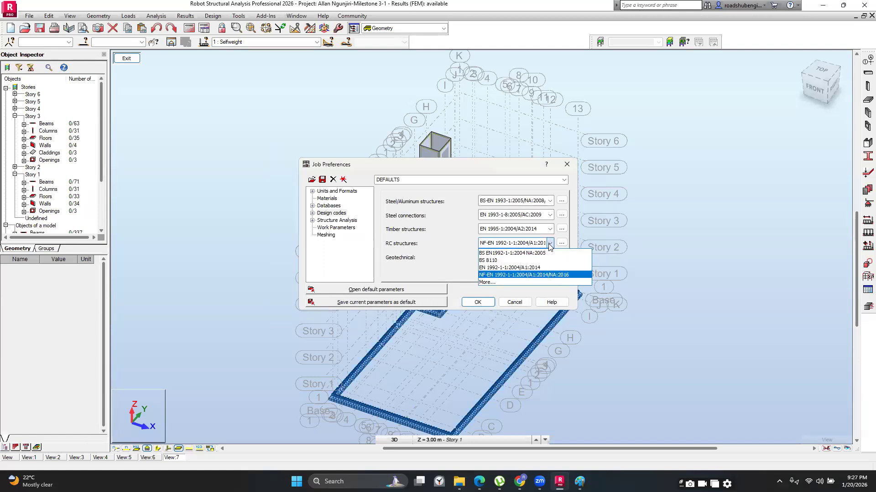
pyautogui.click(488, 283)
pyautogui.scroll(-6, 385, 246)
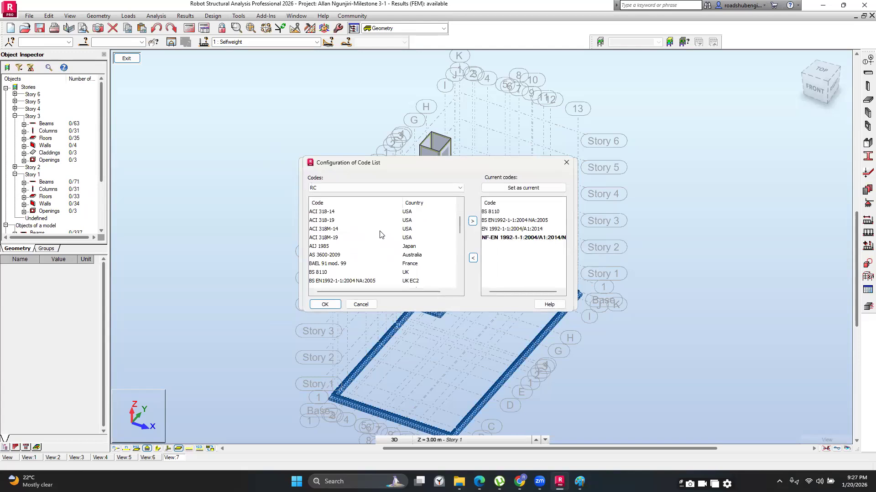
pyautogui.click(496, 239)
pyautogui.click(473, 258)
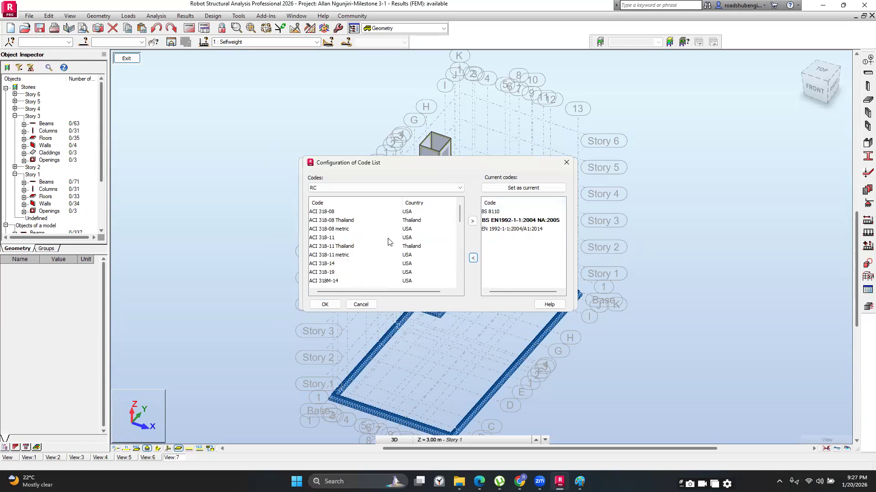
# - Add NF-EN 1992-1-1:2004/A1:2014/NA:2016 back to the RC code list, set it as current, and accept the job preferences
pyautogui.scroll(-8, 389, 234)
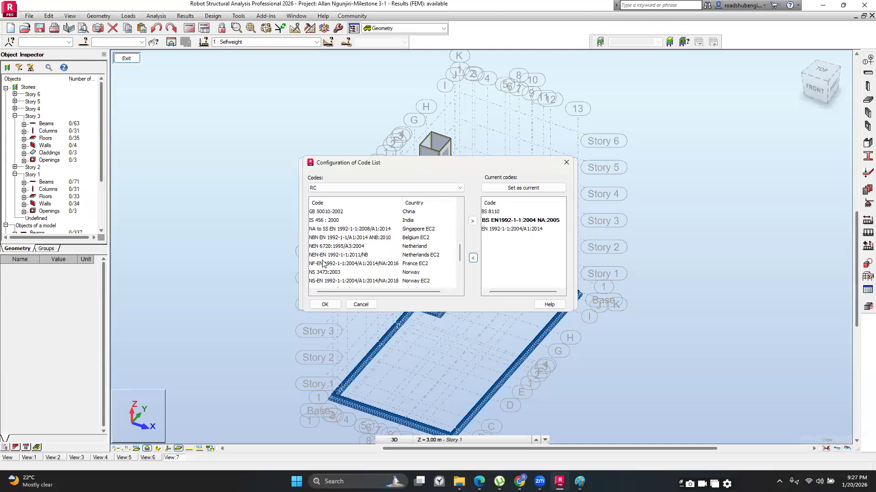
pyautogui.click(322, 264)
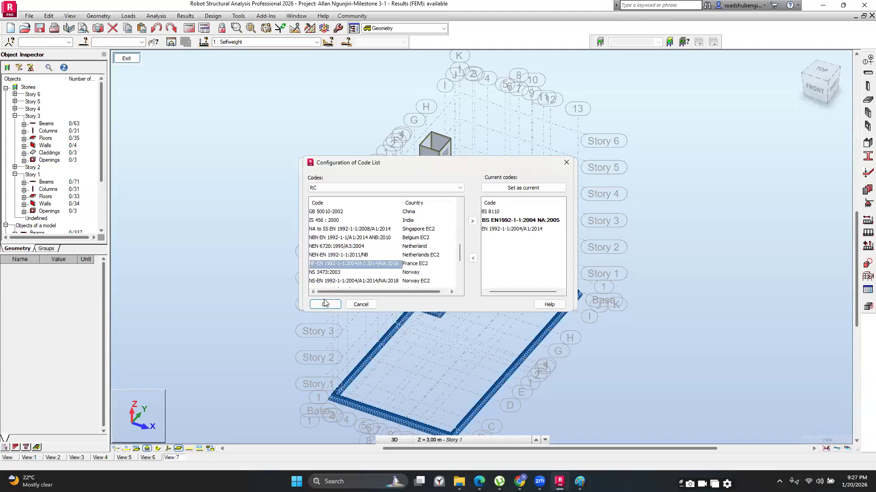
pyautogui.click(473, 221)
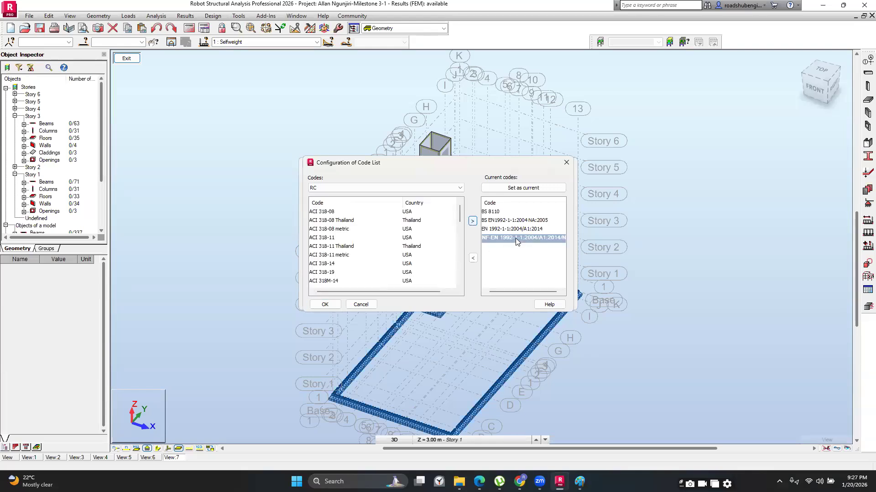
pyautogui.click(537, 188)
pyautogui.click(325, 305)
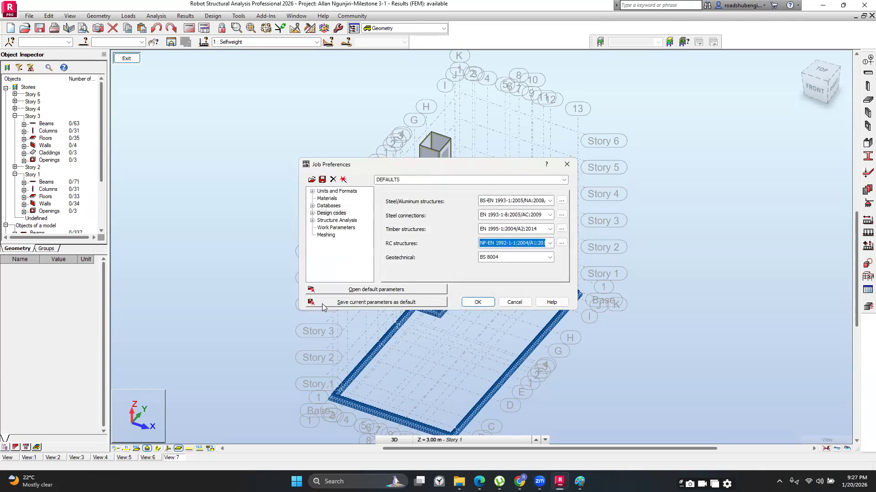
pyautogui.click(482, 303)
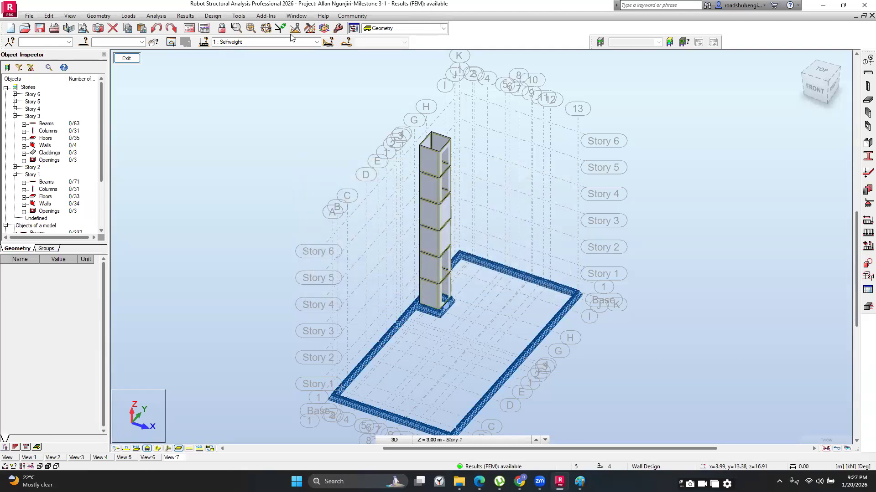
# - Check the RC structures design code in the job preferences and accept the dialog
pyautogui.click(245, 18)
pyautogui.moveTo(210, 20)
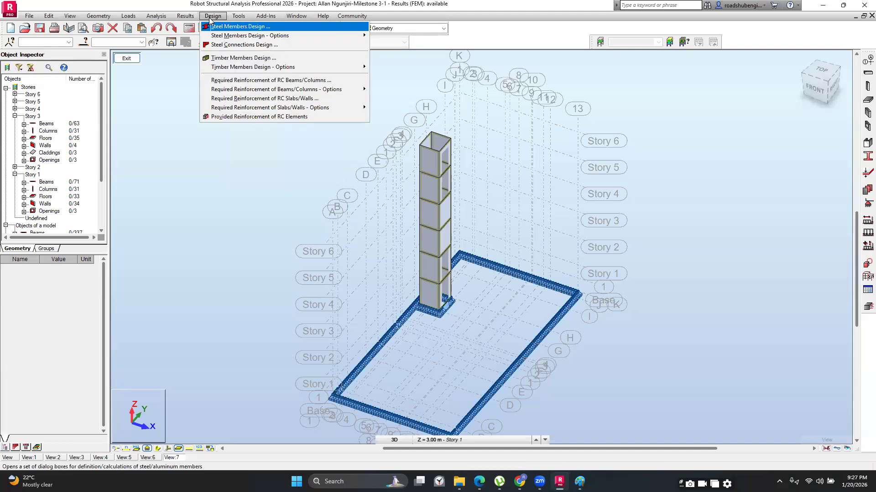
pyautogui.click(299, 133)
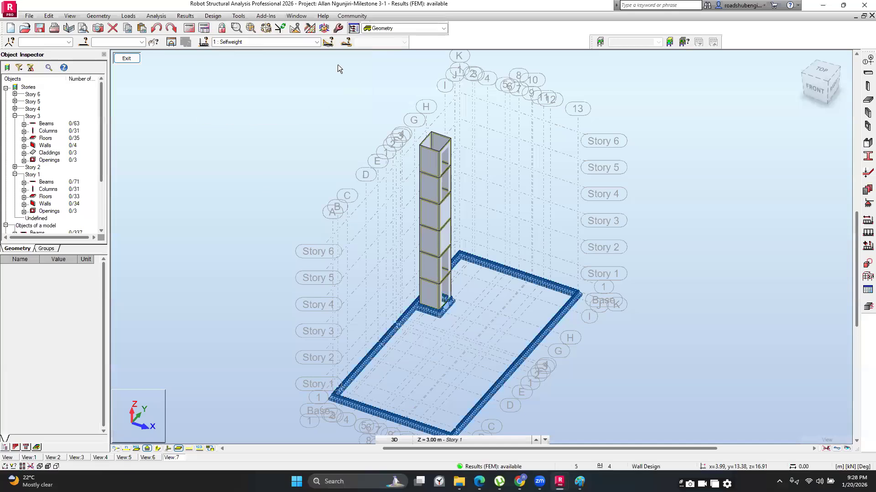
pyautogui.click(239, 16)
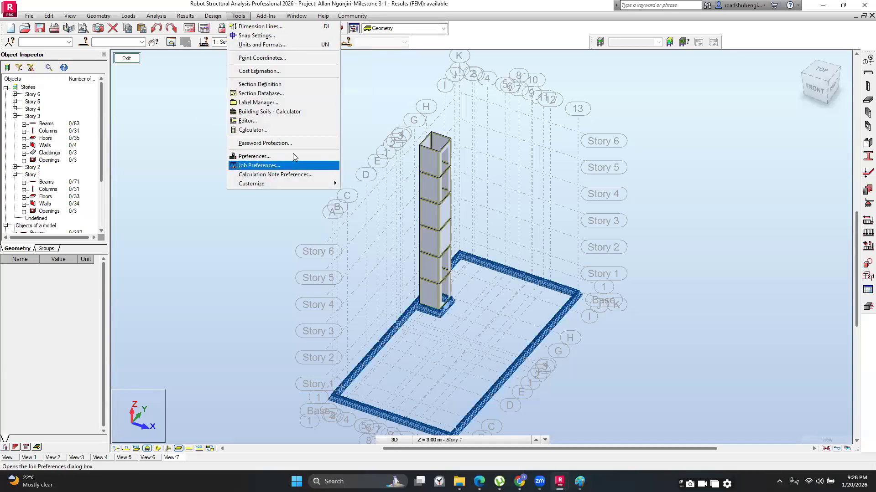
pyautogui.click(314, 165)
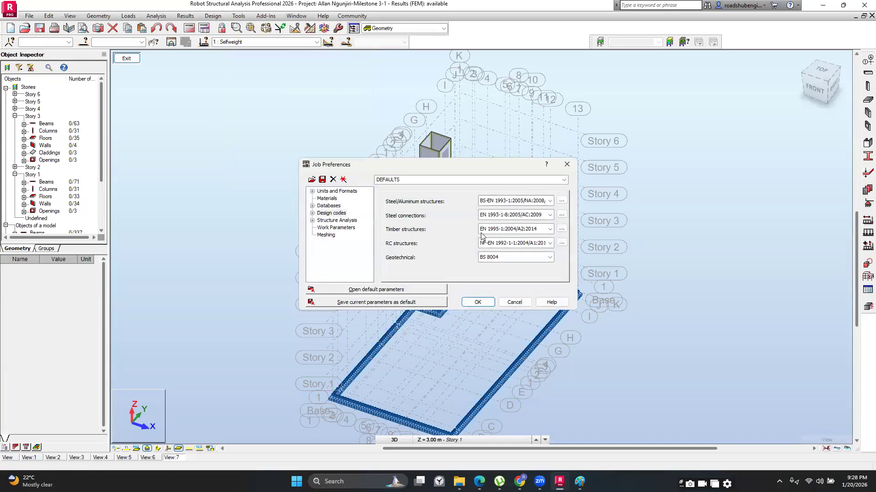
pyautogui.click(478, 302)
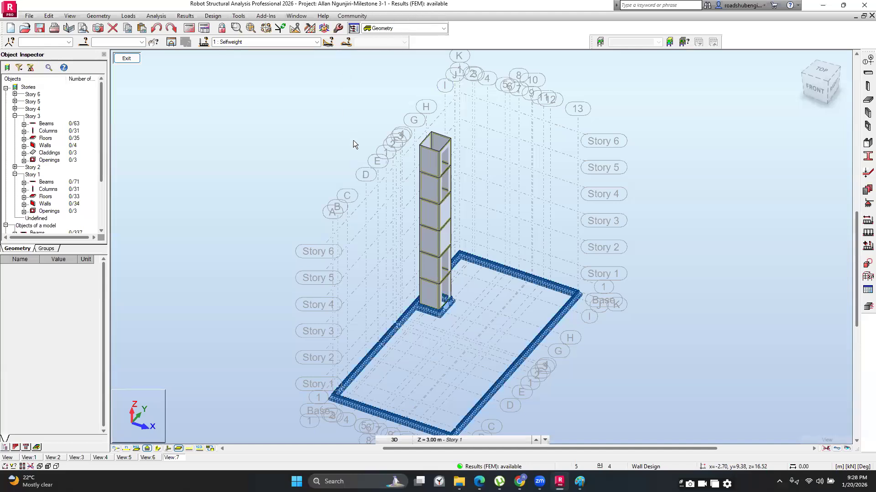
pyautogui.scroll(-2, 457, 302)
pyautogui.scroll(5, 447, 303)
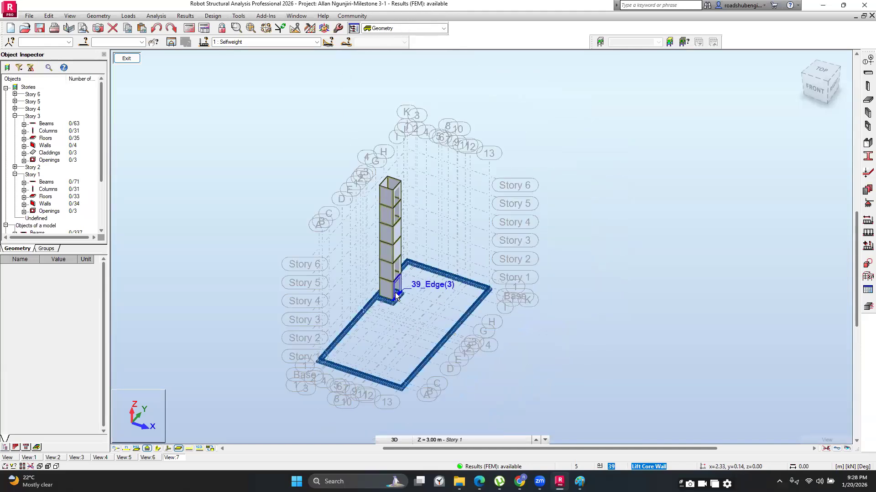
pyautogui.click(374, 297)
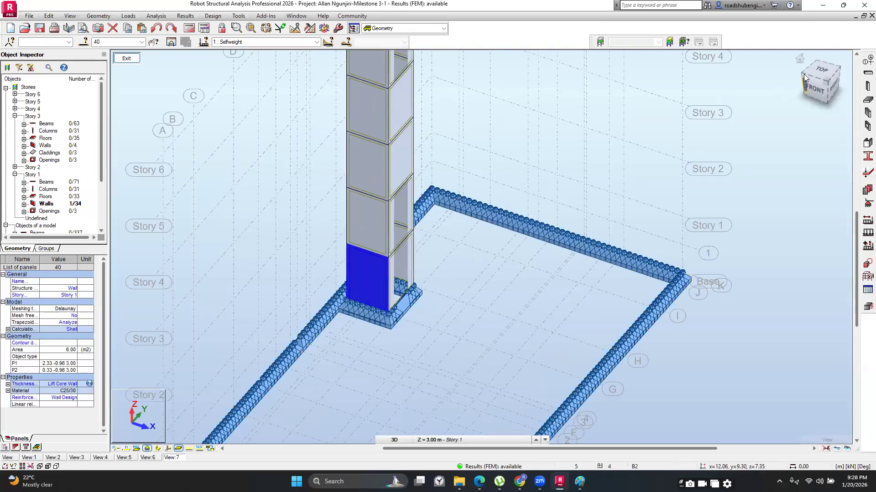
pyautogui.click(817, 78)
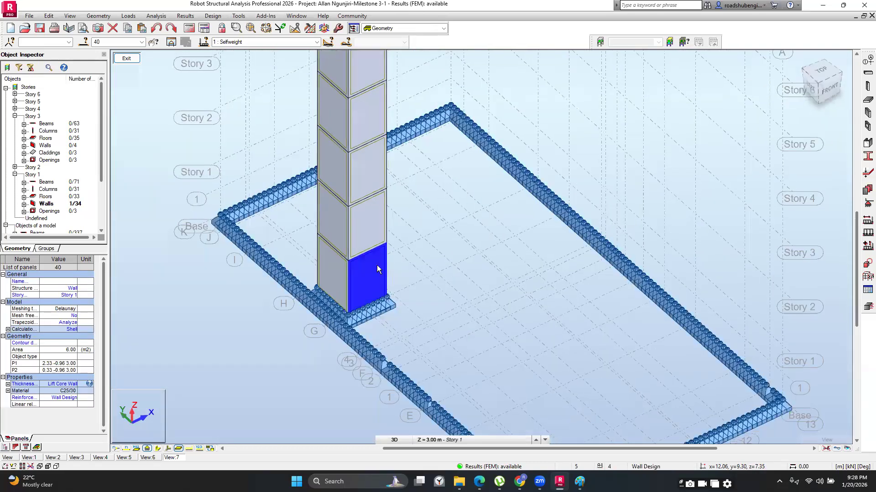
pyautogui.keyDown('ctrl'); pyautogui.click(335, 272); pyautogui.keyUp('ctrl')
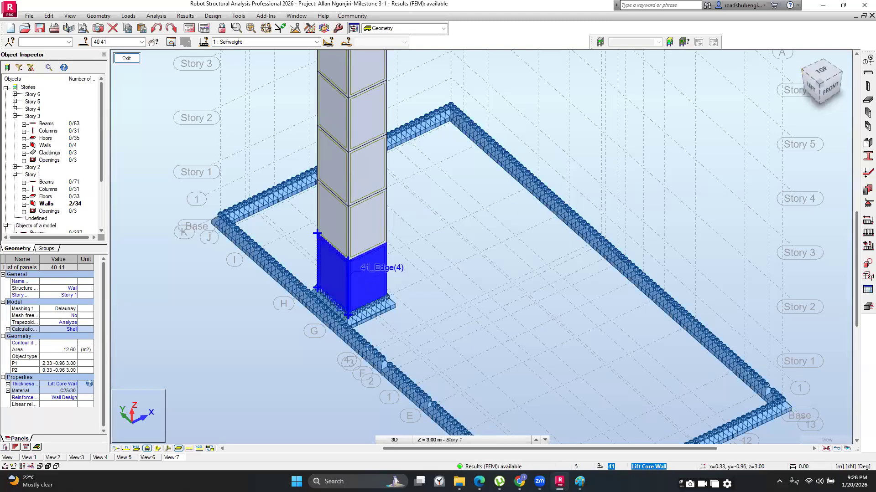
pyautogui.click(803, 70)
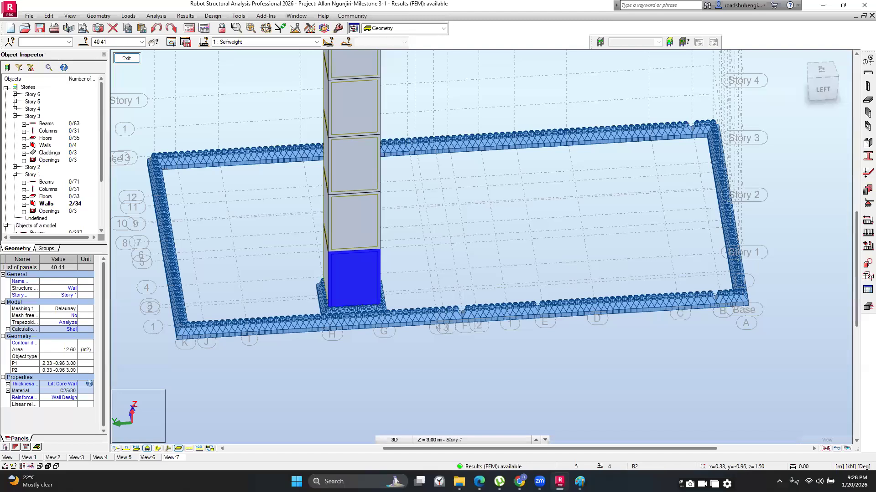
pyautogui.scroll(-3, 352, 202)
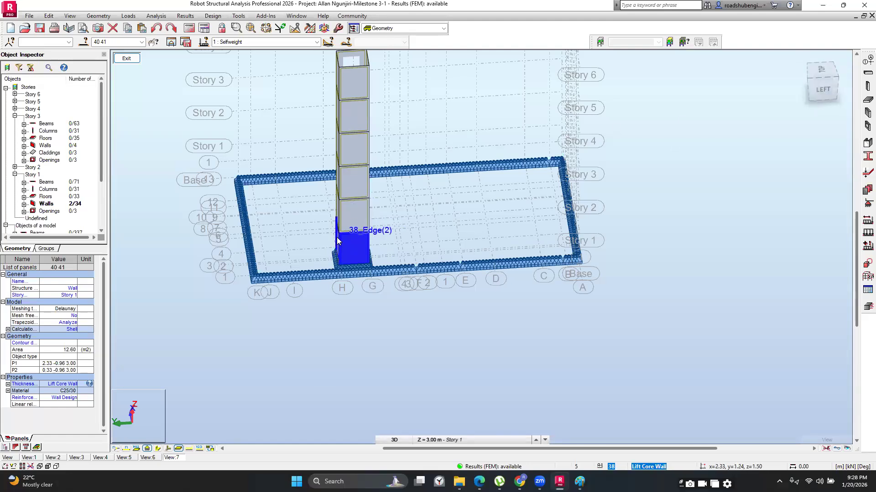
pyautogui.keyDown('ctrl'); pyautogui.click(356, 240); pyautogui.keyUp('ctrl')
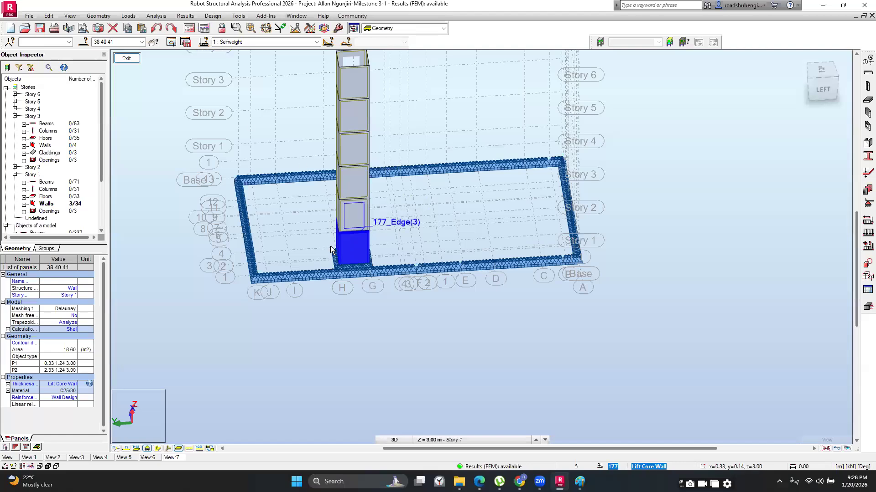
pyautogui.click(61, 206)
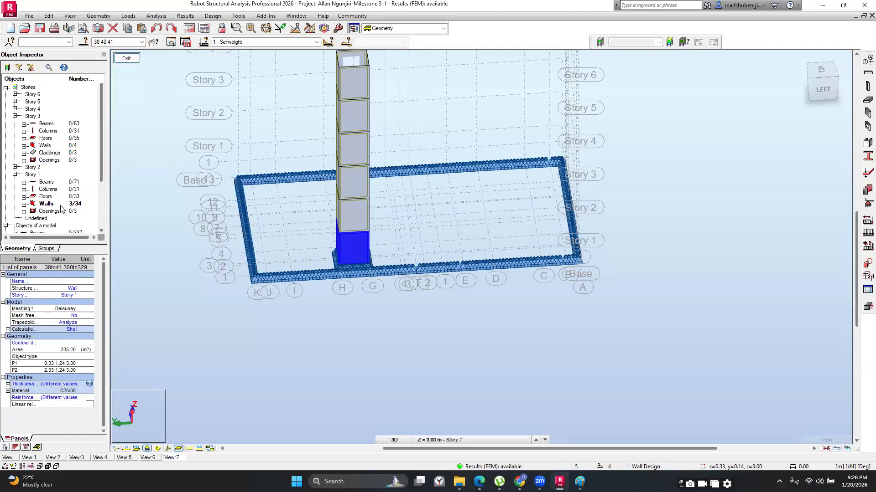
pyautogui.rightClick(61, 205)
pyautogui.click(157, 159)
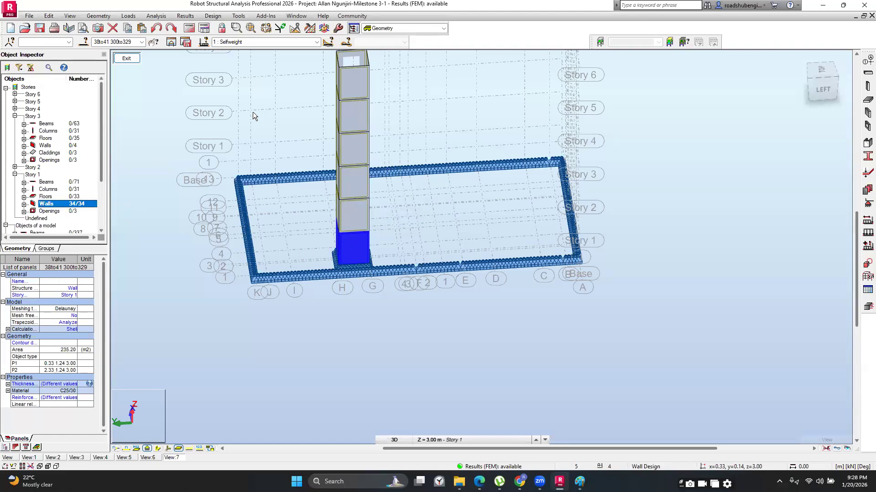
pyautogui.click(296, 133)
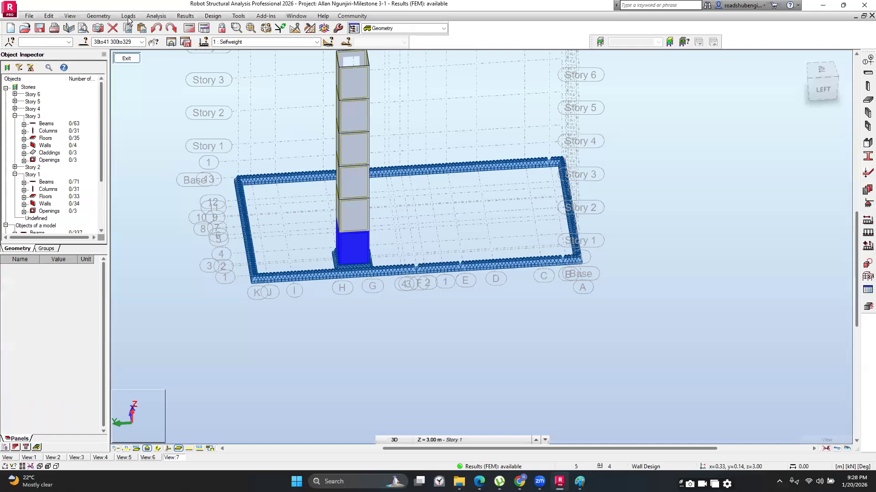
# - Select all panels with the Lift Core Wall thickness using the panel selection by attribute
pyautogui.click(85, 42)
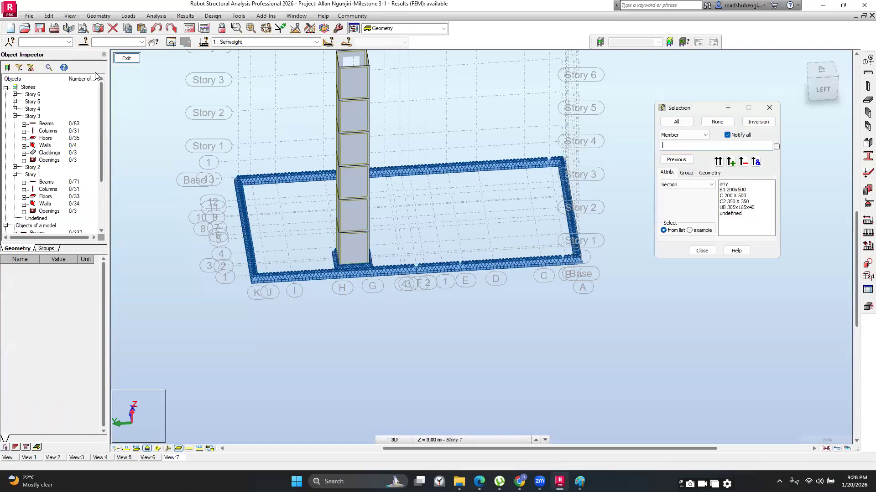
pyautogui.click(703, 134)
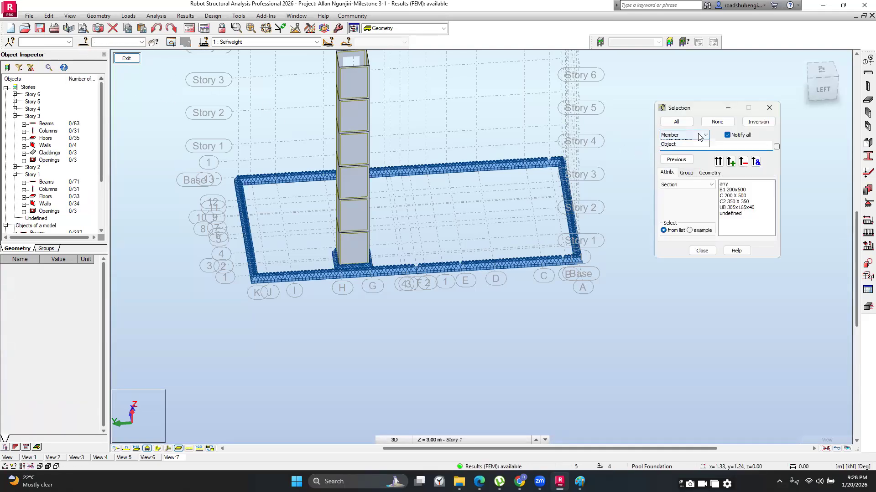
pyautogui.click(668, 168)
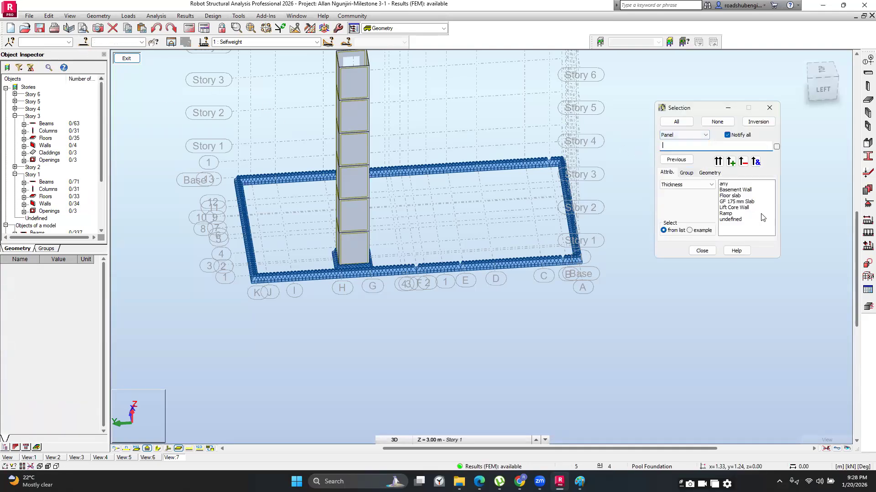
pyautogui.click(735, 208)
pyautogui.click(718, 162)
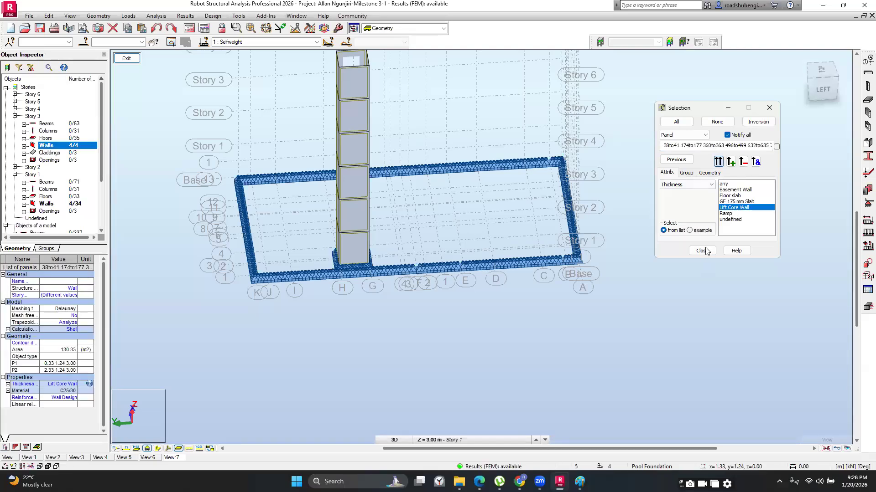
# - Send the selected lift core walls to provided reinforcement using manual ULS combinations 14 to 17, grouped by story and geometry
pyautogui.click(213, 16)
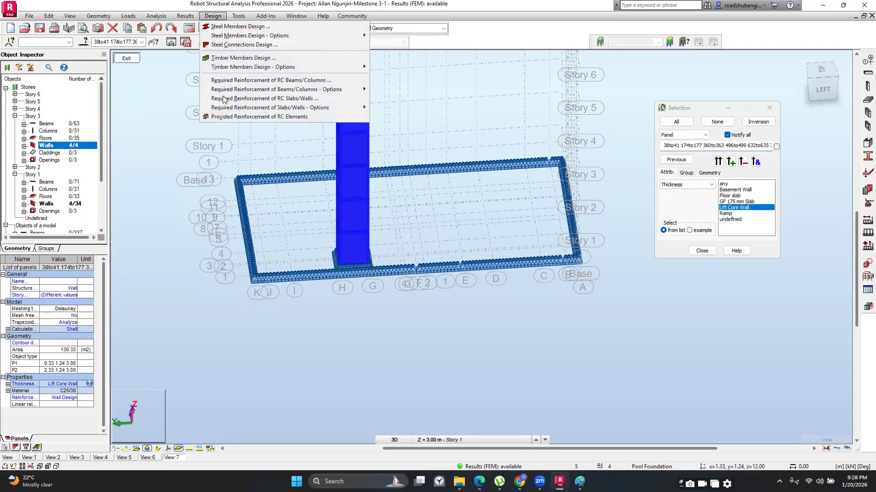
pyautogui.click(231, 117)
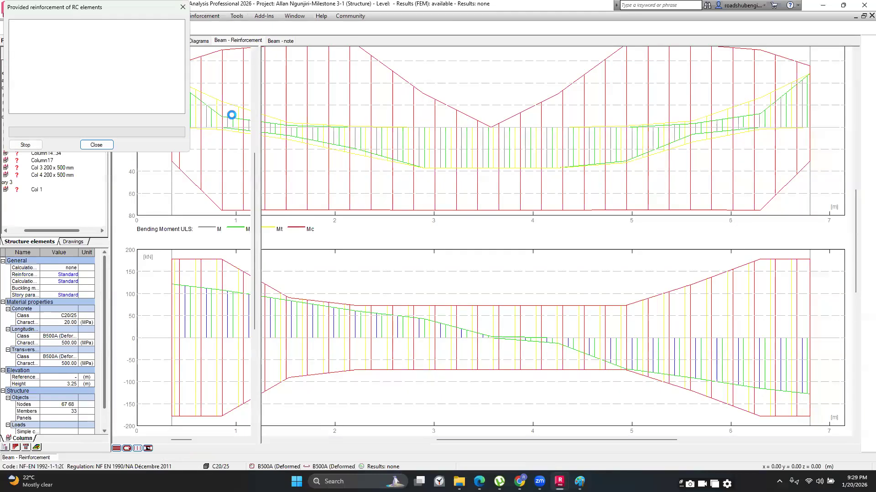
pyautogui.click(172, 106)
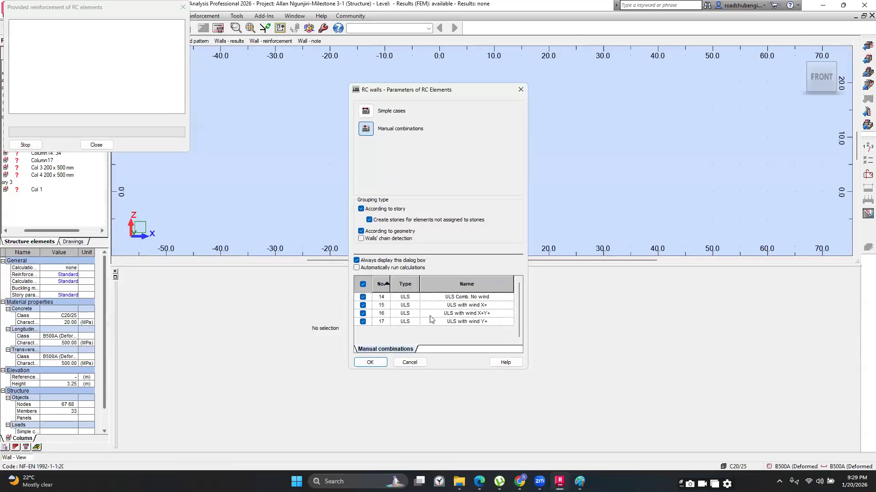
pyautogui.click(380, 364)
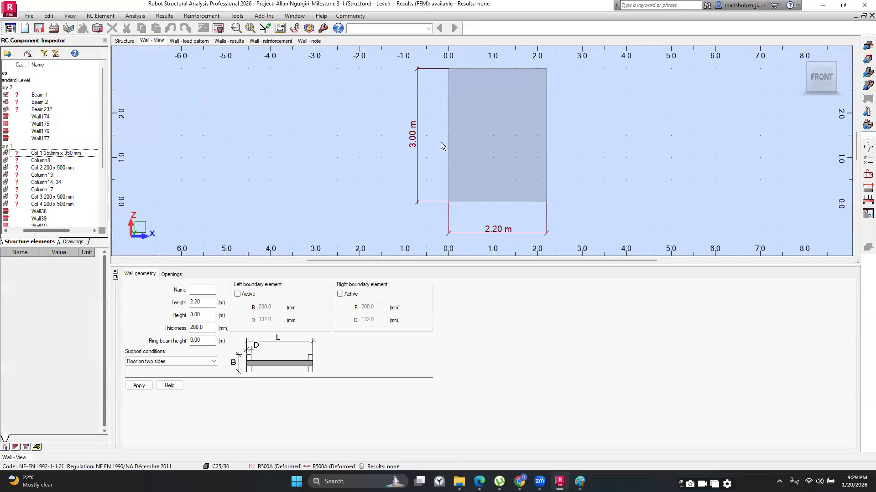
# - Apply the saved XC1 story parameters, with story level 0.00 m and environment class XC1, to Wall177 in Story 2
pyautogui.scroll(-2, 442, 141)
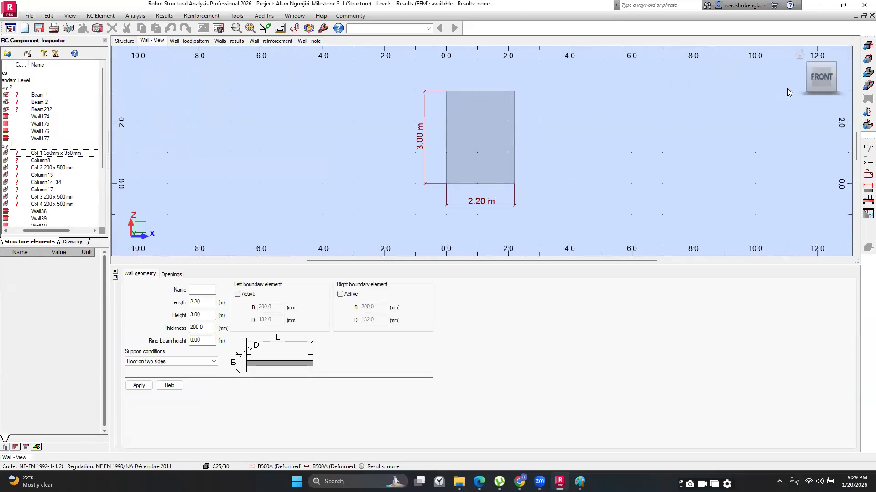
pyautogui.moveTo(835, 77)
pyautogui.click(835, 65)
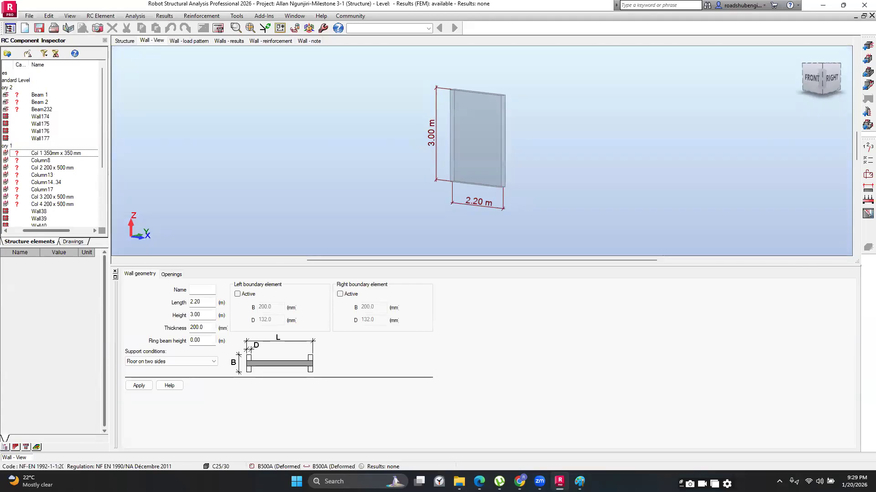
pyautogui.click(39, 139)
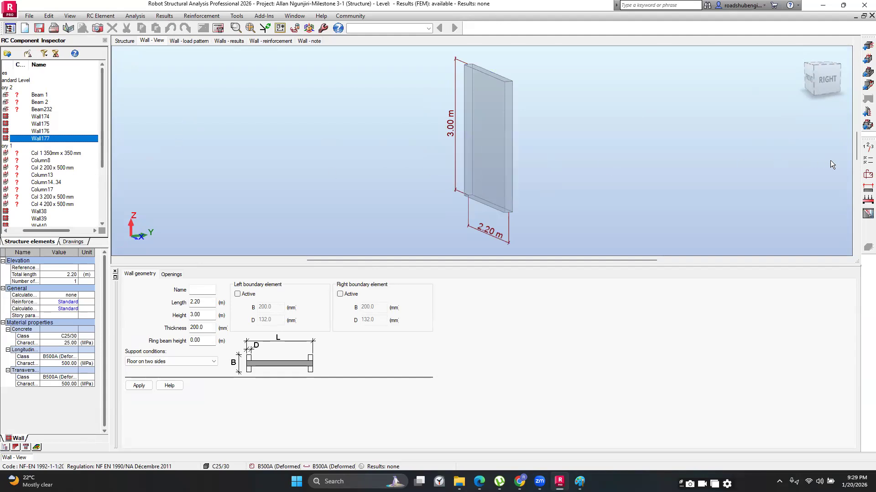
pyautogui.click(863, 151)
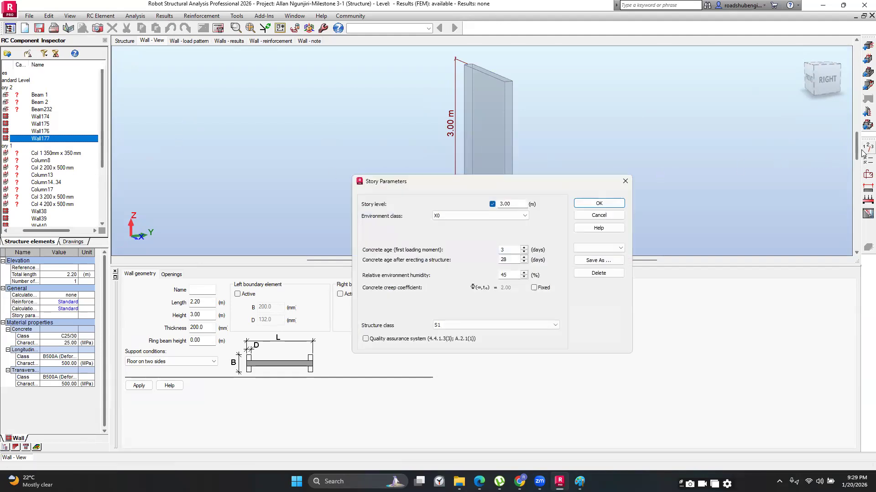
pyautogui.click(525, 216)
pyautogui.click(448, 230)
pyautogui.click(597, 248)
pyautogui.click(583, 262)
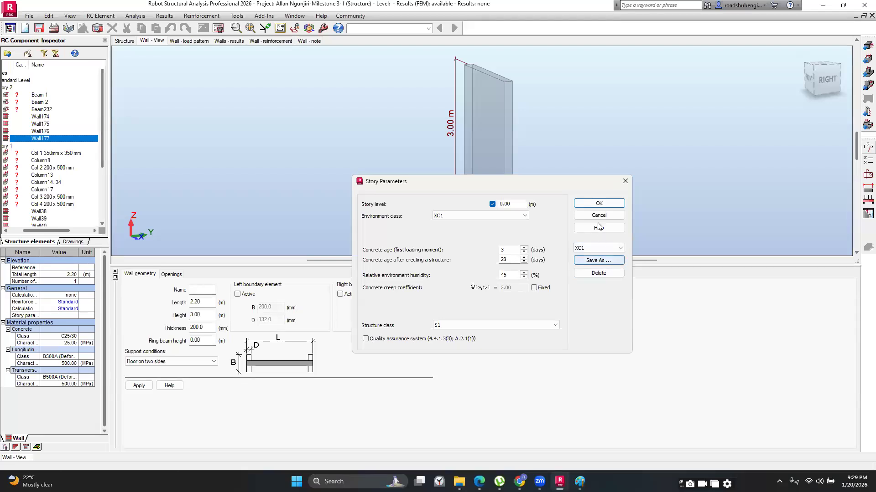
pyautogui.press('Return')
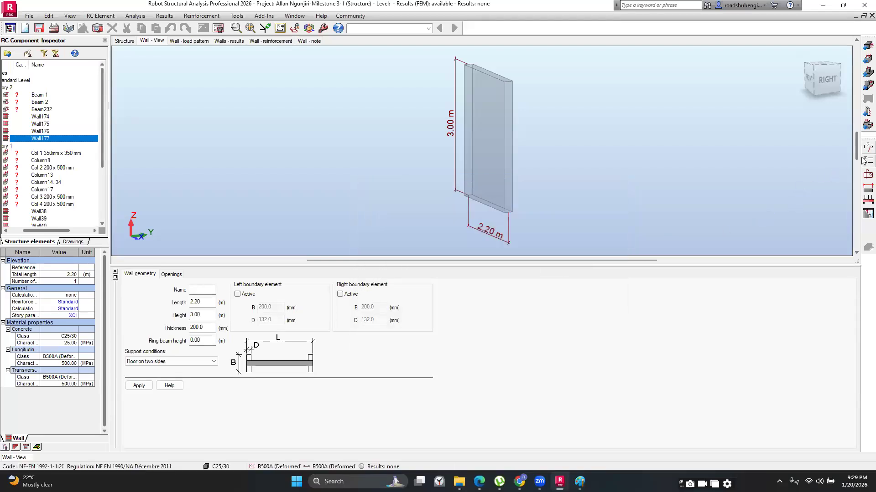
# - In the wall calculation options, set the longitudinal steel grade to B500C and allow only 12, 16 and 20 mm bars
pyautogui.click(863, 162)
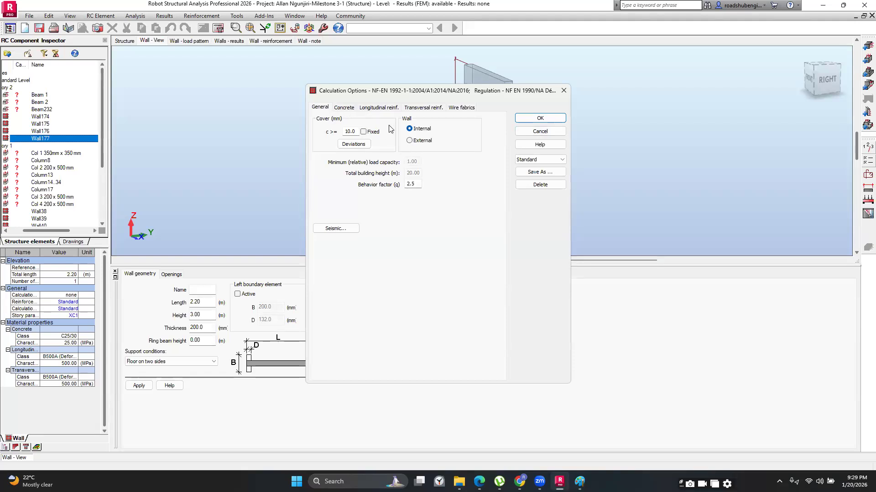
pyautogui.click(343, 108)
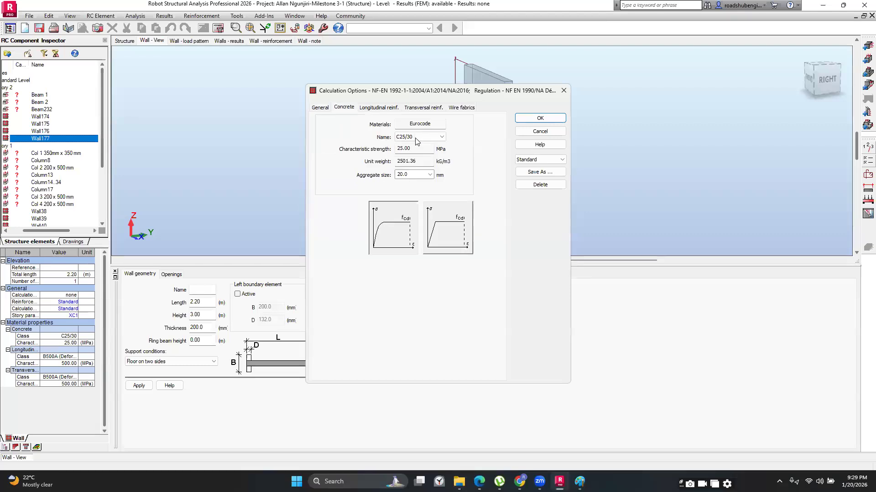
pyautogui.click(379, 108)
pyautogui.click(391, 147)
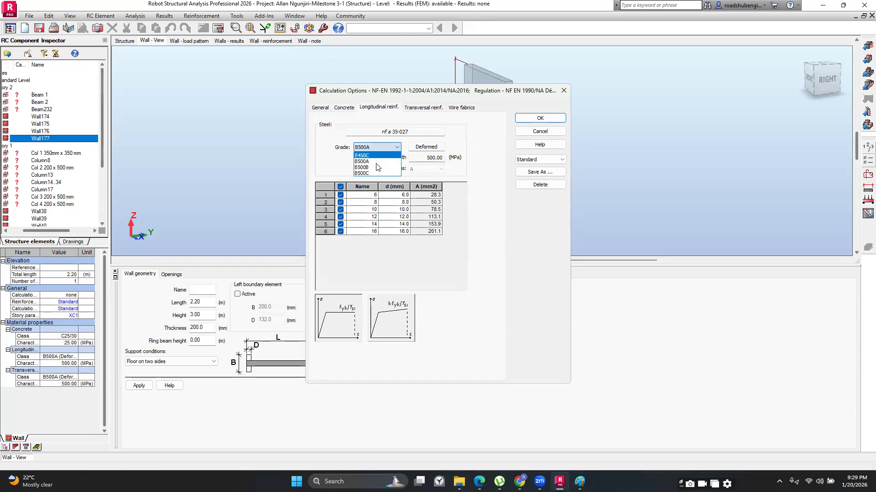
pyautogui.click(367, 174)
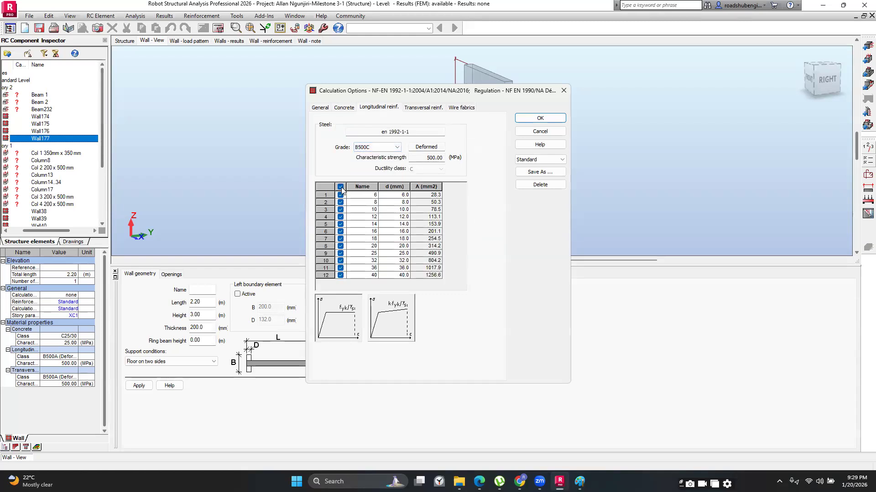
pyautogui.click(340, 187)
pyautogui.click(340, 217)
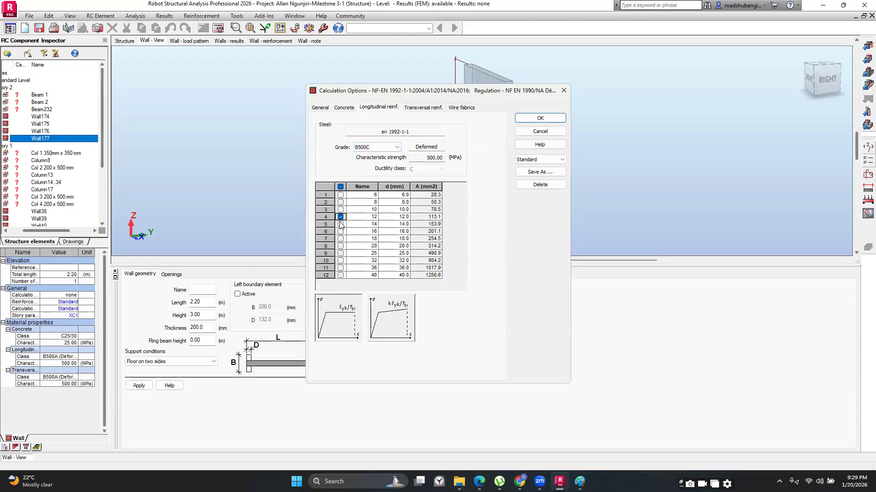
pyautogui.click(341, 232)
pyautogui.click(340, 232)
pyautogui.click(340, 246)
# - Set the transversal reinforcement steel grade to B500C and allow only 12 and 16 mm bars
pyautogui.click(418, 108)
pyautogui.click(382, 147)
pyautogui.click(358, 173)
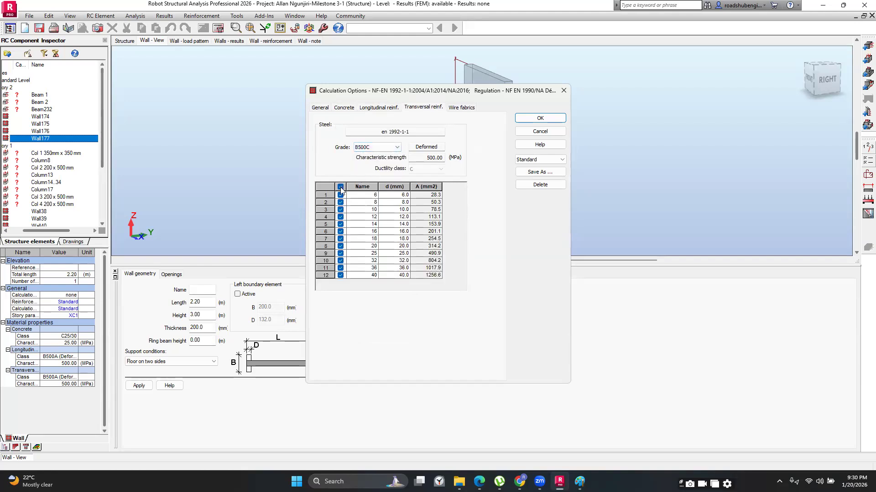
pyautogui.click(340, 187)
pyautogui.click(341, 217)
pyautogui.click(340, 232)
pyautogui.click(341, 210)
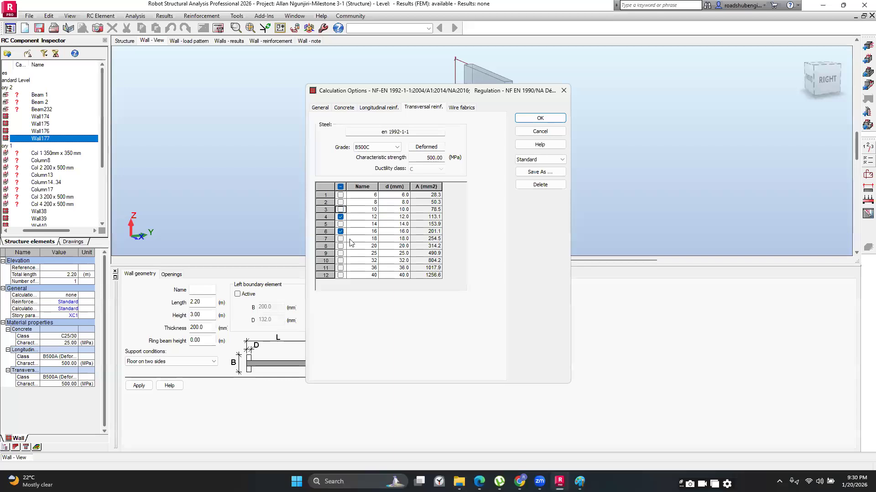
# - Check the wire fabrics, save the calculation options as "Wall CO" and accept them
pyautogui.click(463, 108)
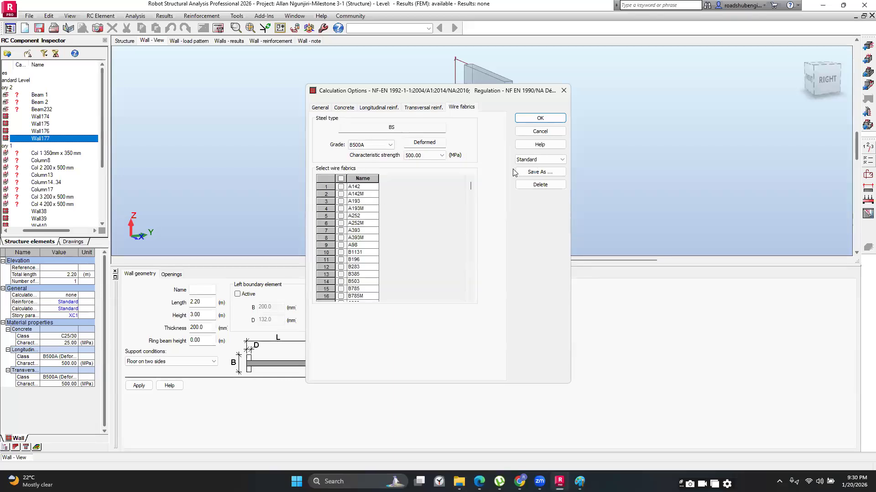
pyautogui.click(539, 173)
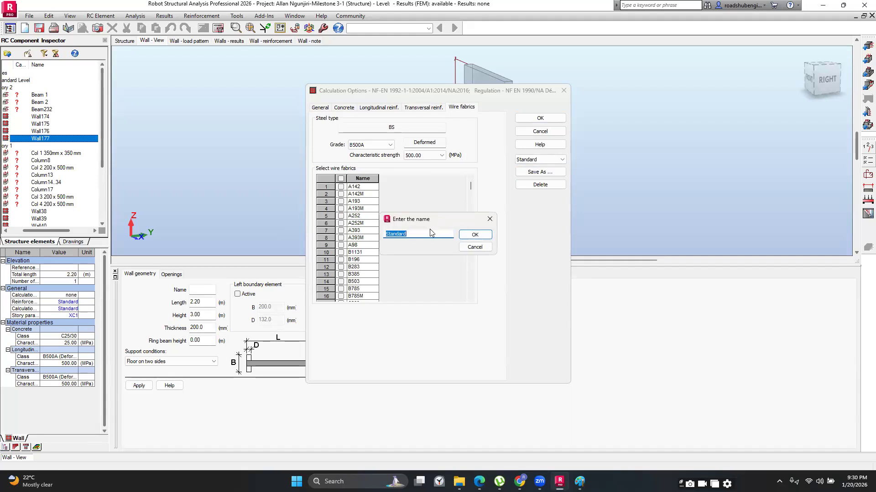
pyautogui.write('Wall CO')
pyautogui.click(466, 235)
pyautogui.click(540, 118)
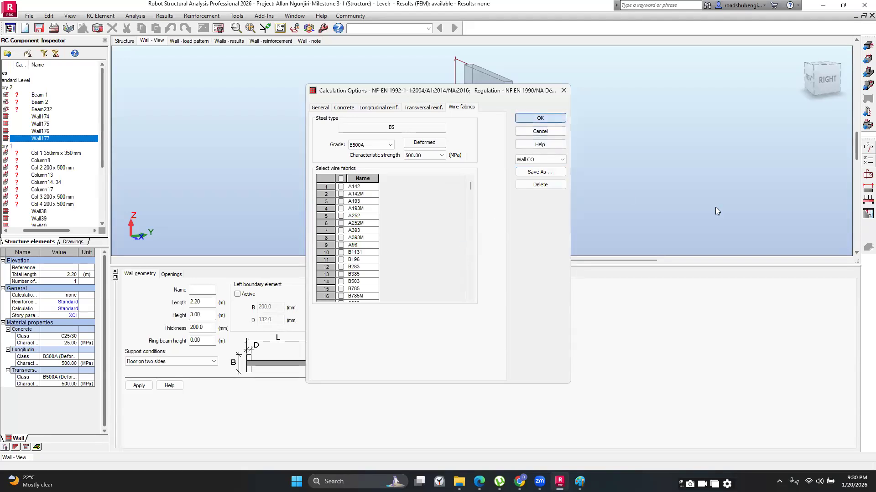
# - Check the distributed, wire fabric, opening and edge reinforcement settings in Wall177's reinforcement pattern and accept the Standard pattern
pyautogui.click(867, 174)
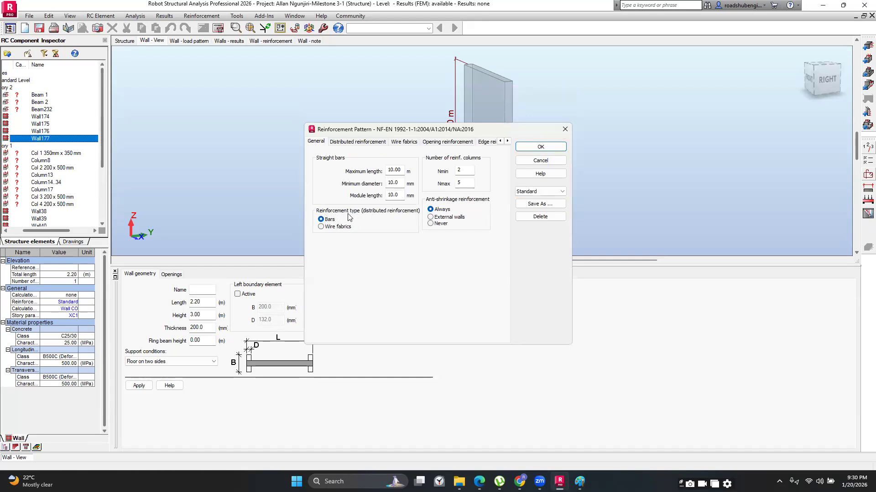
pyautogui.click(355, 143)
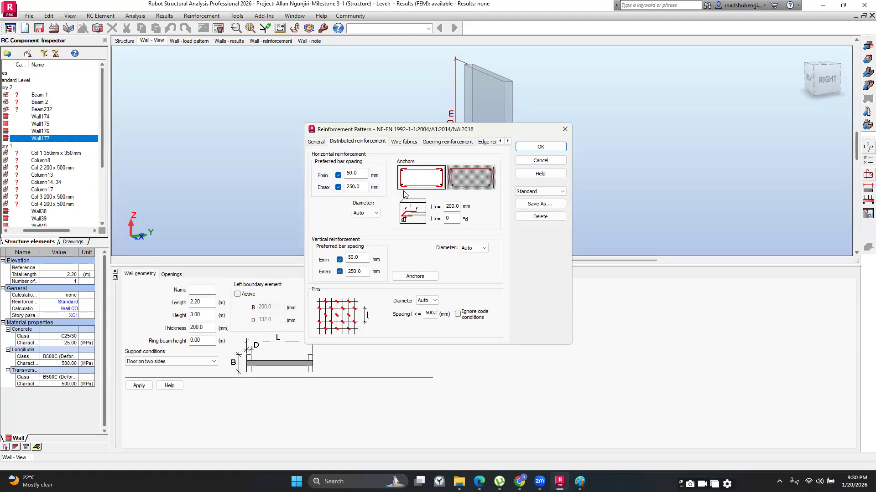
pyautogui.click(403, 145)
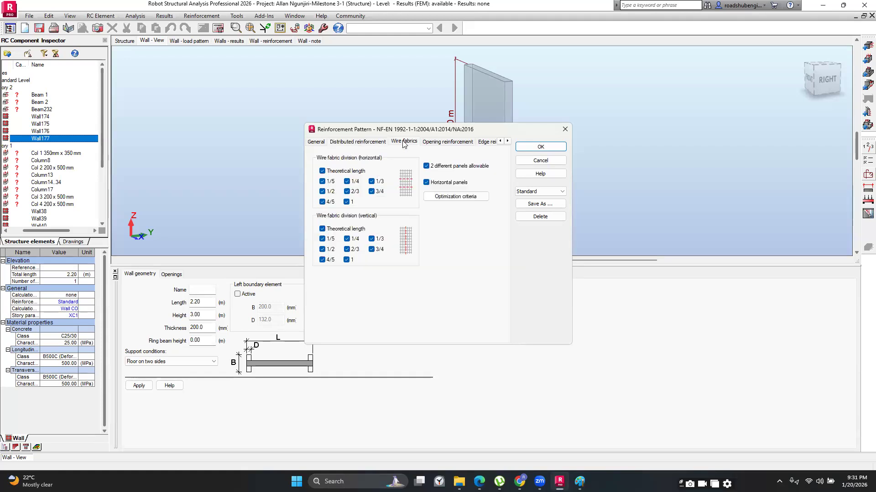
pyautogui.click(360, 141)
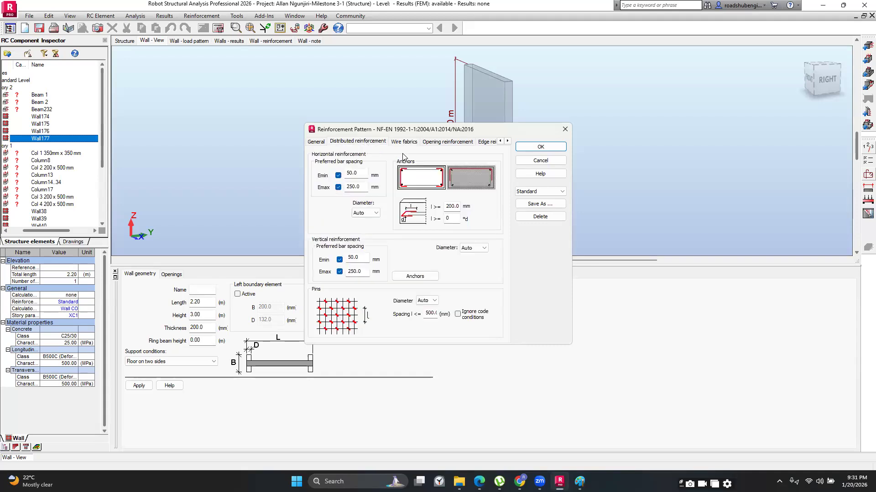
pyautogui.click(439, 142)
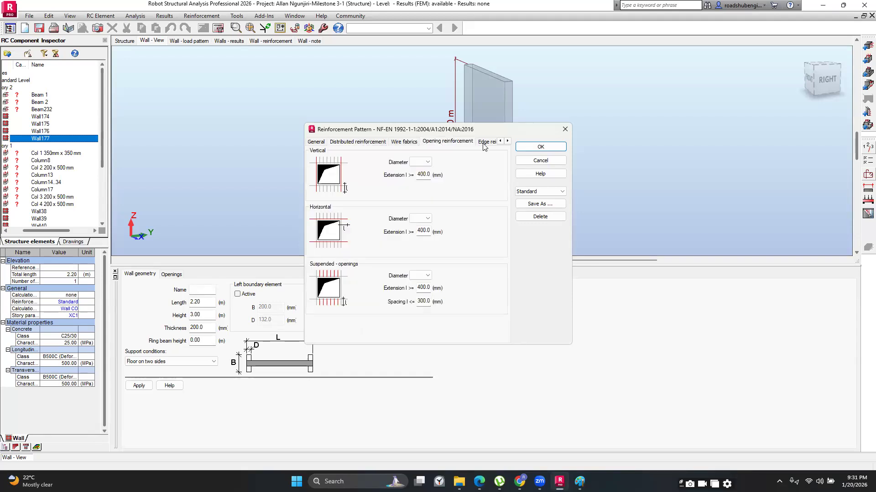
pyautogui.click(485, 142)
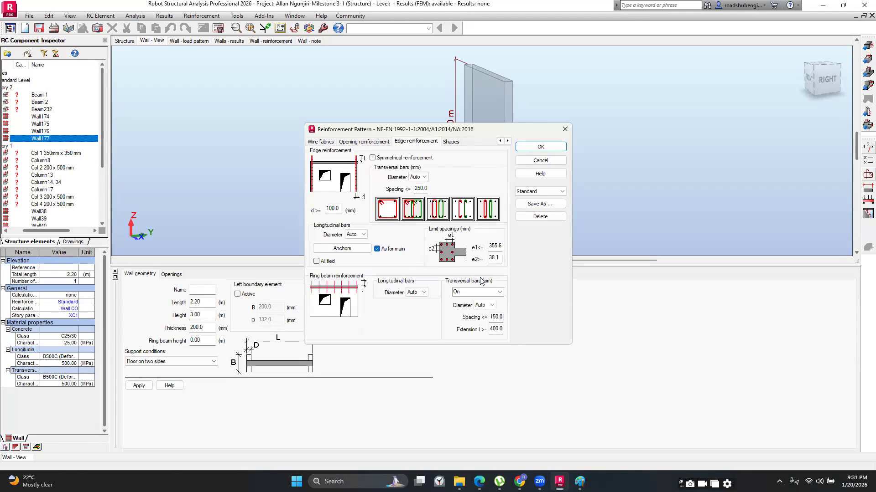
pyautogui.click(540, 147)
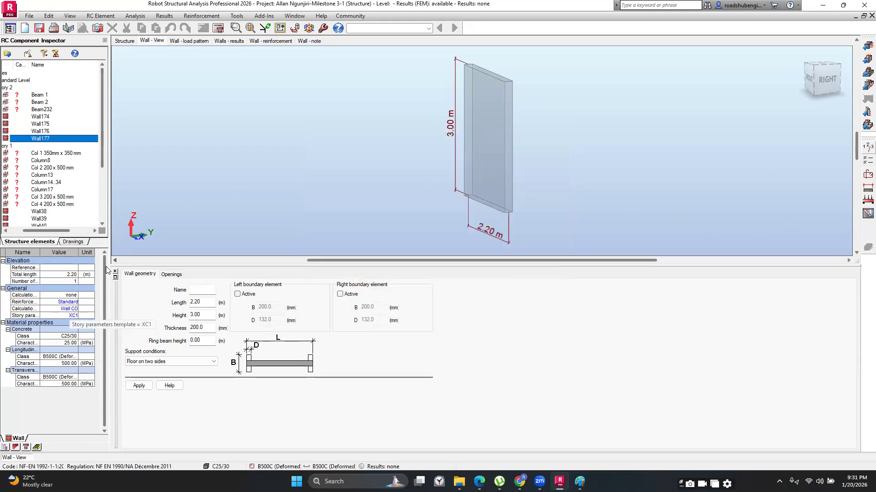
# - Run the provided reinforcement calculation for Wall177 in Story 2
pyautogui.click(218, 29)
pyautogui.click(457, 281)
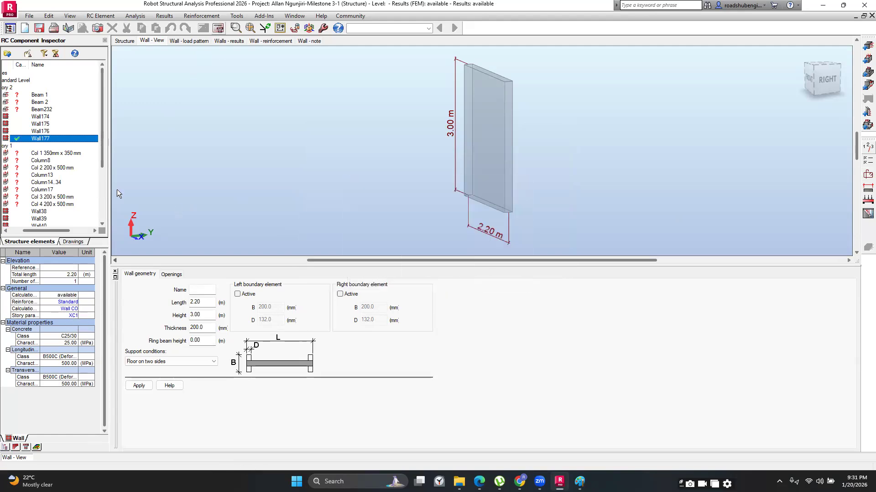
pyautogui.scroll(-1, 77, 144)
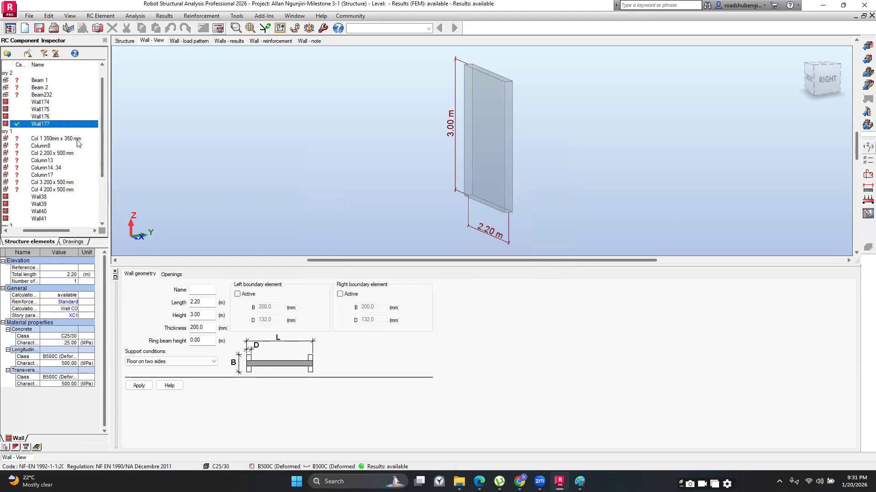
pyautogui.scroll(1, 77, 143)
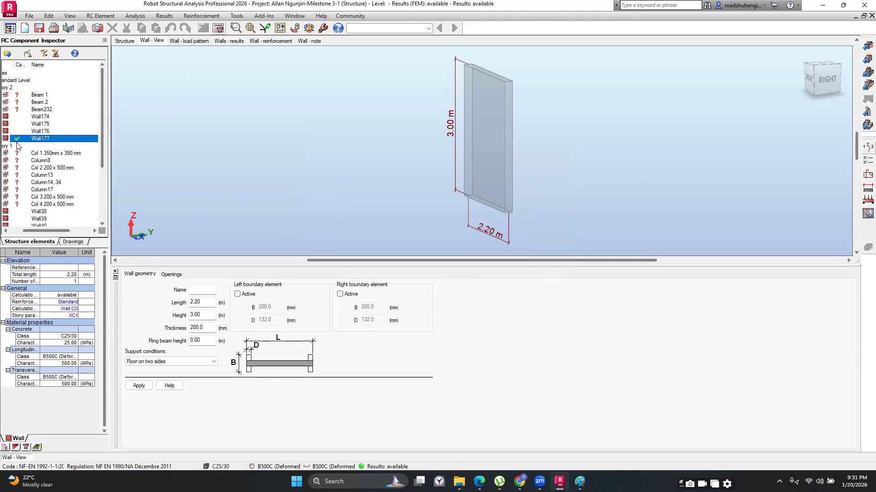
# - View Wall177's load pattern and display all its reinforcement and ULS result diagrams
pyautogui.click(190, 41)
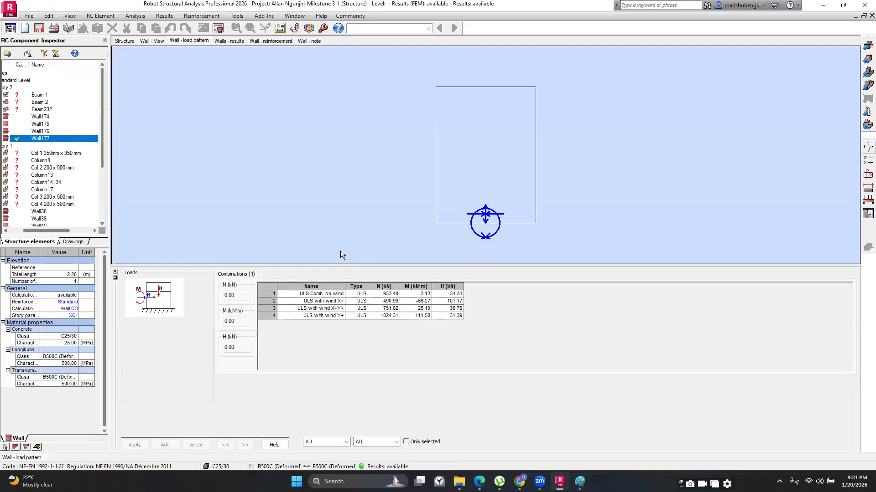
pyautogui.click(230, 41)
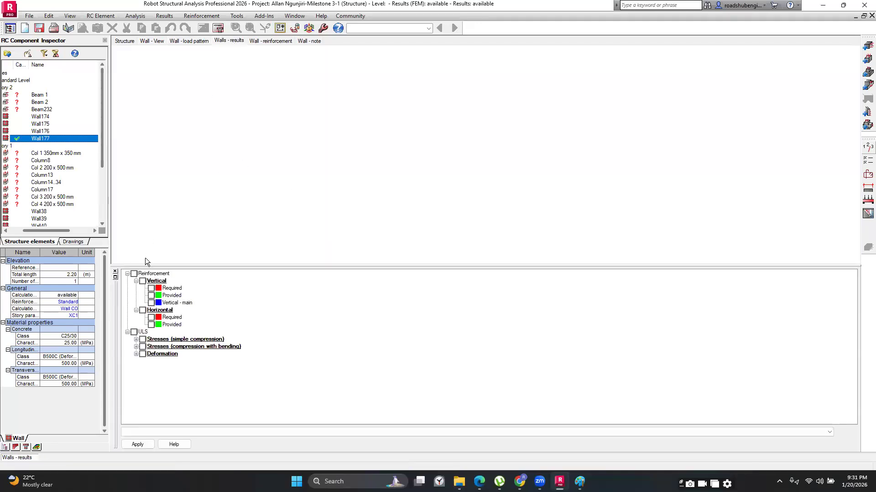
pyautogui.click(134, 274)
pyautogui.click(134, 274)
pyautogui.click(134, 274)
pyautogui.click(145, 444)
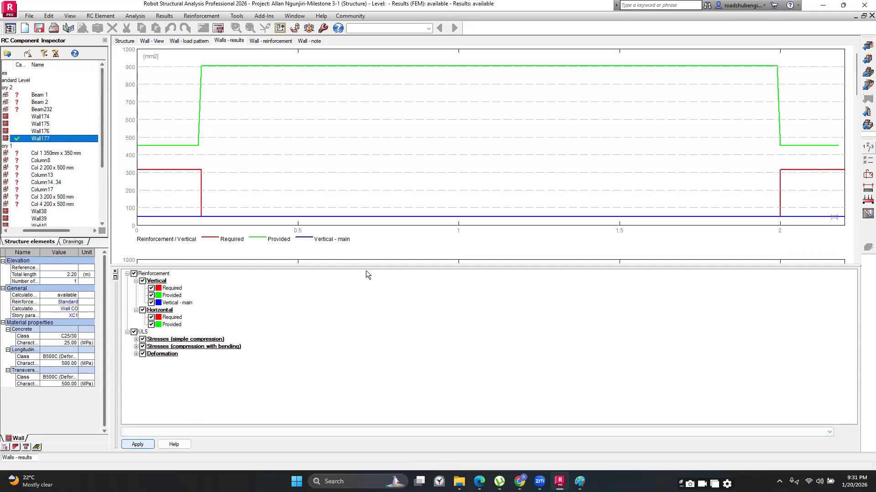
# - Examine Wall177's diagrams for vertical and horizontal reinforcement, ULS stresses and deformation
pyautogui.scroll(-3, 341, 167)
pyautogui.scroll(3, 341, 168)
pyautogui.scroll(-3, 341, 172)
pyautogui.scroll(2, 341, 171)
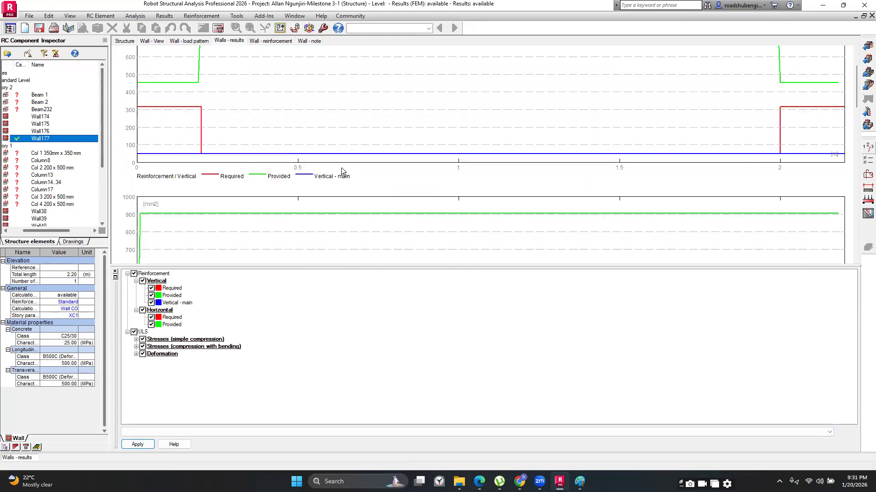
pyautogui.scroll(1, 342, 171)
pyautogui.scroll(-5, 343, 172)
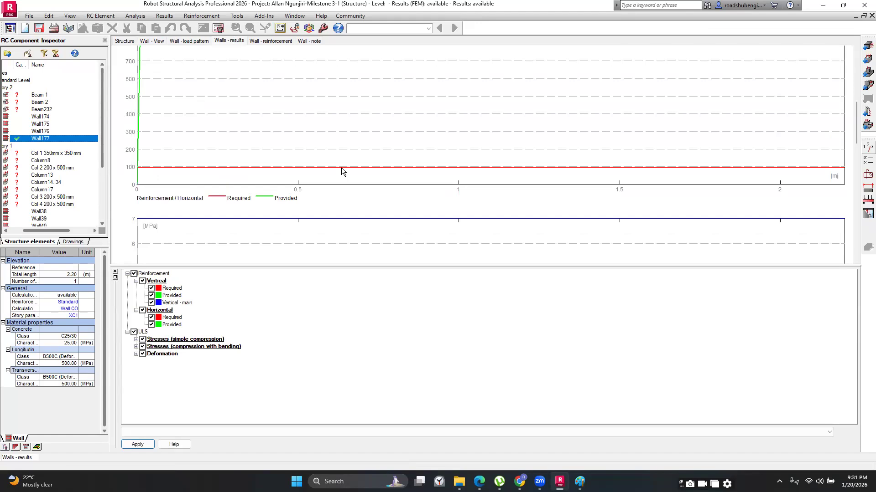
pyautogui.scroll(-6, 343, 172)
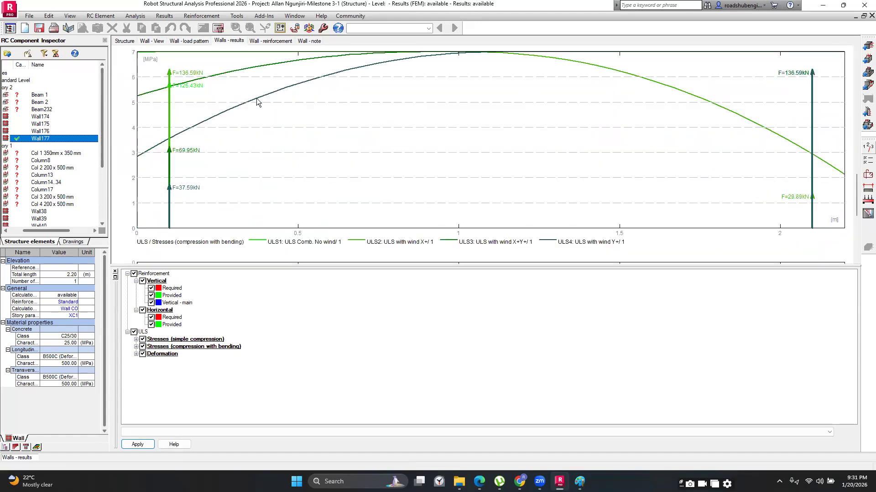
pyautogui.scroll(-3, 521, 184)
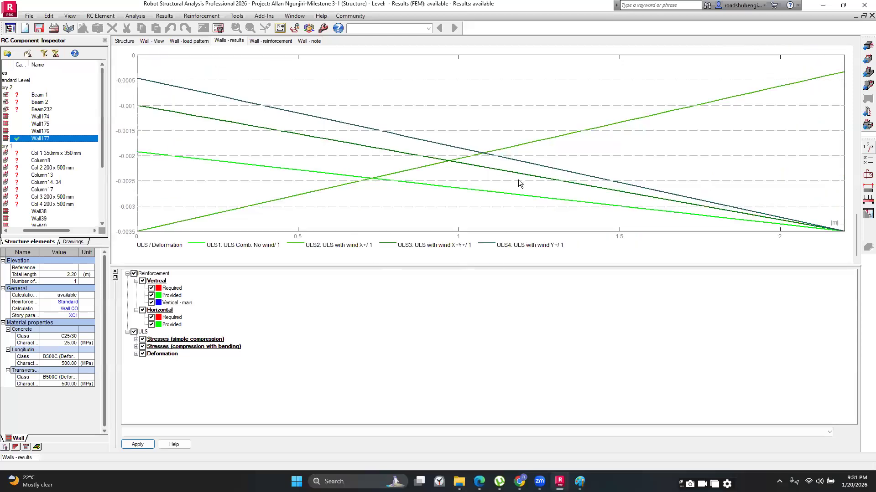
# - Inspect the reinforcement layout of Wall177 up close in front and 3D views
pyautogui.click(277, 41)
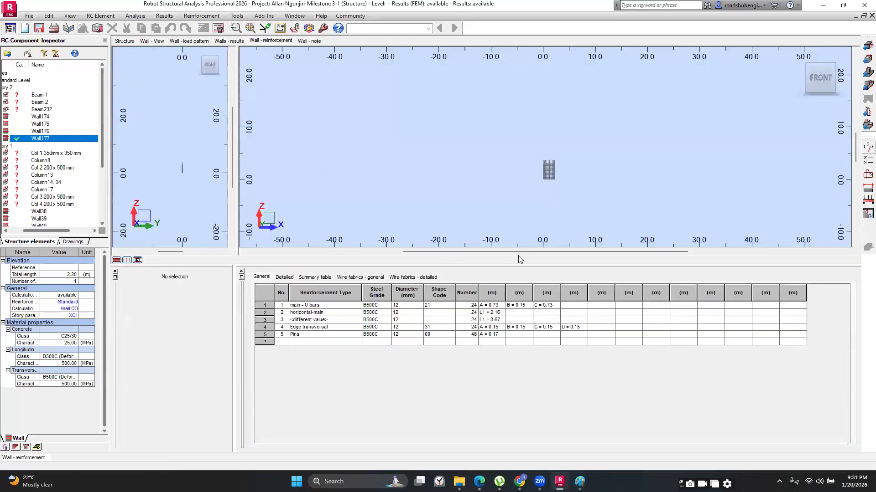
pyautogui.scroll(4, 551, 185)
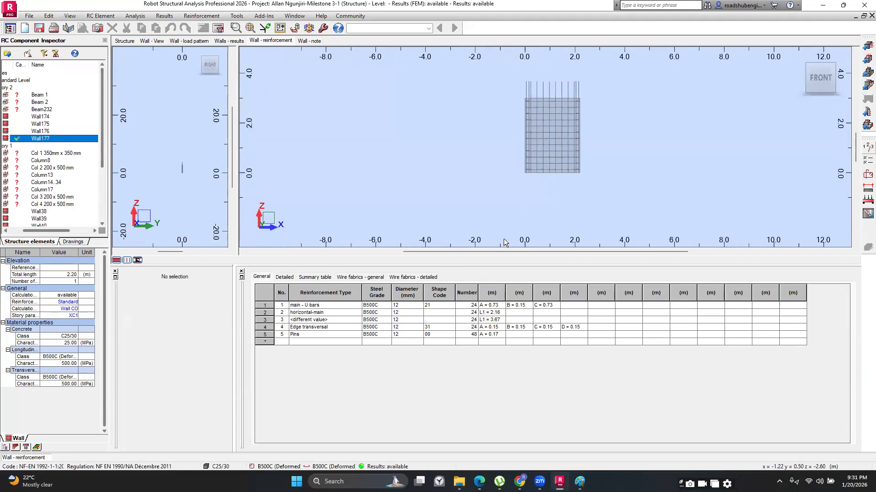
pyautogui.scroll(3, 585, 162)
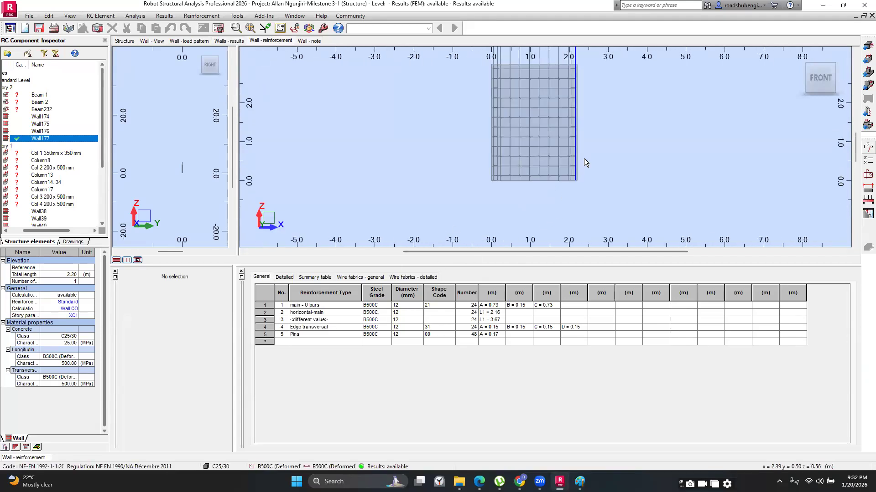
pyautogui.click(834, 67)
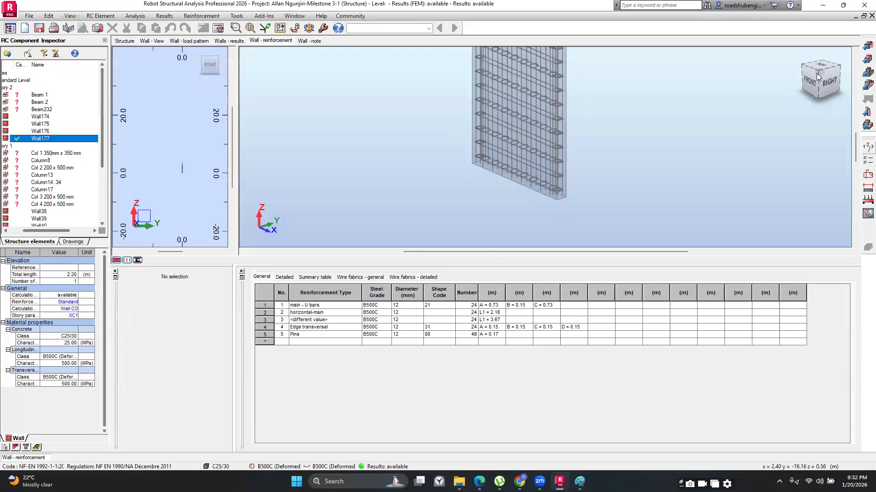
pyautogui.scroll(2, 604, 203)
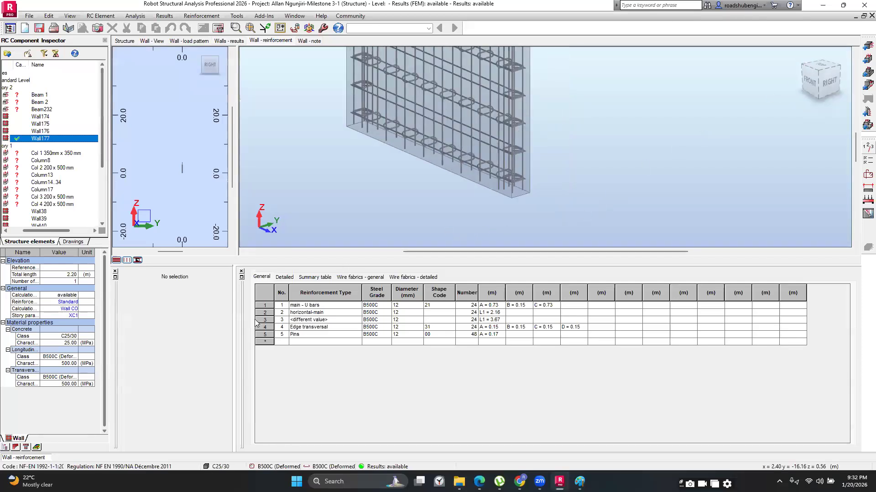
pyautogui.scroll(-2, 454, 172)
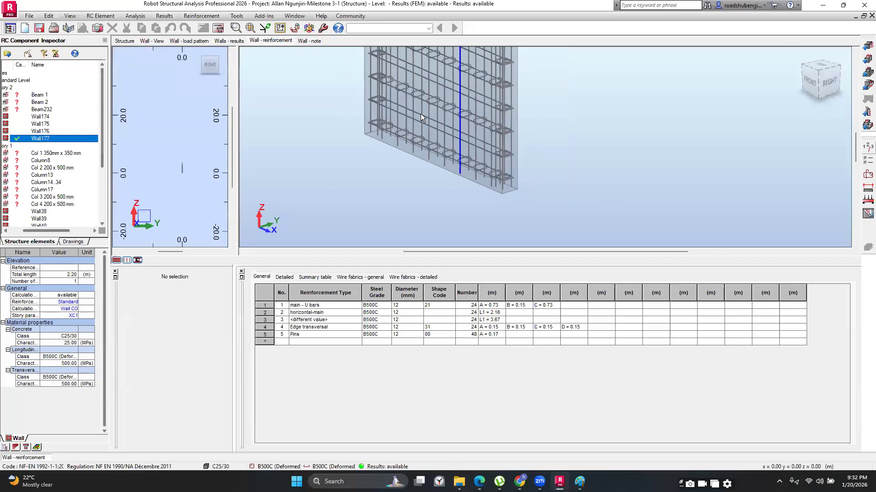
# - Read through Wall177's calculation note, covering materials, geometry, calculation options, results, reinforcement and material survey
pyautogui.click(306, 41)
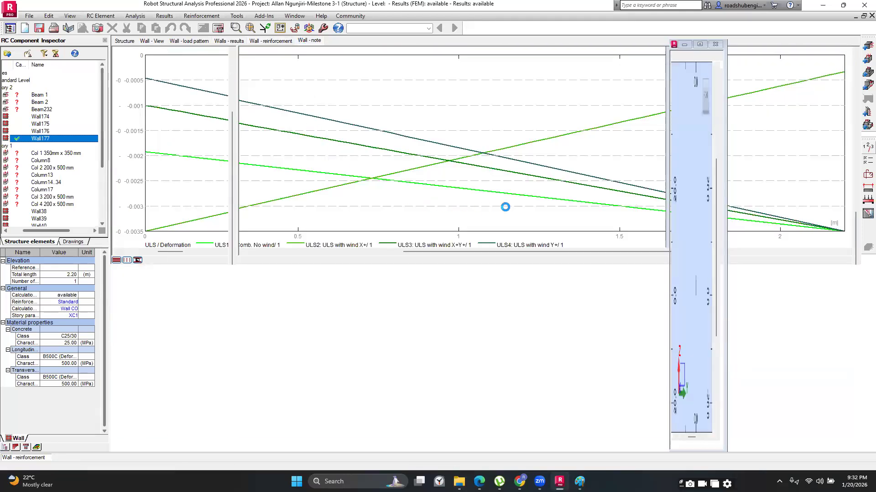
pyautogui.scroll(-10, 394, 226)
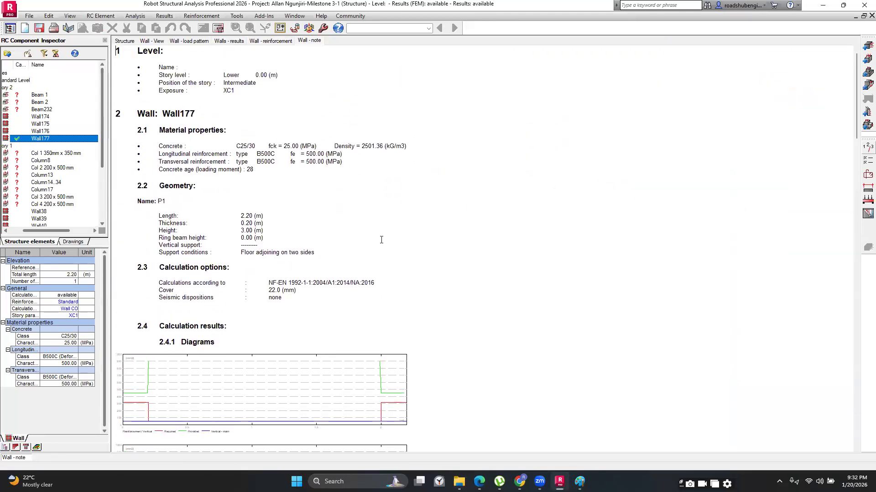
pyautogui.scroll(-10, 381, 238)
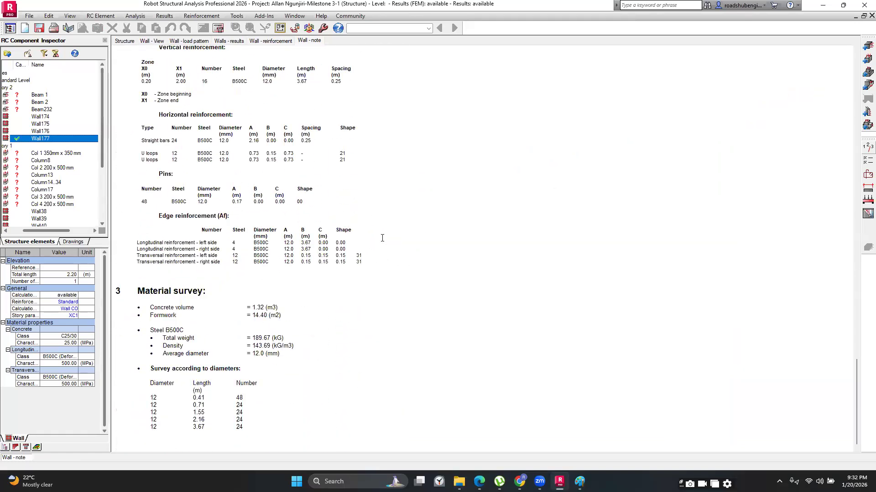
pyautogui.scroll(5, 383, 238)
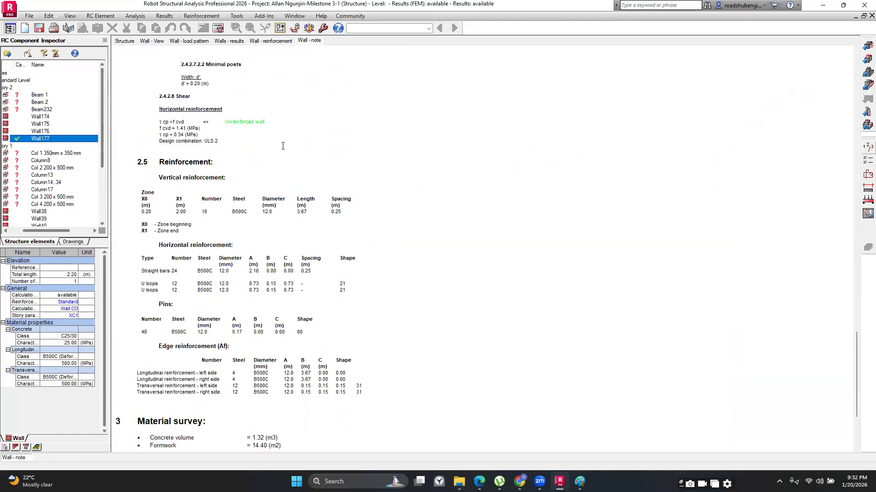
pyautogui.scroll(15, 282, 146)
pyautogui.scroll(20, 281, 202)
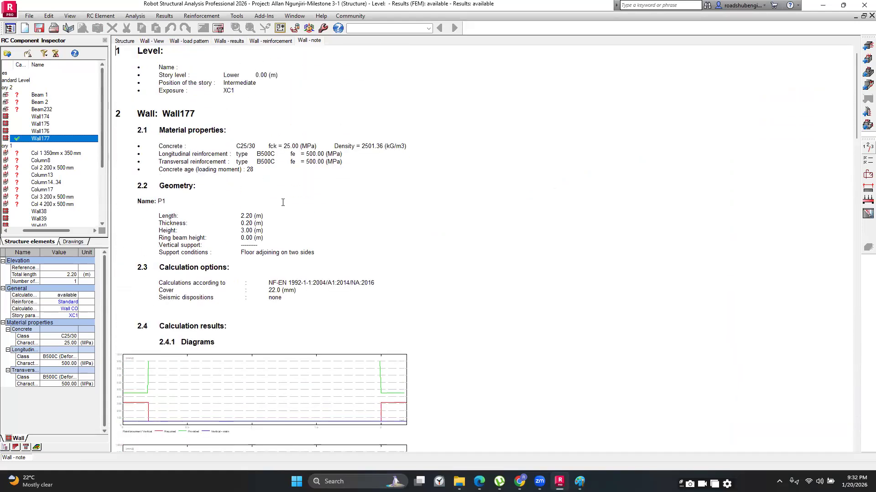
pyautogui.scroll(-8, 284, 202)
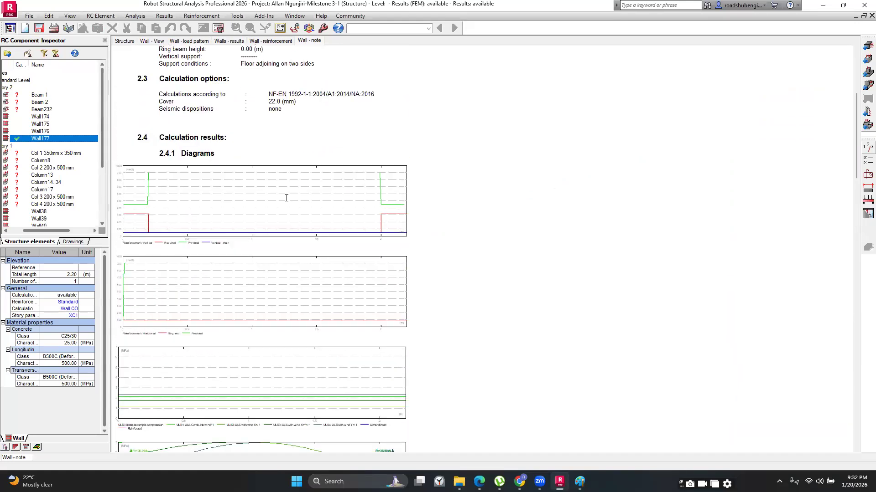
pyautogui.scroll(7, 286, 198)
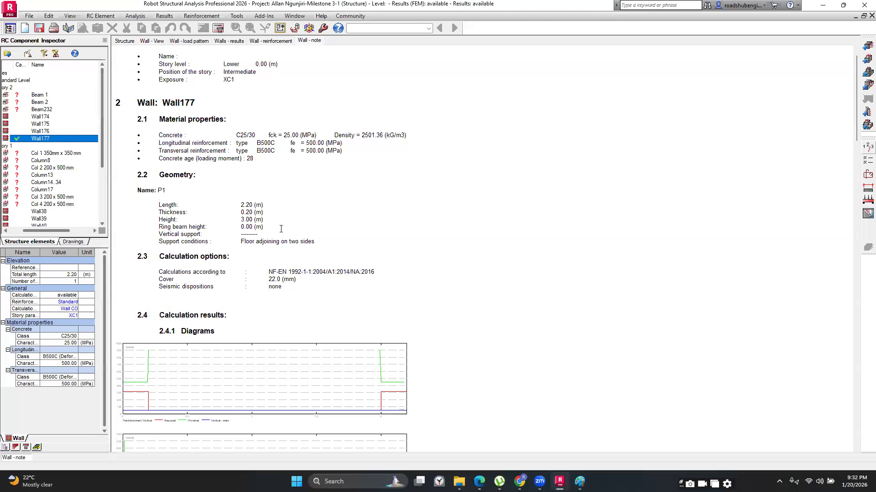
pyautogui.scroll(1, 281, 229)
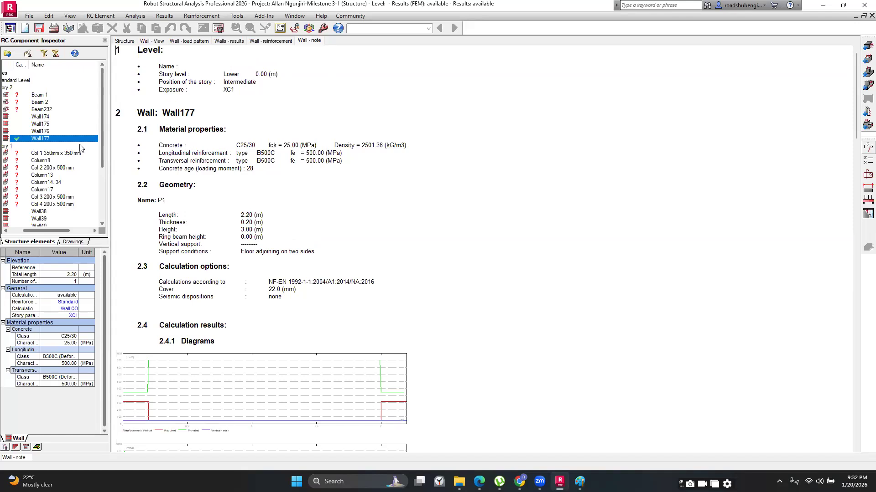
# - Assign the Walls reinforcement parameters to Wall41 on Story 1 and calculate its reinforcement
pyautogui.scroll(-4, 77, 147)
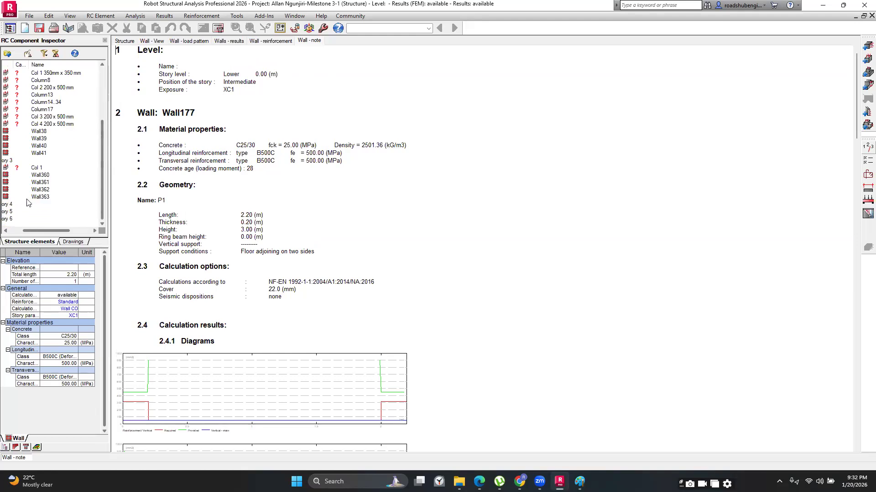
pyautogui.scroll(4, 41, 180)
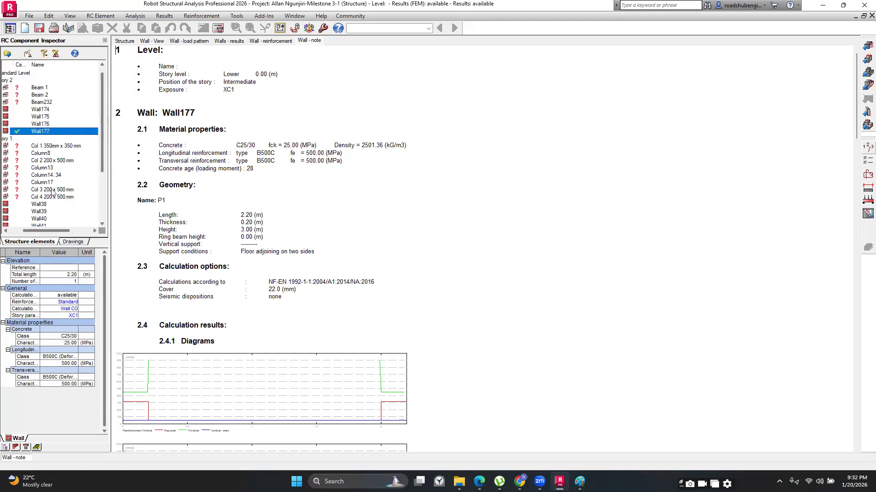
pyautogui.scroll(-1, 53, 191)
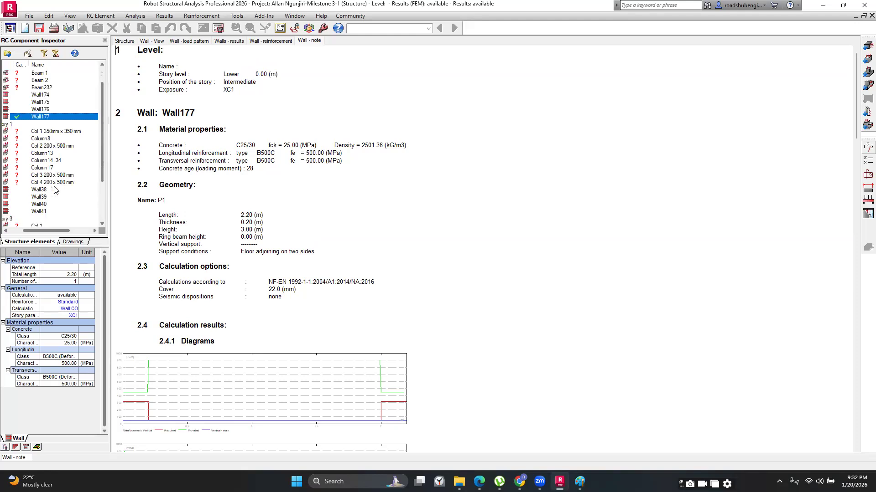
pyautogui.click(38, 212)
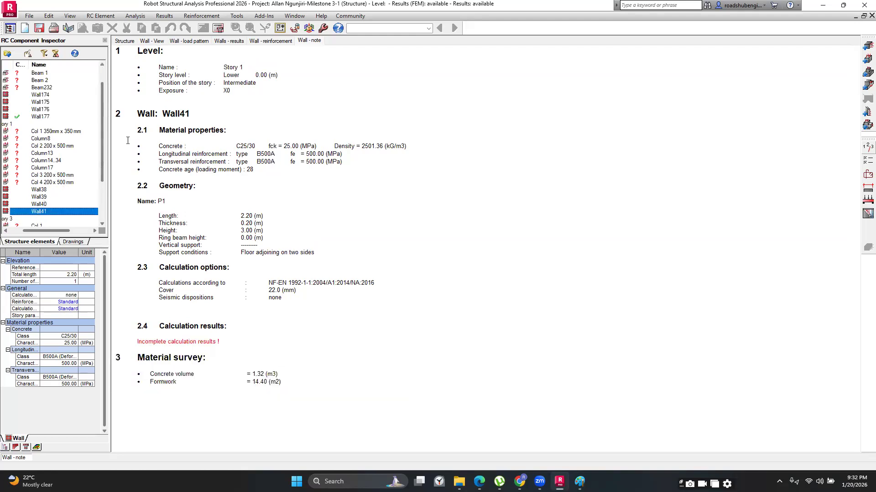
pyautogui.click(74, 302)
pyautogui.click(68, 309)
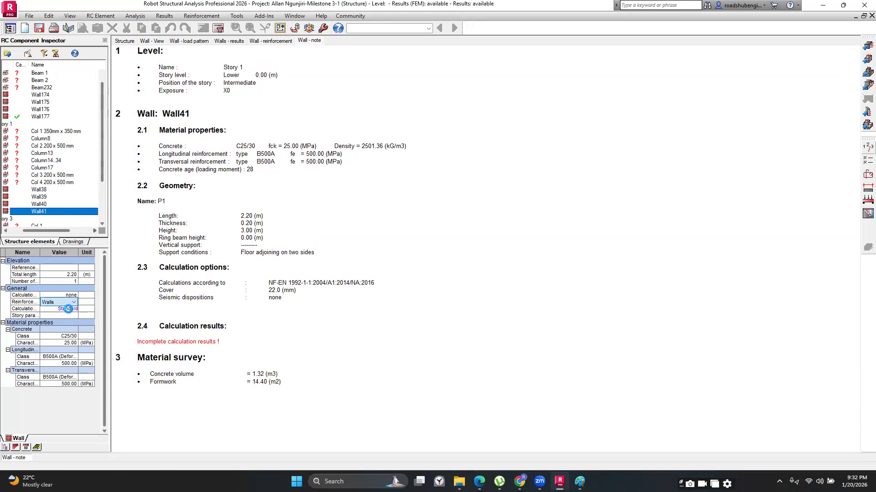
pyautogui.click(217, 29)
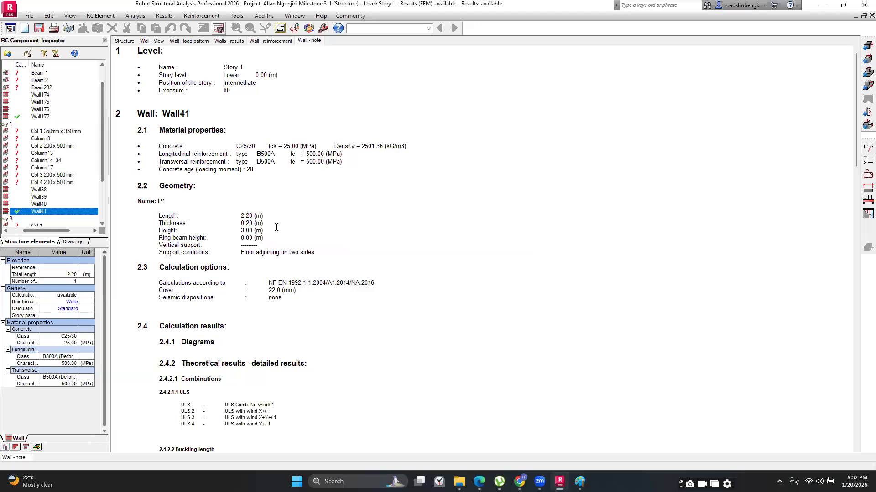
# - Review Wall41's calculation results and inspect its reinforcement layout up close in the 3D view
pyautogui.scroll(-20, 276, 226)
pyautogui.click(271, 41)
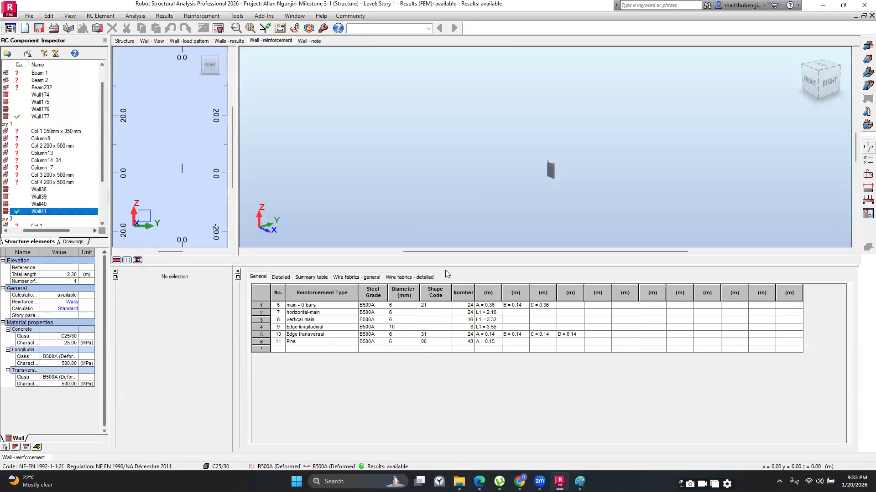
pyautogui.scroll(5, 551, 165)
pyautogui.scroll(4, 541, 166)
pyautogui.scroll(-3, 349, 78)
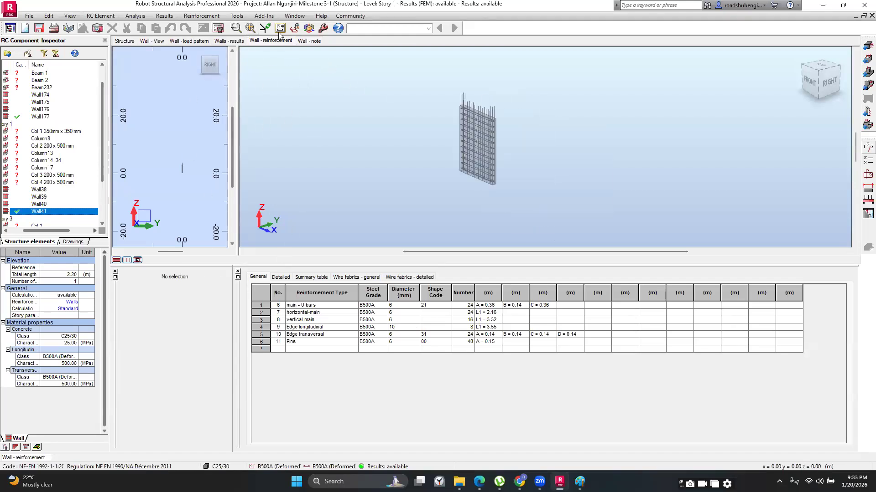
pyautogui.click(308, 40)
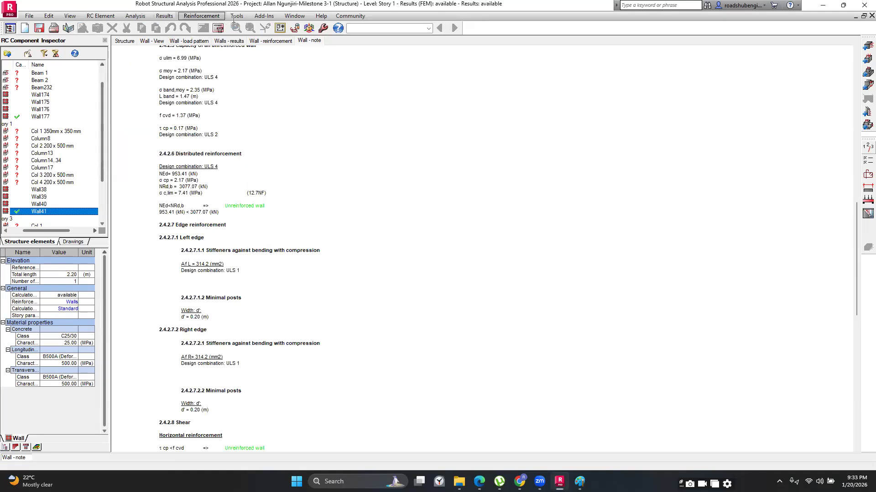
# - Generate Wall41's calculation note with all available sections and a detailed quantity survey, read through it and close it
pyautogui.click(167, 15)
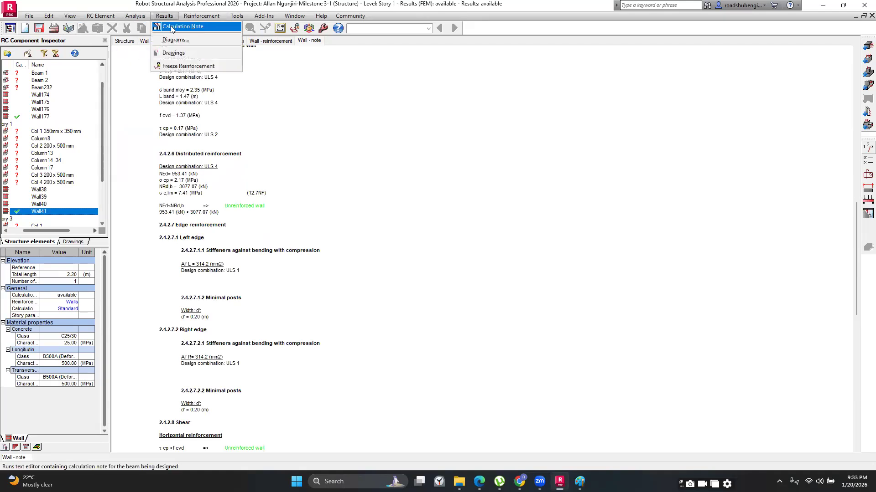
pyautogui.click(173, 27)
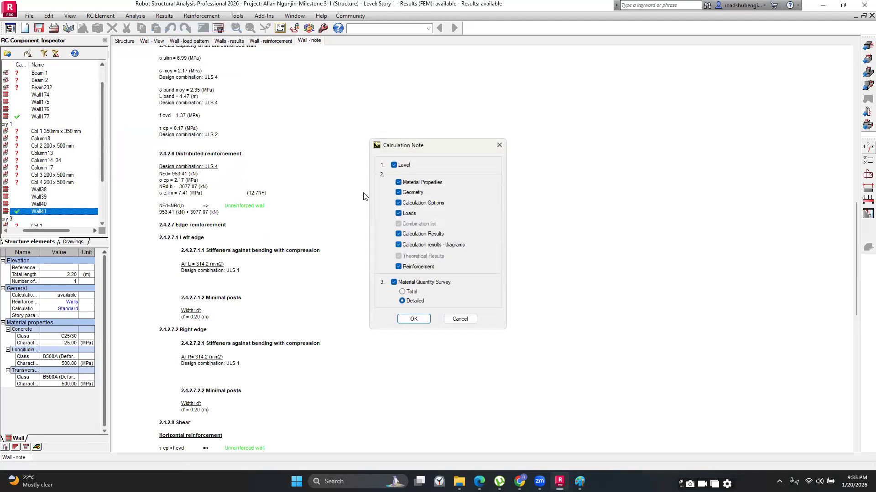
pyautogui.click(414, 320)
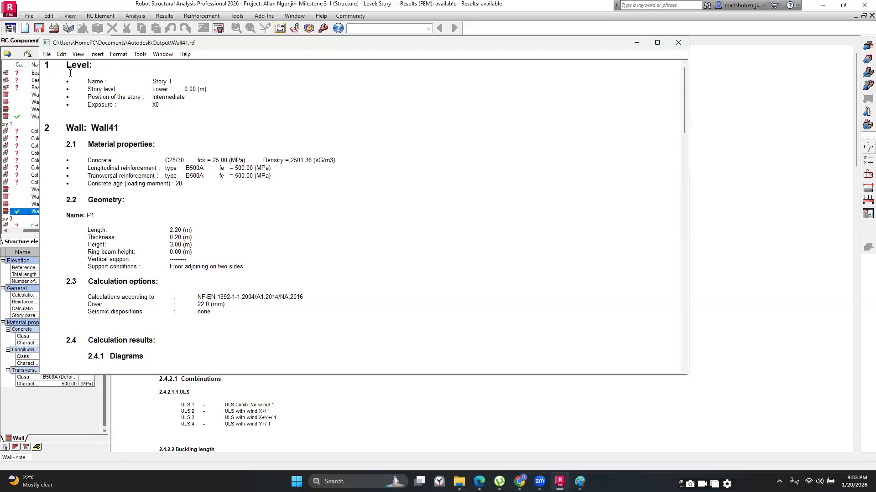
pyautogui.scroll(-20, 132, 190)
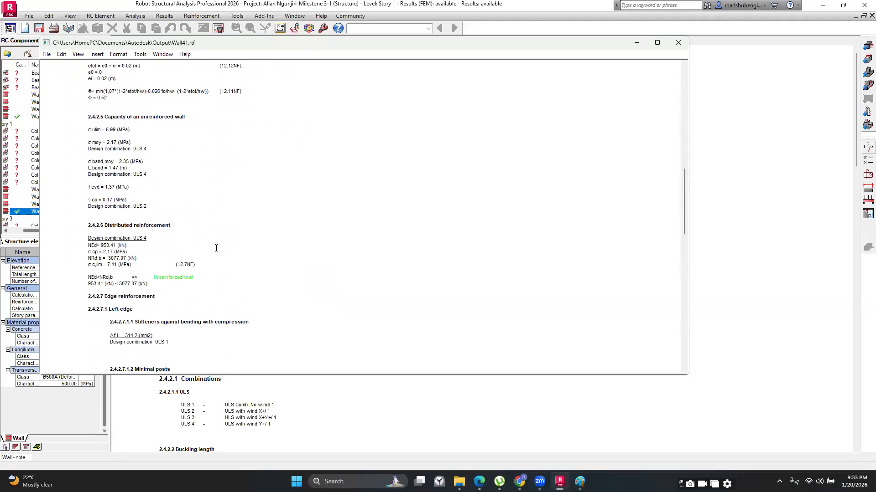
pyautogui.scroll(-10, 219, 249)
pyautogui.scroll(8, 273, 274)
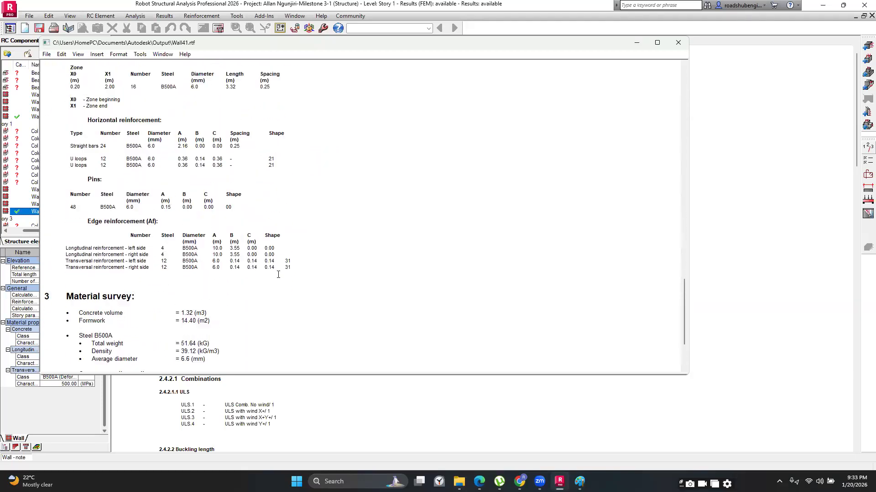
pyautogui.scroll(20, 279, 276)
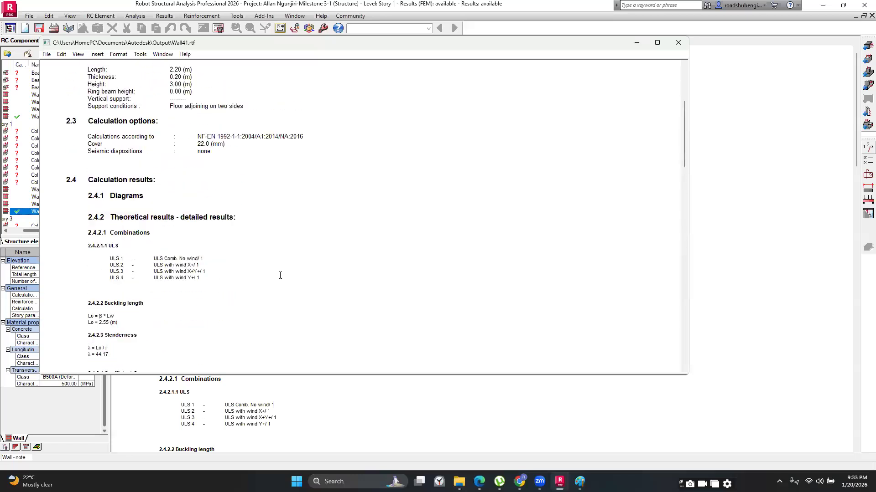
pyautogui.click(677, 44)
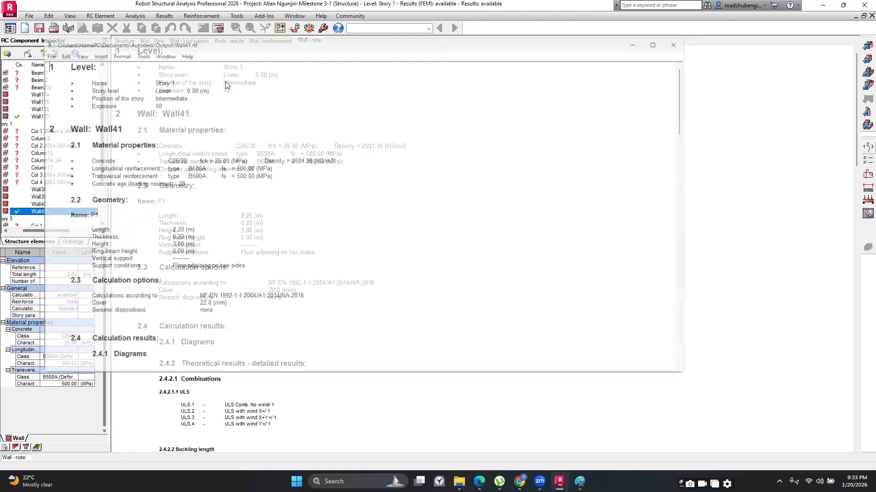
# - Display all reinforcement and ULS result diagrams for Wall41
pyautogui.click(221, 42)
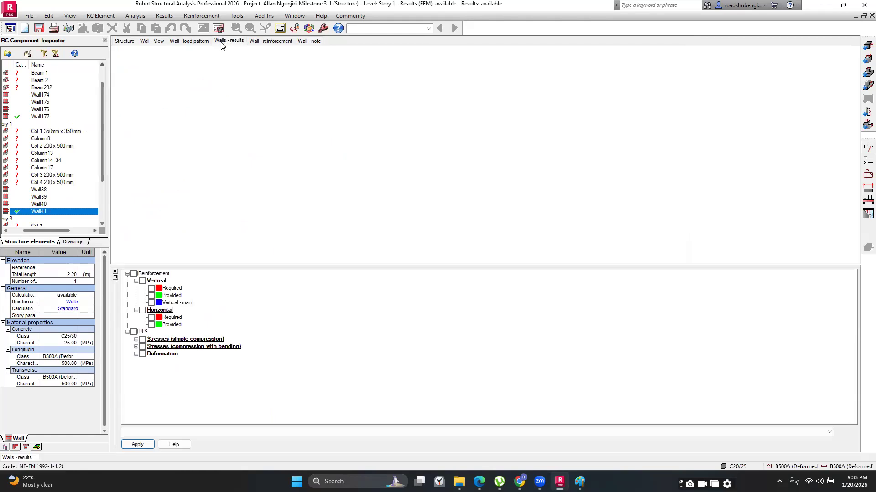
pyautogui.click(133, 332)
pyautogui.click(138, 445)
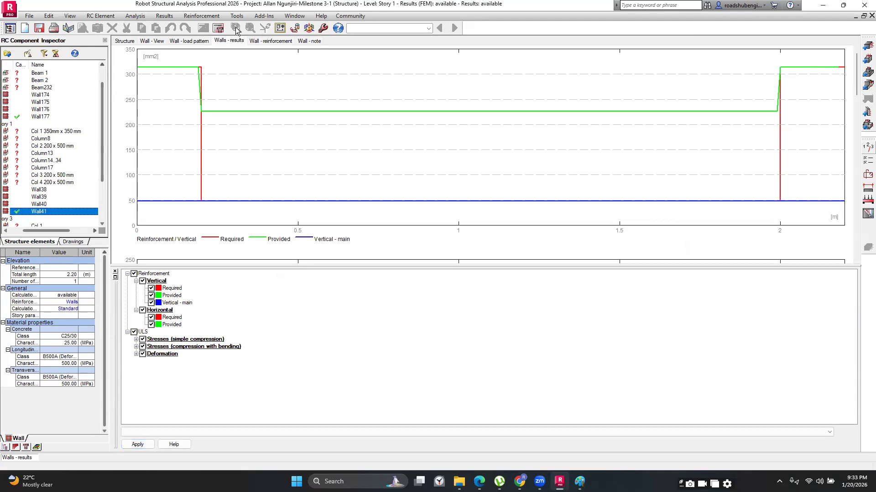
# - Regenerate Wall41's calculation note with the result diagrams included and check its contents
pyautogui.click(165, 16)
pyautogui.click(183, 25)
pyautogui.click(413, 319)
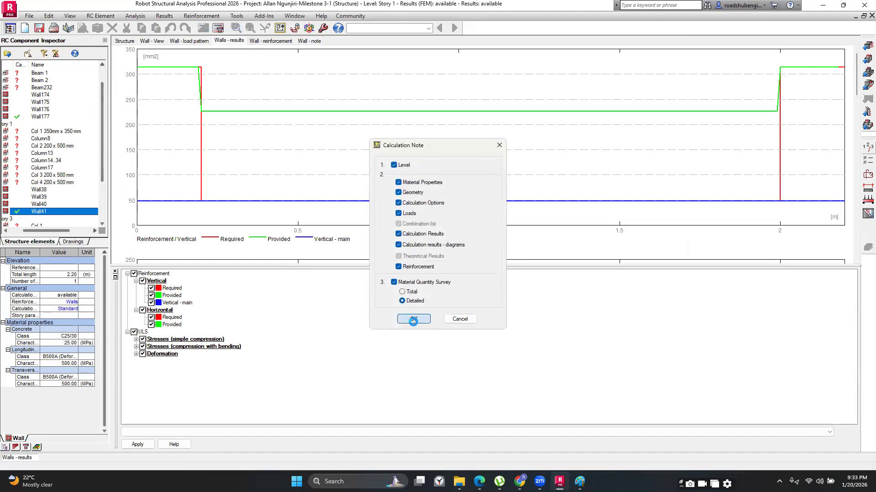
pyautogui.scroll(-20, 289, 214)
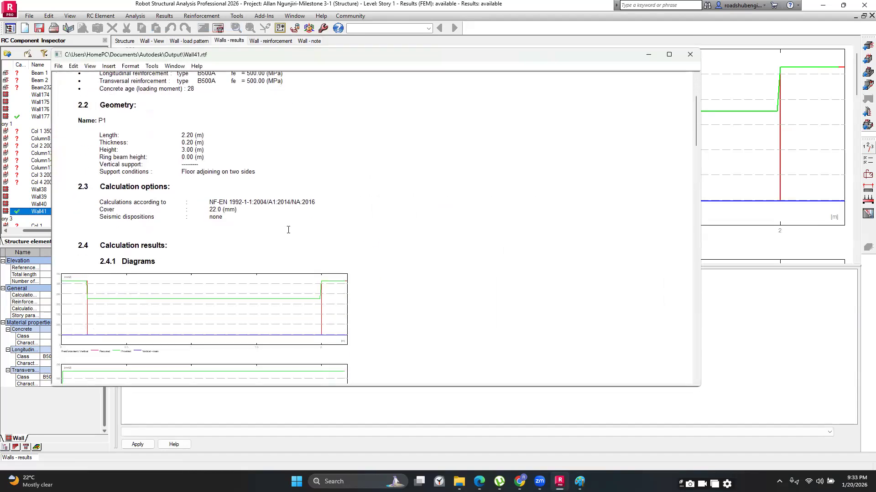
pyautogui.scroll(15, 290, 233)
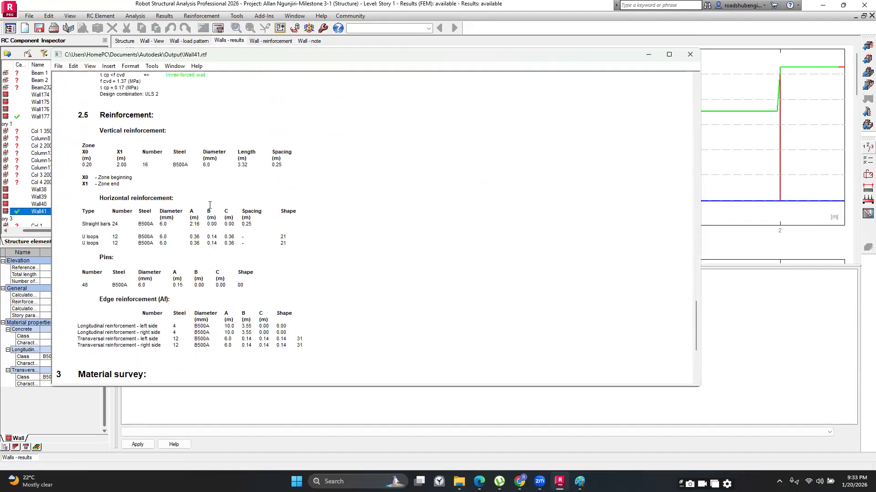
# - Save Wall41's calculation note as "liftcore Design" in Rich Text Format in the Design Reports folder and close it
pyautogui.click(59, 66)
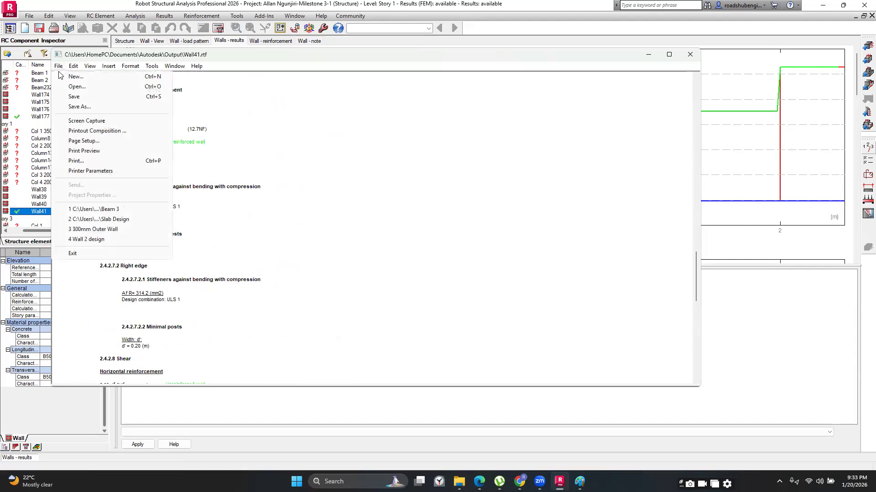
pyautogui.click(80, 107)
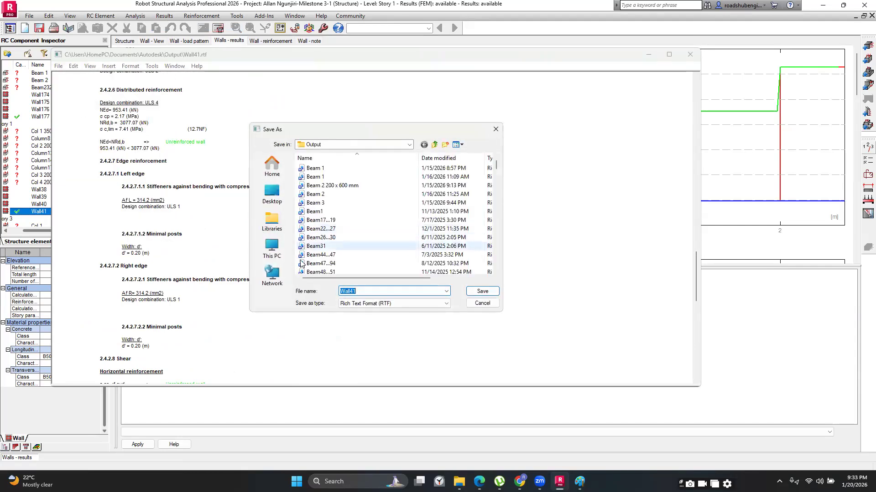
pyautogui.click(274, 194)
pyautogui.scroll(-5, 379, 205)
pyautogui.scroll(4, 372, 211)
pyautogui.doubleClick(345, 251)
pyautogui.moveTo(371, 293); pyautogui.dragTo(334, 295)
pyautogui.press('BackSpace')
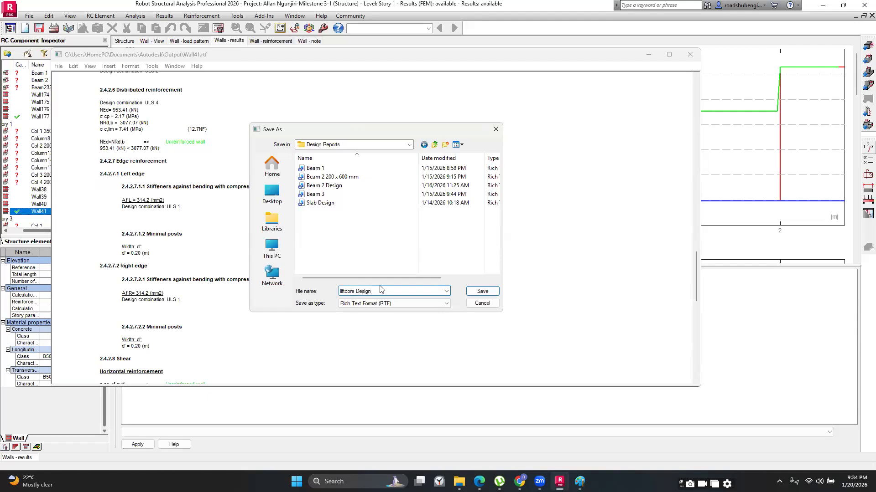
pyautogui.click(482, 292)
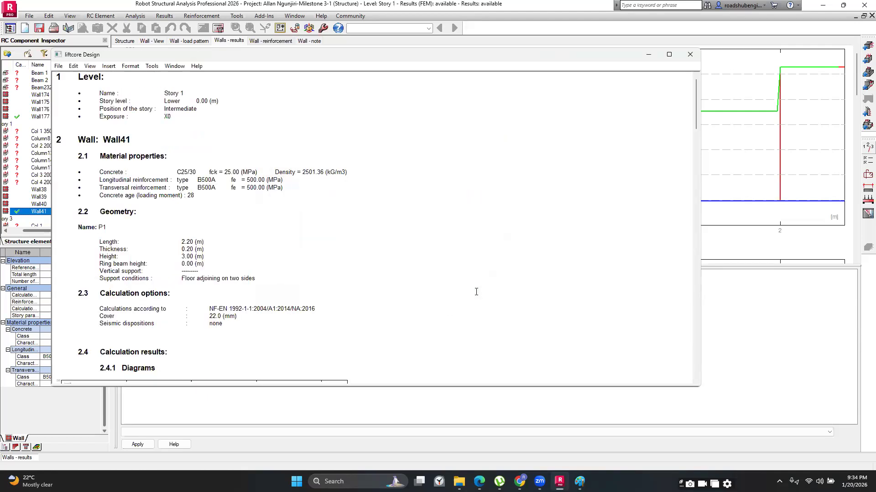
pyautogui.scroll(-5, 477, 291)
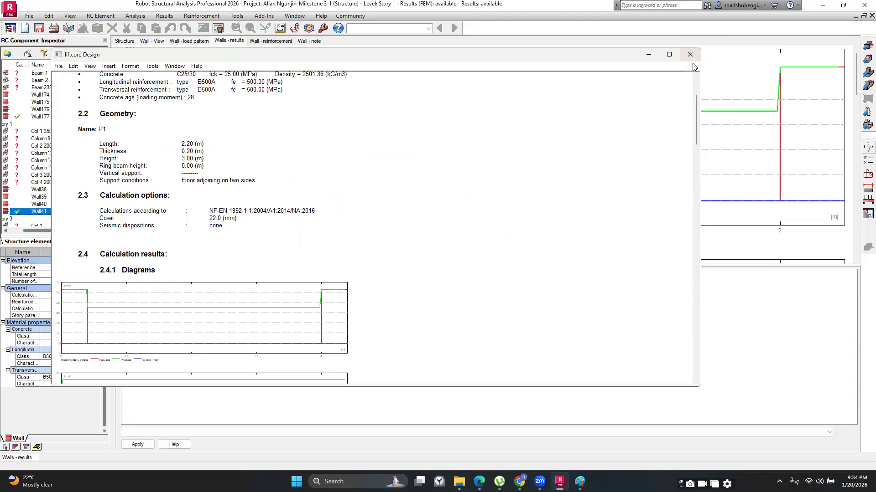
pyautogui.click(691, 59)
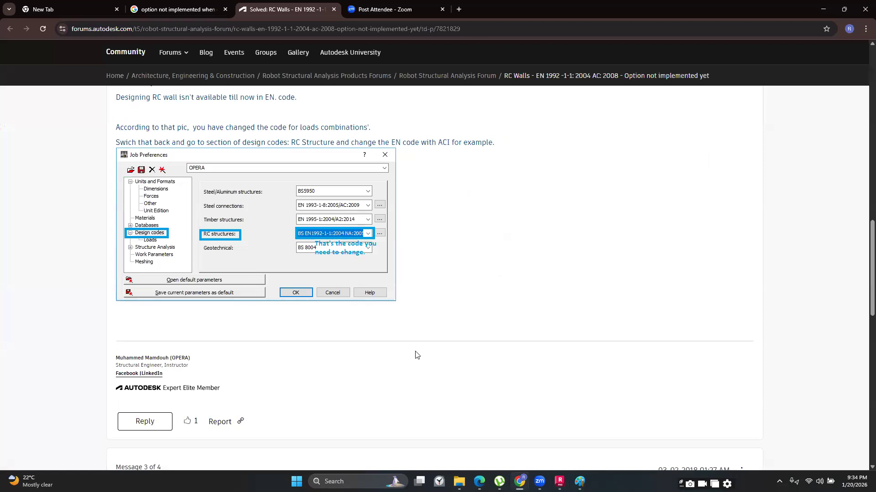
pyautogui.hotkey('alt', 'Tab')
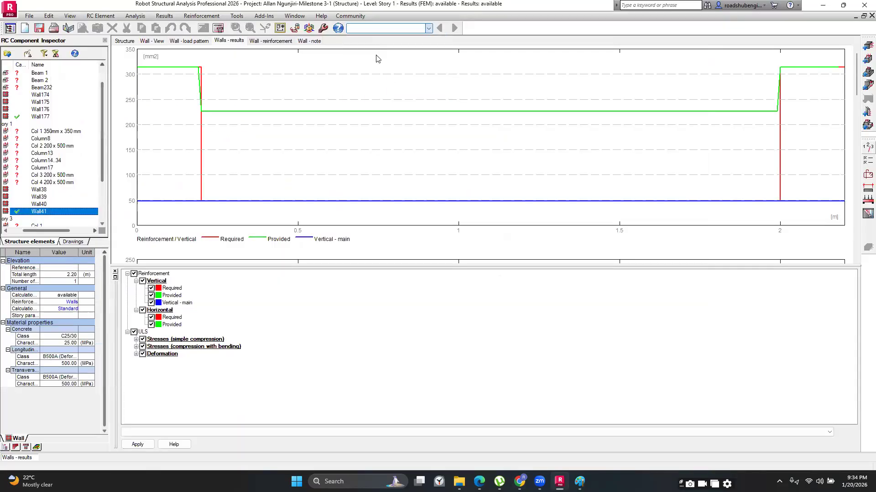
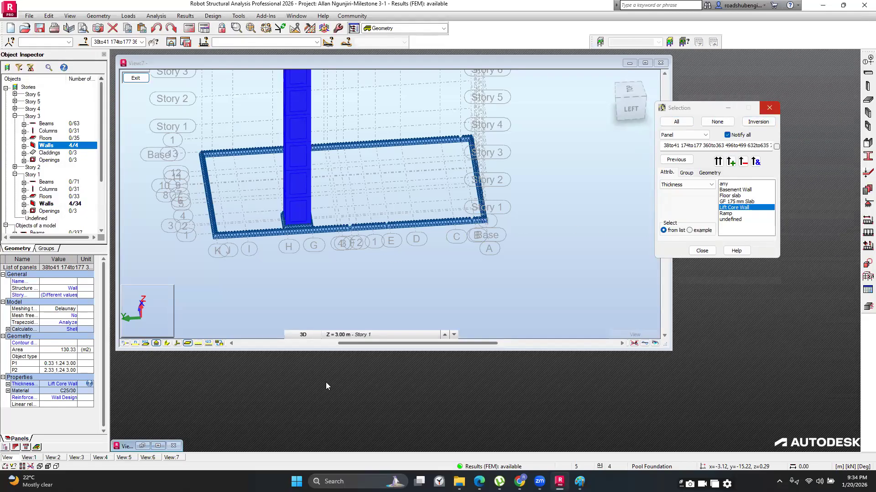
# - Dismiss the selection dialog, return to the maximized full building view and select basement wall panel 306 on Story 1
pyautogui.click(158, 446)
pyautogui.click(770, 110)
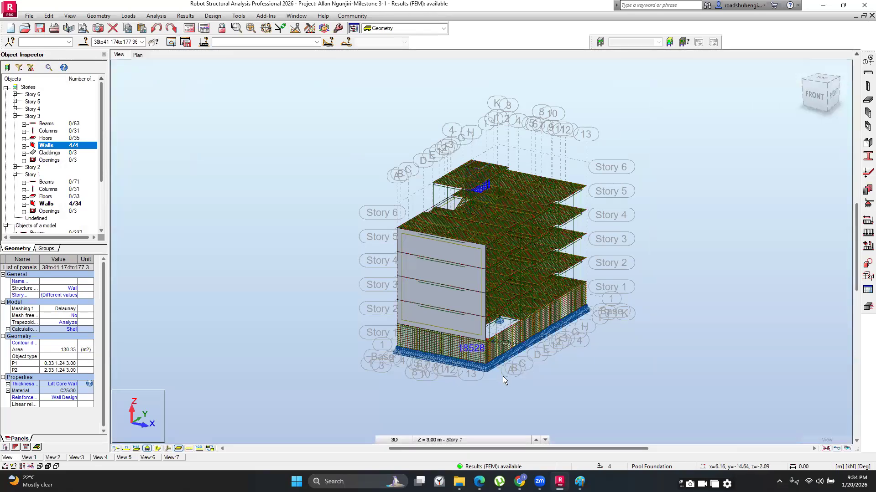
pyautogui.scroll(1, 369, 433)
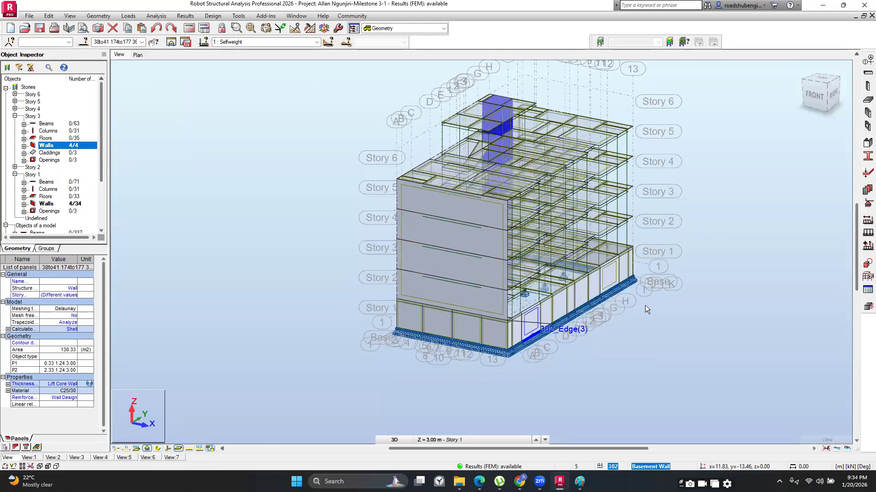
pyautogui.scroll(4, 644, 305)
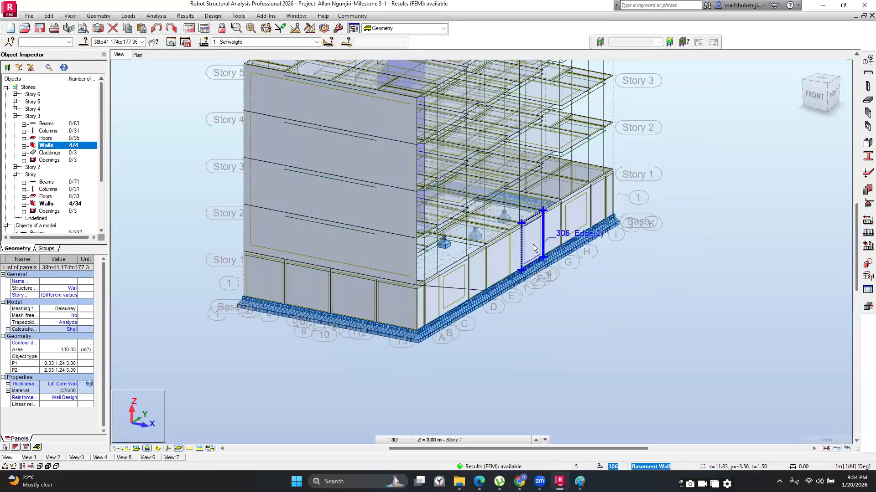
pyautogui.click(534, 245)
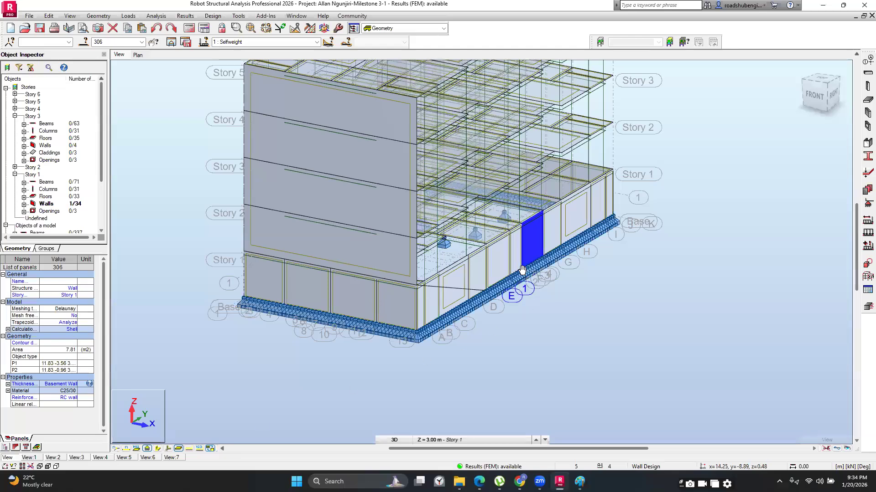
pyautogui.scroll(3, 522, 289)
pyautogui.scroll(-3, 484, 286)
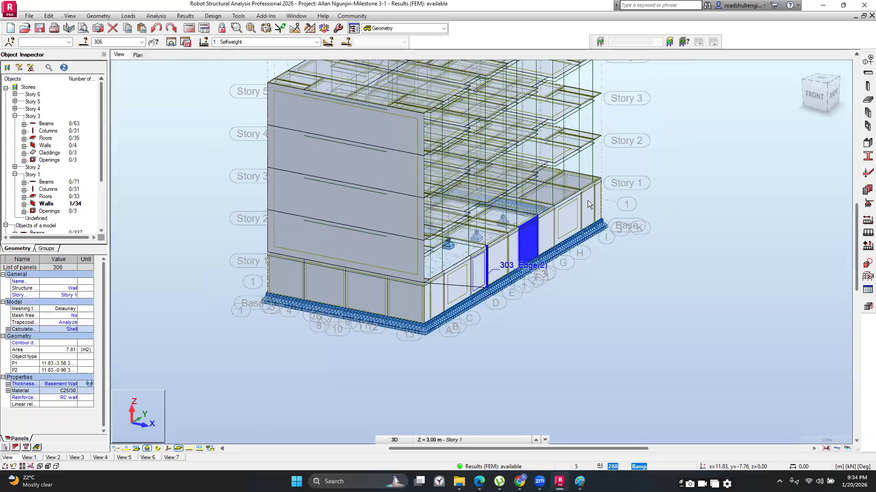
pyautogui.scroll(3, 331, 368)
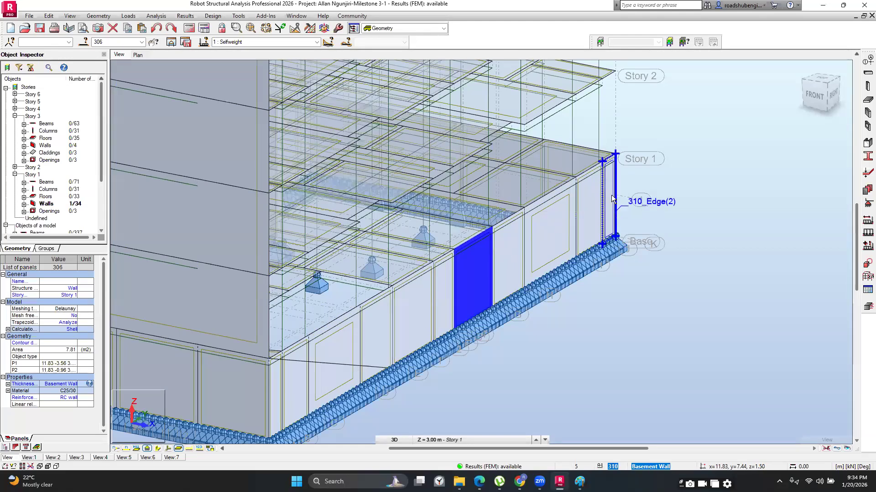
# - Select basement wall panel 308 on Story 1 and load it into provided wall reinforcement design with the manual ULS combinations
pyautogui.scroll(-2, 611, 195)
pyautogui.scroll(2, 521, 264)
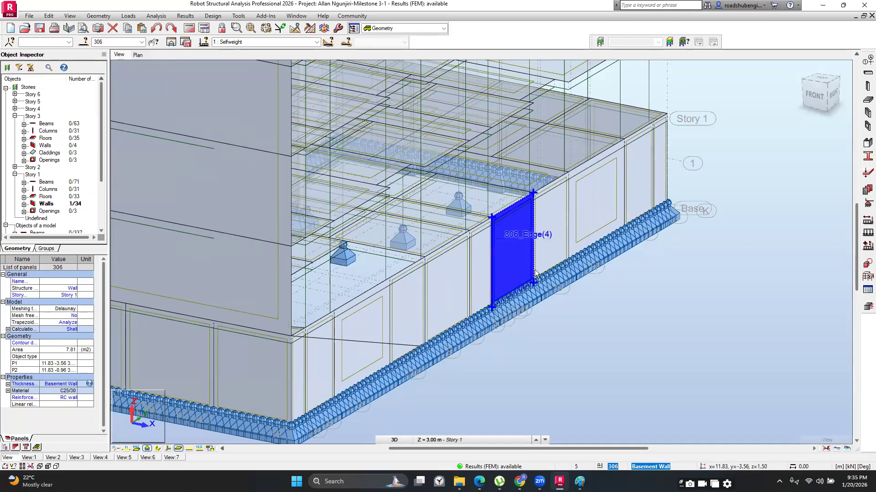
pyautogui.scroll(-1, 507, 256)
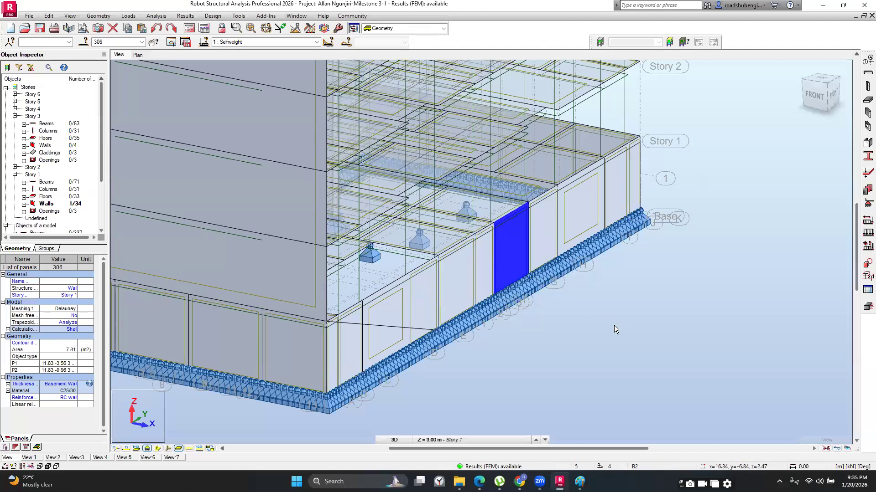
pyautogui.scroll(-2, 614, 325)
pyautogui.scroll(-1, 620, 325)
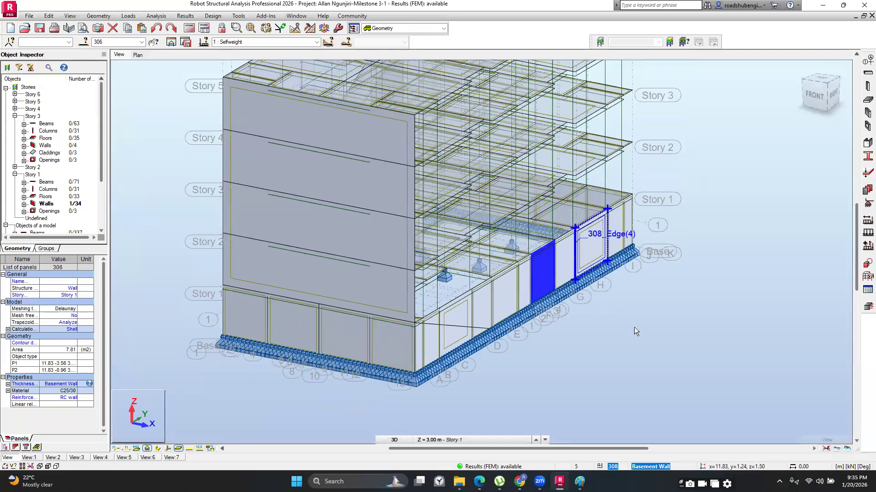
pyautogui.click(590, 253)
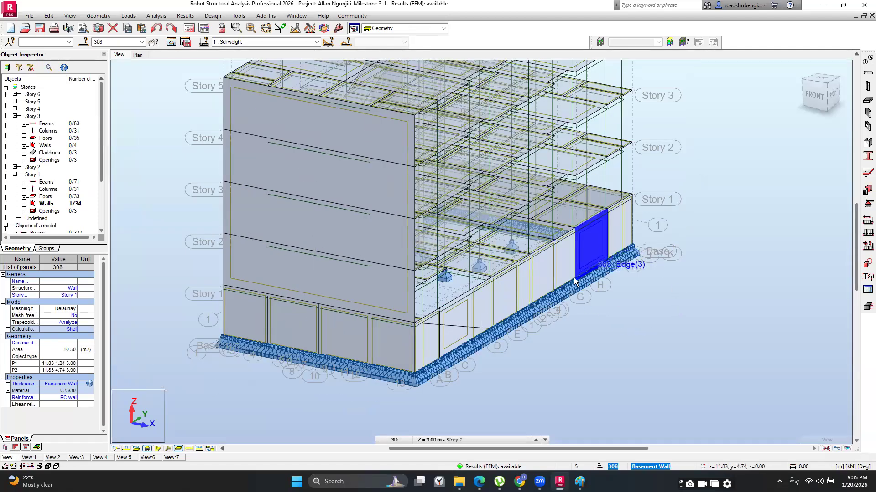
pyautogui.click(215, 17)
pyautogui.click(247, 117)
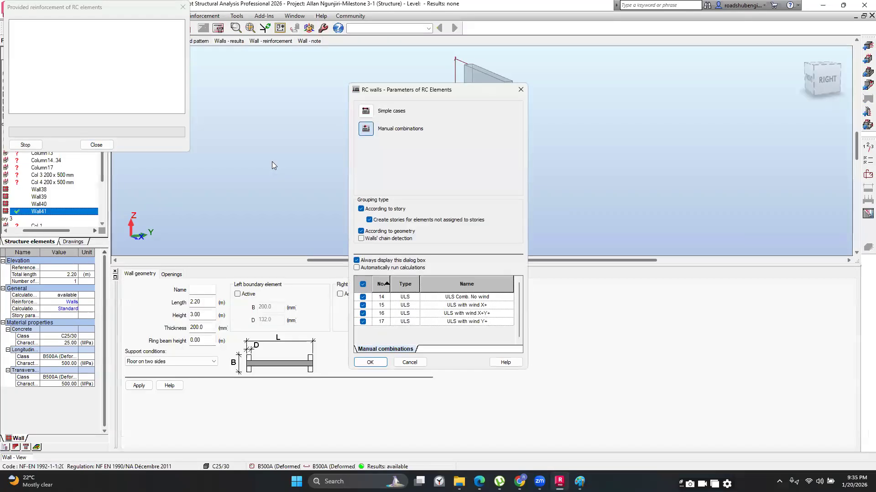
pyautogui.click(371, 362)
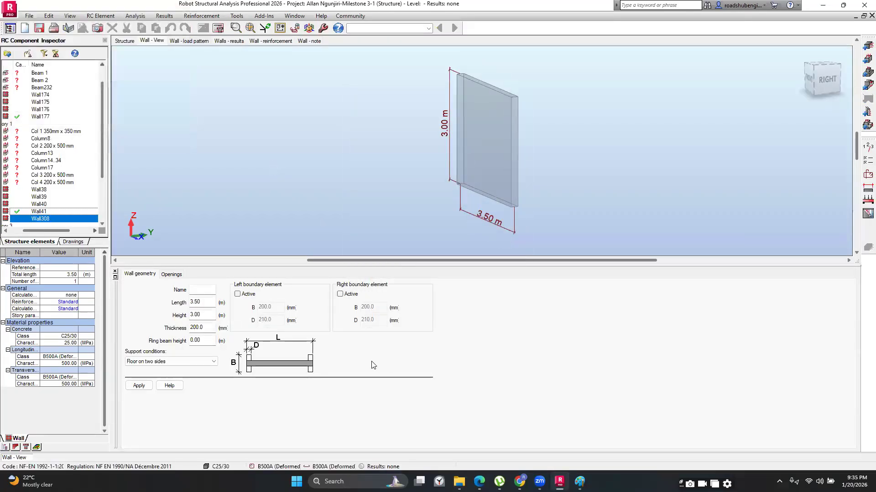
# - Assign the Wall CO calculation options to Wall308 and run its reinforcement calculation
pyautogui.click(49, 219)
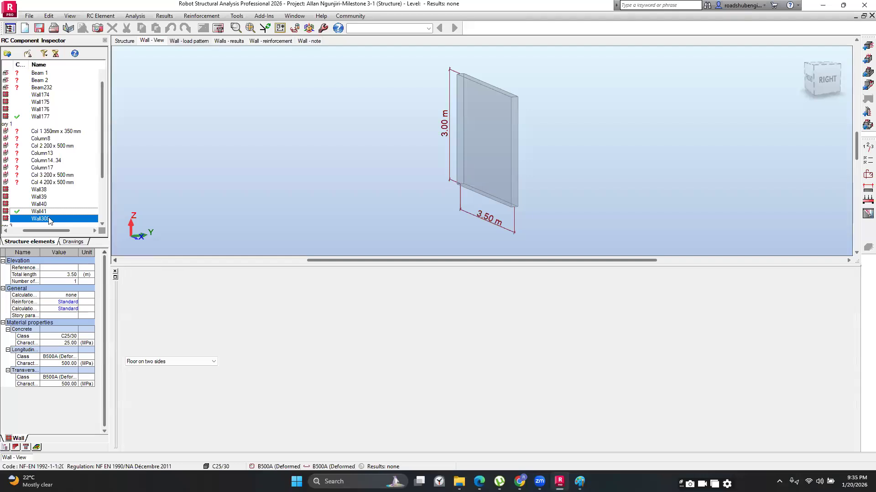
pyautogui.click(83, 218)
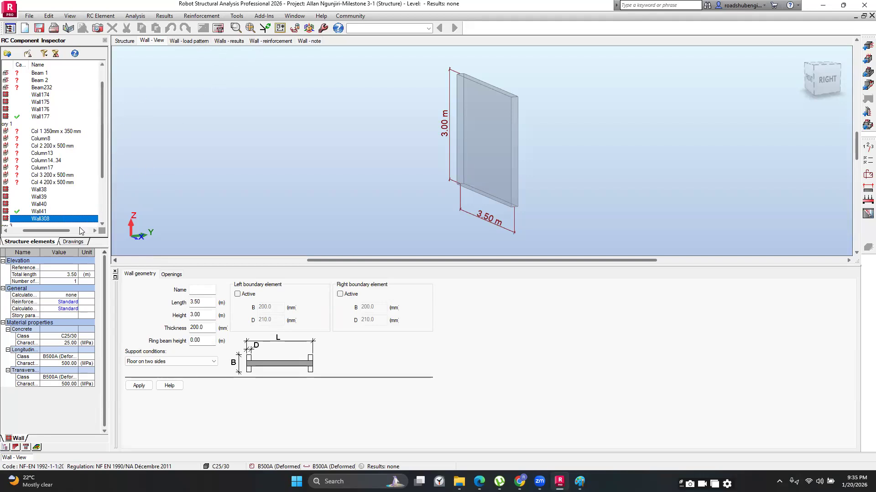
pyautogui.click(73, 310)
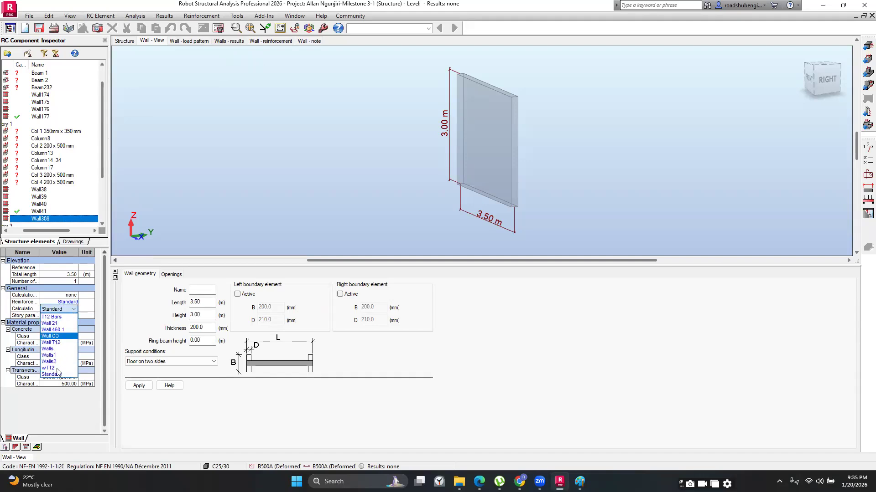
pyautogui.click(58, 336)
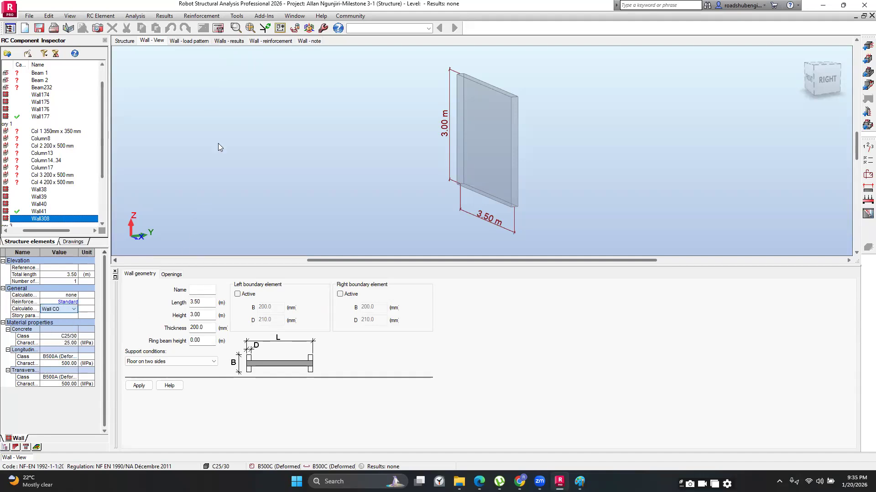
pyautogui.click(218, 27)
pyautogui.click(466, 283)
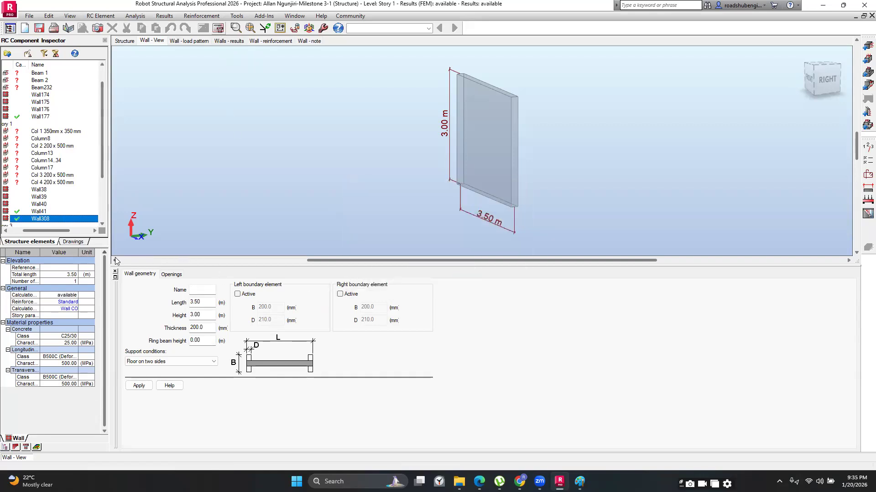
# - Check Wall308's load combinations, then display and review all its reinforcement and ULS result diagrams
pyautogui.click(187, 41)
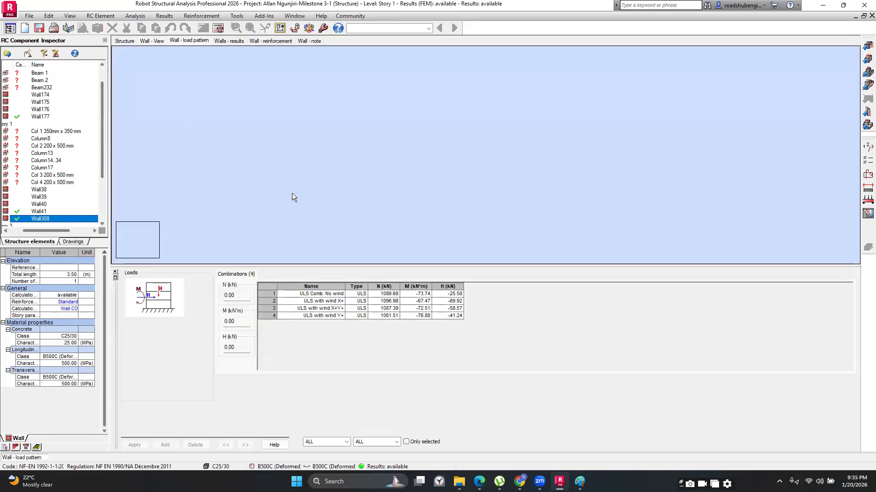
pyautogui.click(228, 41)
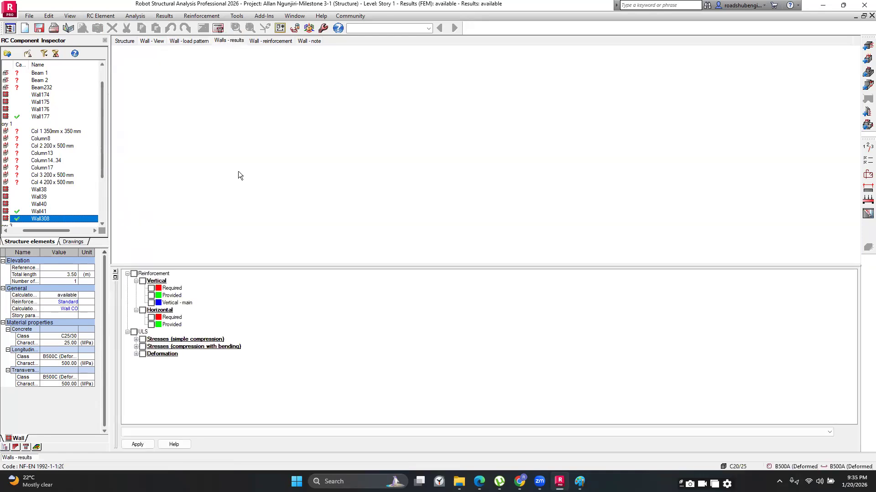
pyautogui.click(133, 274)
pyautogui.click(134, 332)
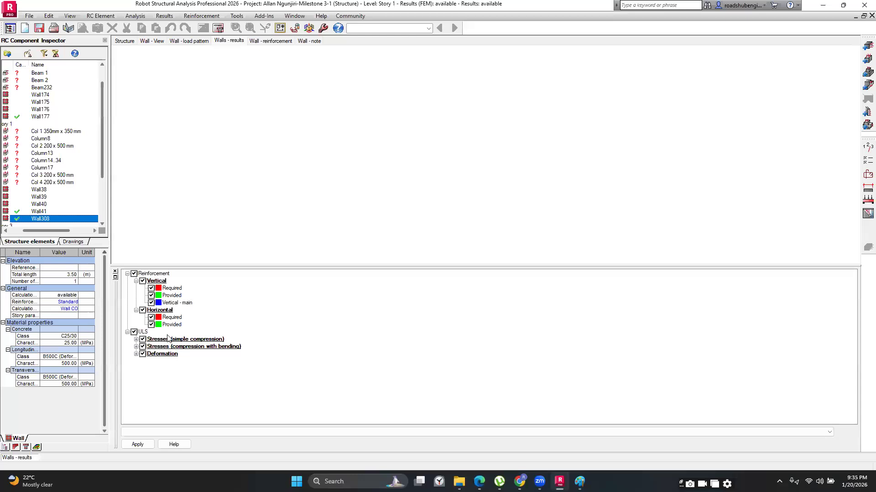
pyautogui.click(146, 445)
pyautogui.scroll(-5, 308, 214)
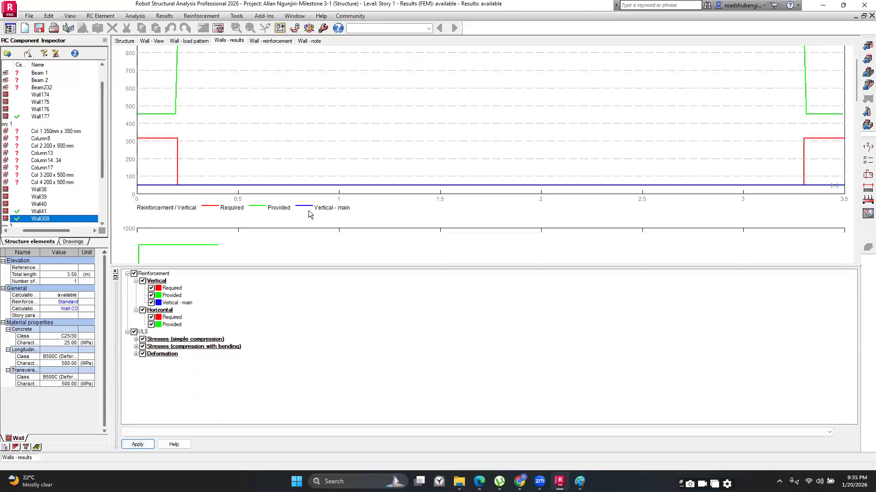
pyautogui.scroll(-8, 308, 212)
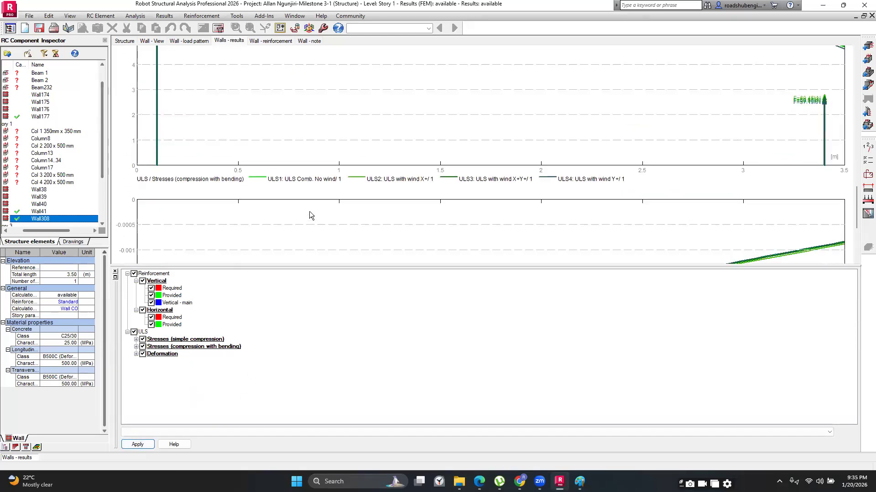
pyautogui.scroll(-2, 309, 211)
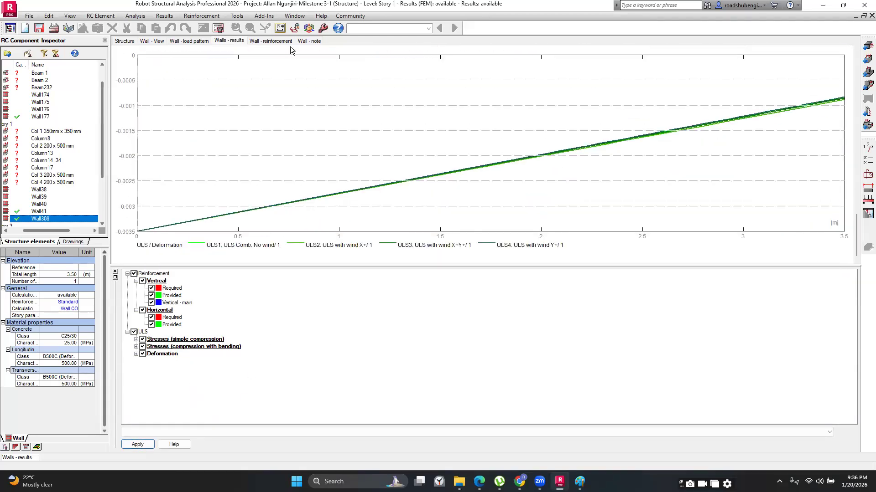
# - Examine Wall308's 3D reinforcement layout and read the reinforcement and material survey sections of its note
pyautogui.click(271, 41)
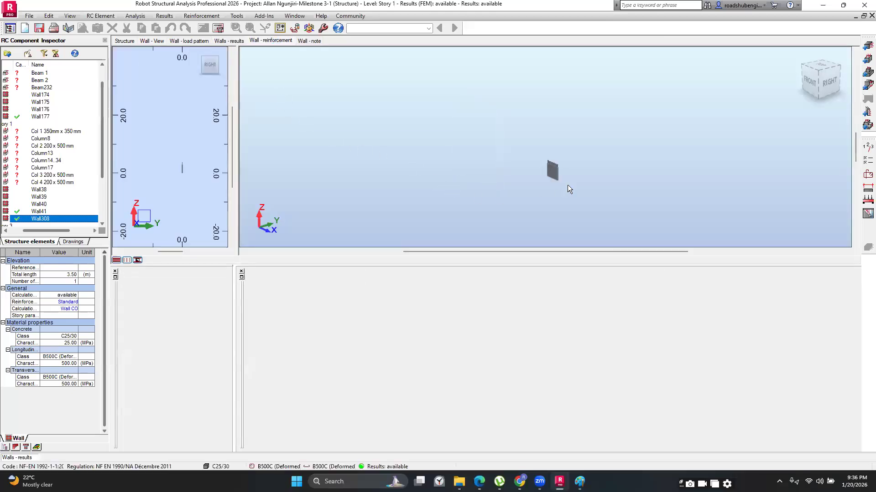
pyautogui.scroll(5, 500, 199)
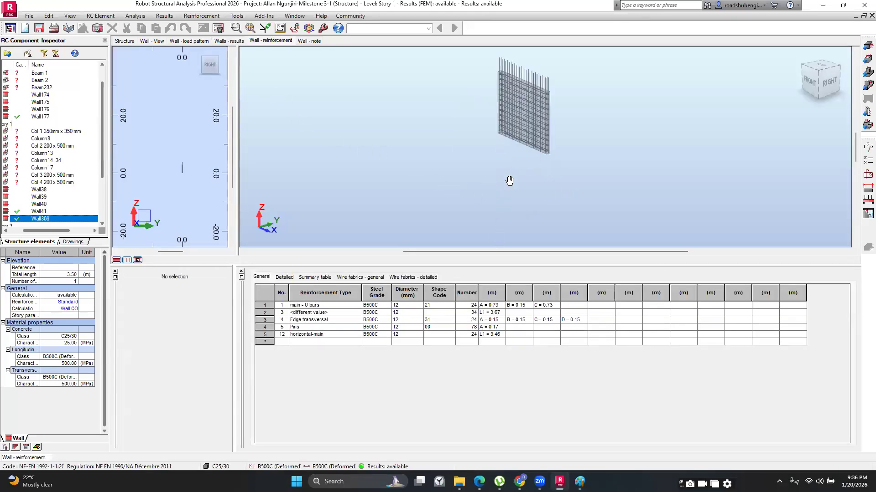
pyautogui.click(310, 41)
pyautogui.scroll(-8, 397, 185)
pyautogui.scroll(-15, 396, 184)
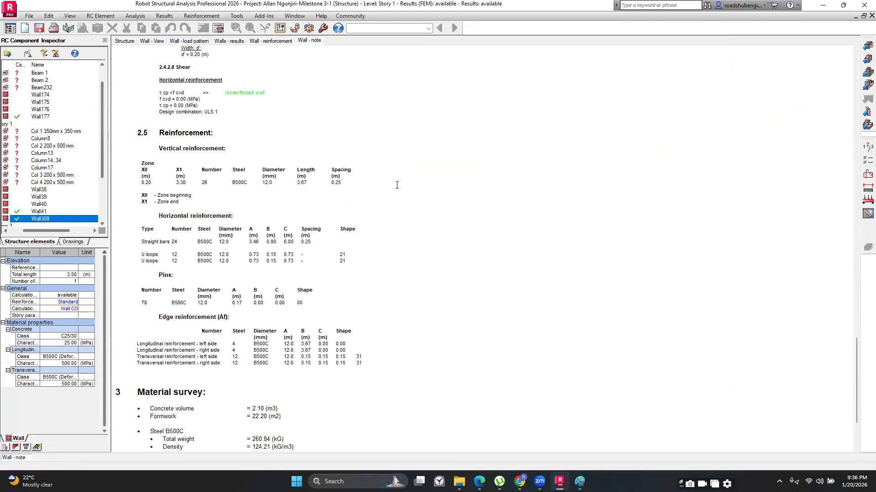
pyautogui.scroll(3, 257, 152)
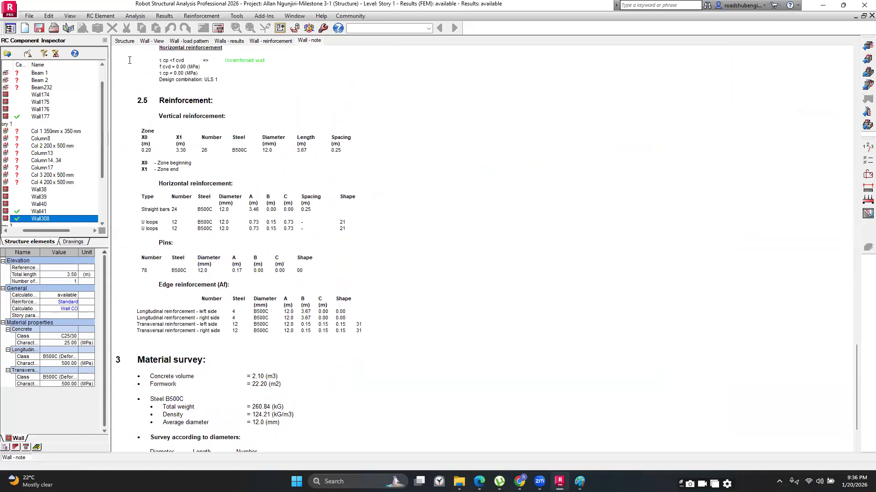
# - Generate Wall308's calculation note with the result diagrams and check its contents
pyautogui.click(163, 17)
pyautogui.click(170, 26)
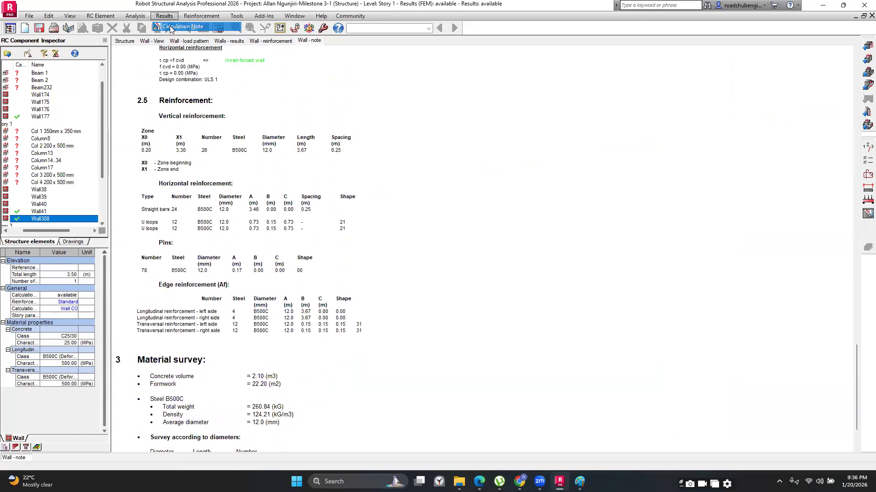
pyautogui.click(412, 319)
pyautogui.scroll(-20, 239, 199)
pyautogui.scroll(20, 238, 240)
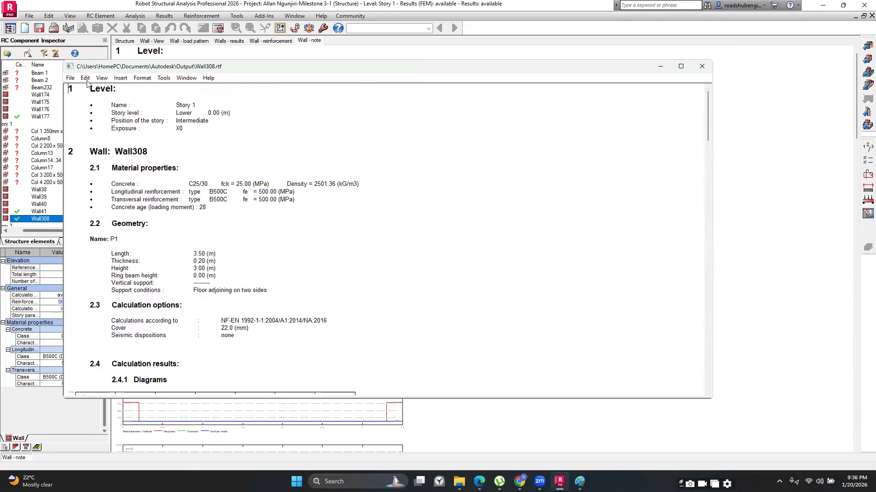
# - Save Wall308's calculation note as "Basement Wall Design" in Rich Text Format in the desktop's Design Reports folder and close it
pyautogui.click(71, 79)
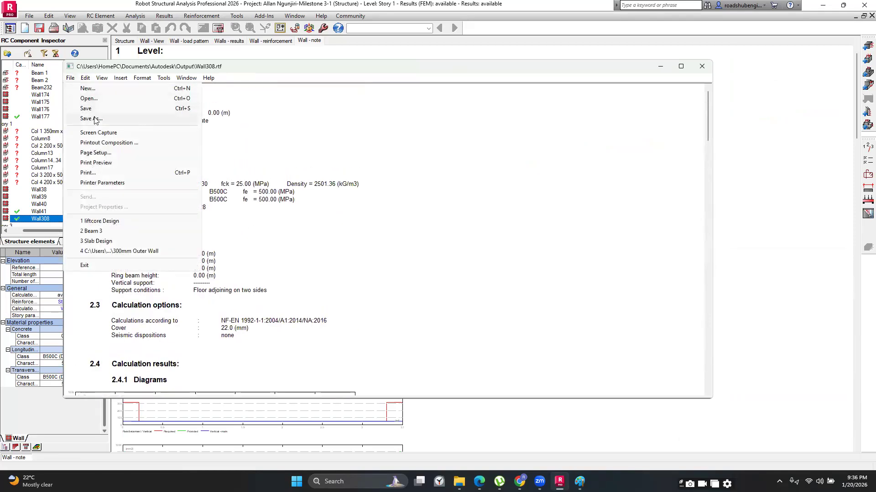
pyautogui.click(95, 119)
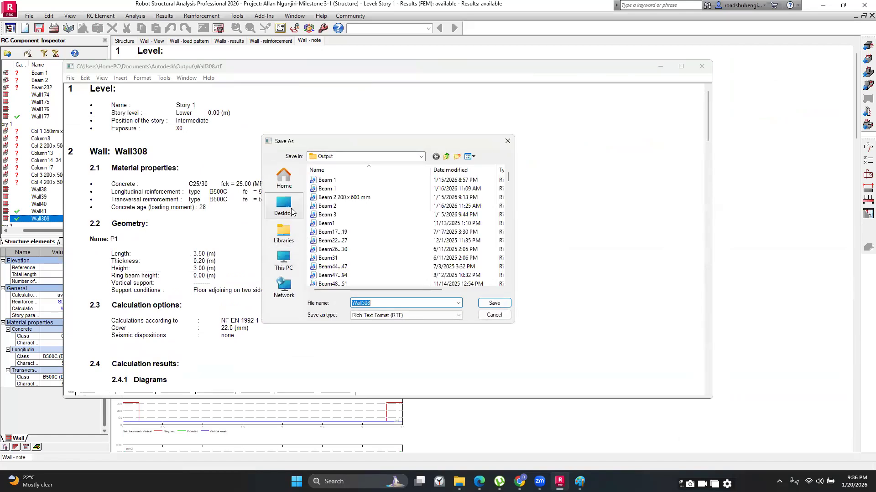
pyautogui.click(284, 206)
pyautogui.scroll(-10, 366, 218)
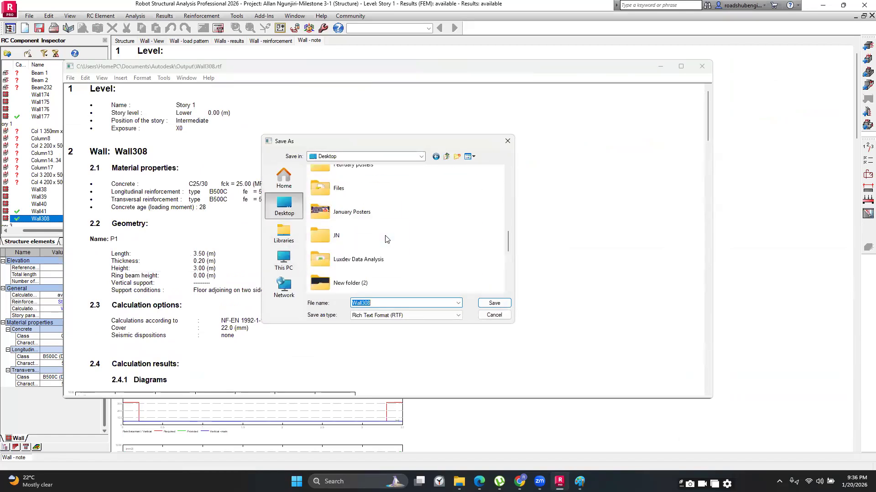
pyautogui.scroll(-1, 382, 244)
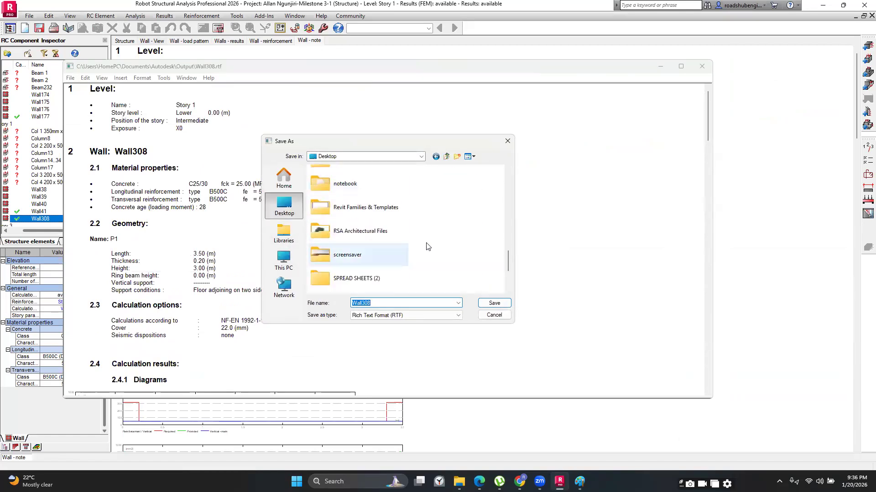
pyautogui.scroll(4, 383, 245)
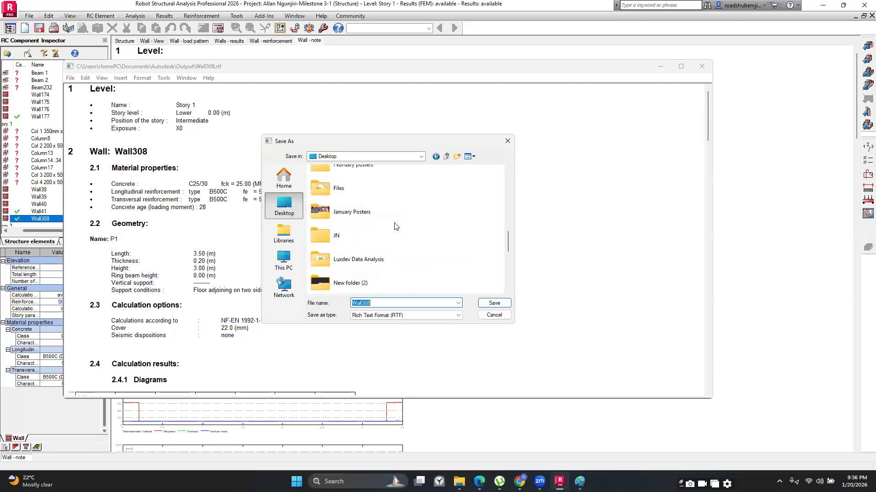
pyautogui.scroll(1, 384, 242)
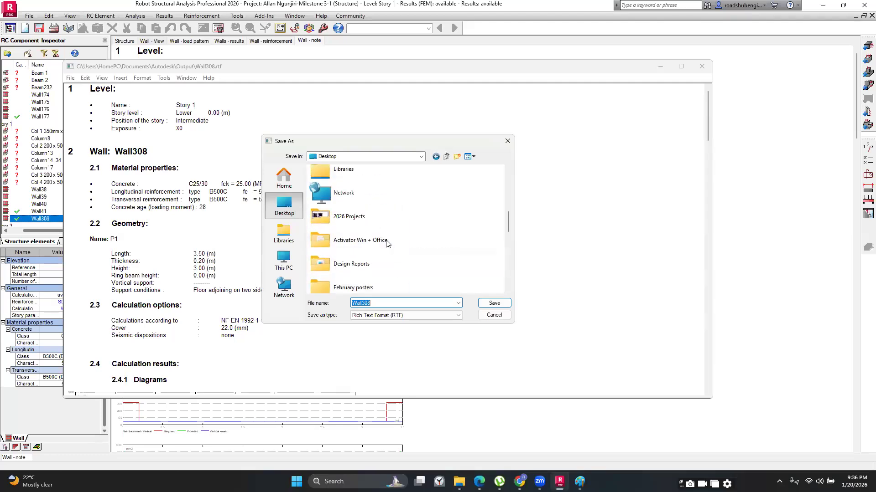
pyautogui.doubleClick(346, 265)
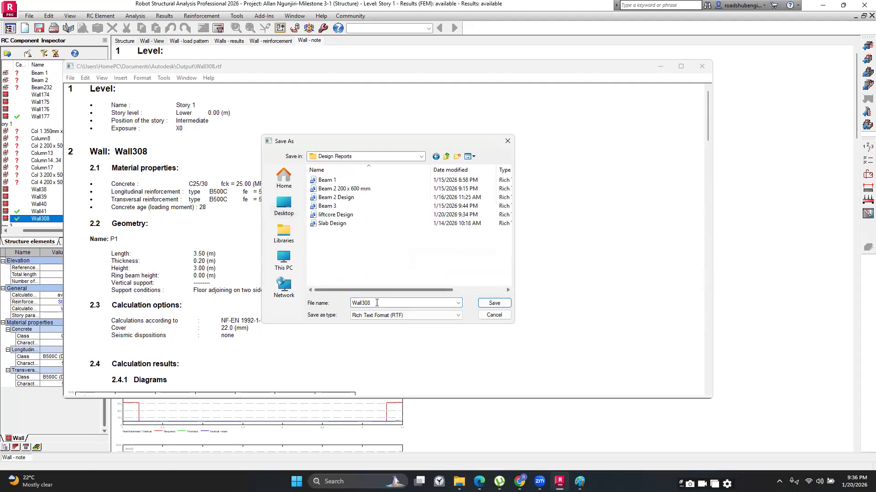
pyautogui.press('BackSpace')
pyautogui.write('Basement')
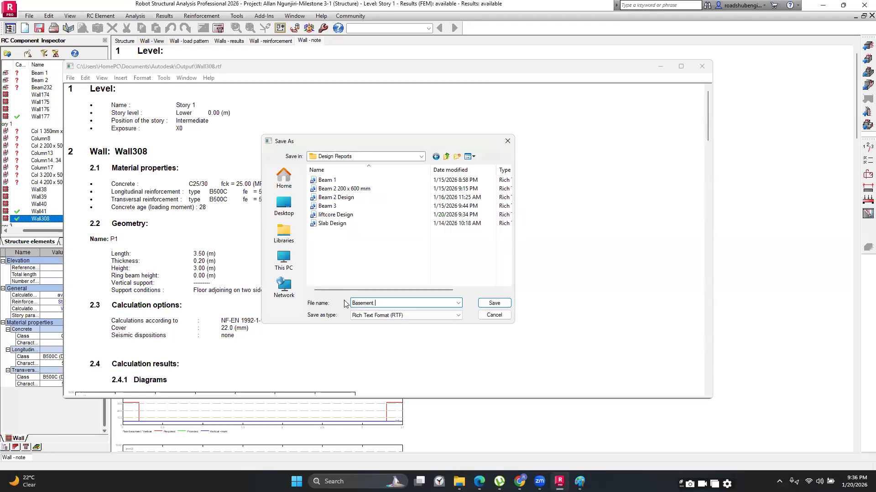
pyautogui.write(' Wall Design')
pyautogui.click(486, 302)
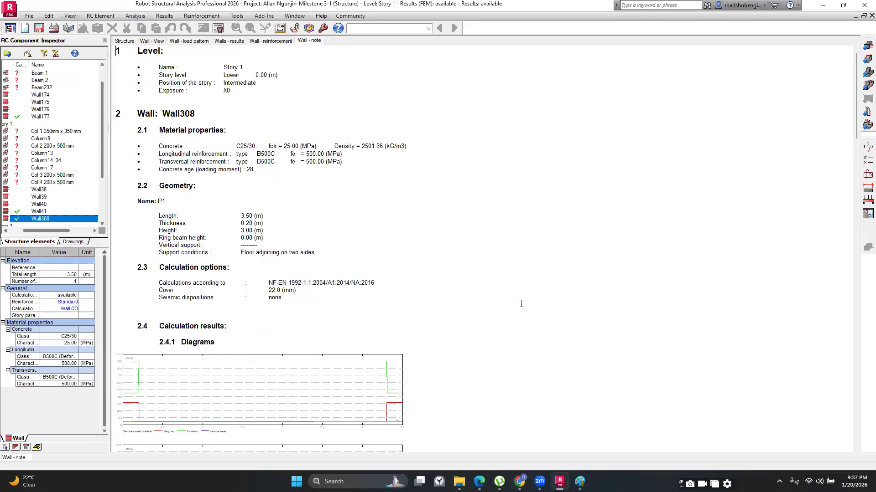
# - Return to the Geometry layout showing the full building model and dismiss the system error message
pyautogui.click(429, 28)
pyautogui.click(401, 55)
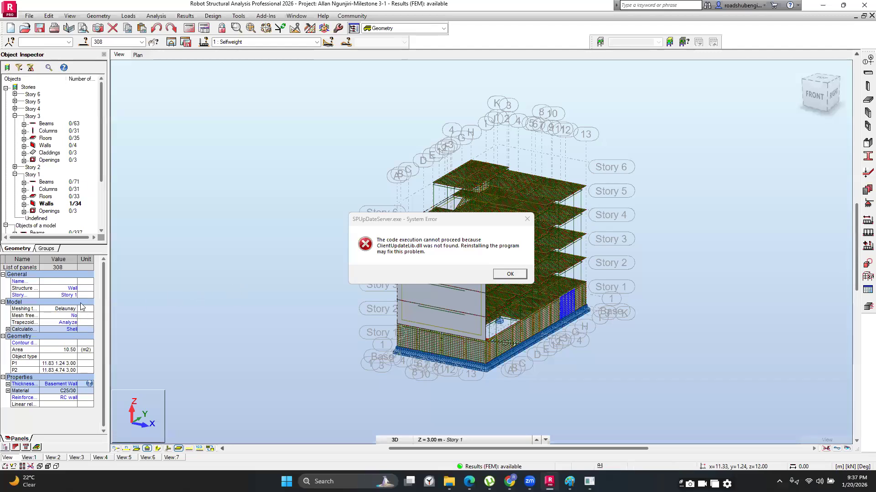
pyautogui.click(509, 274)
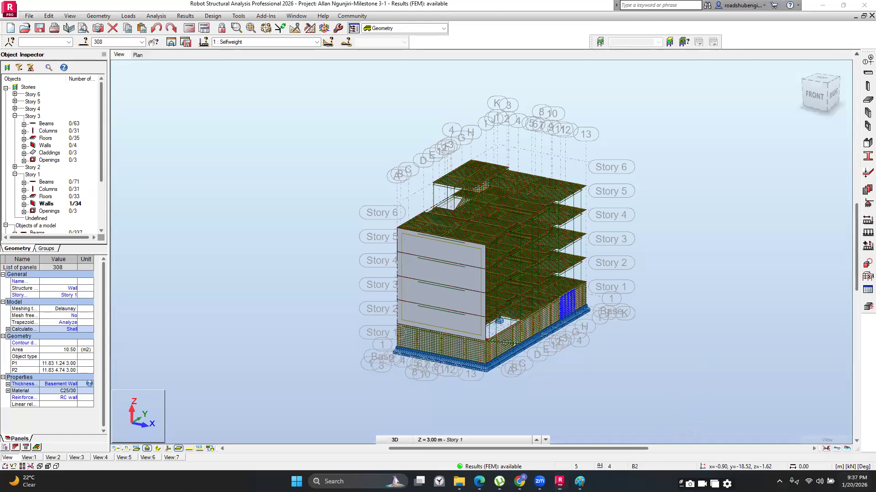
pyautogui.click(850, 481)
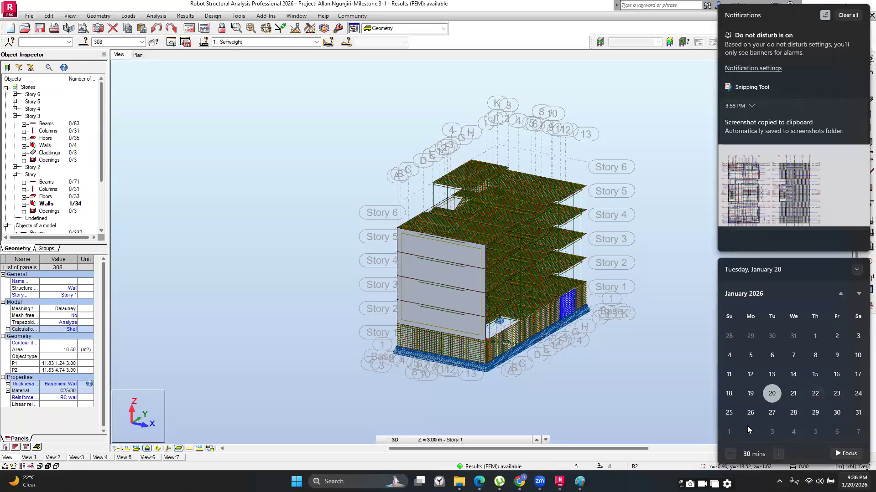
pyautogui.press('Escape')
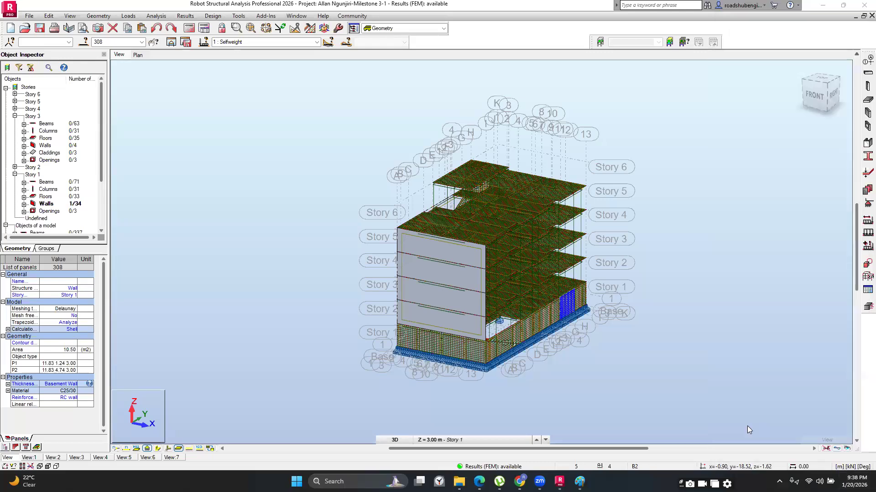